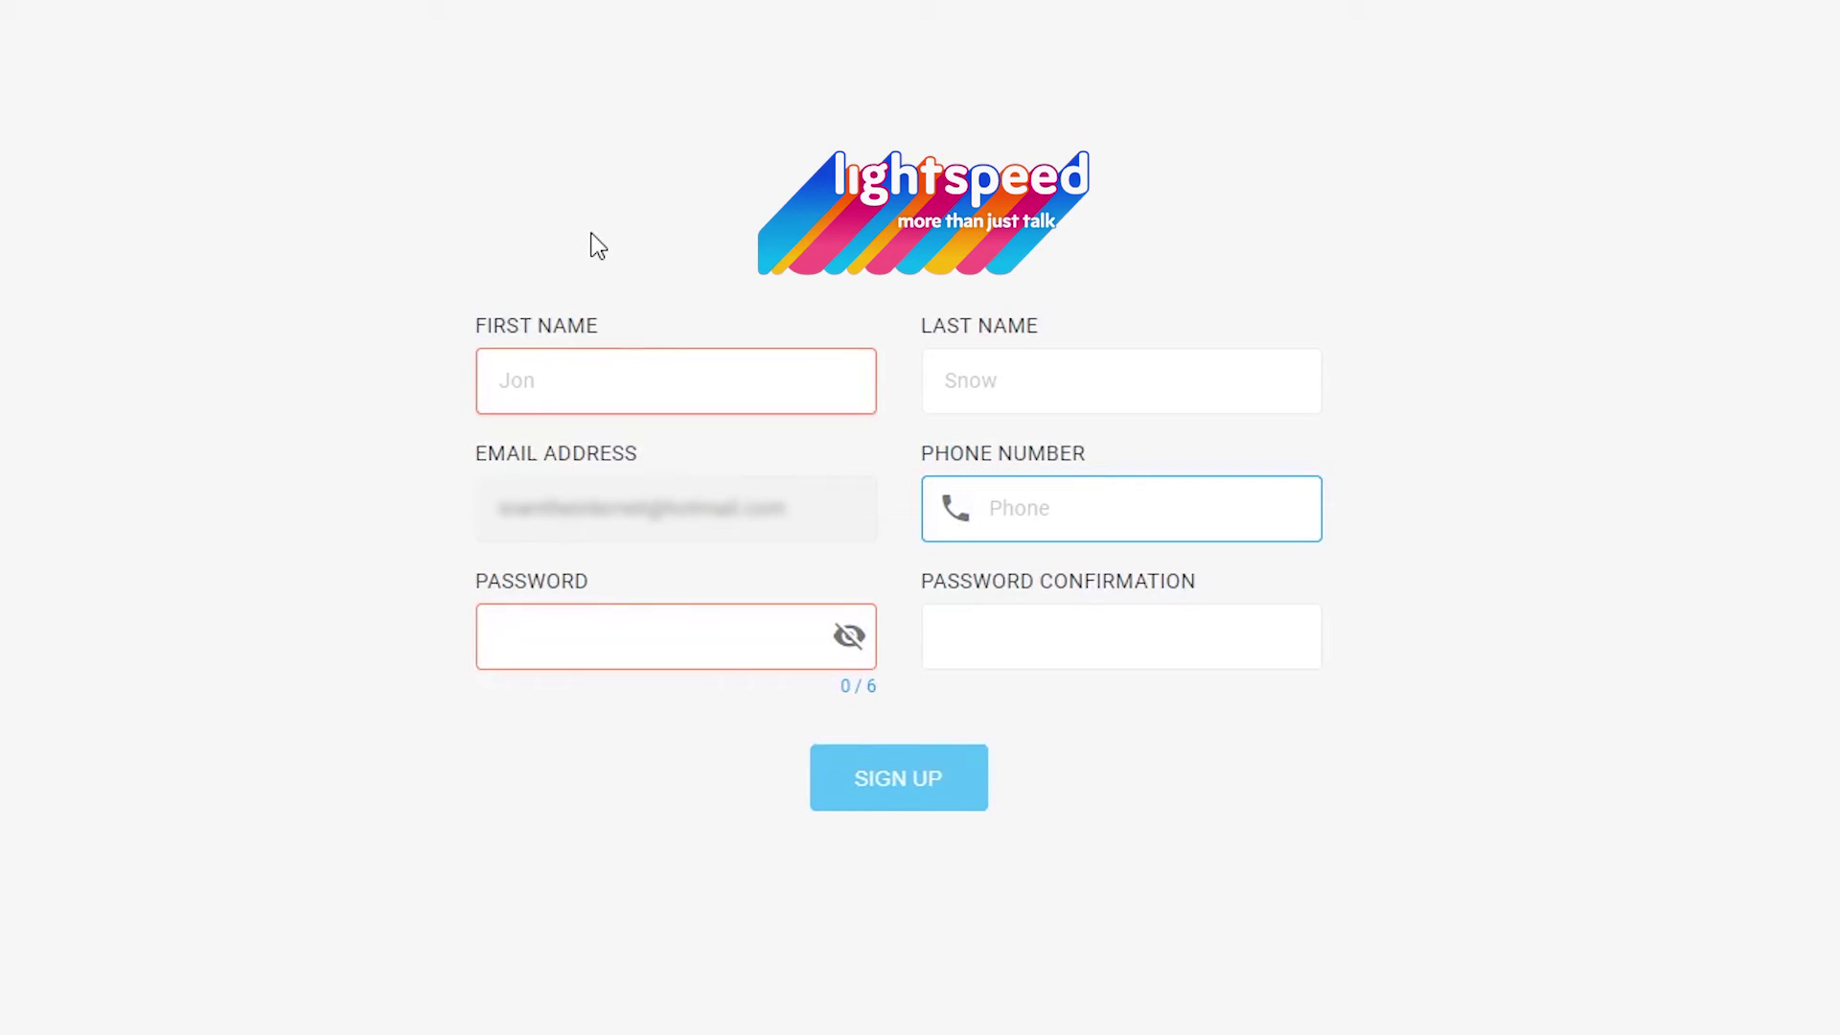
Step: Sign up for a fax portal account with the user's first and last name, phone number and a password
key("Tab")
key("Tab")
key("Tab")
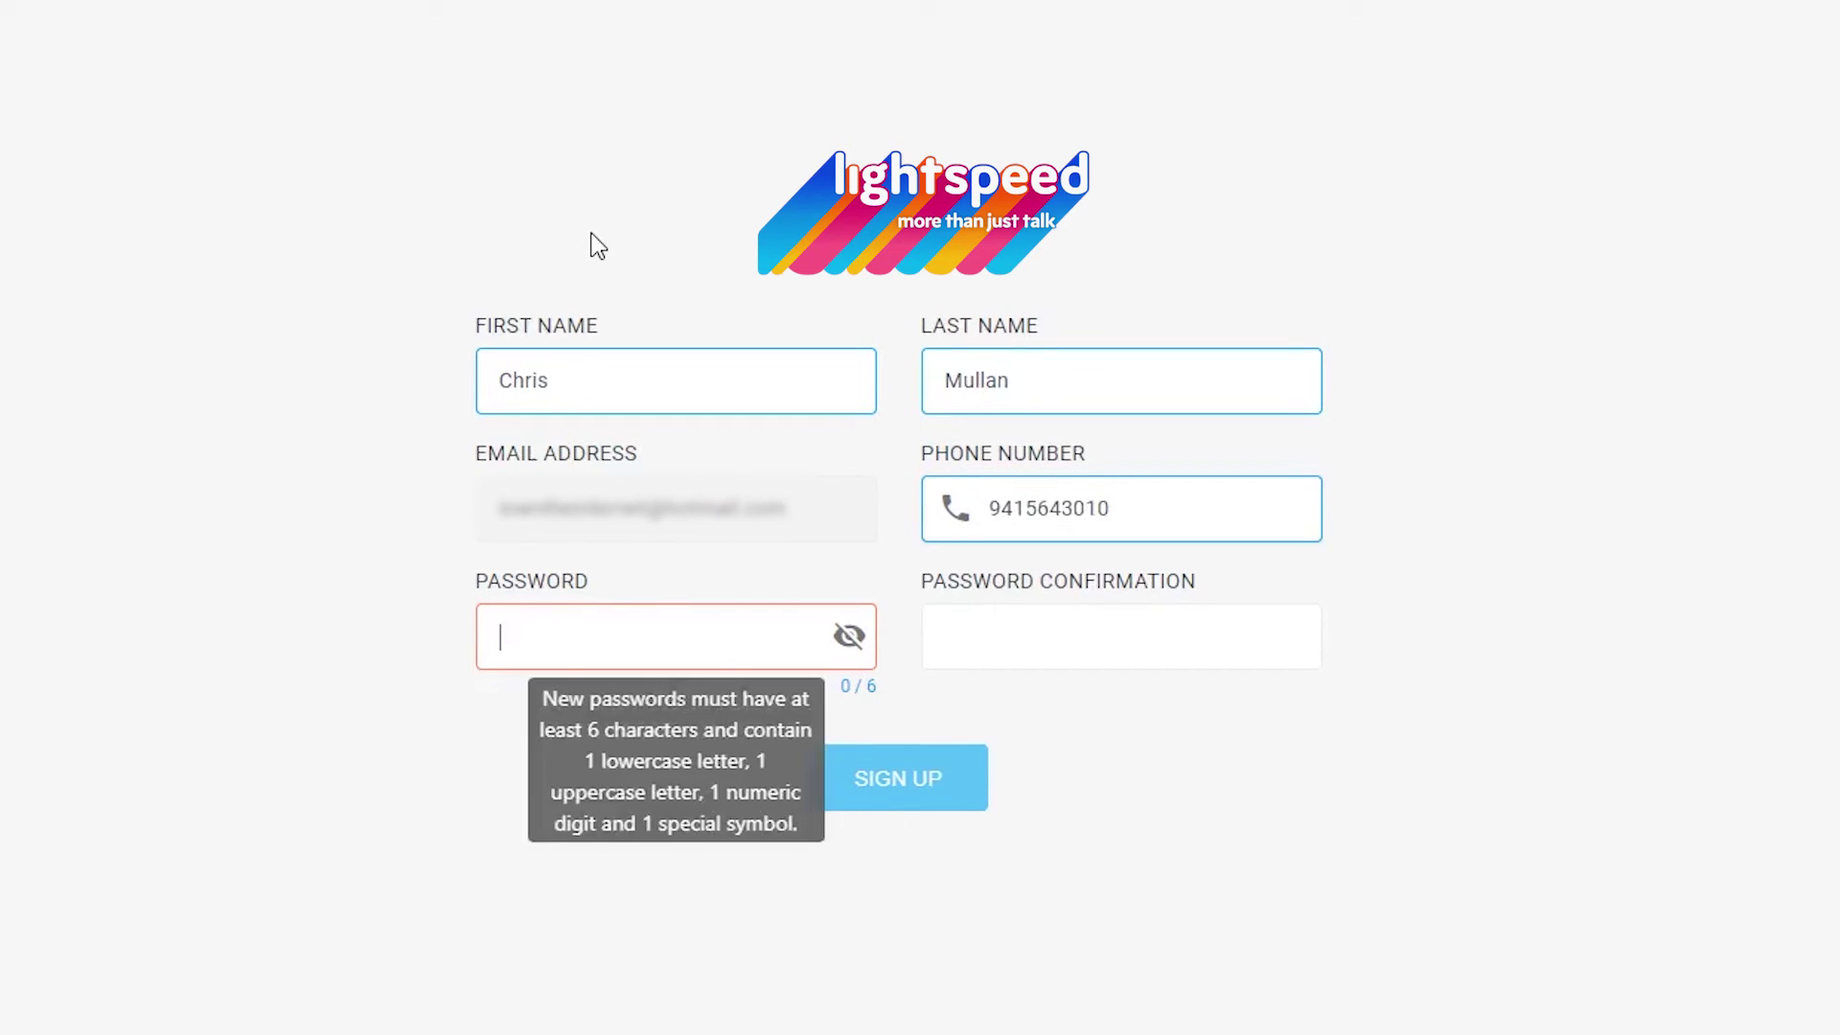
type("•••••••••")
key("Tab")
type("•••••••••")
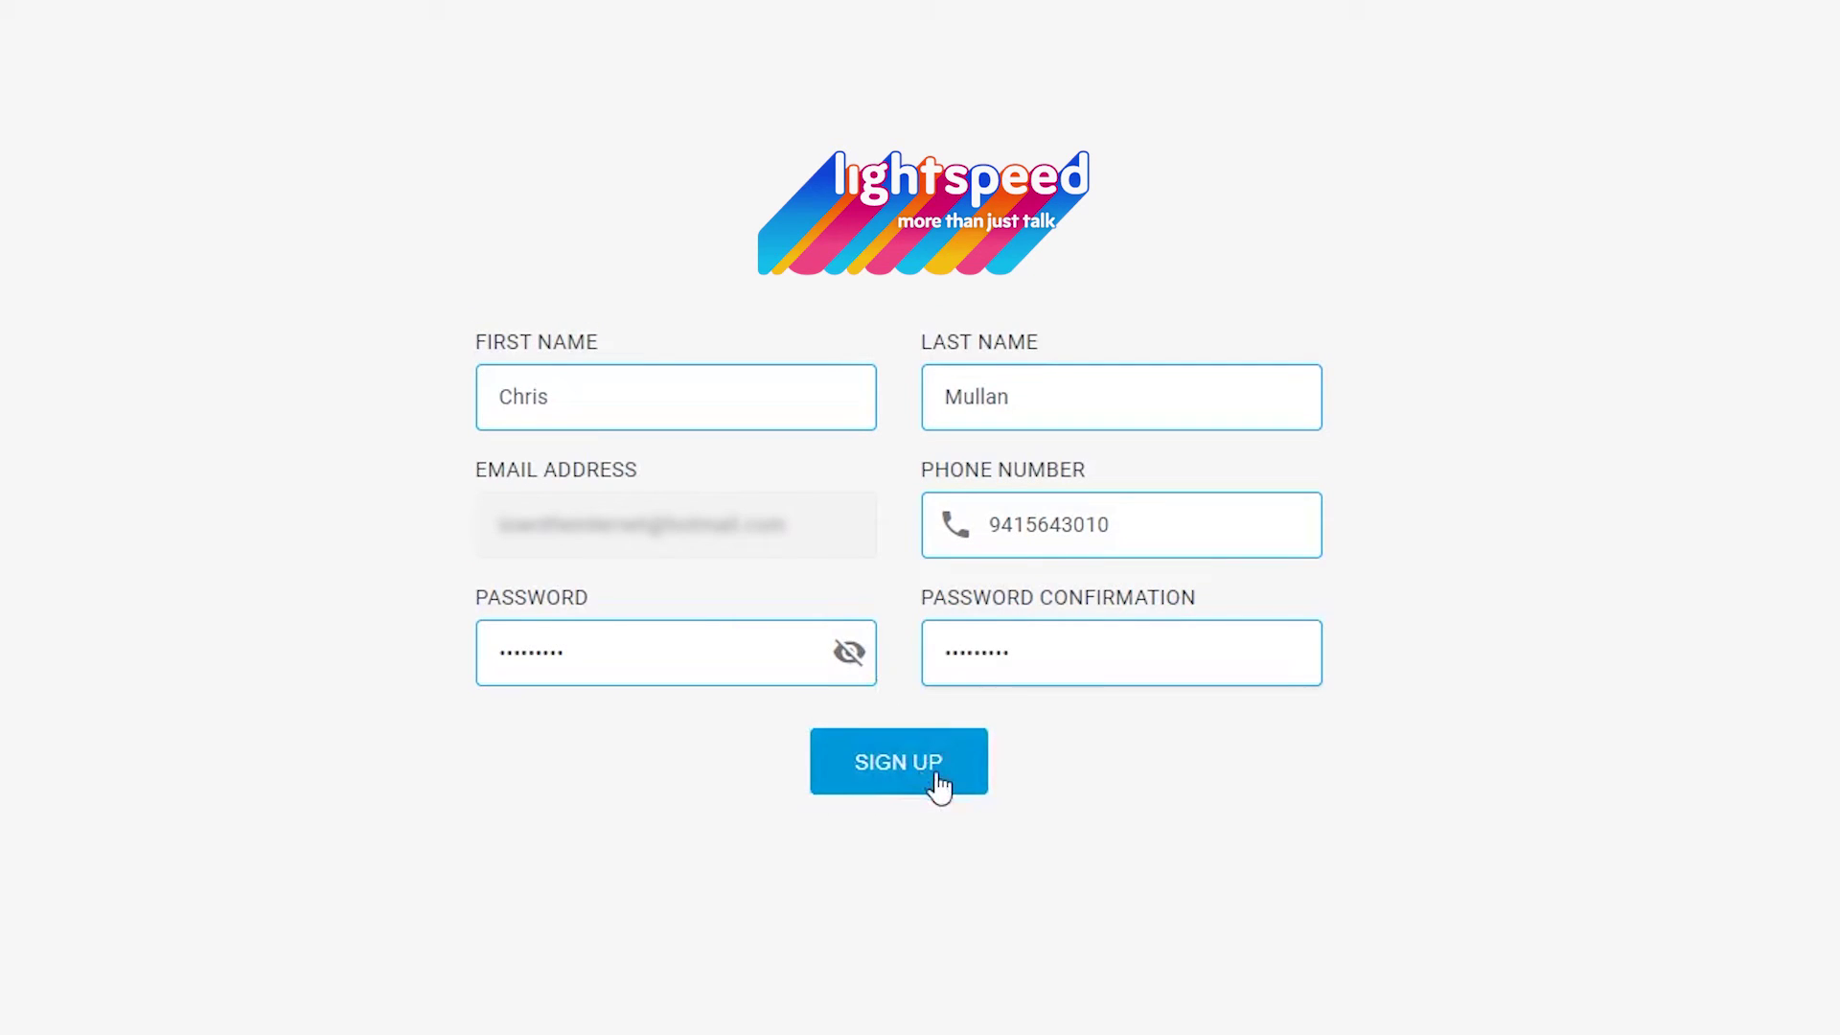
left_click(937, 781)
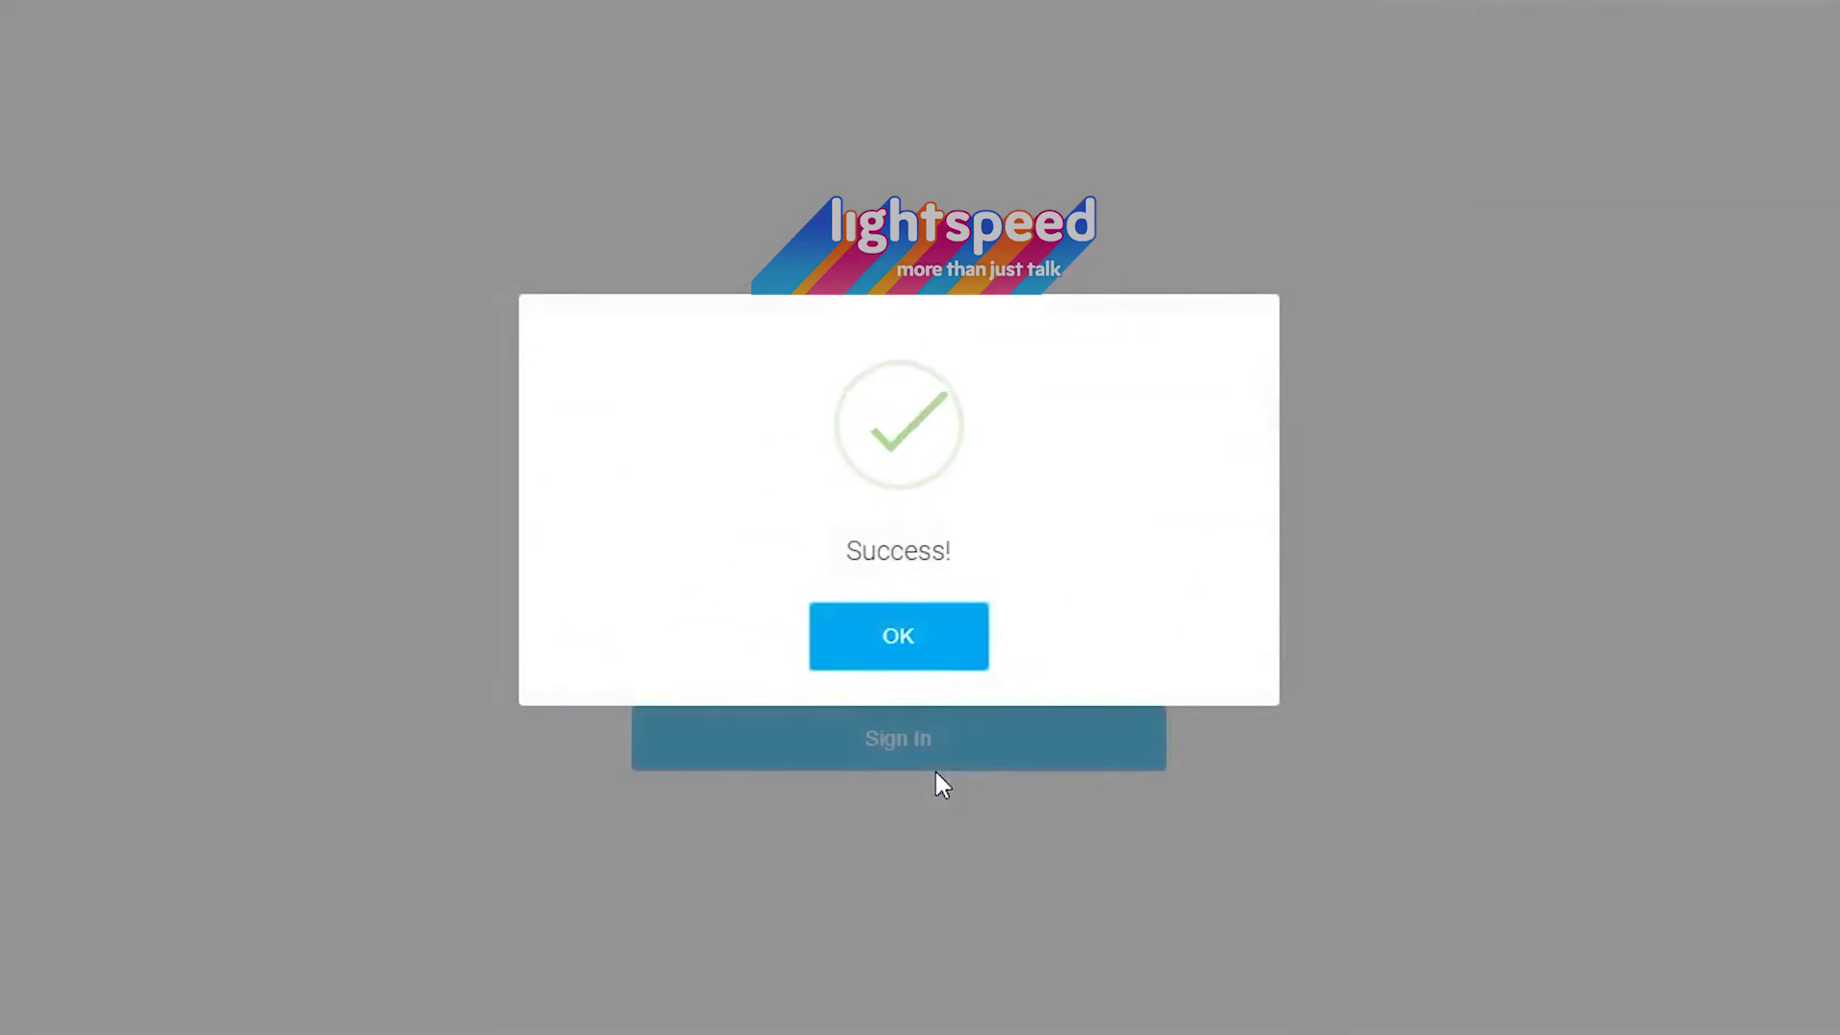
left_click(925, 644)
Step: Sign in to the fax portal with the account password
left_click(812, 566)
type("•••••••••")
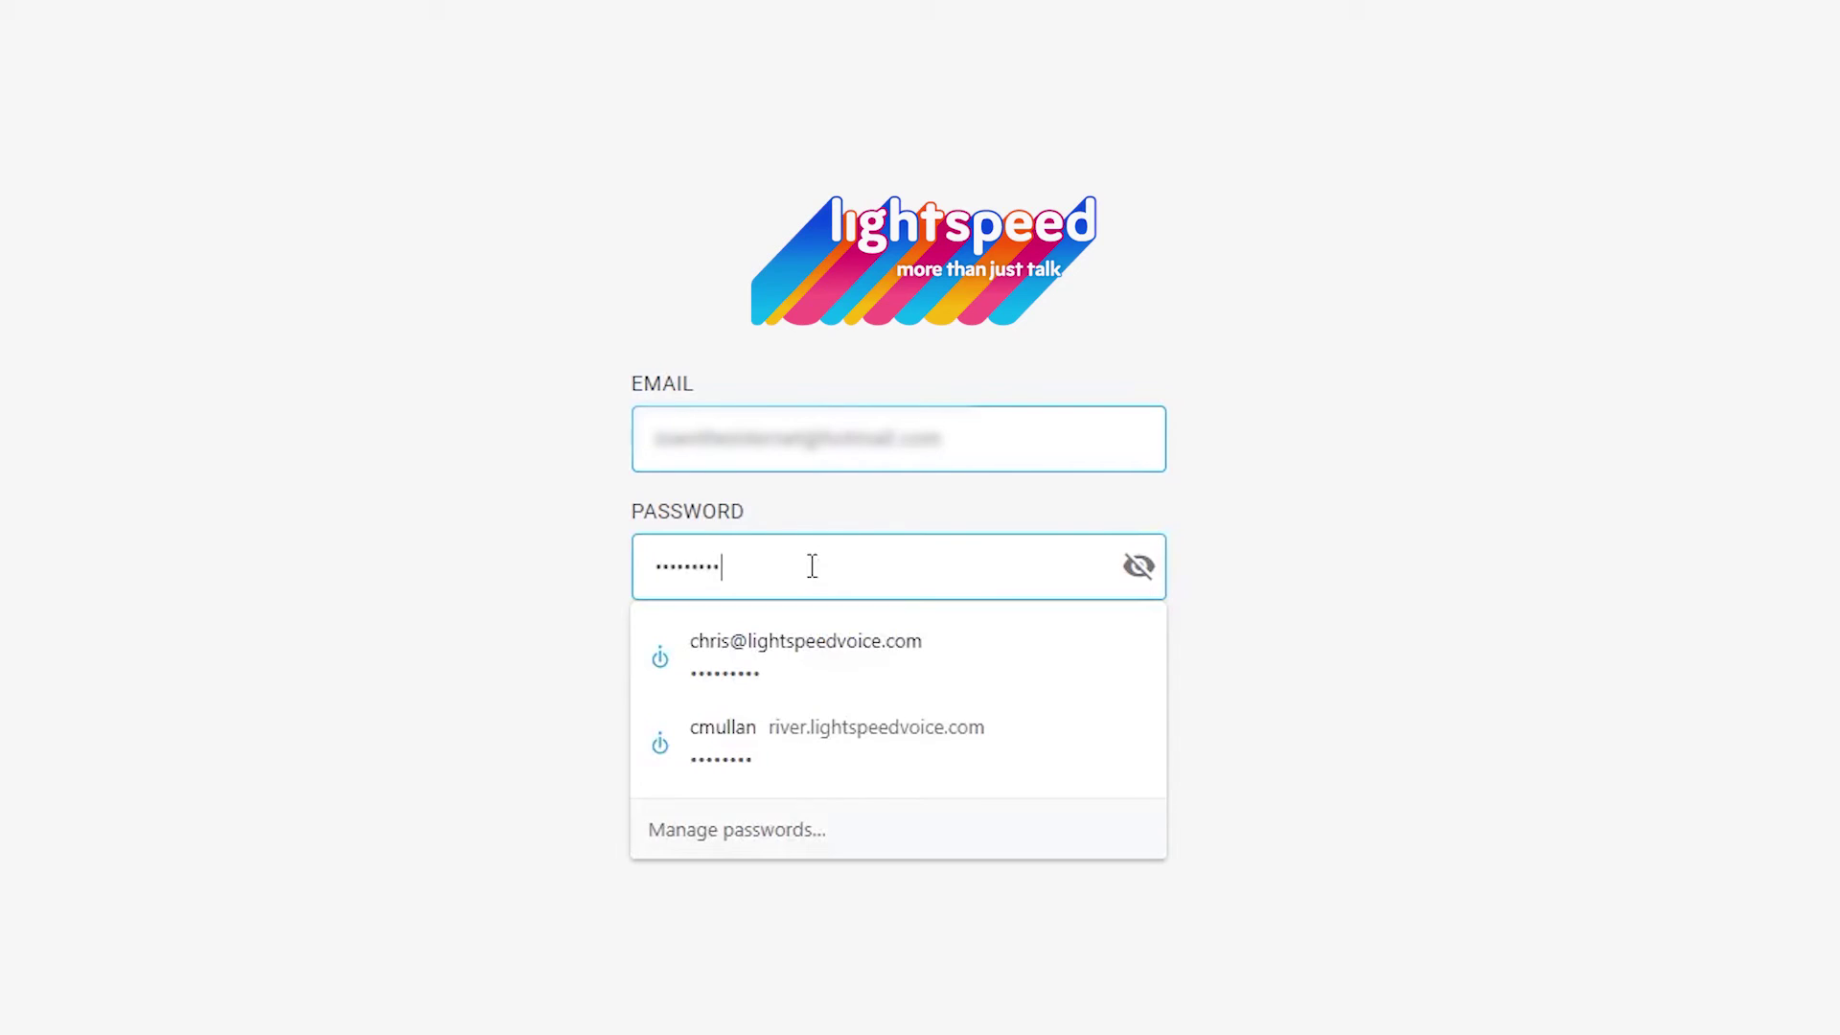
left_click(918, 755)
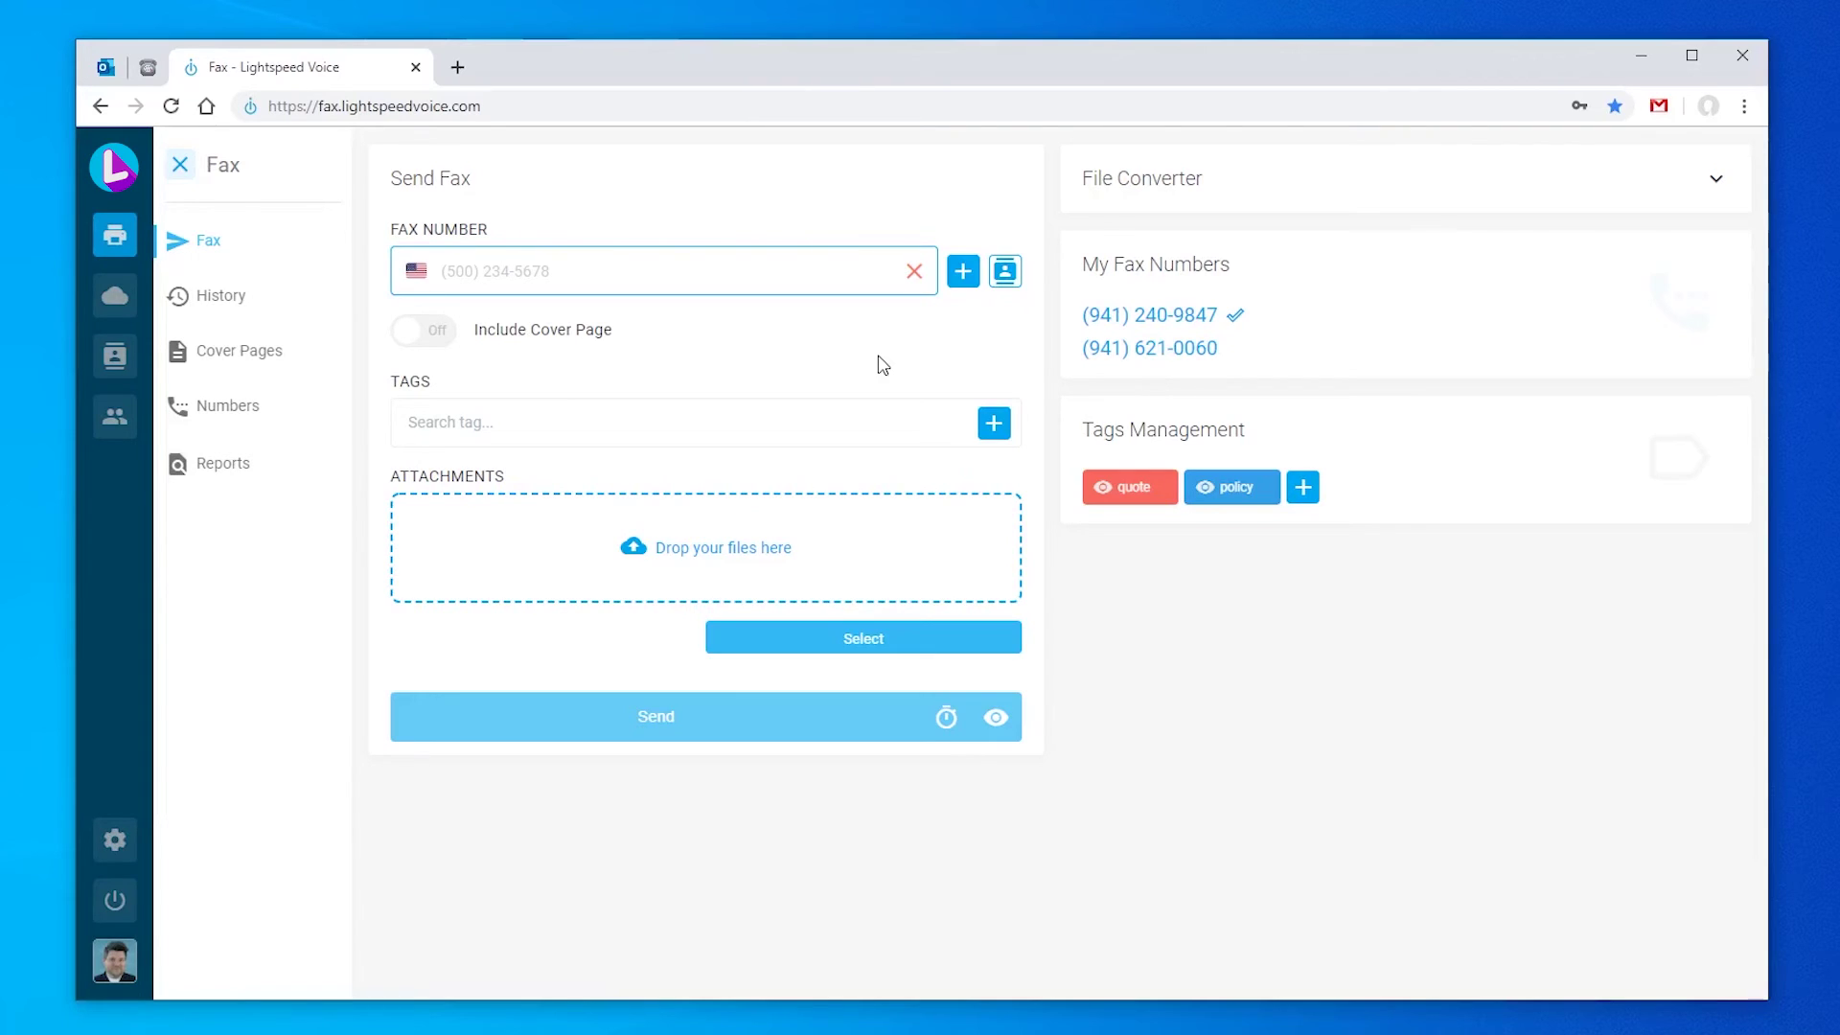
Step: Enter the recipient's fax number as the fax's only destination, without choosing a saved contact
left_click(1004, 271)
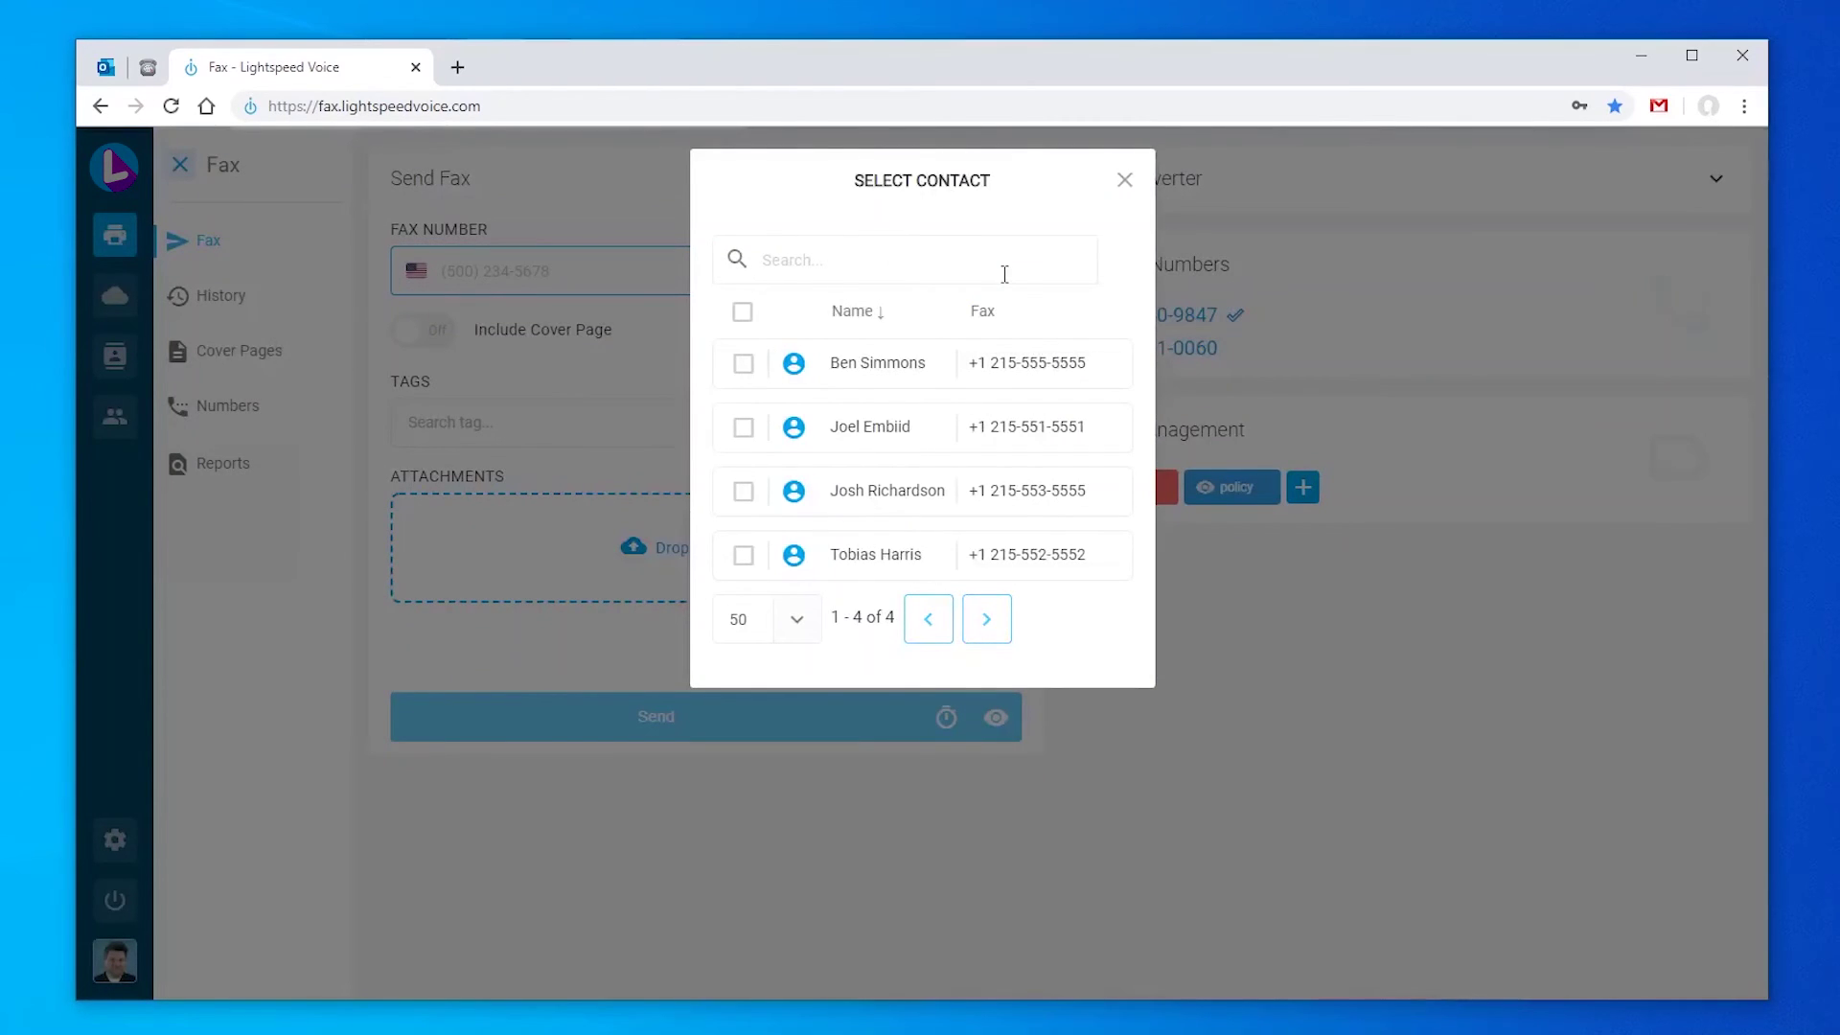
left_click(1125, 182)
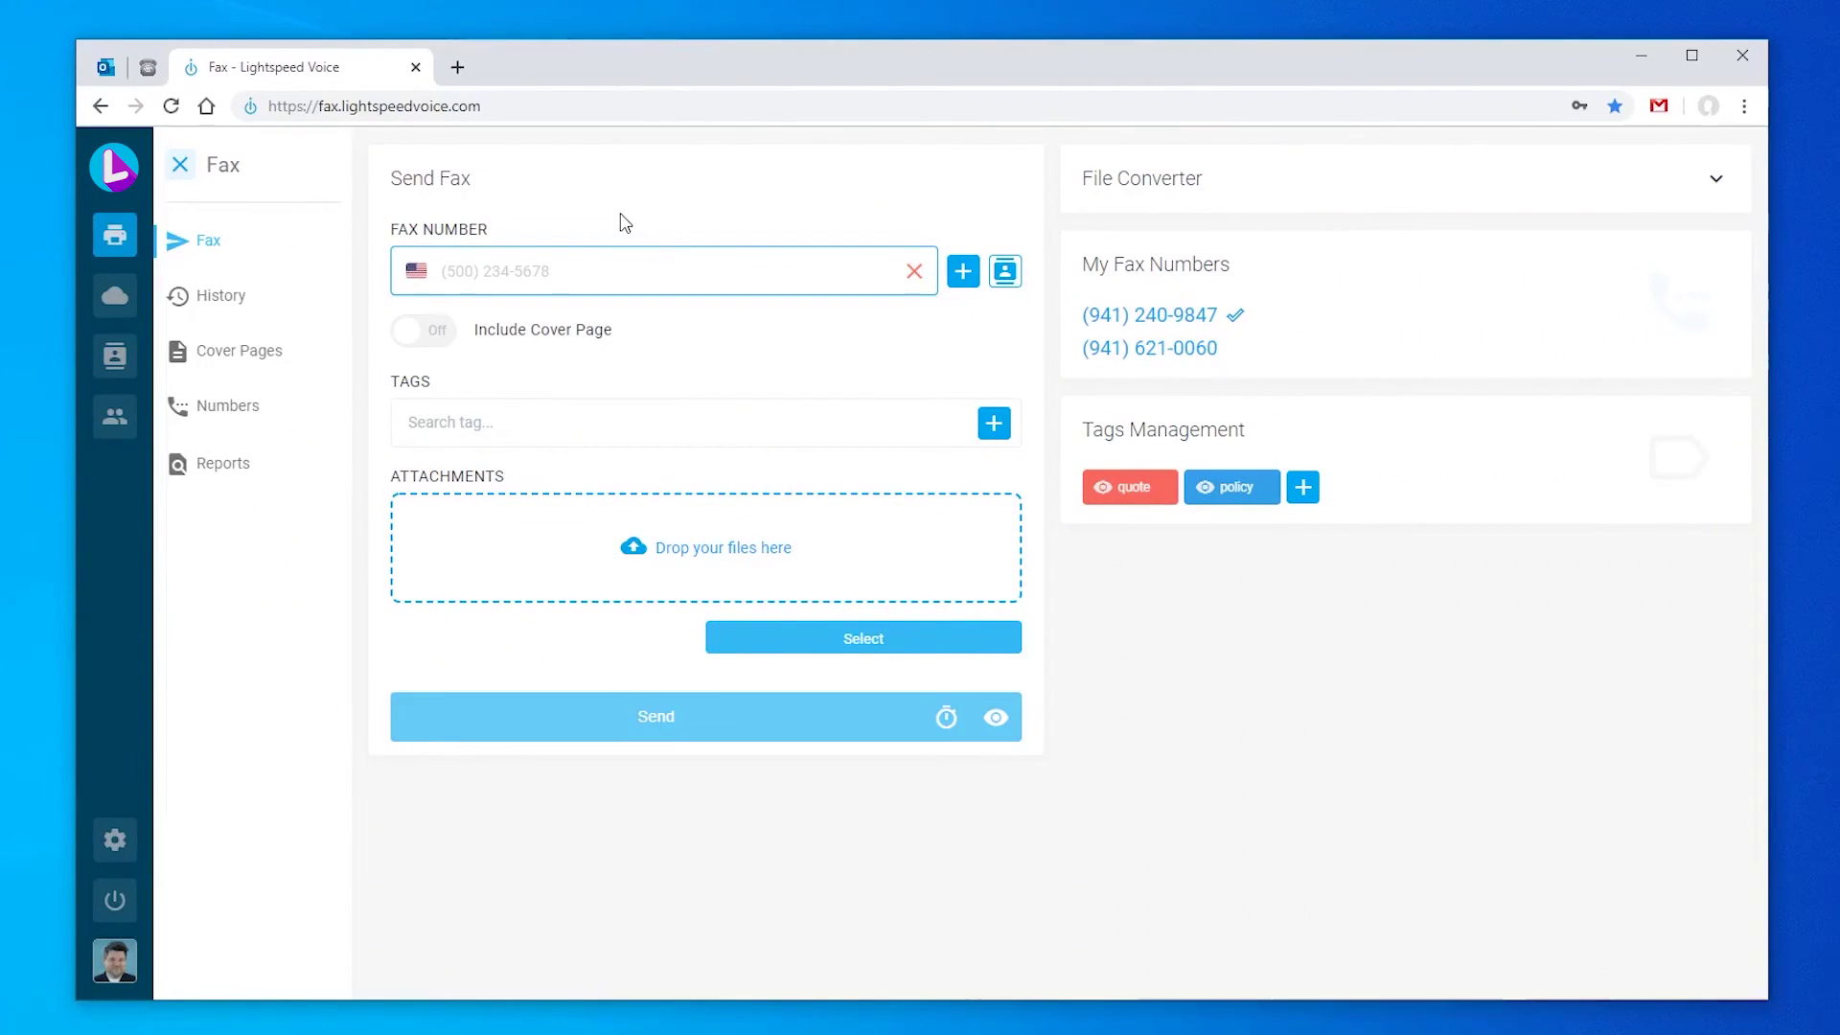
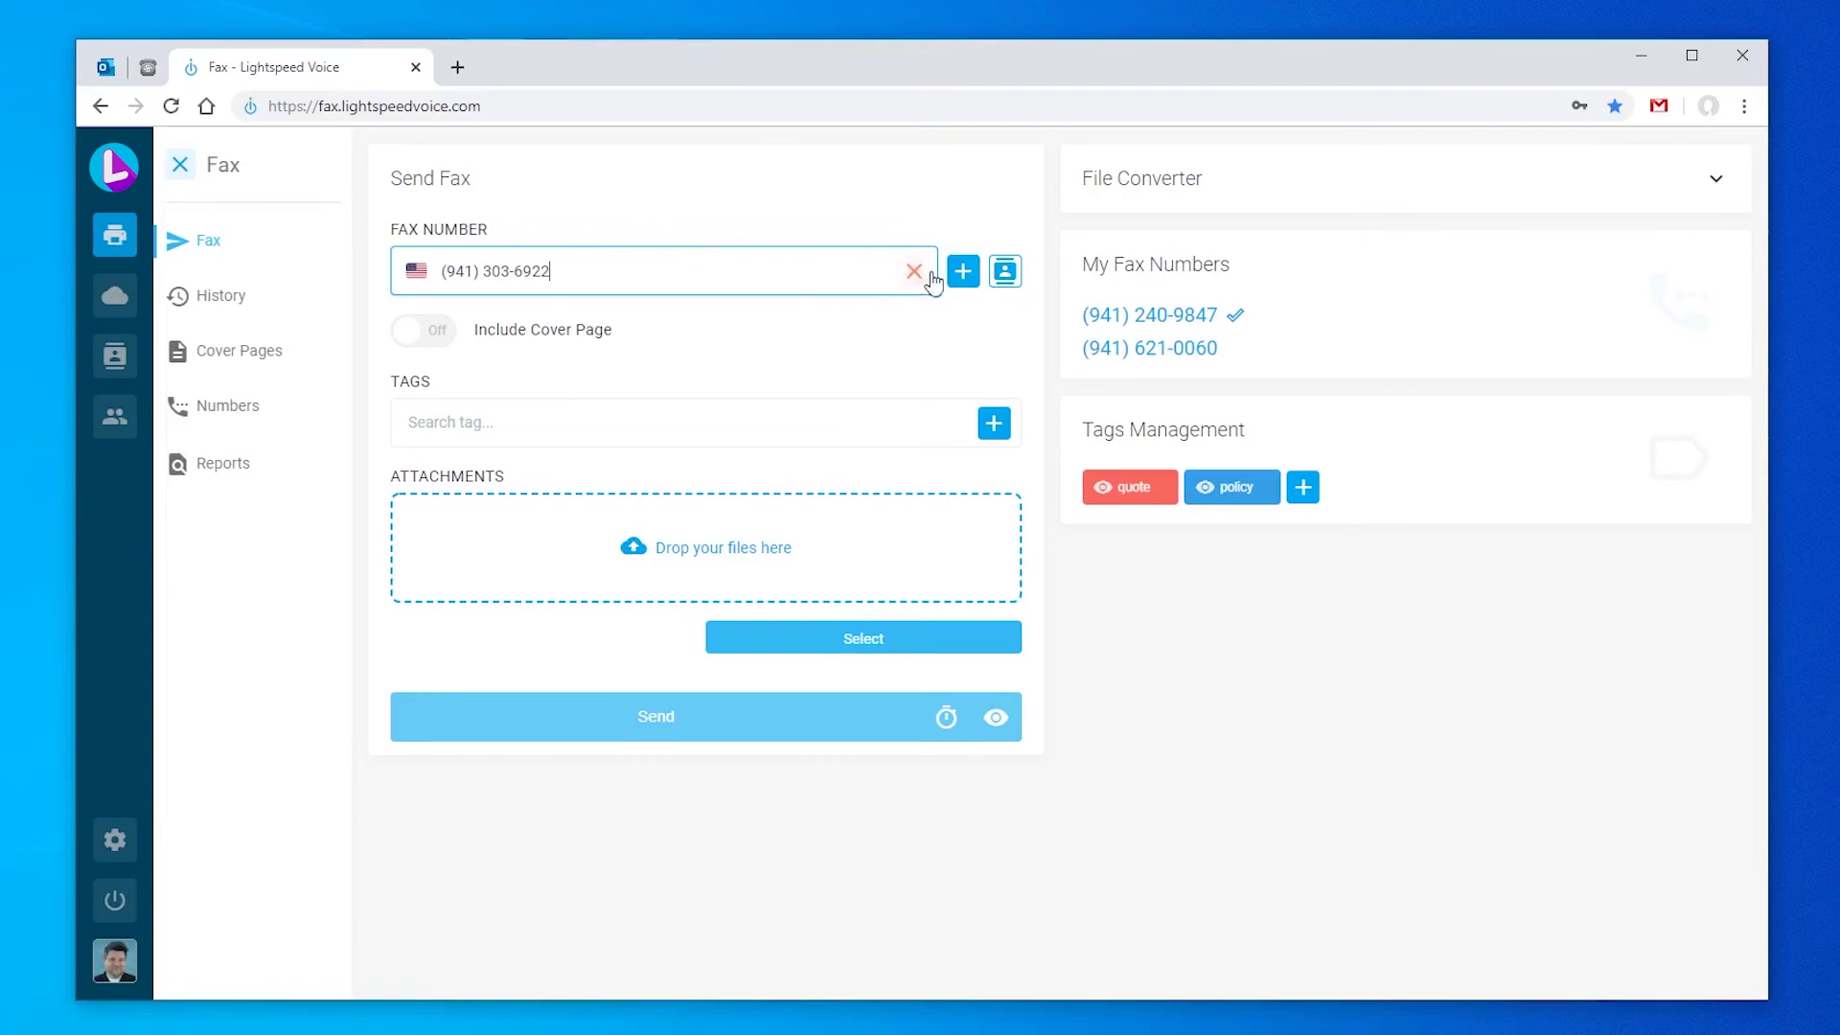
left_click(964, 273)
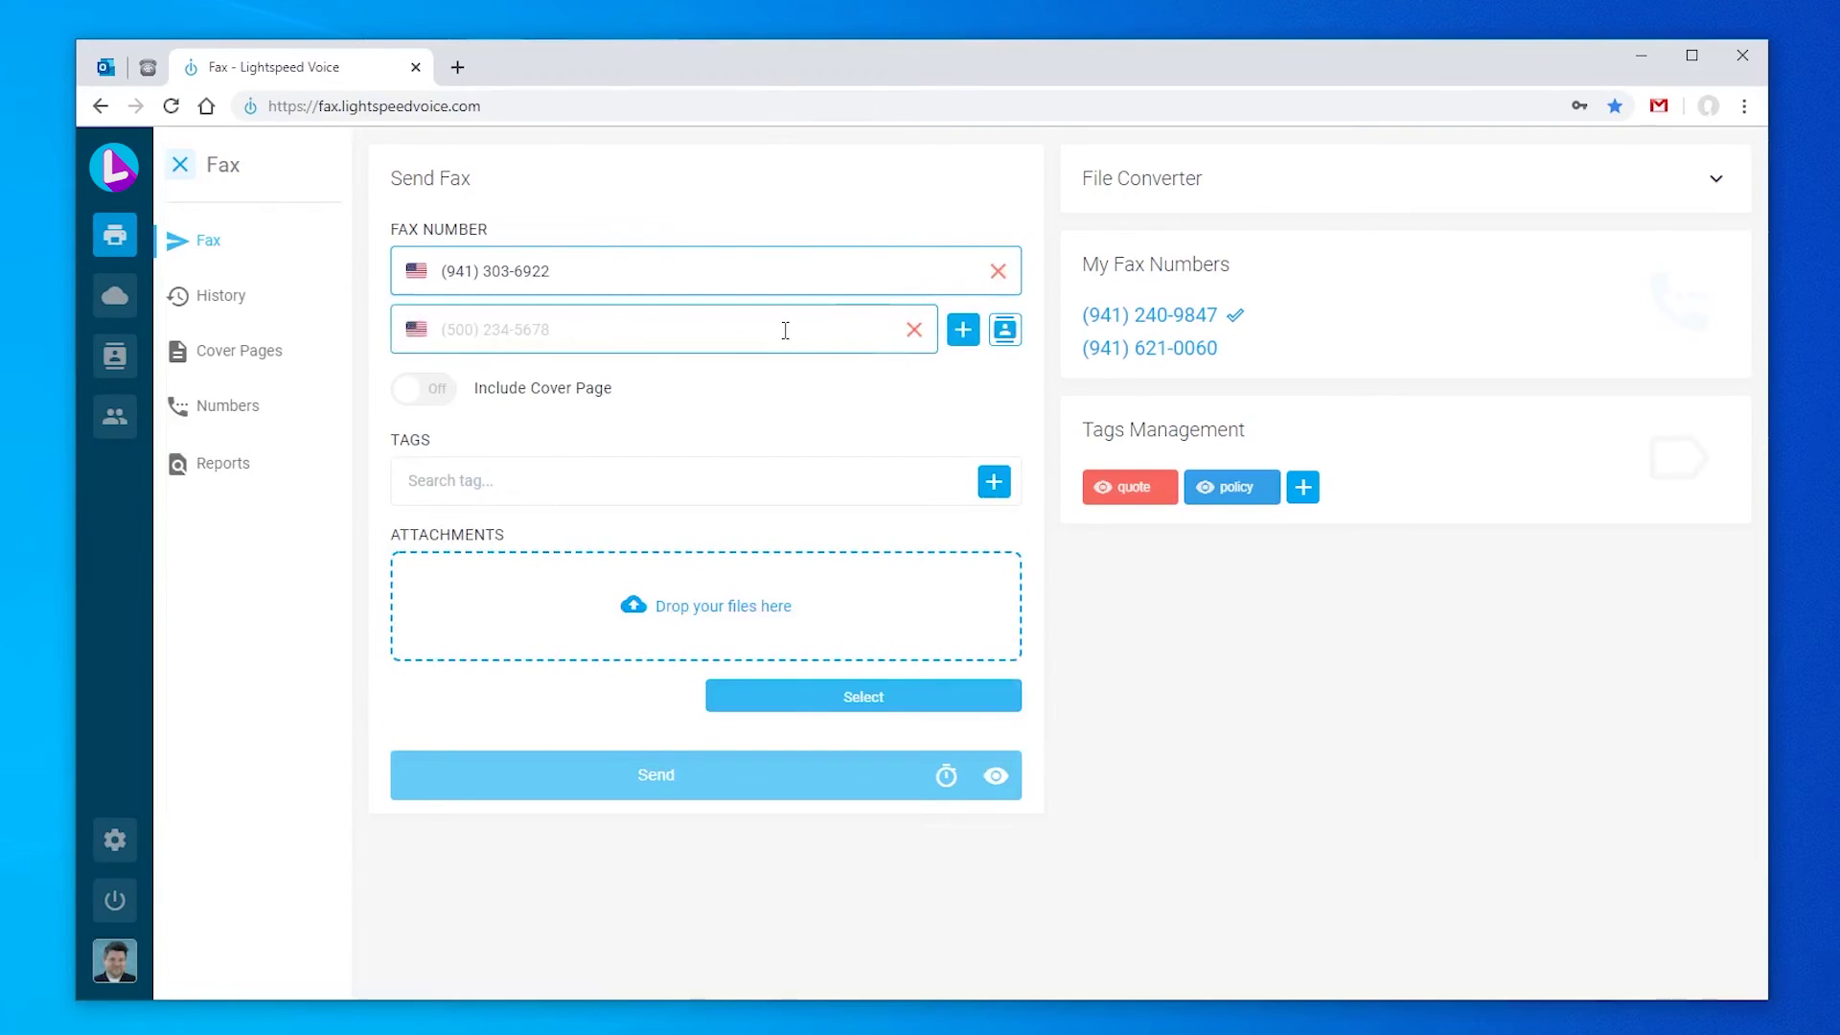
left_click(914, 330)
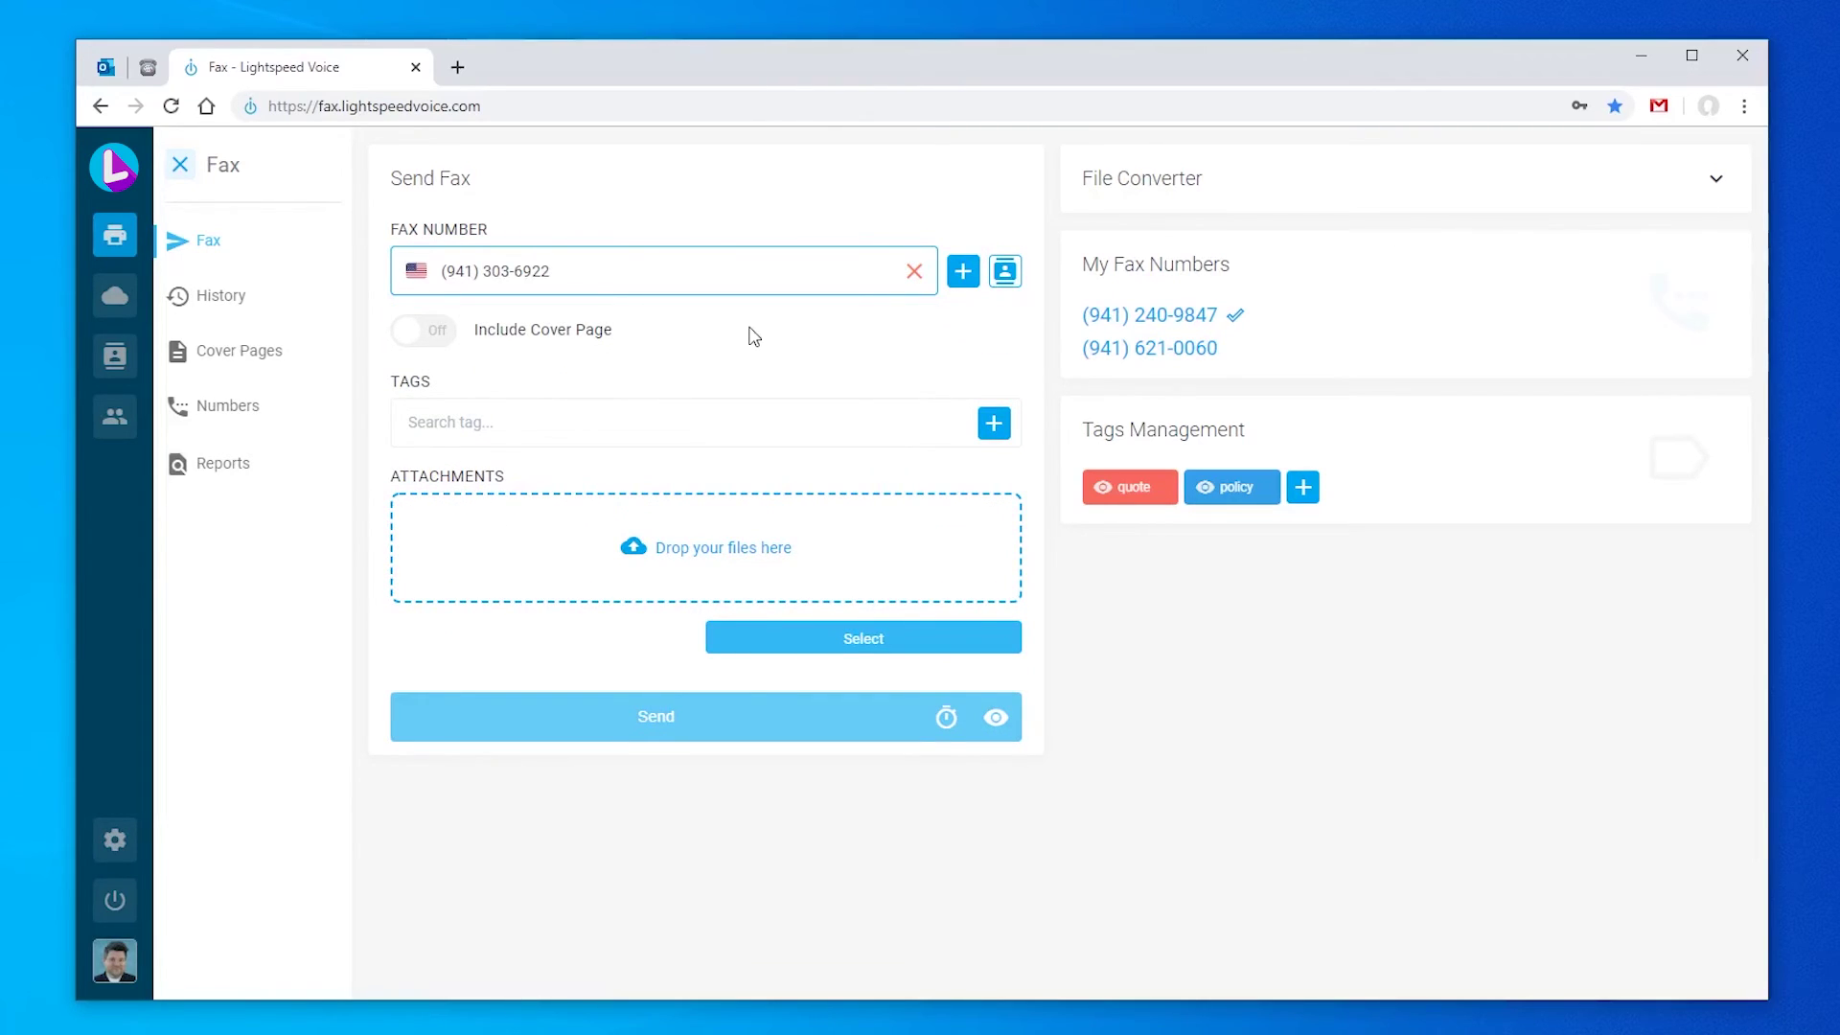
Step: Add a cover page to 'Big Insurance - Accounting Dept', subject 'New Policy', note 'Needs to be reviewed!'
left_click(464, 341)
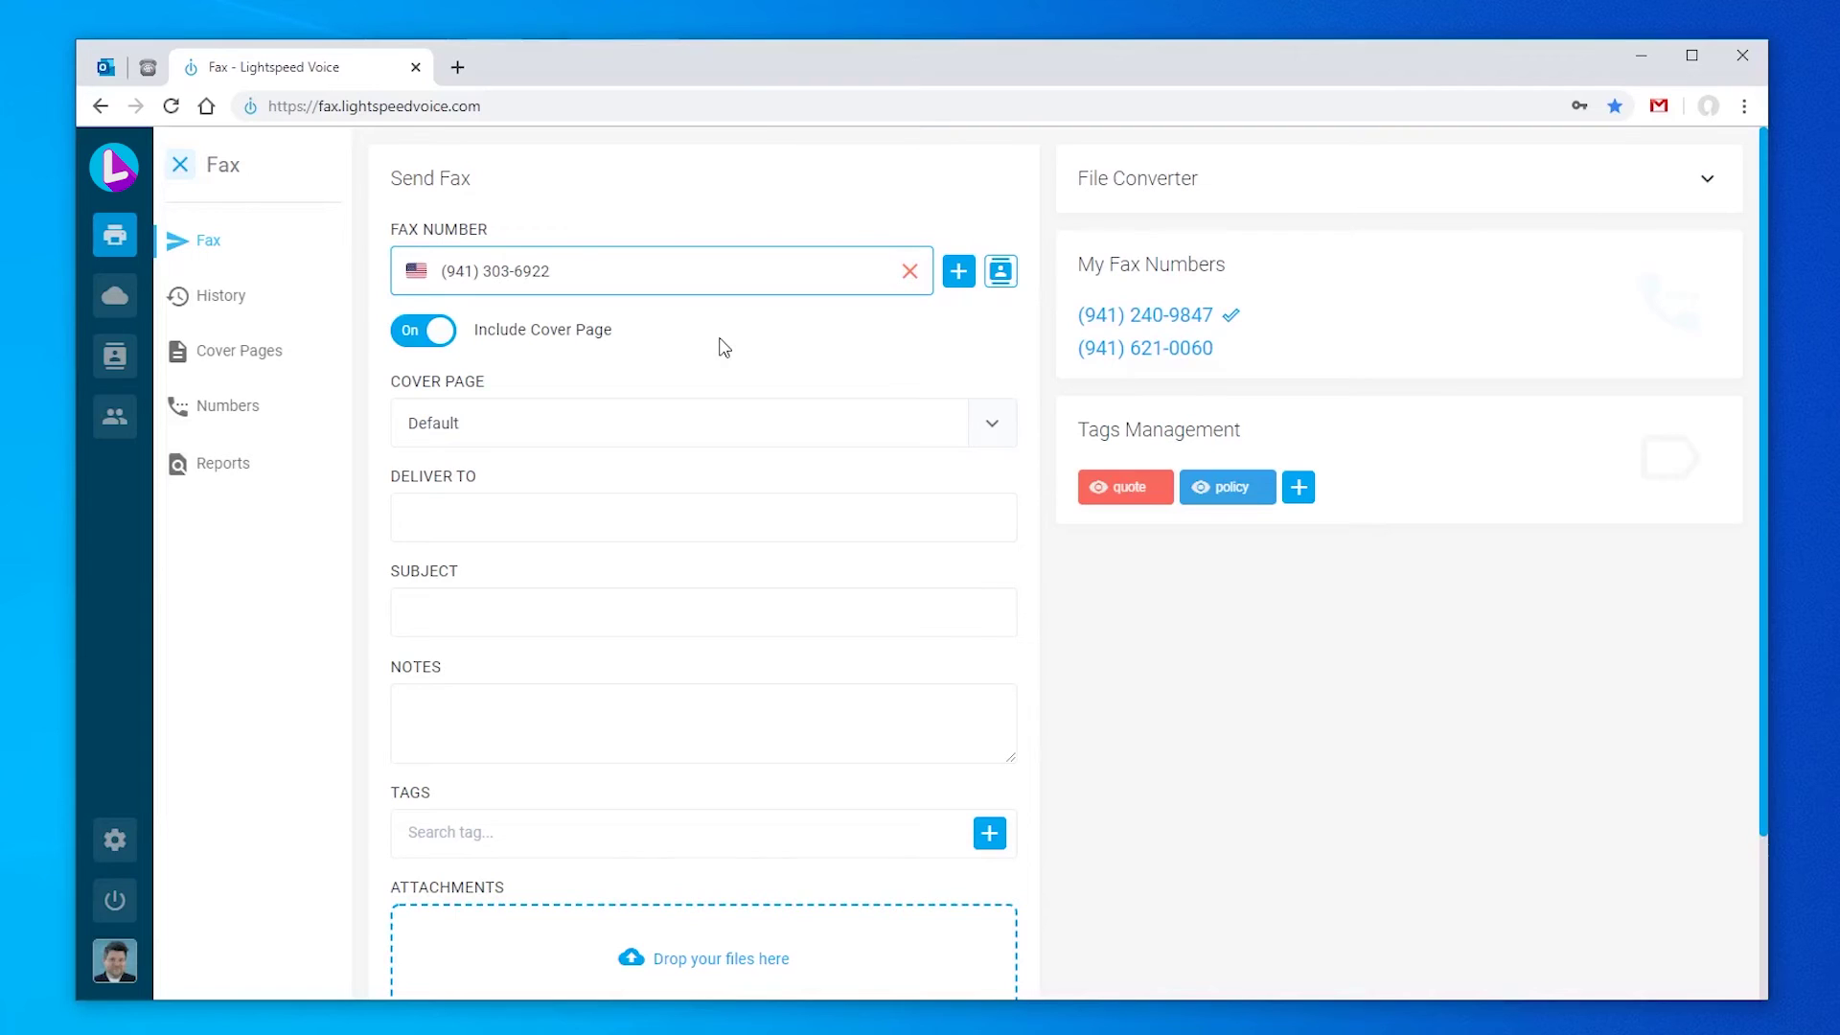
left_click(584, 522)
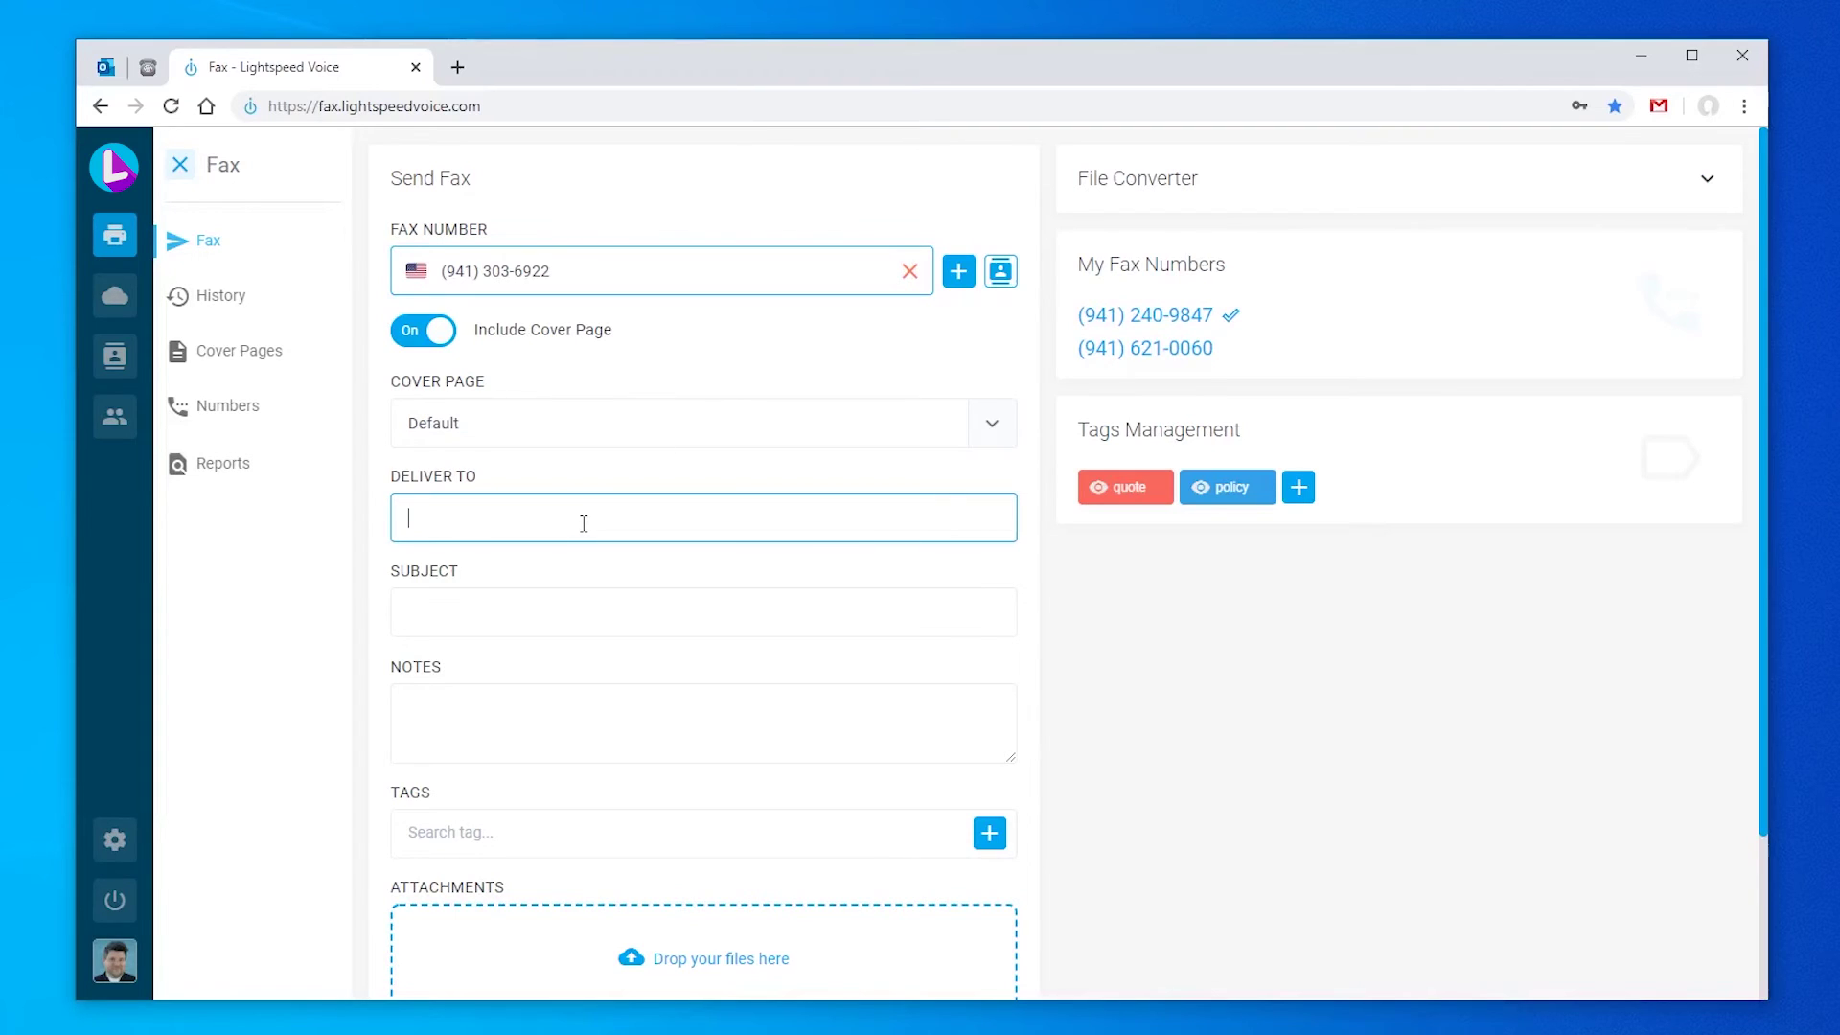
type("Big Insurance - Accounting Dept")
key("Tab")
type("New Policy")
key("Tab")
type("N")
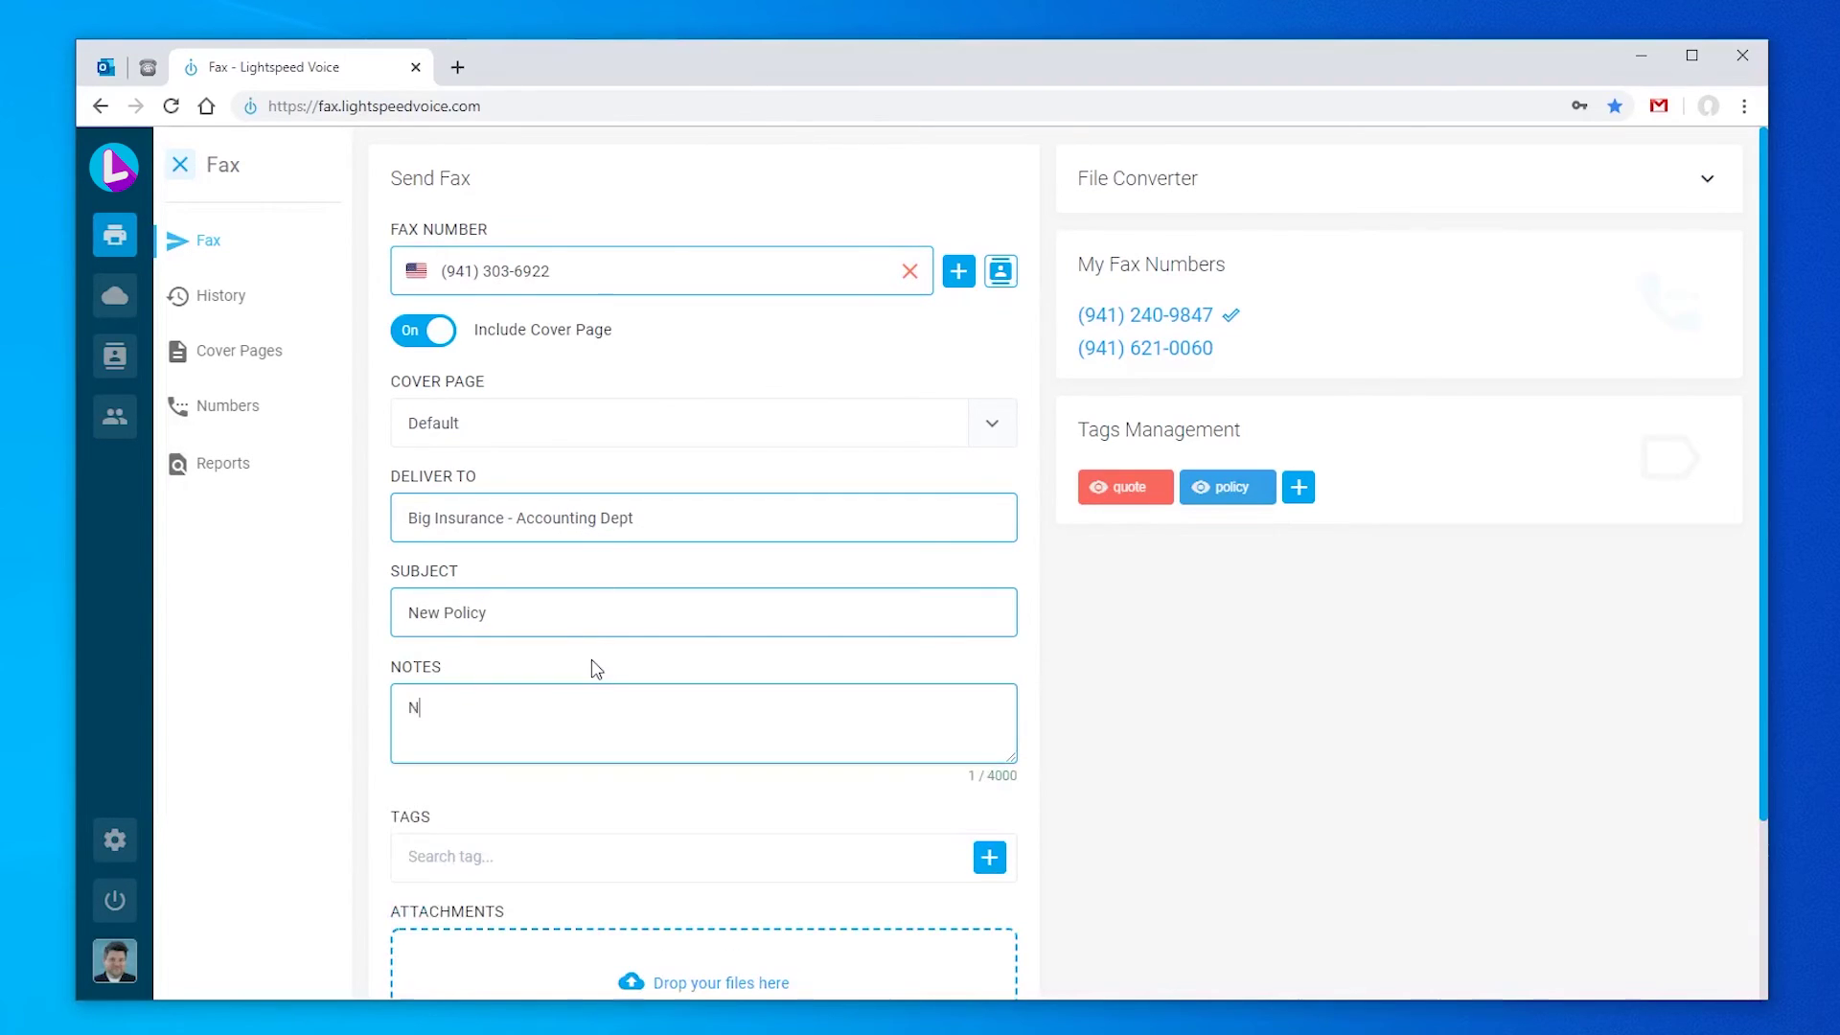
type("eeds to be reviewed!")
Step: Tag the fax as policy
left_click(578, 854)
left_click(527, 913)
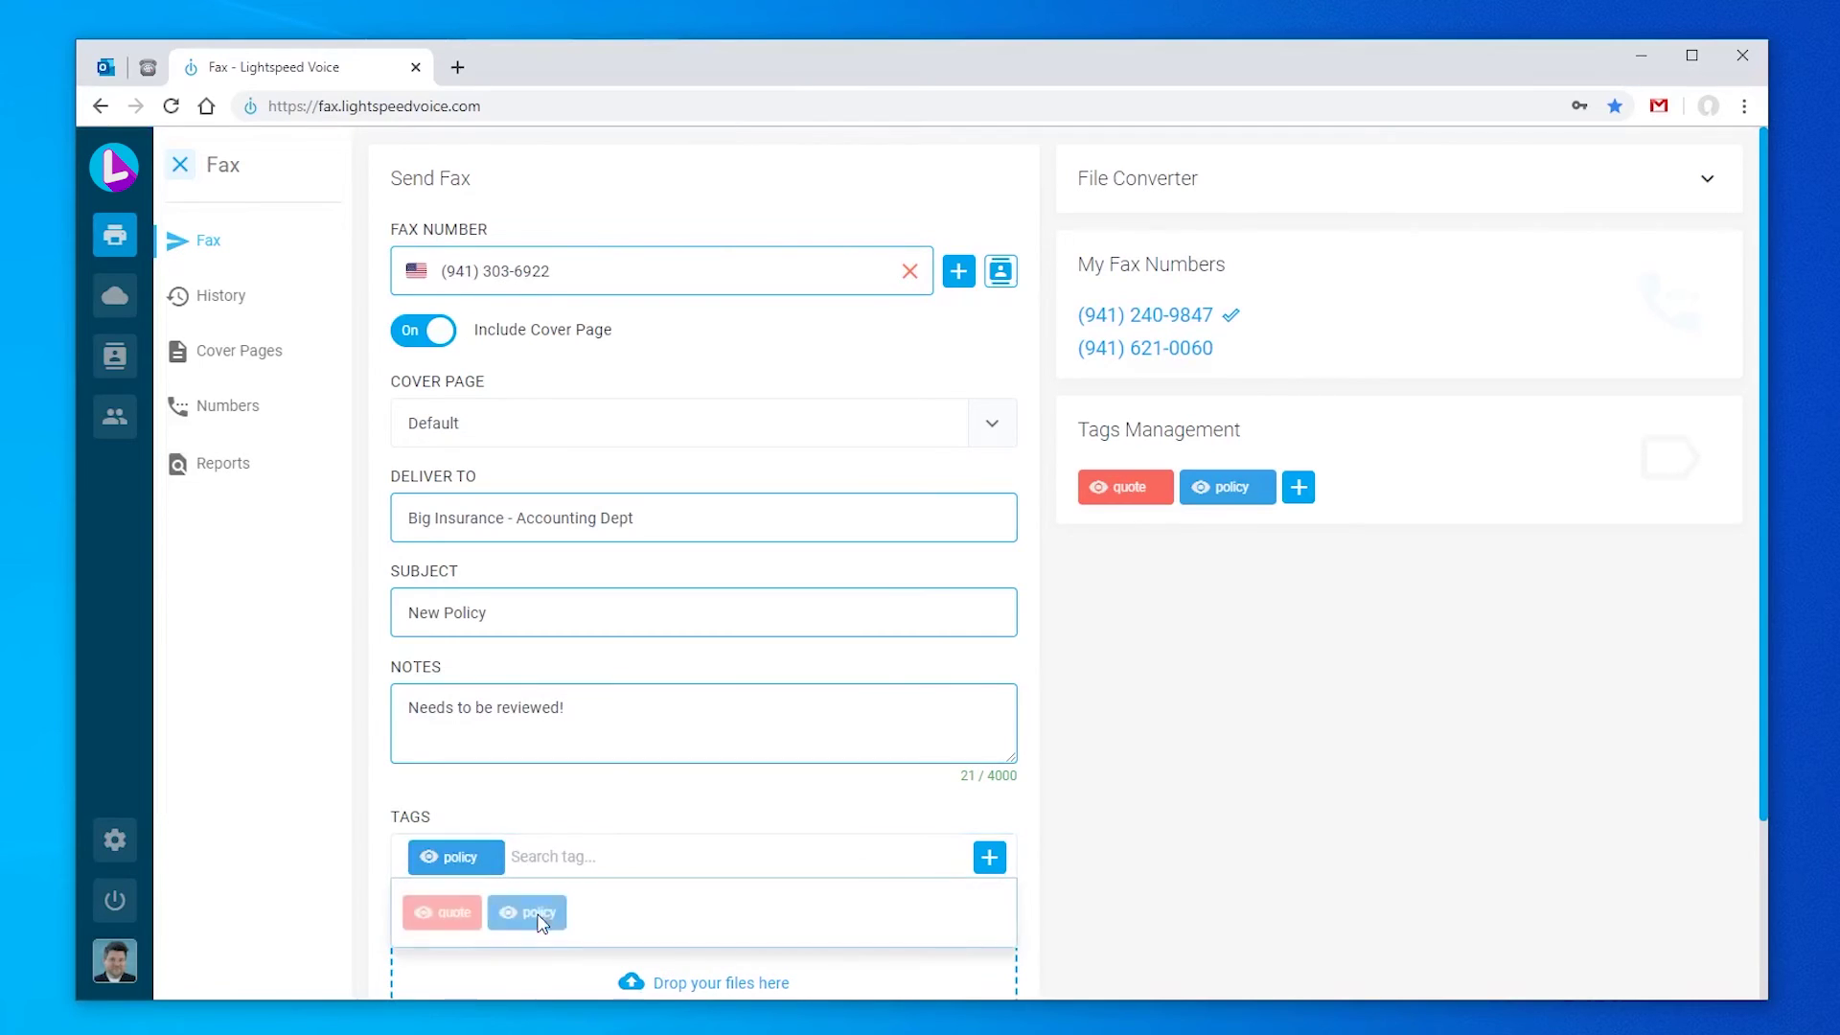
scroll(568, 827, "down", 2)
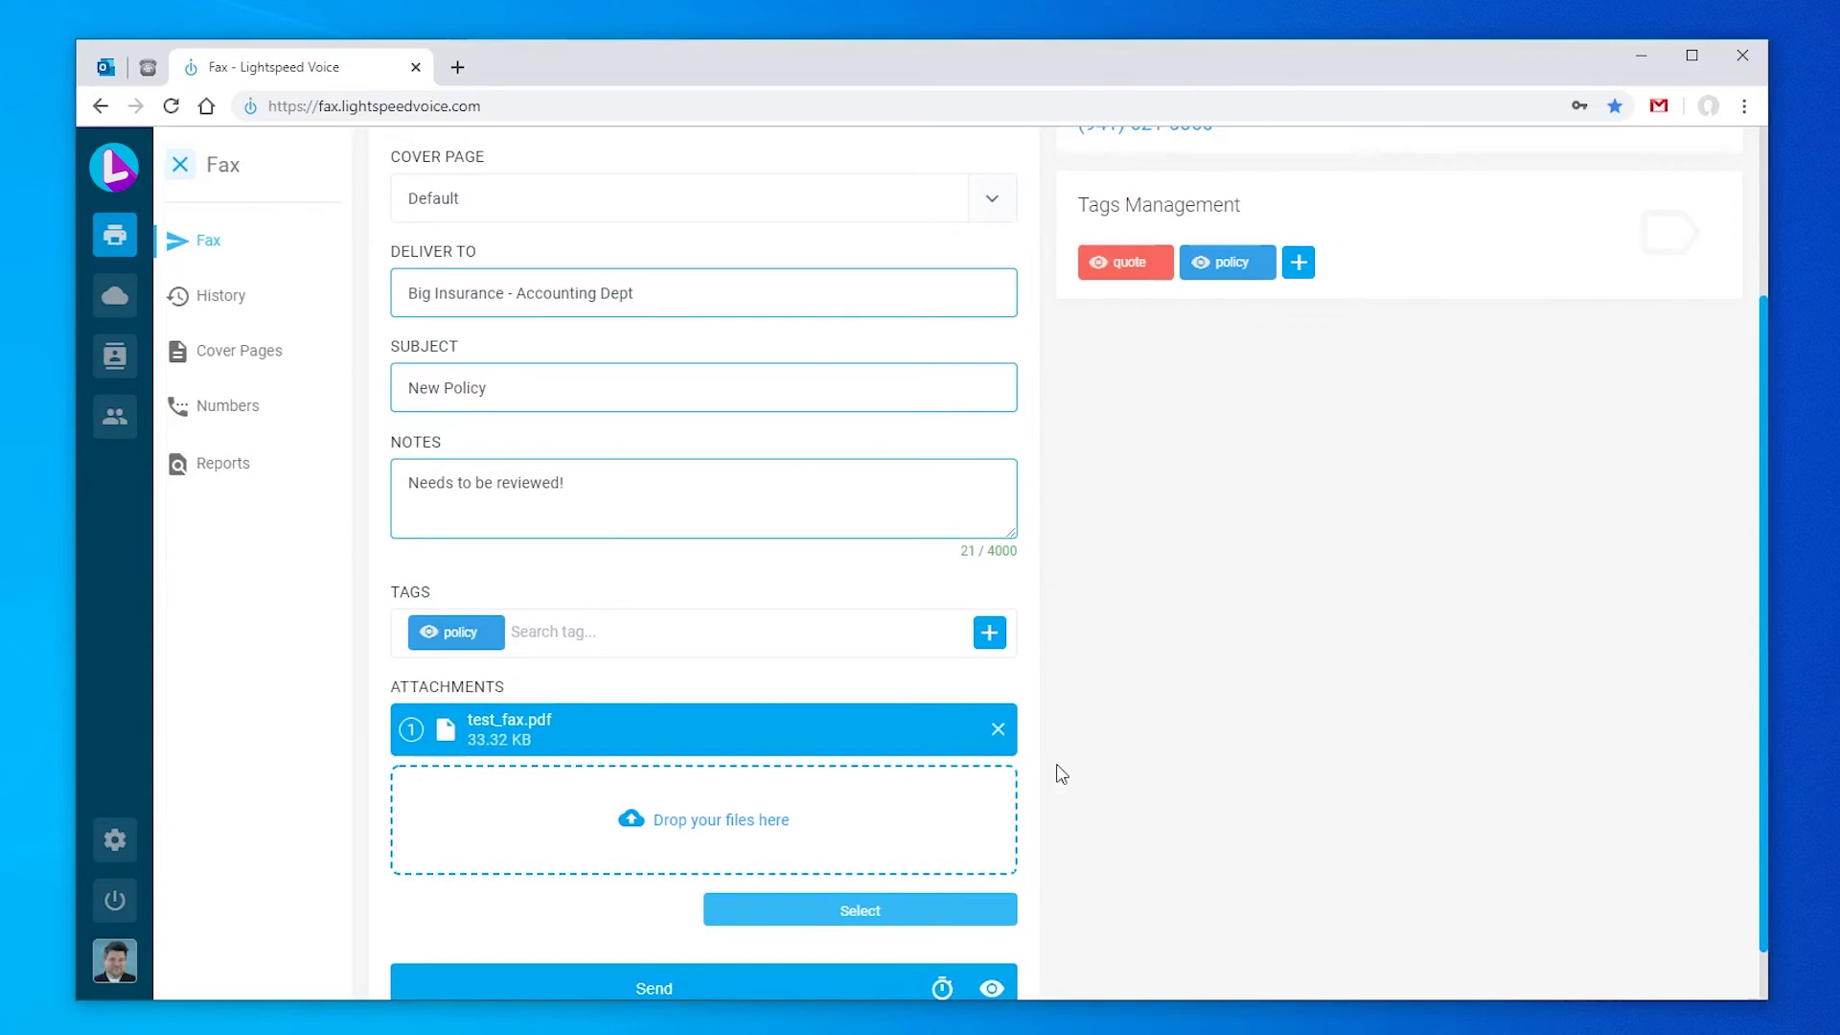
scroll(1061, 774, "down", 1)
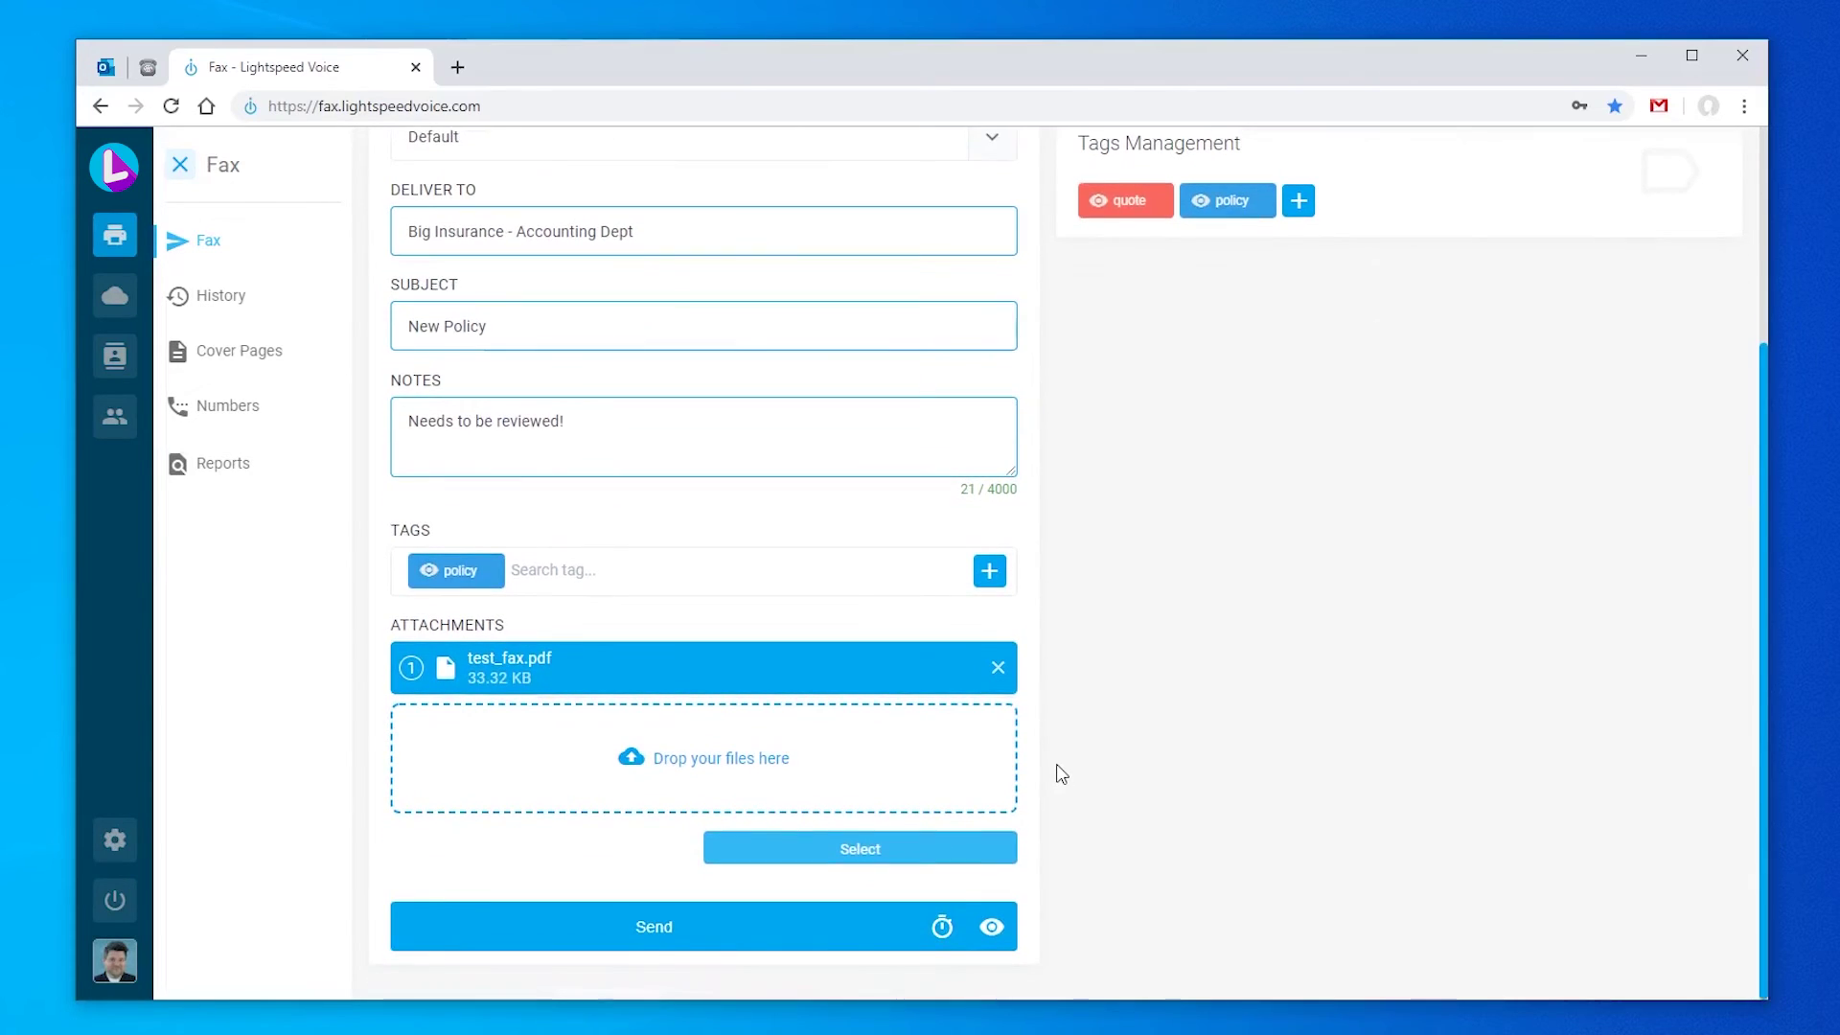
left_click(942, 928)
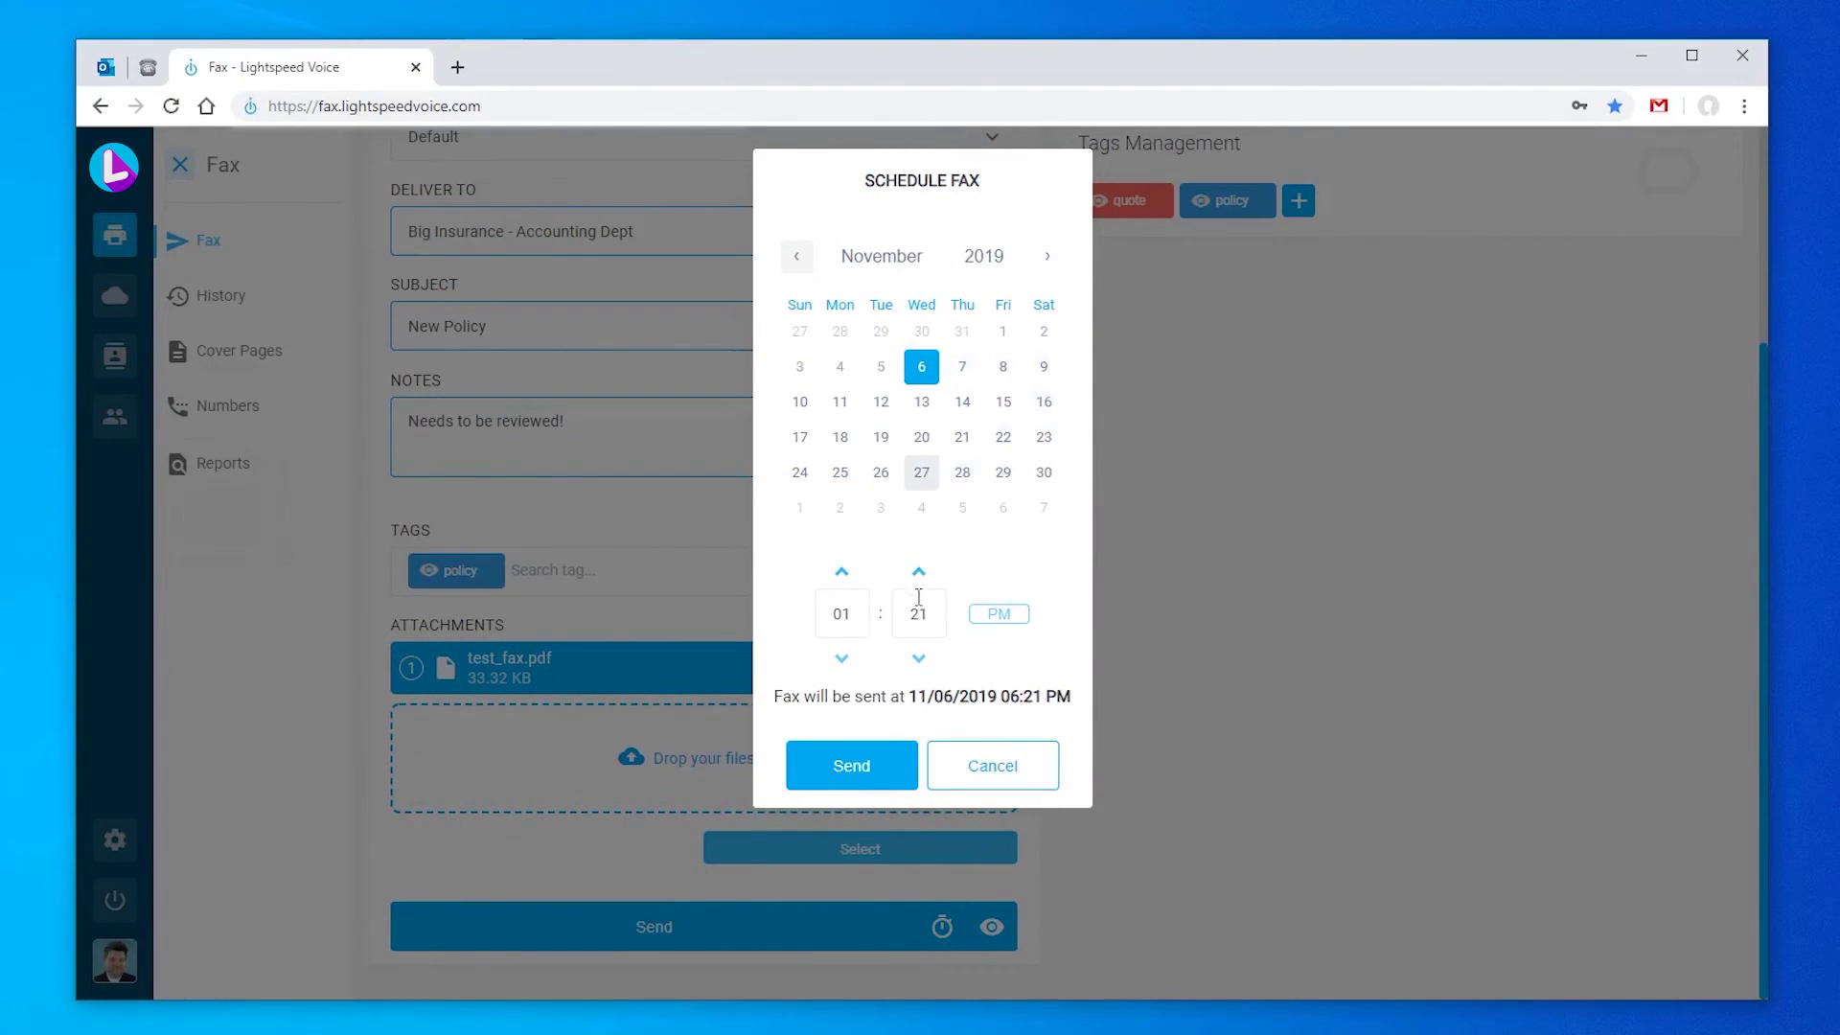
left_click(1005, 770)
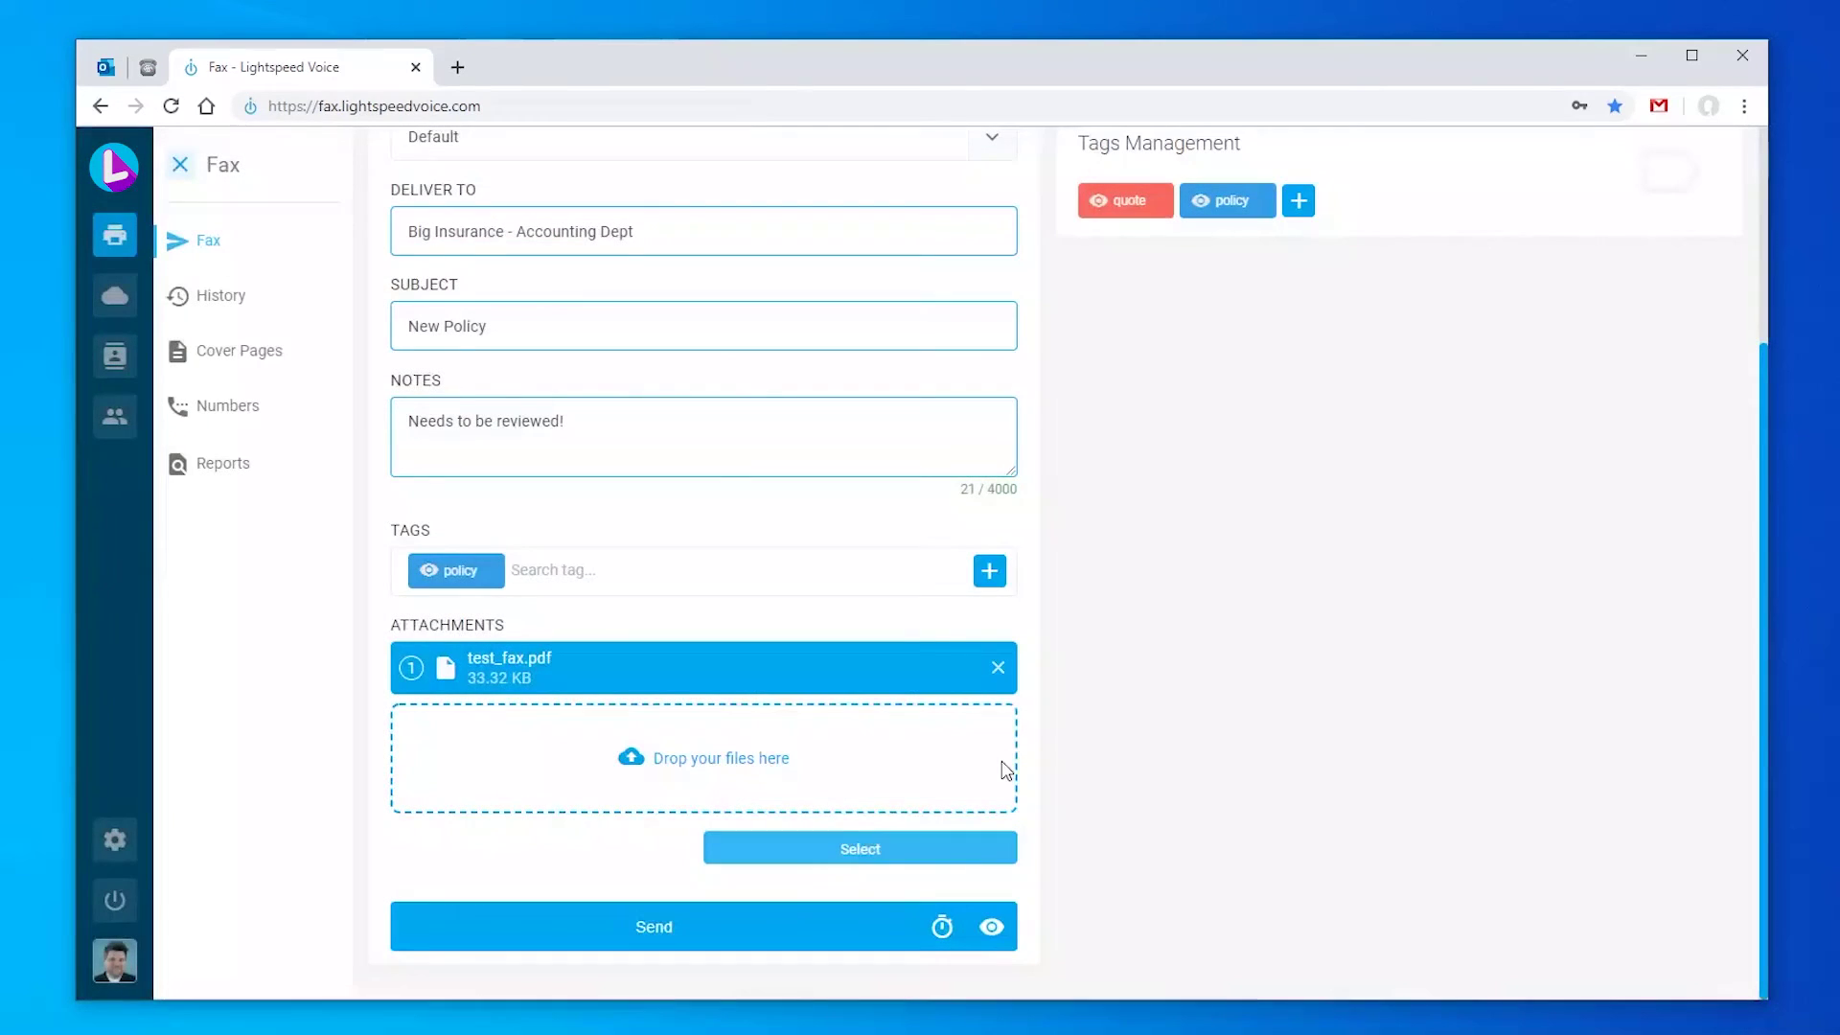
left_click(992, 930)
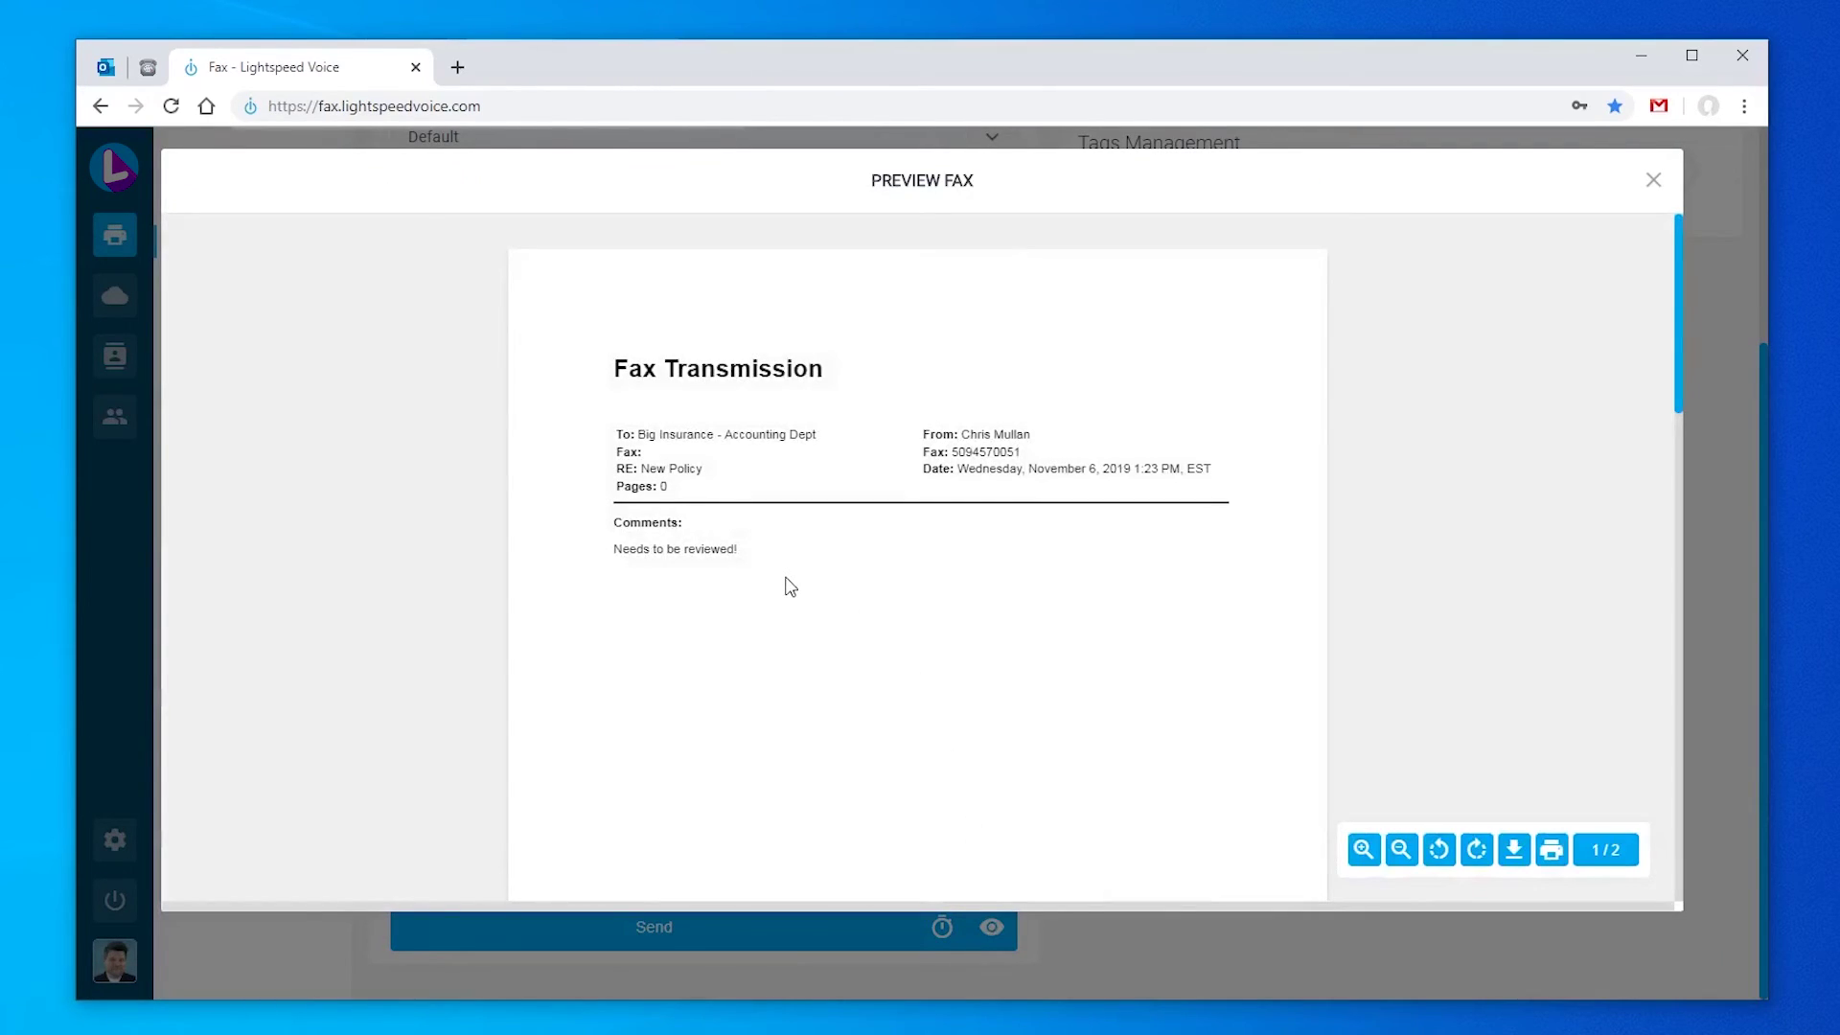
scroll(789, 587, "down", 10)
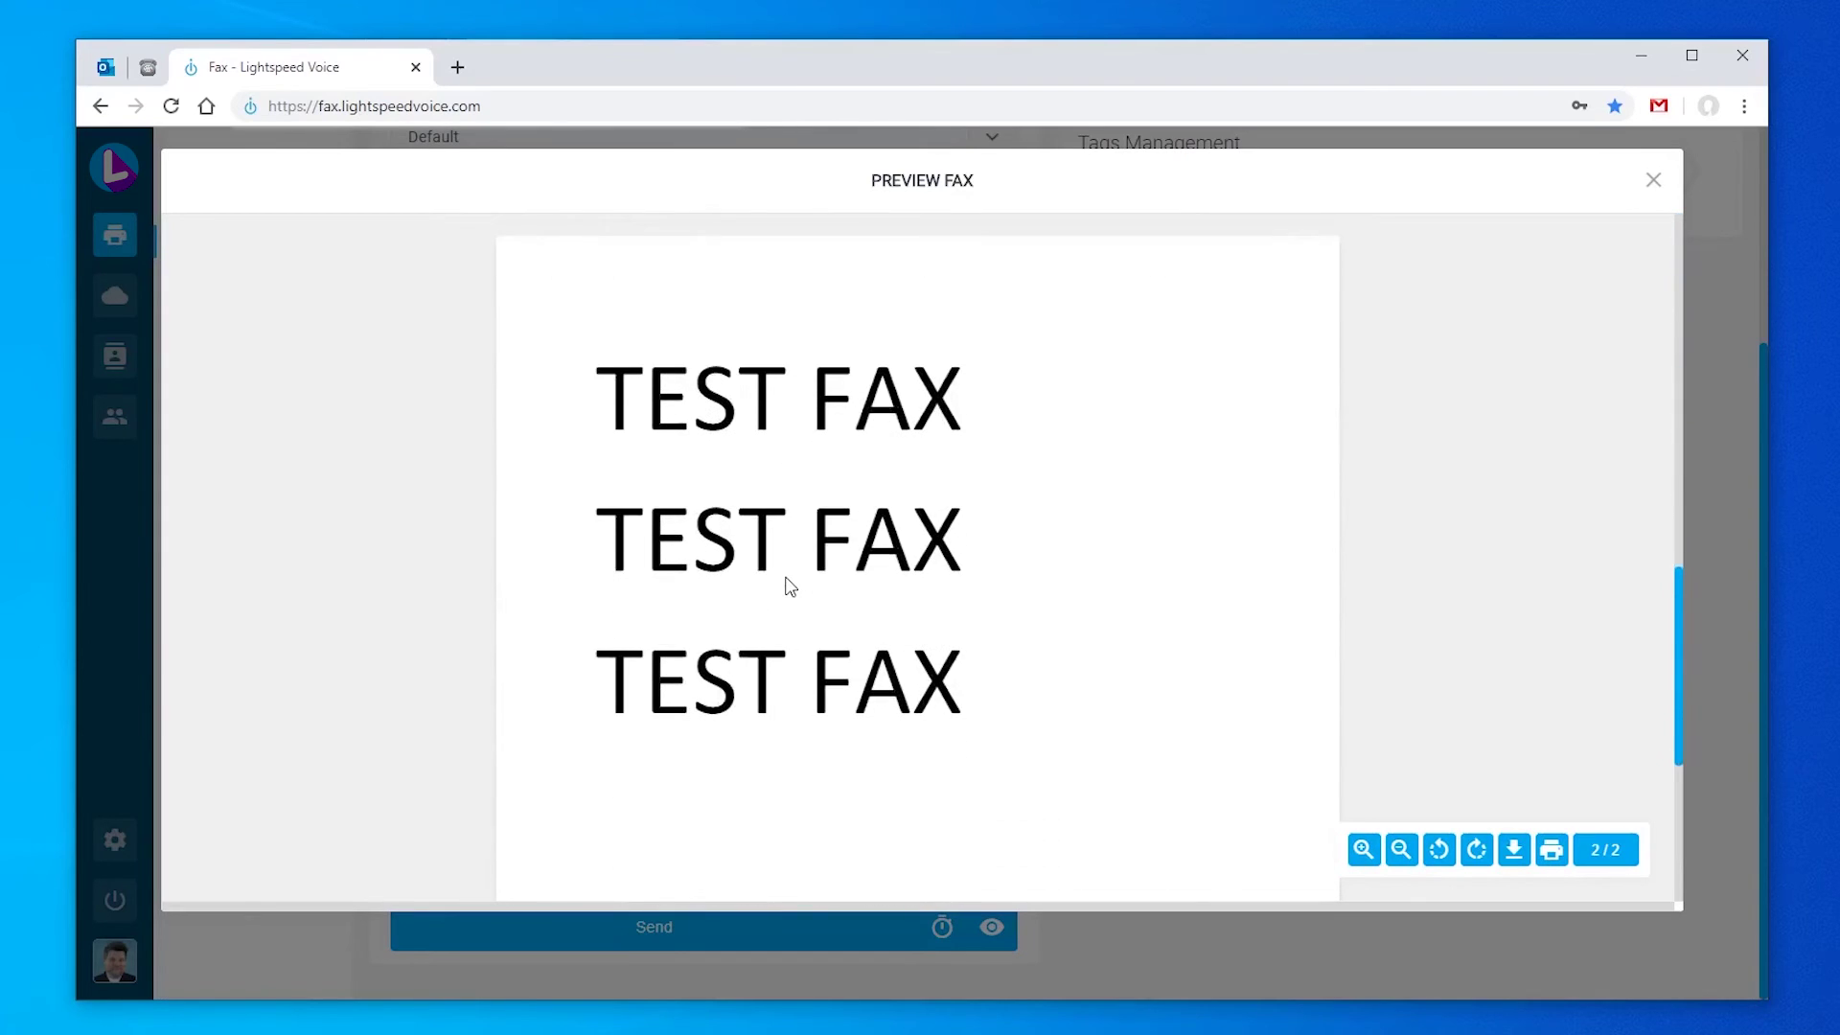
scroll(790, 587, "up", 10)
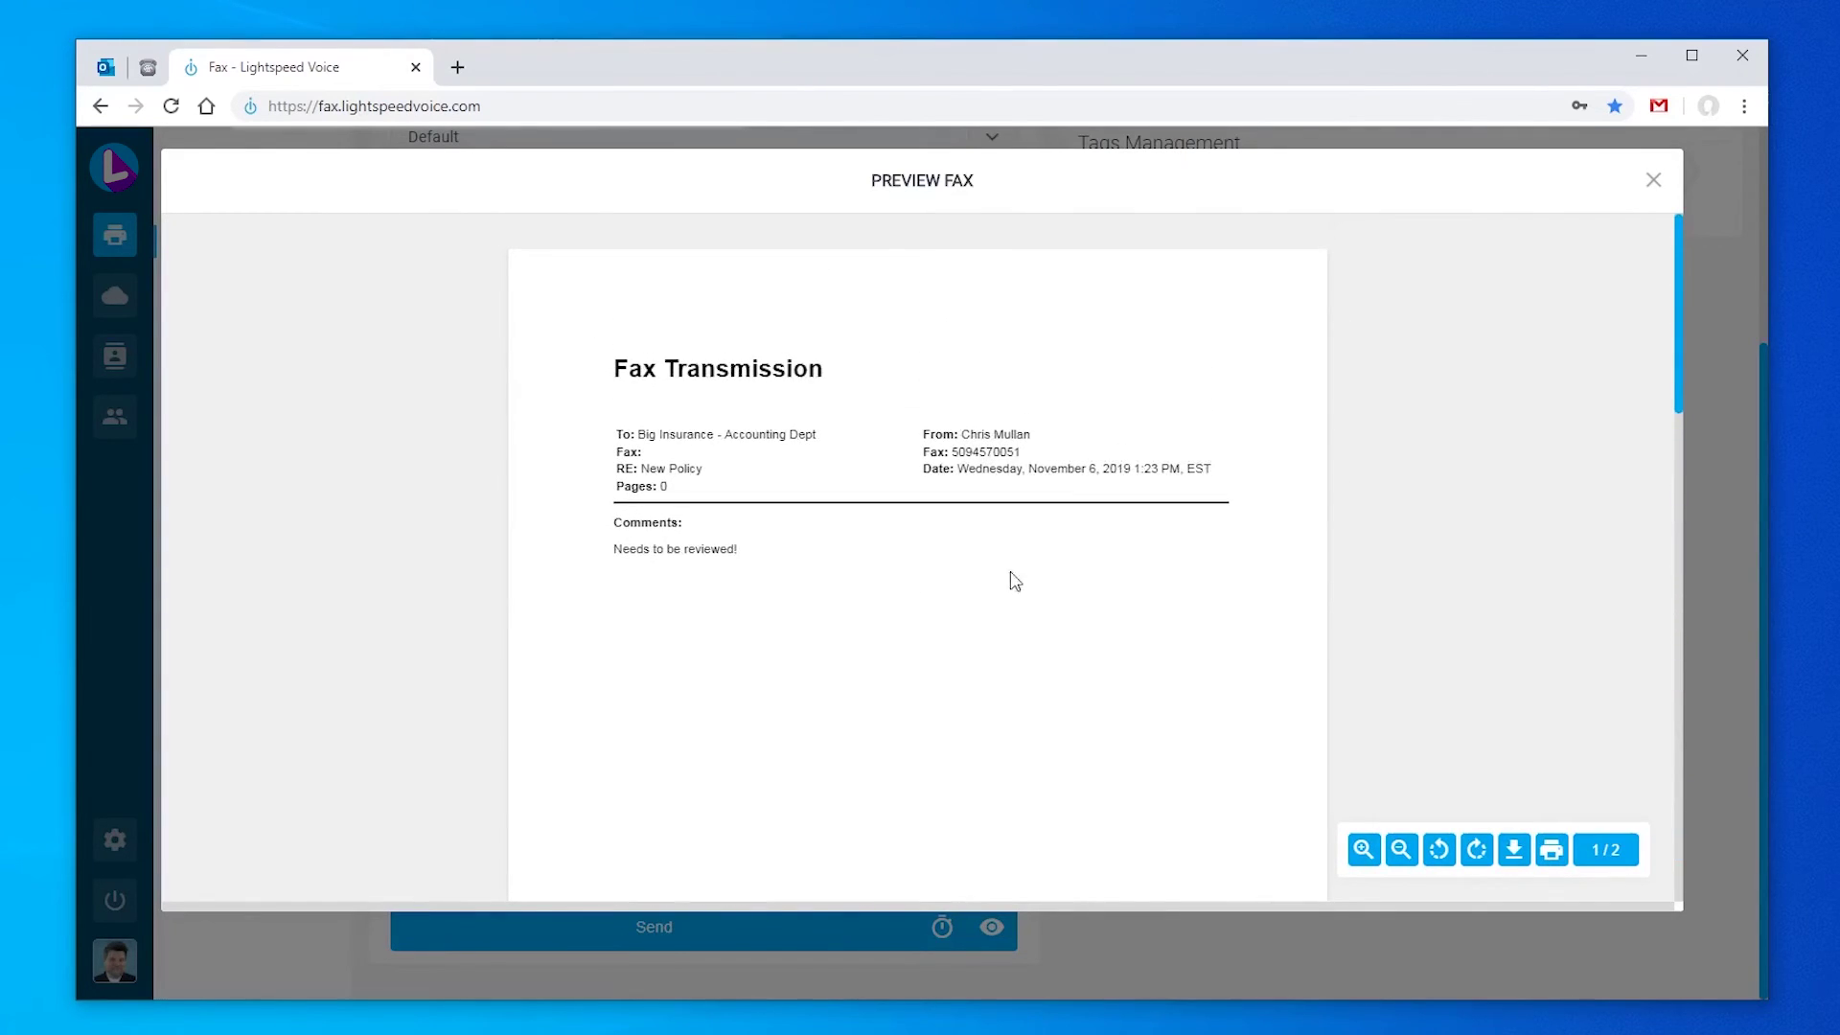
left_click(1650, 185)
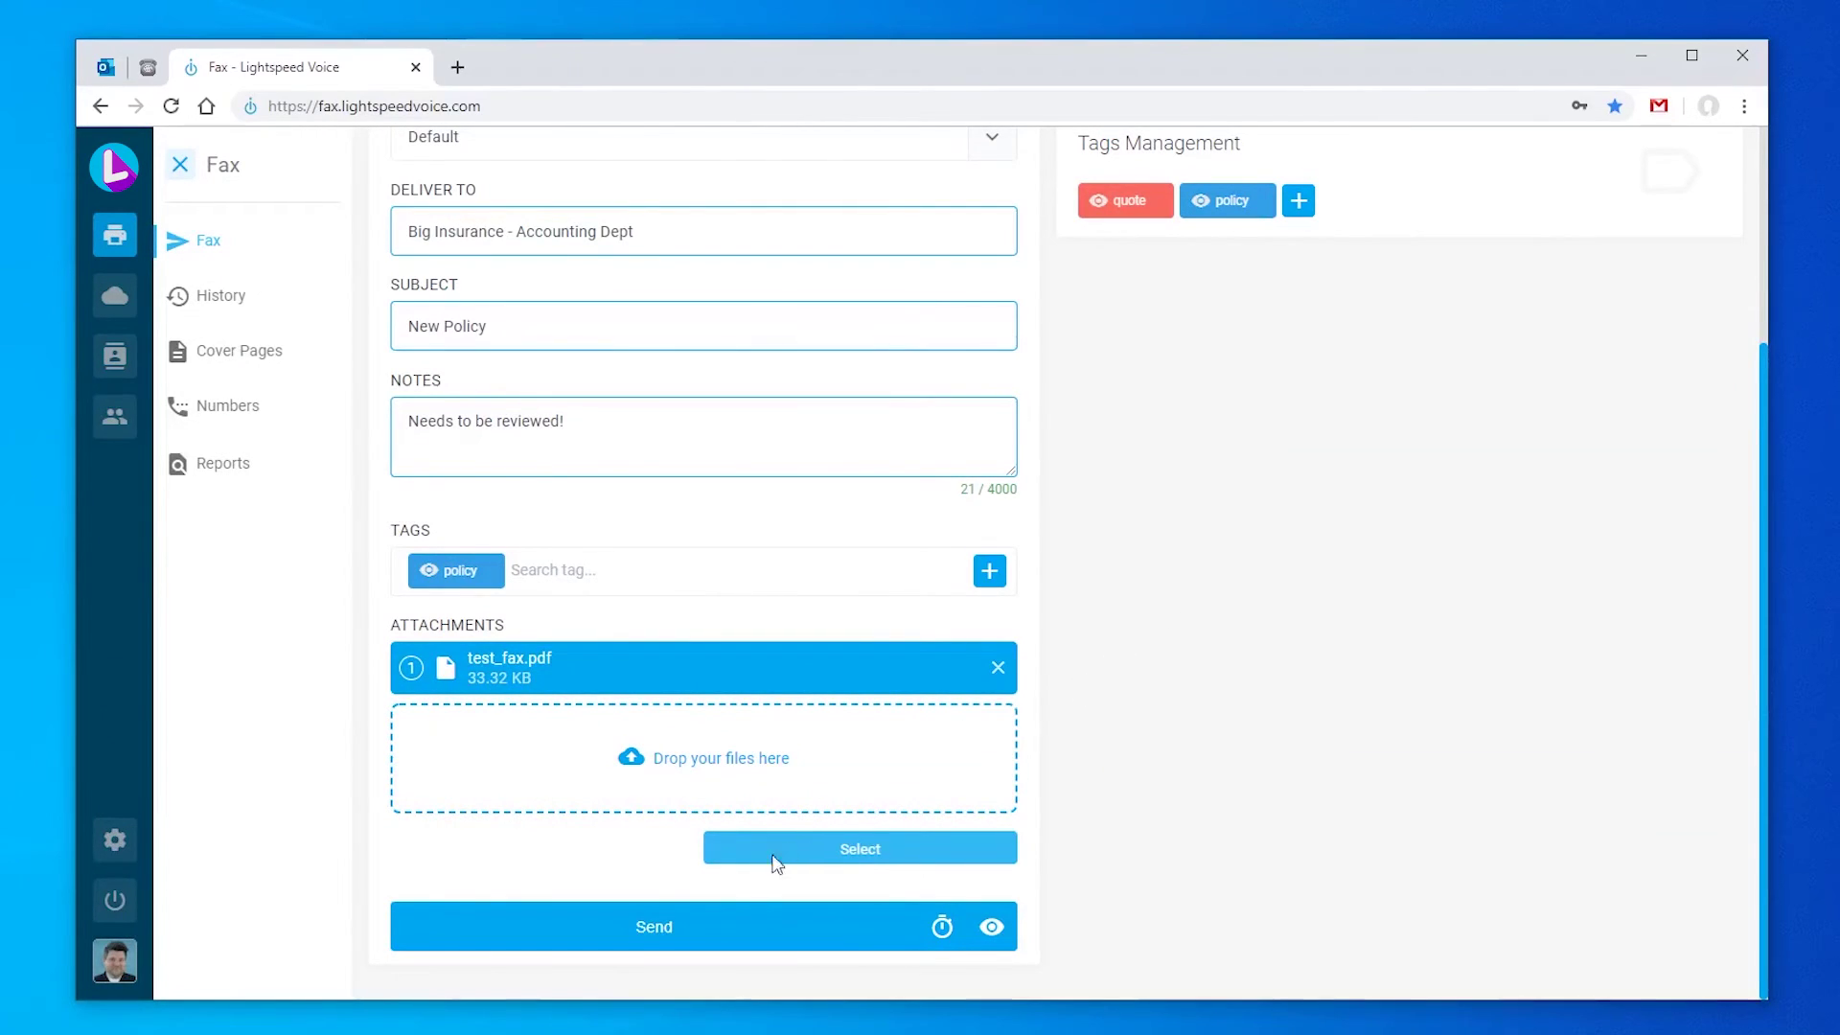
Step: Send the fax and check its status in the fax history
left_click(703, 925)
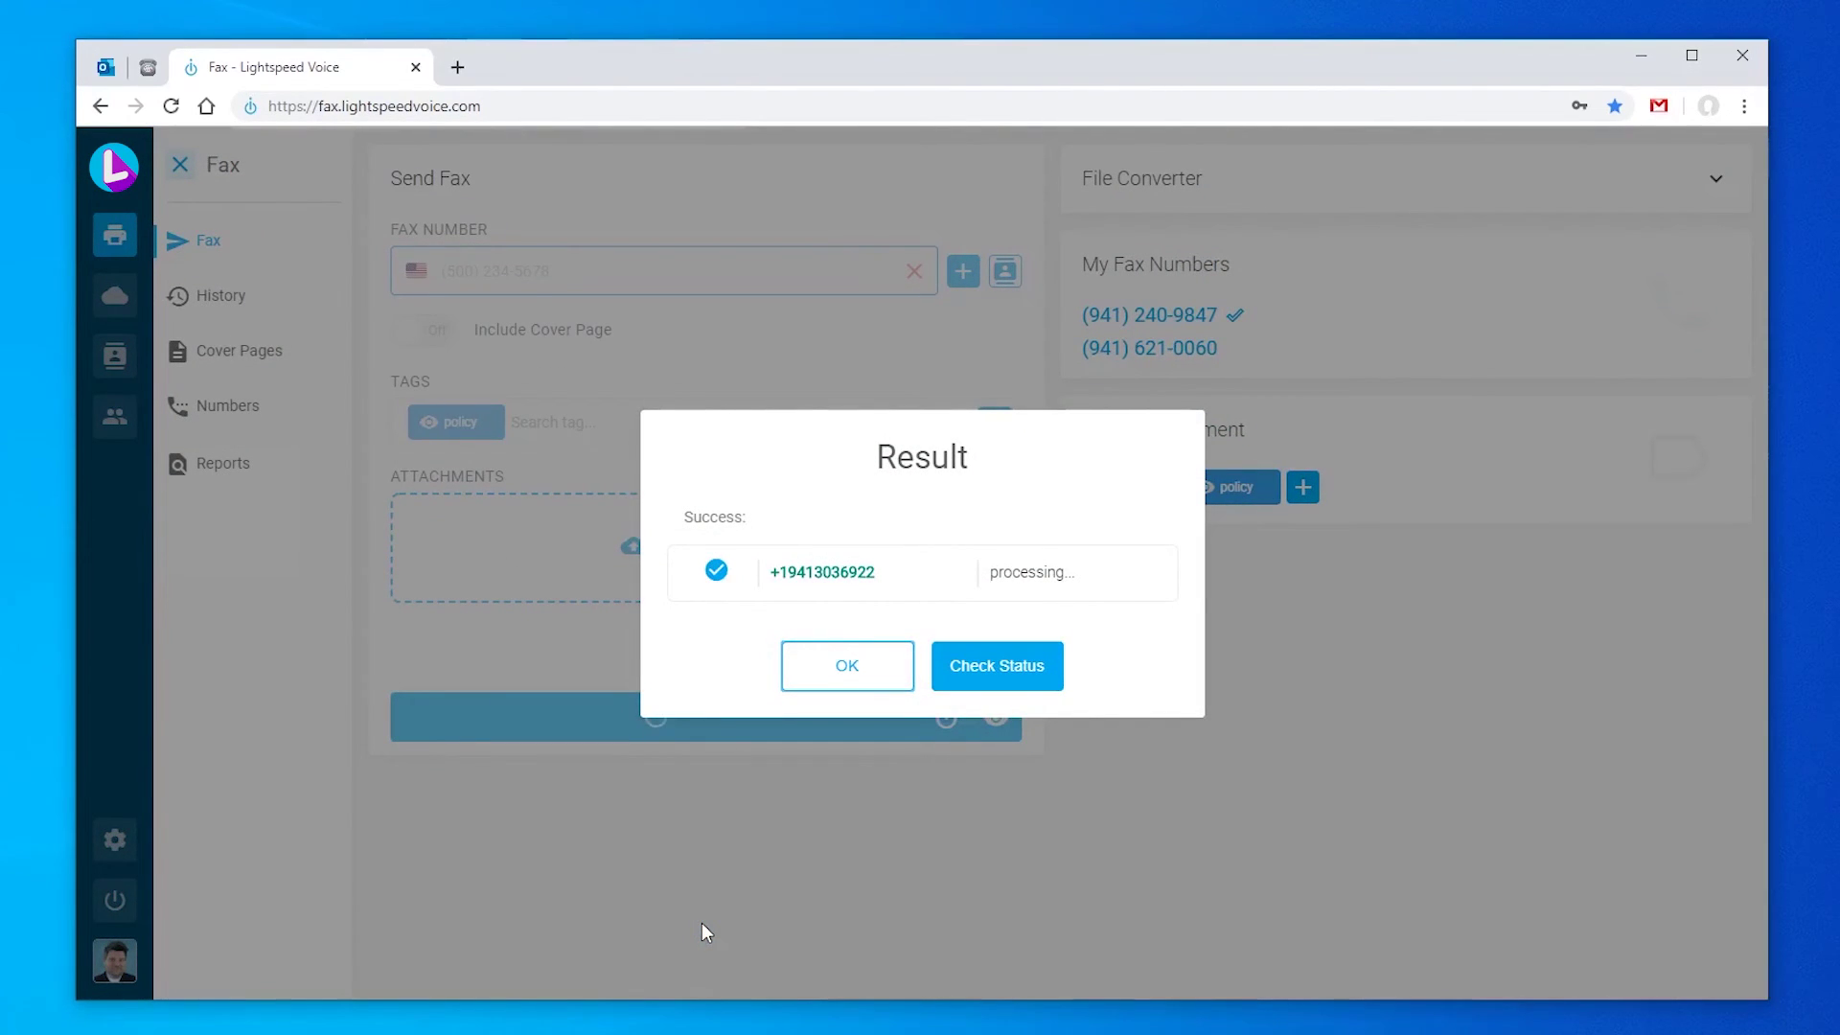
left_click(987, 668)
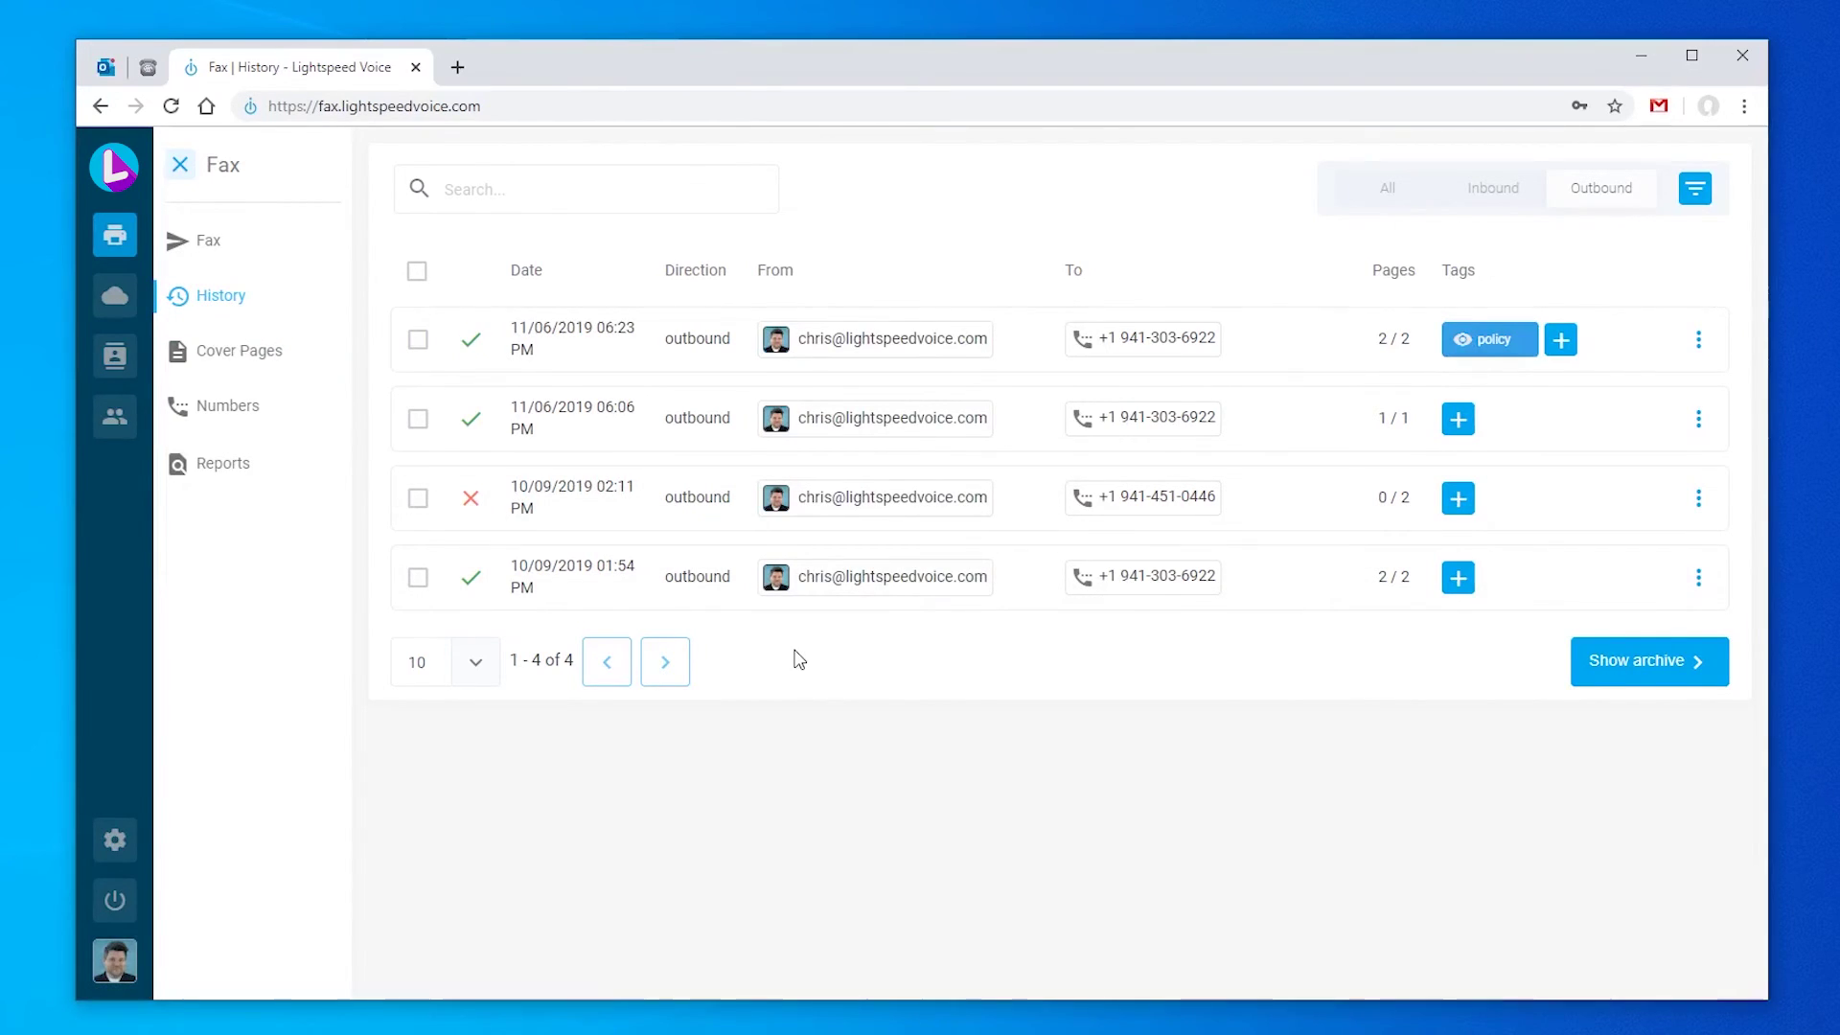
Step: Review the full details of the failed 10/09 fax, then close them
mouse_move(475, 503)
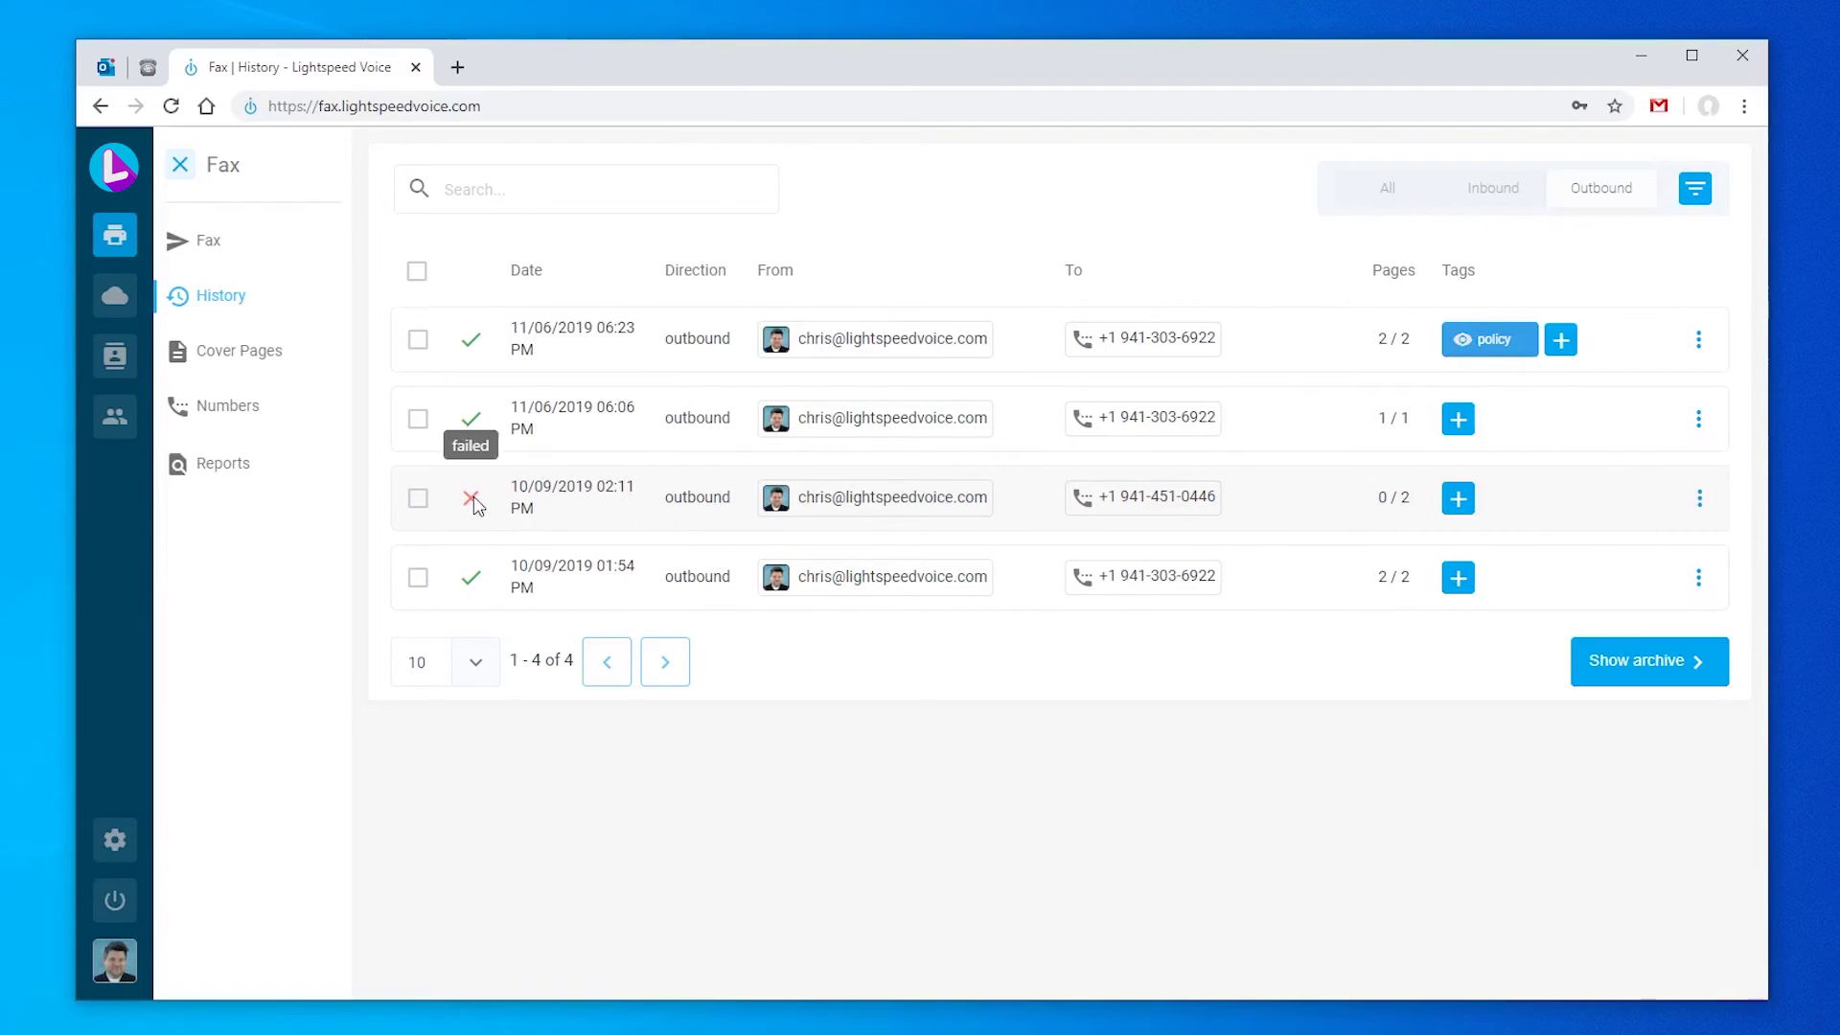
left_click(1698, 498)
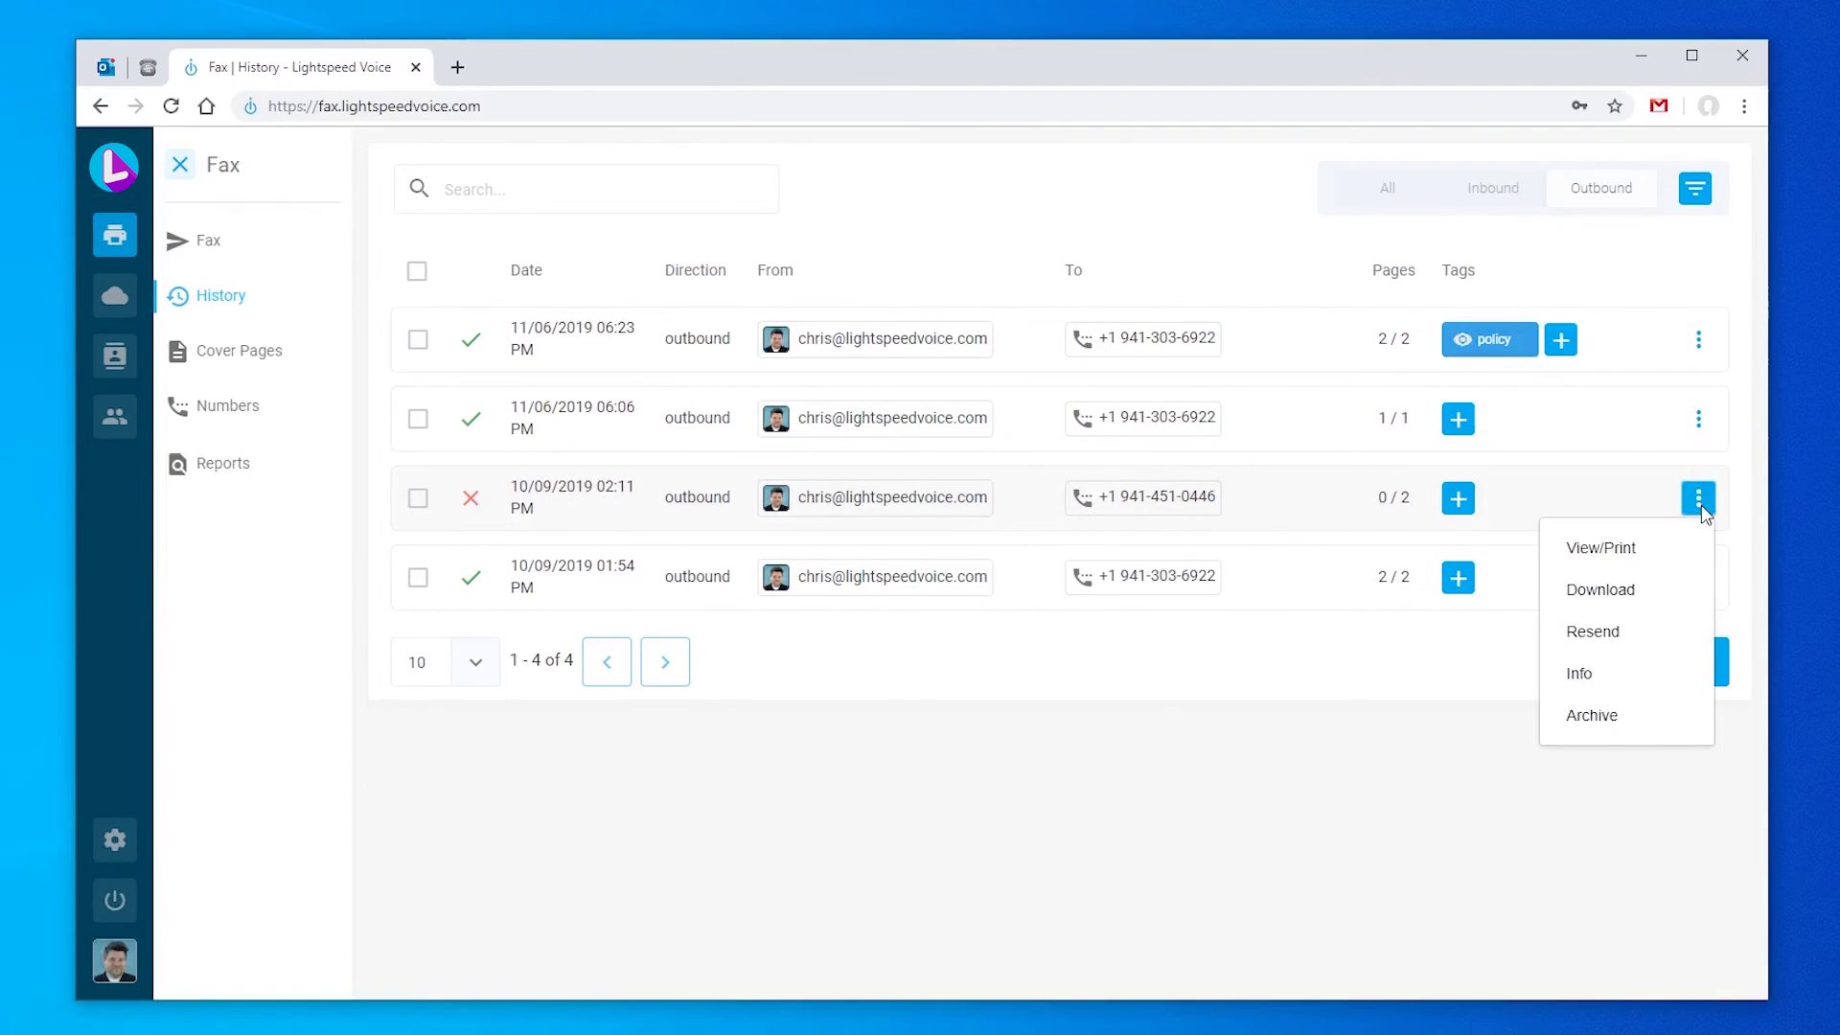
left_click(1614, 685)
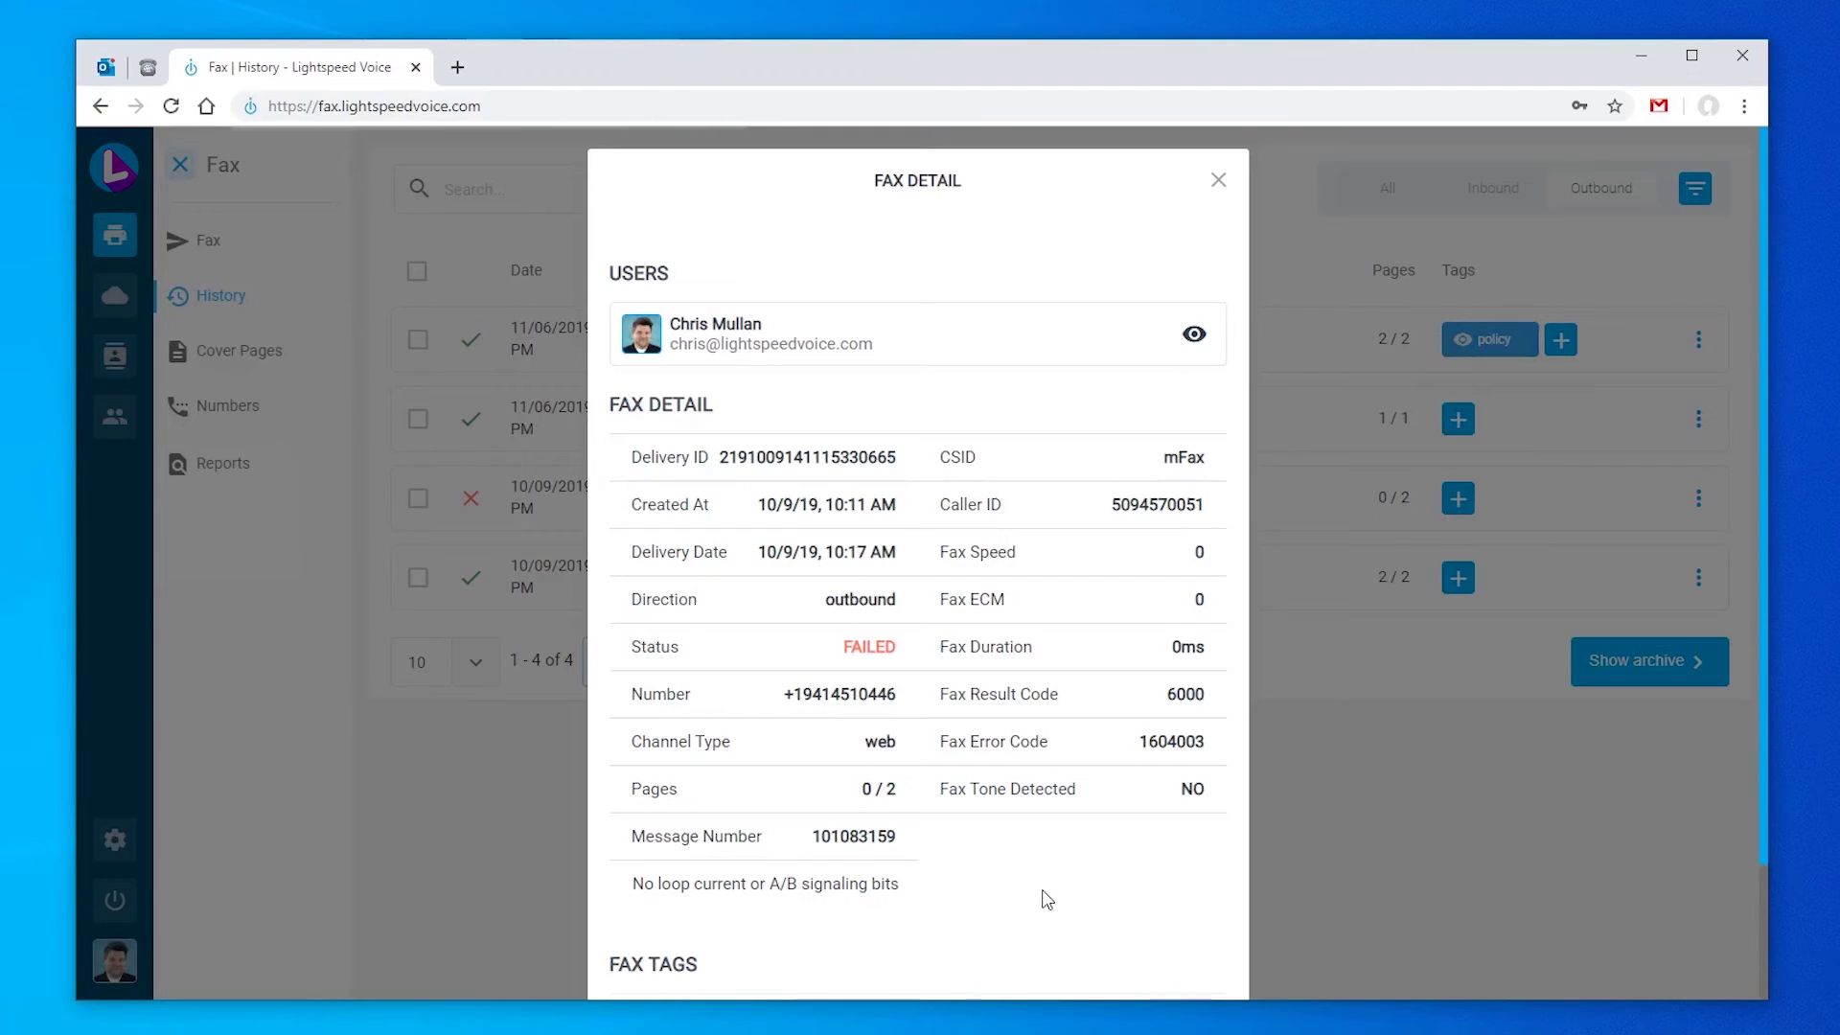
scroll(1045, 896, "down", 2)
scroll(1045, 896, "up", 2)
left_click(1219, 182)
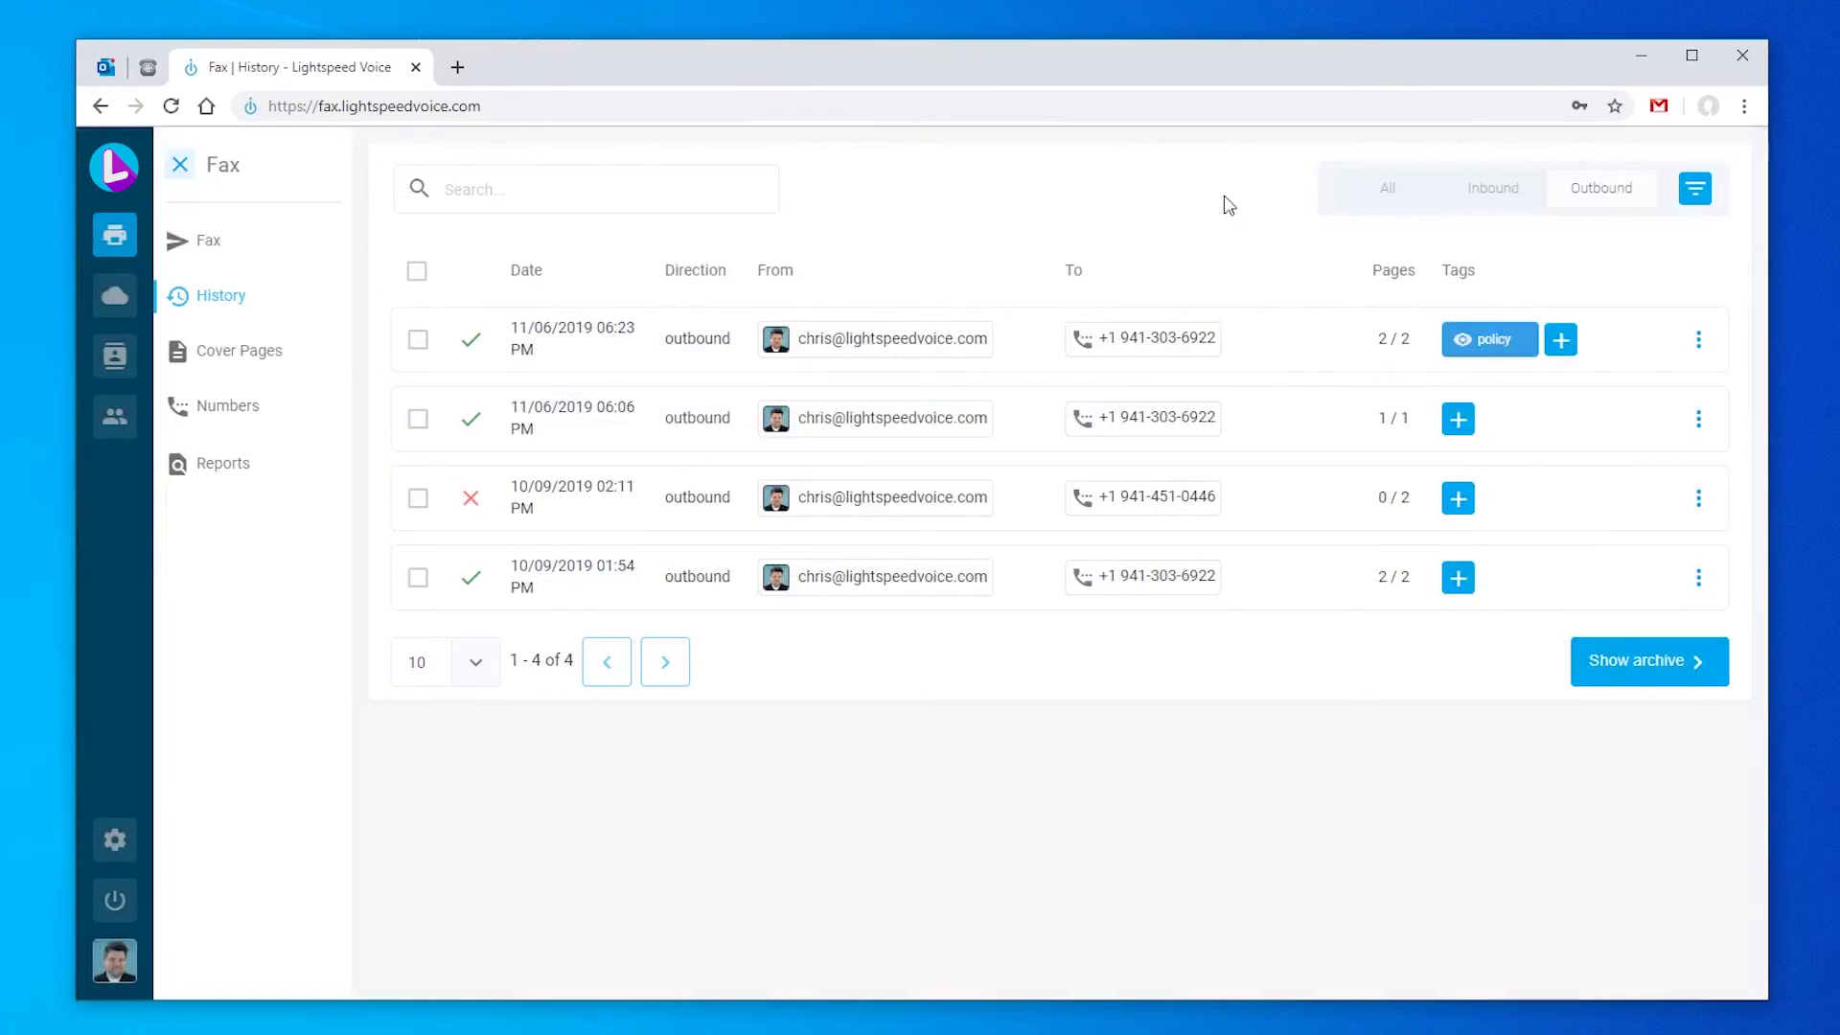
Step: Dismiss the failed fax's action options and return to the Send Fax page
left_click(1699, 498)
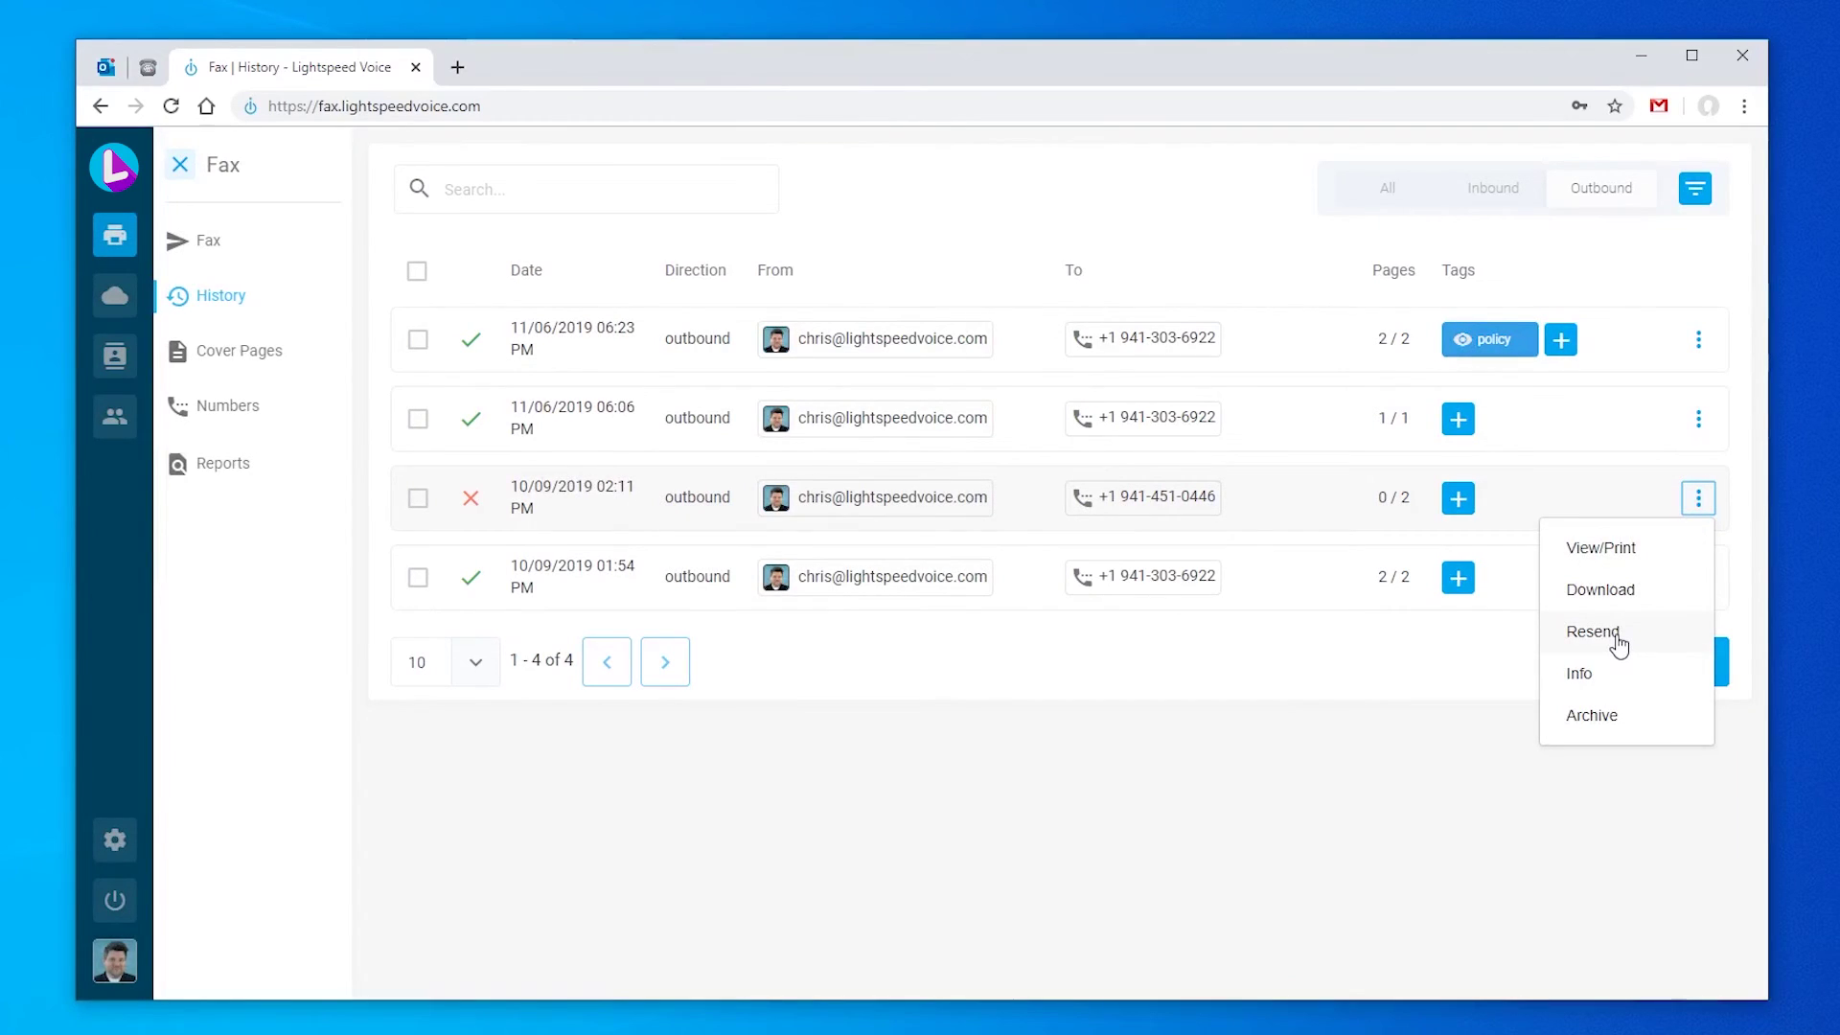
left_click(1417, 761)
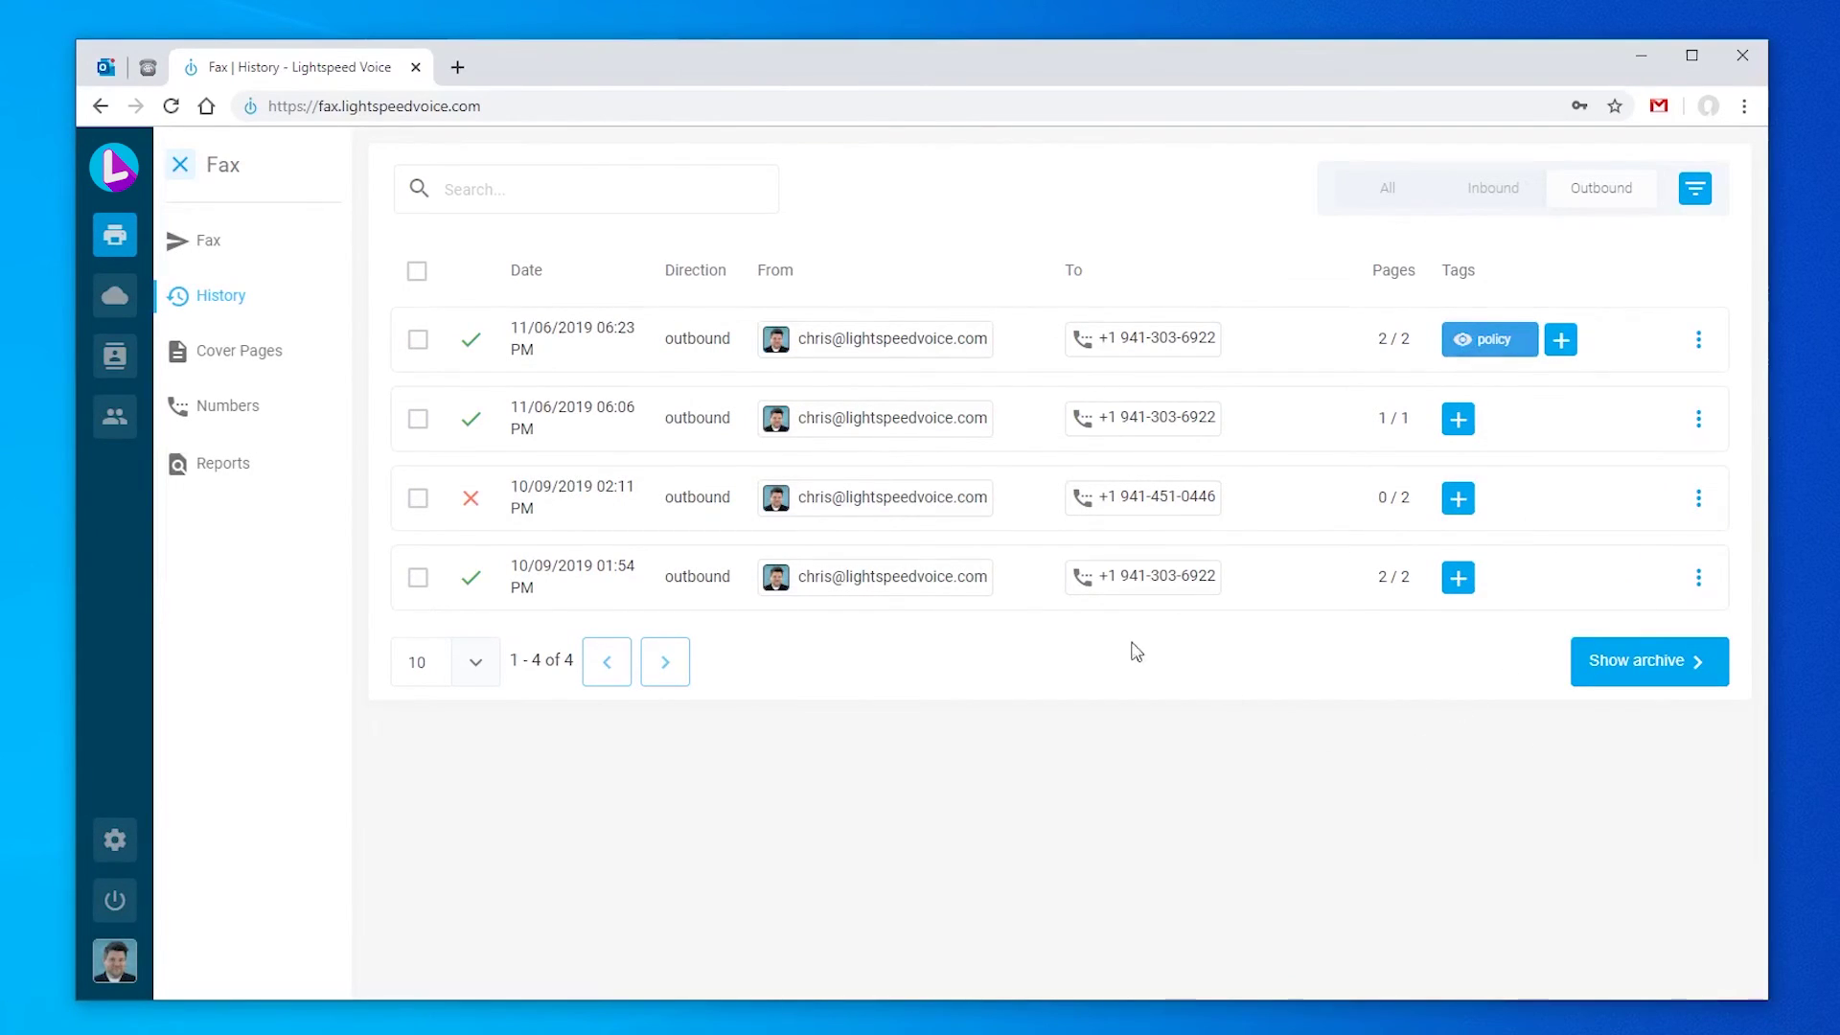
mouse_move(482, 349)
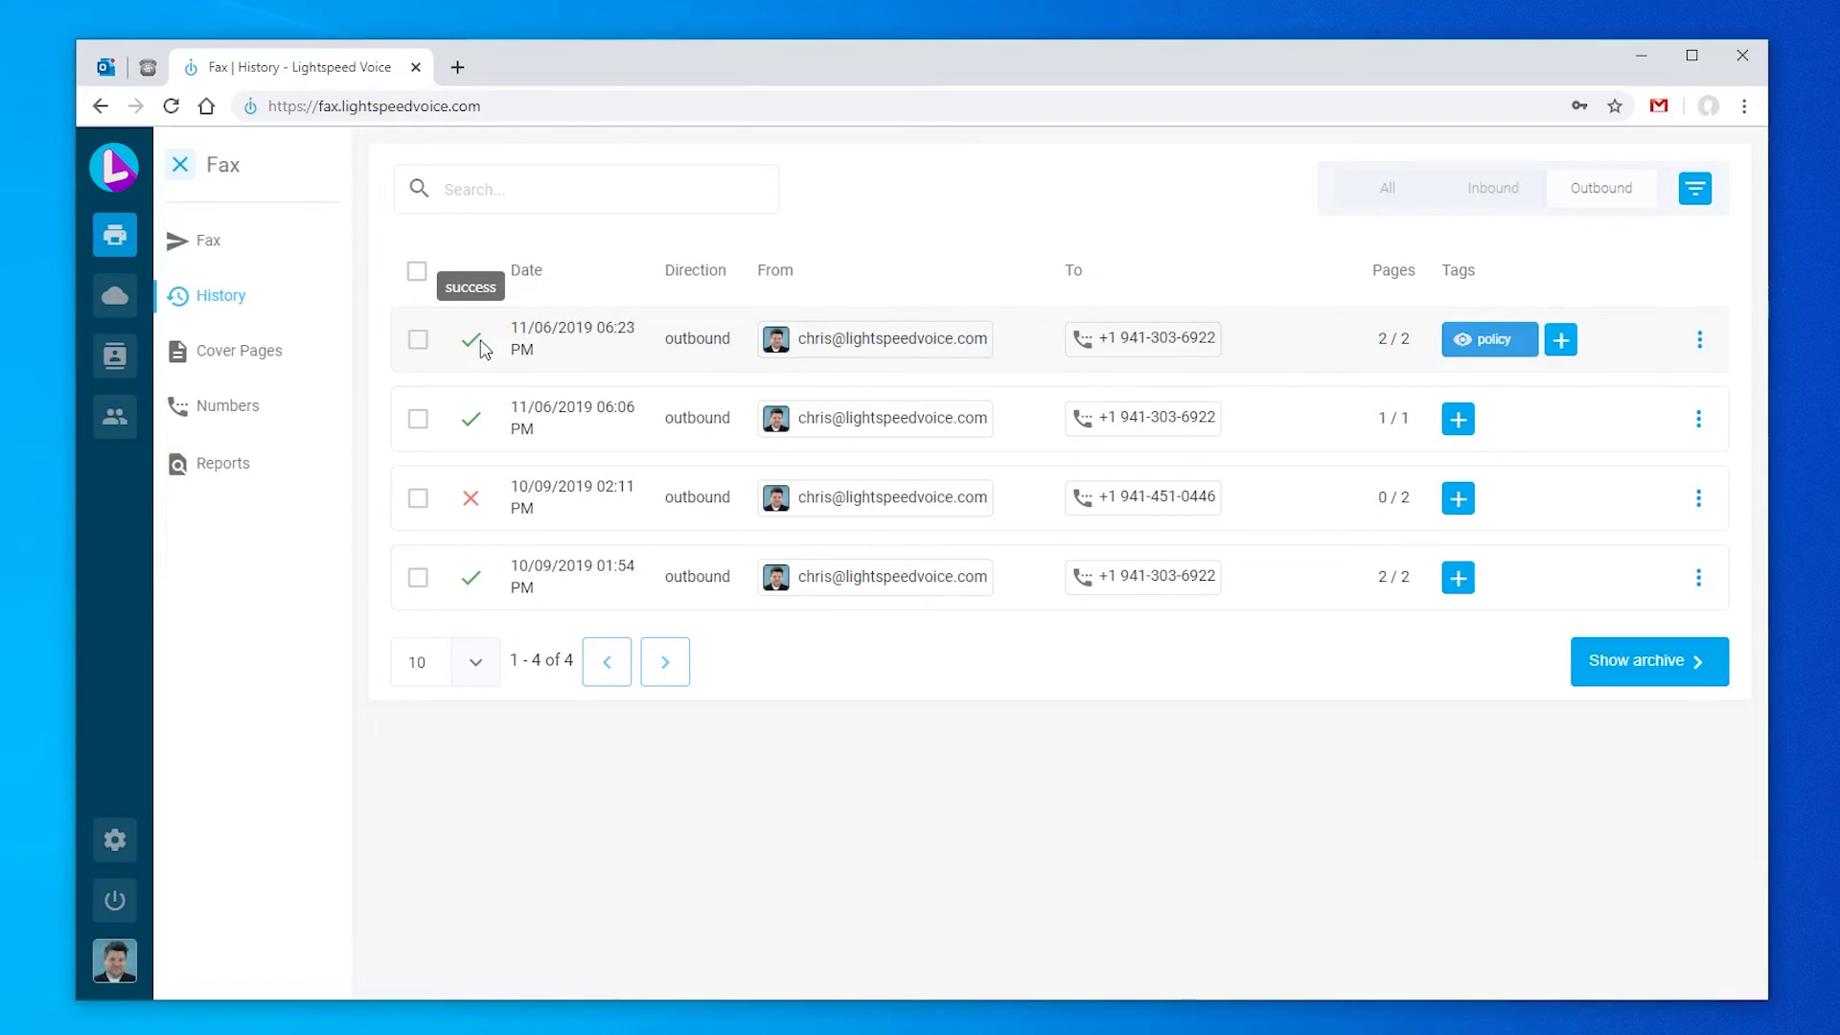
left_click(209, 241)
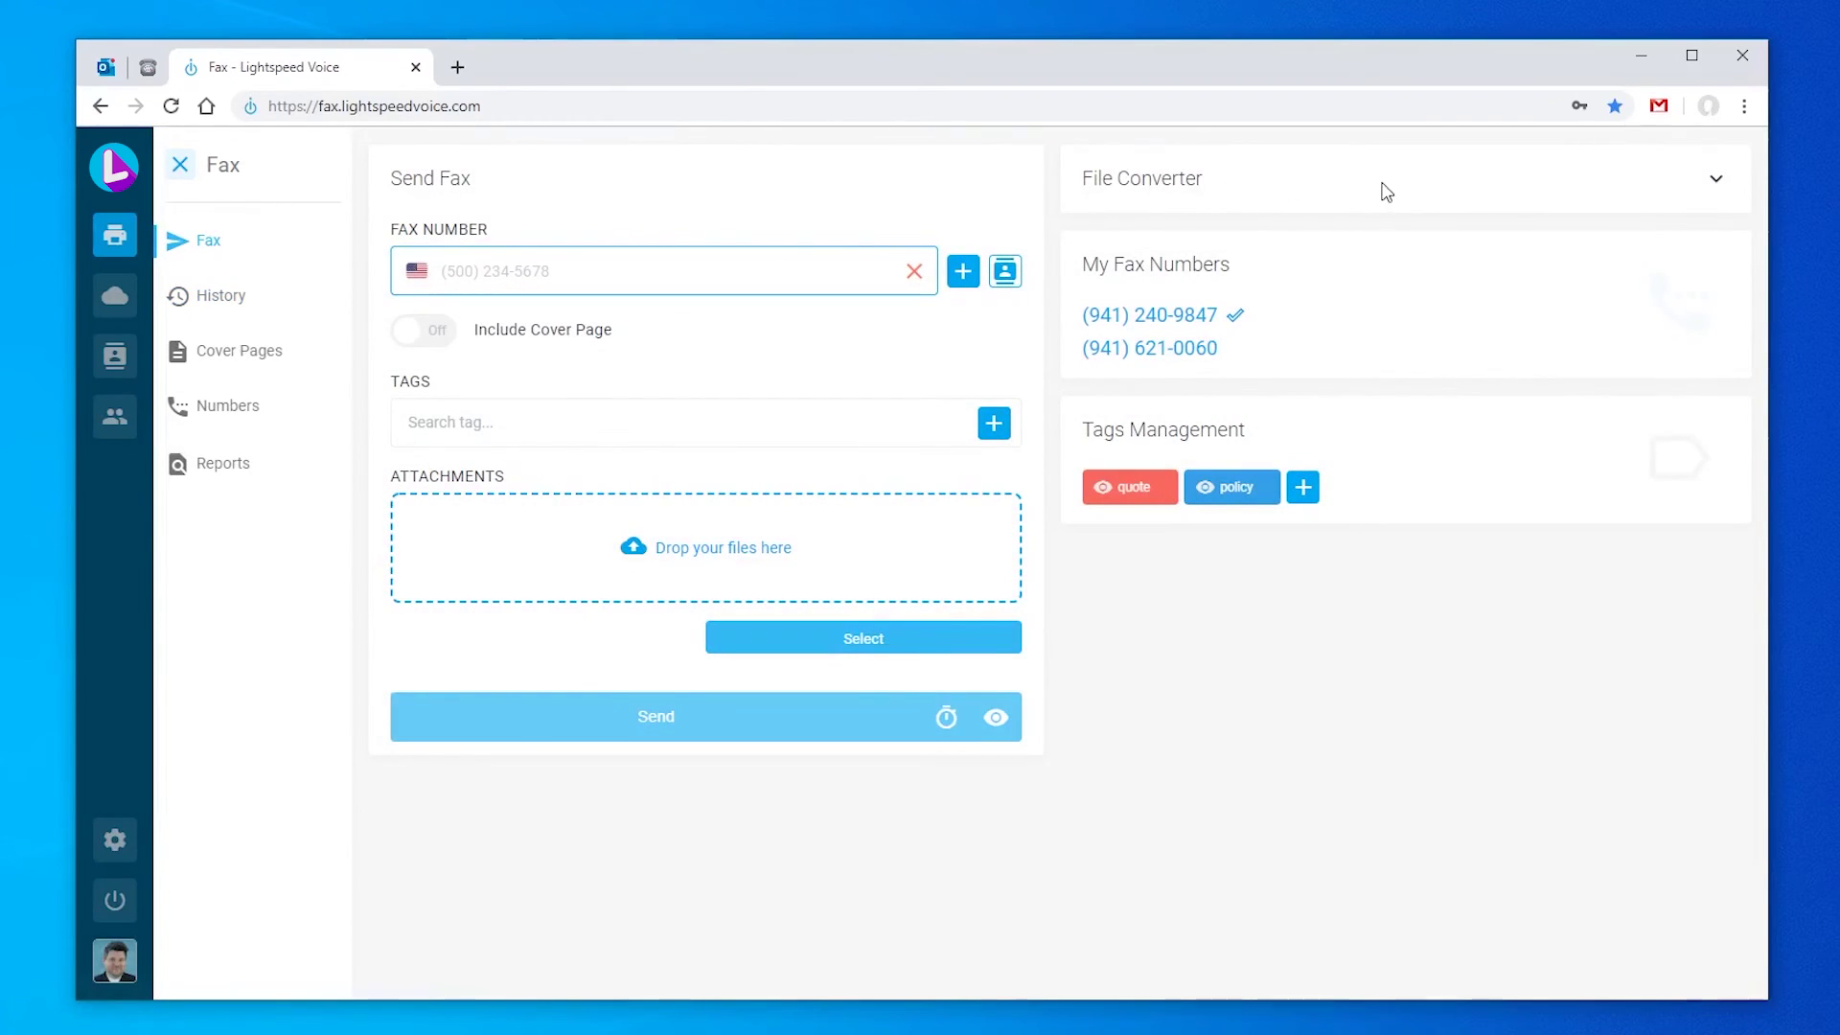
Step: Convert test_fax.docx to TIFF in the File Converter, downloading download.tif
left_click(1711, 184)
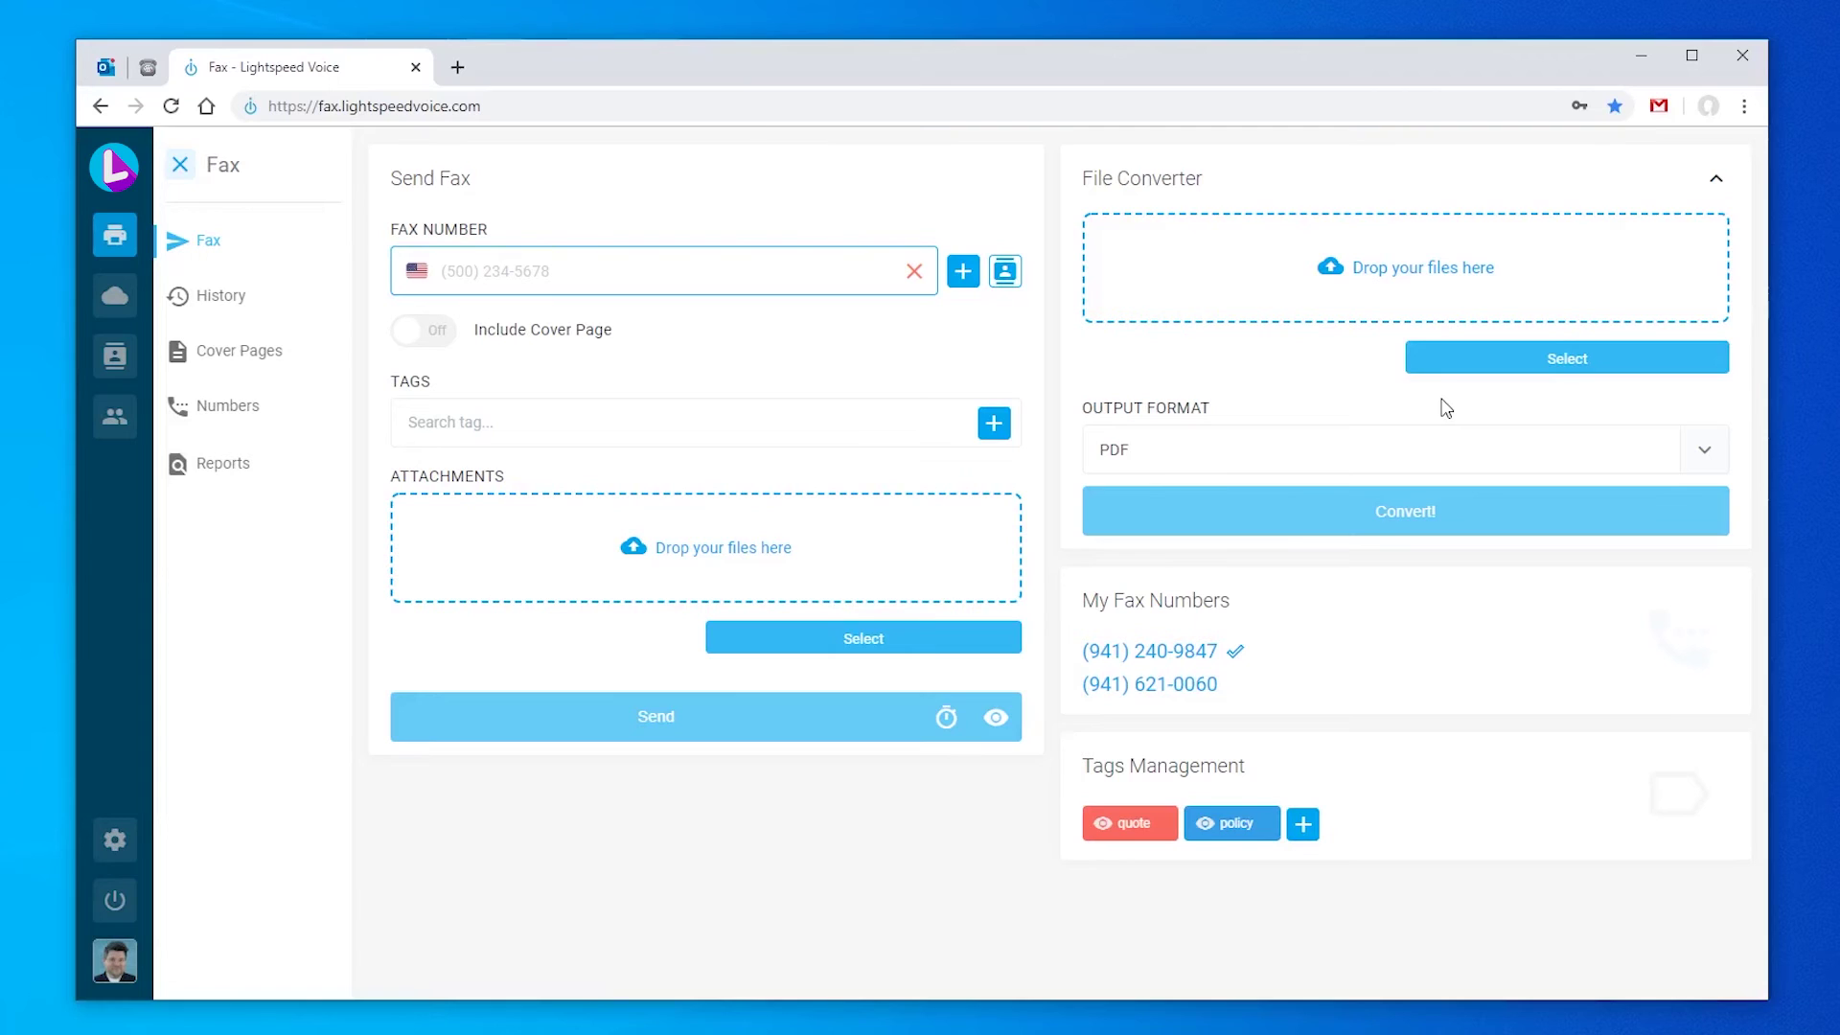
left_click(1486, 369)
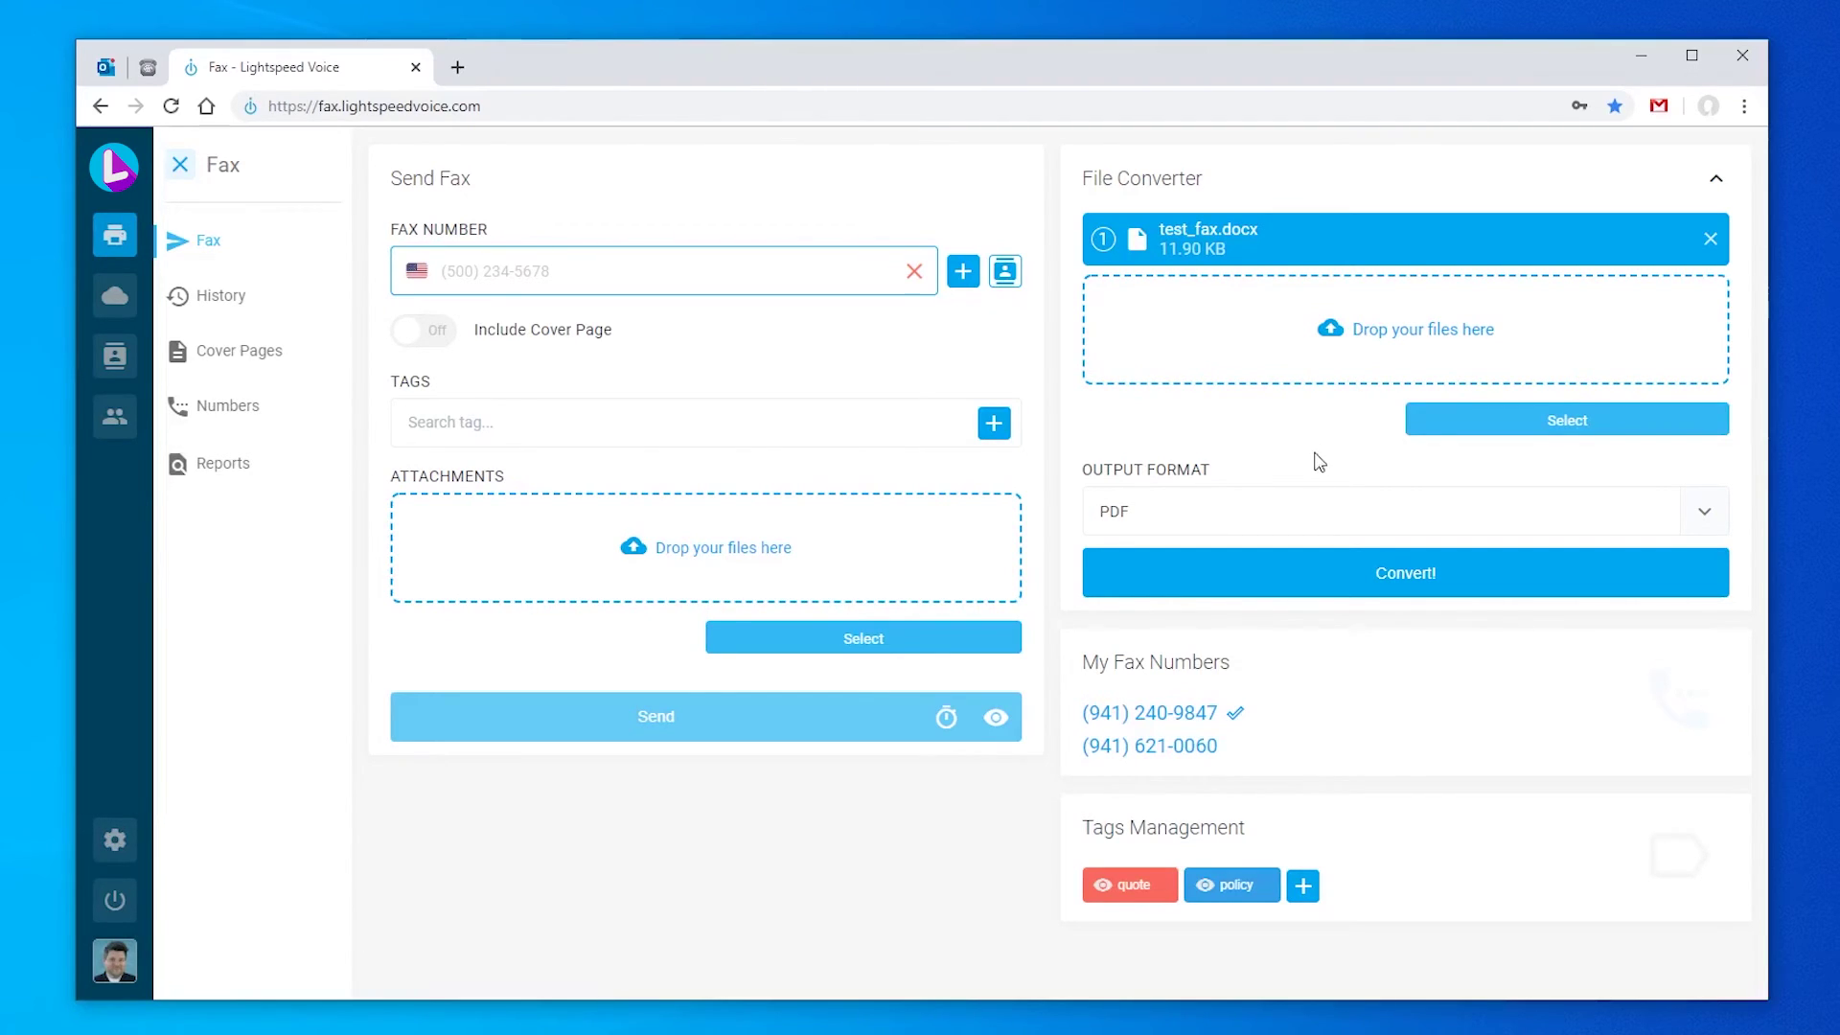
left_click(1322, 510)
left_click(1309, 600)
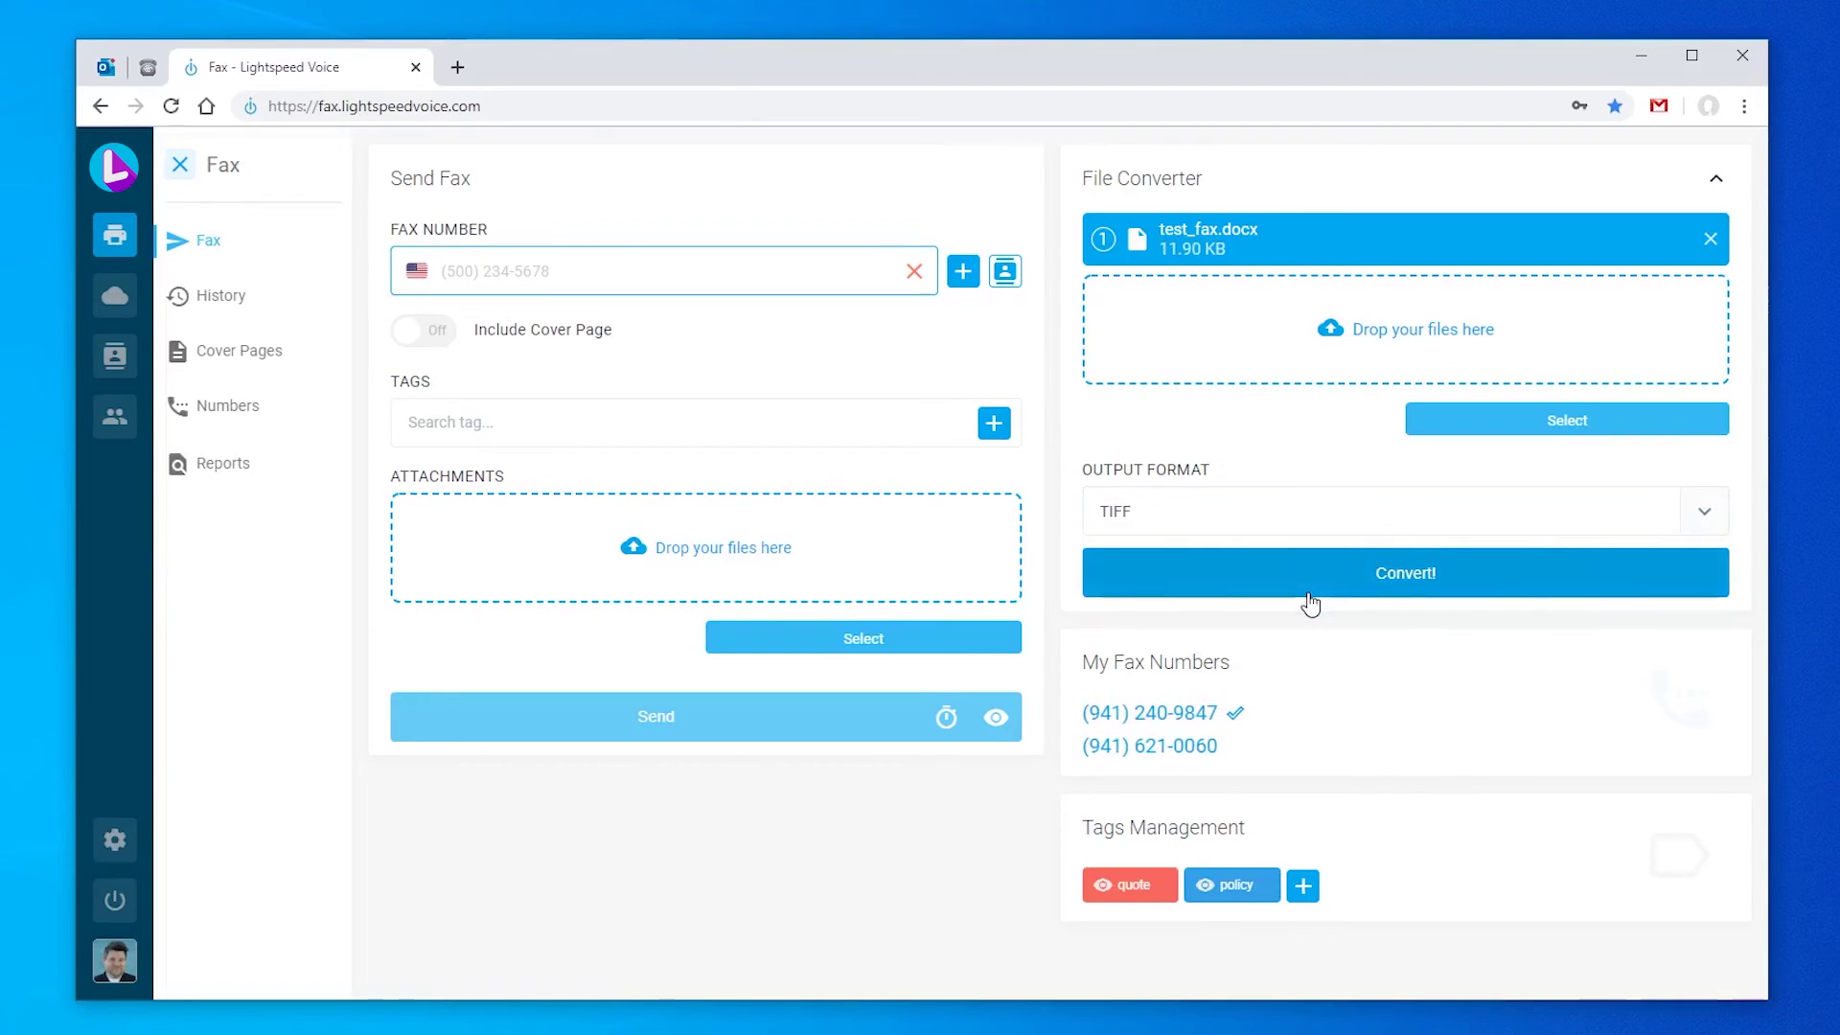
left_click(1395, 575)
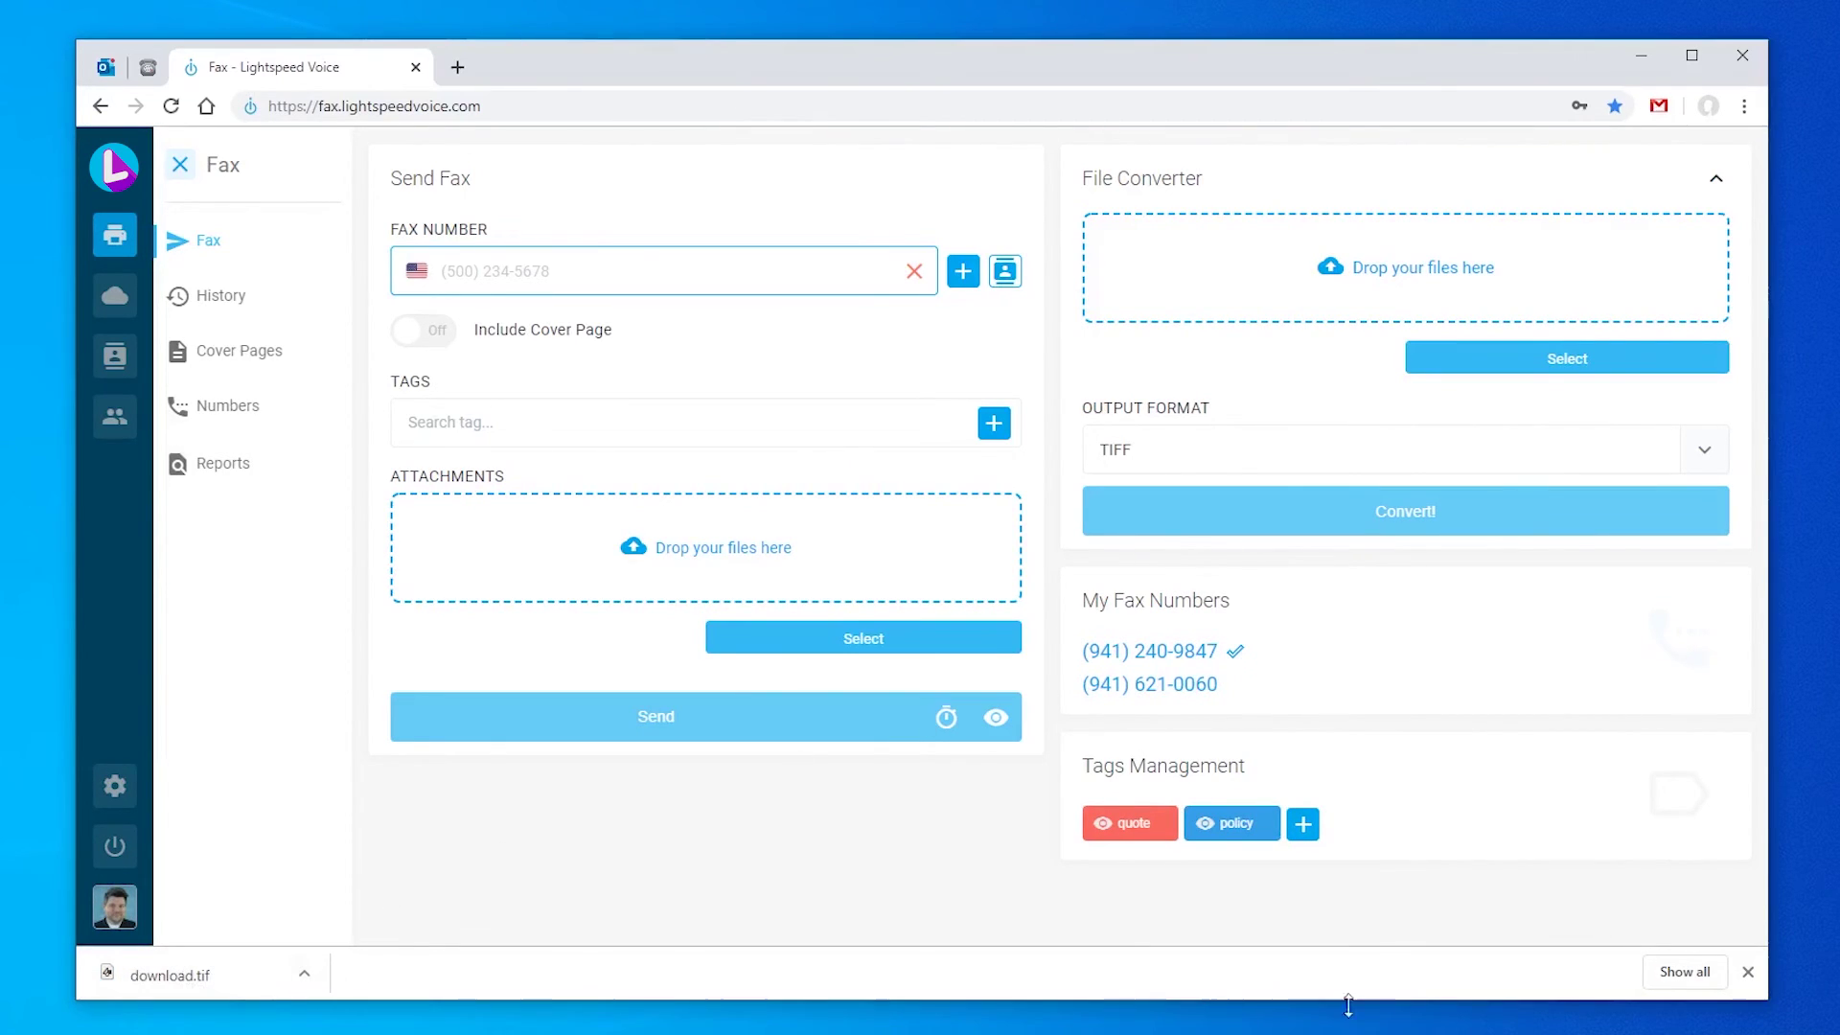
left_click(1748, 972)
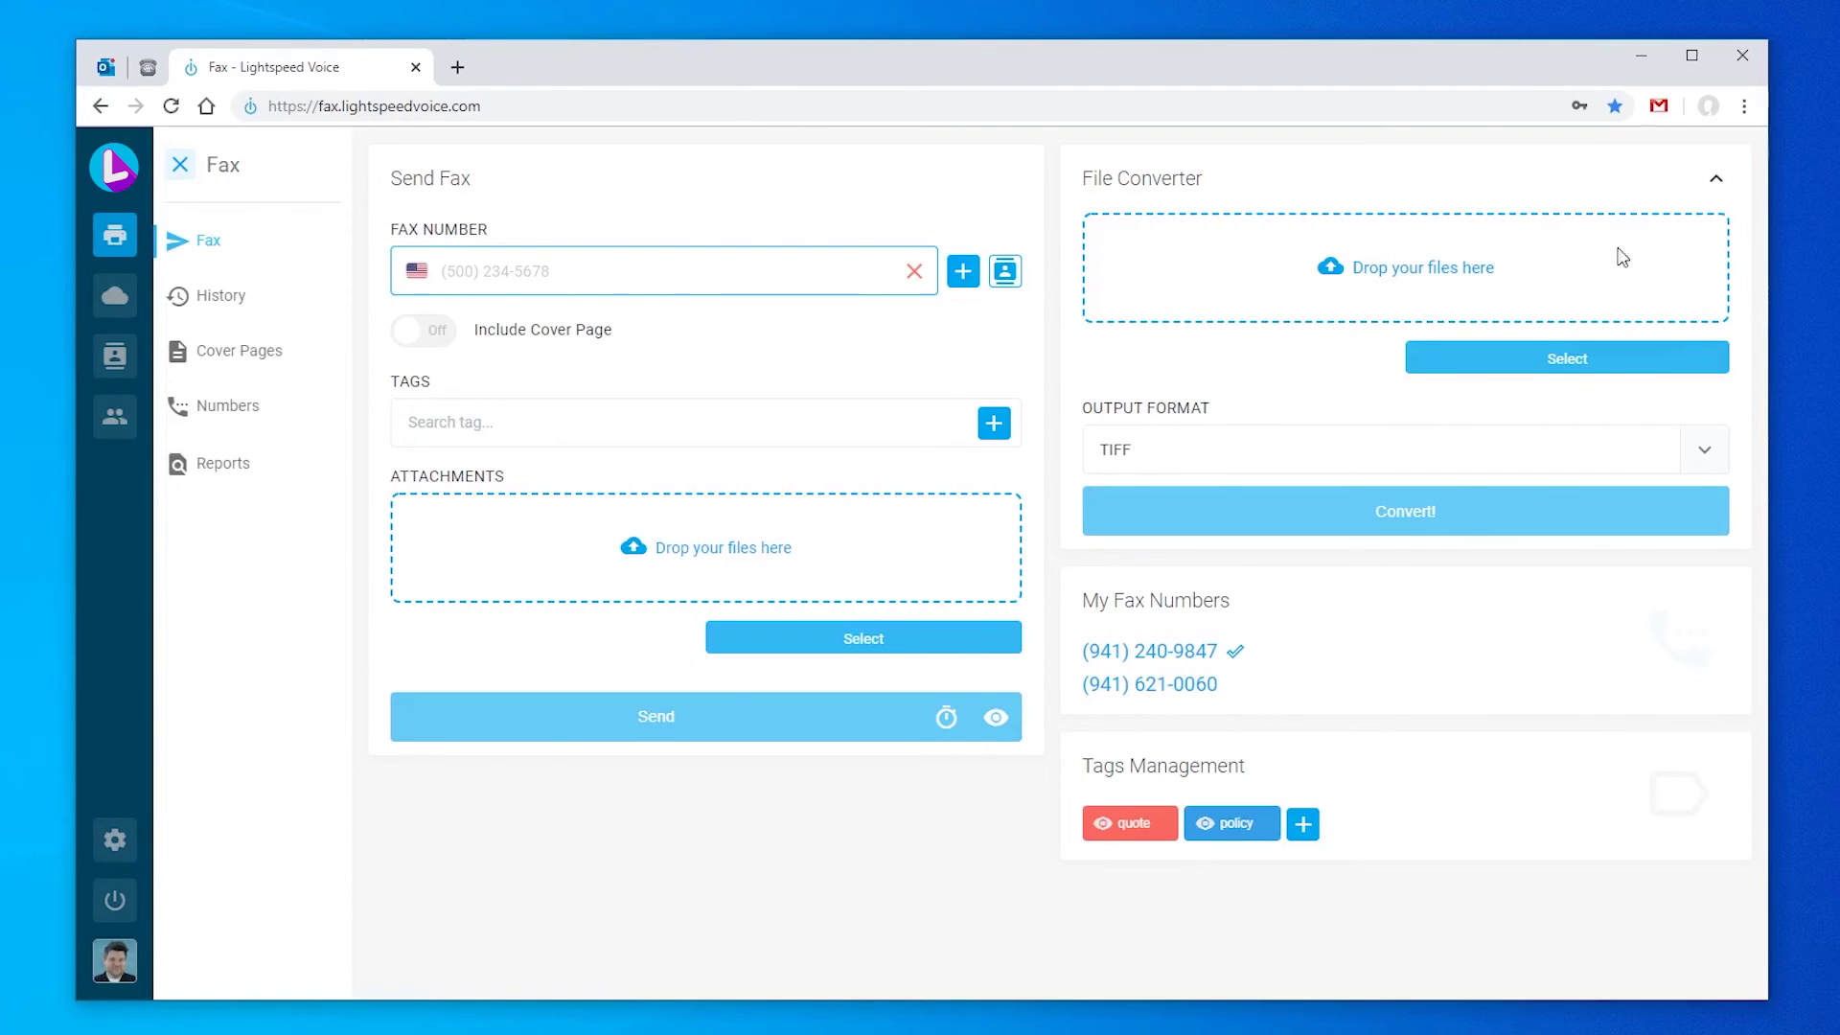
Step: Collapse the converter, make the second fax number primary, then restore the original primary number
left_click(1715, 179)
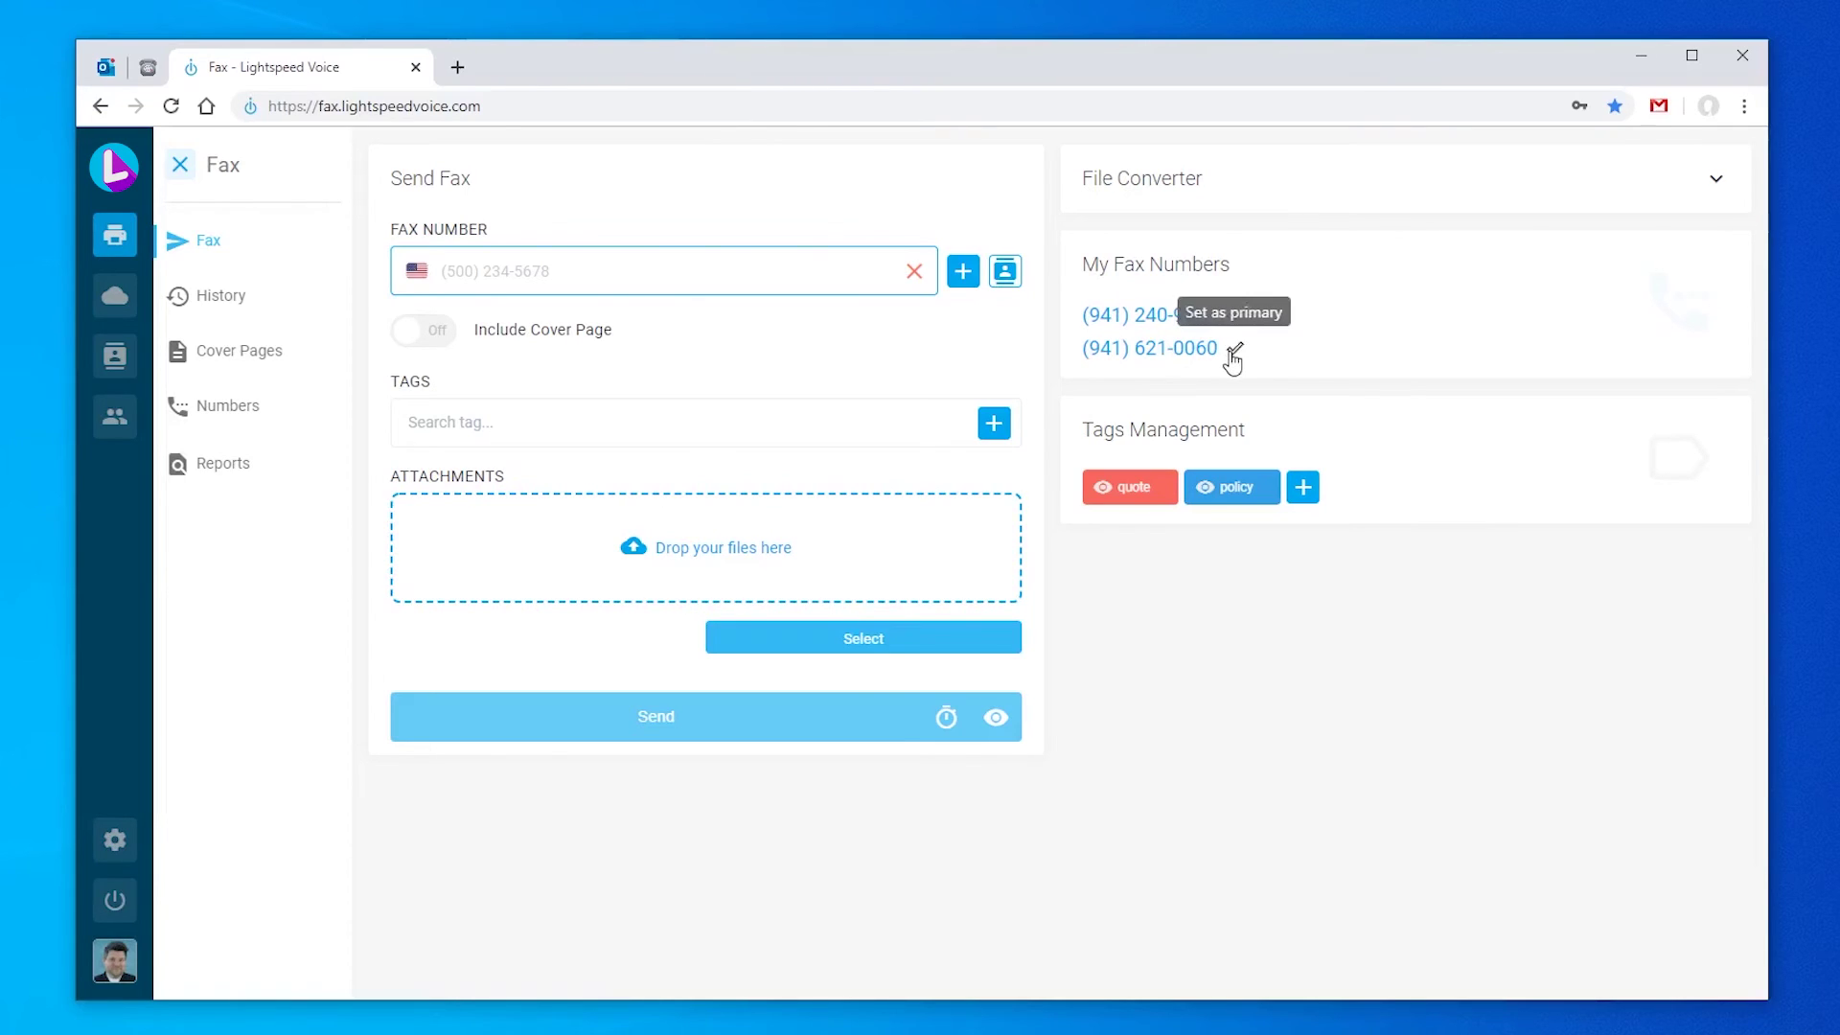
left_click(1233, 351)
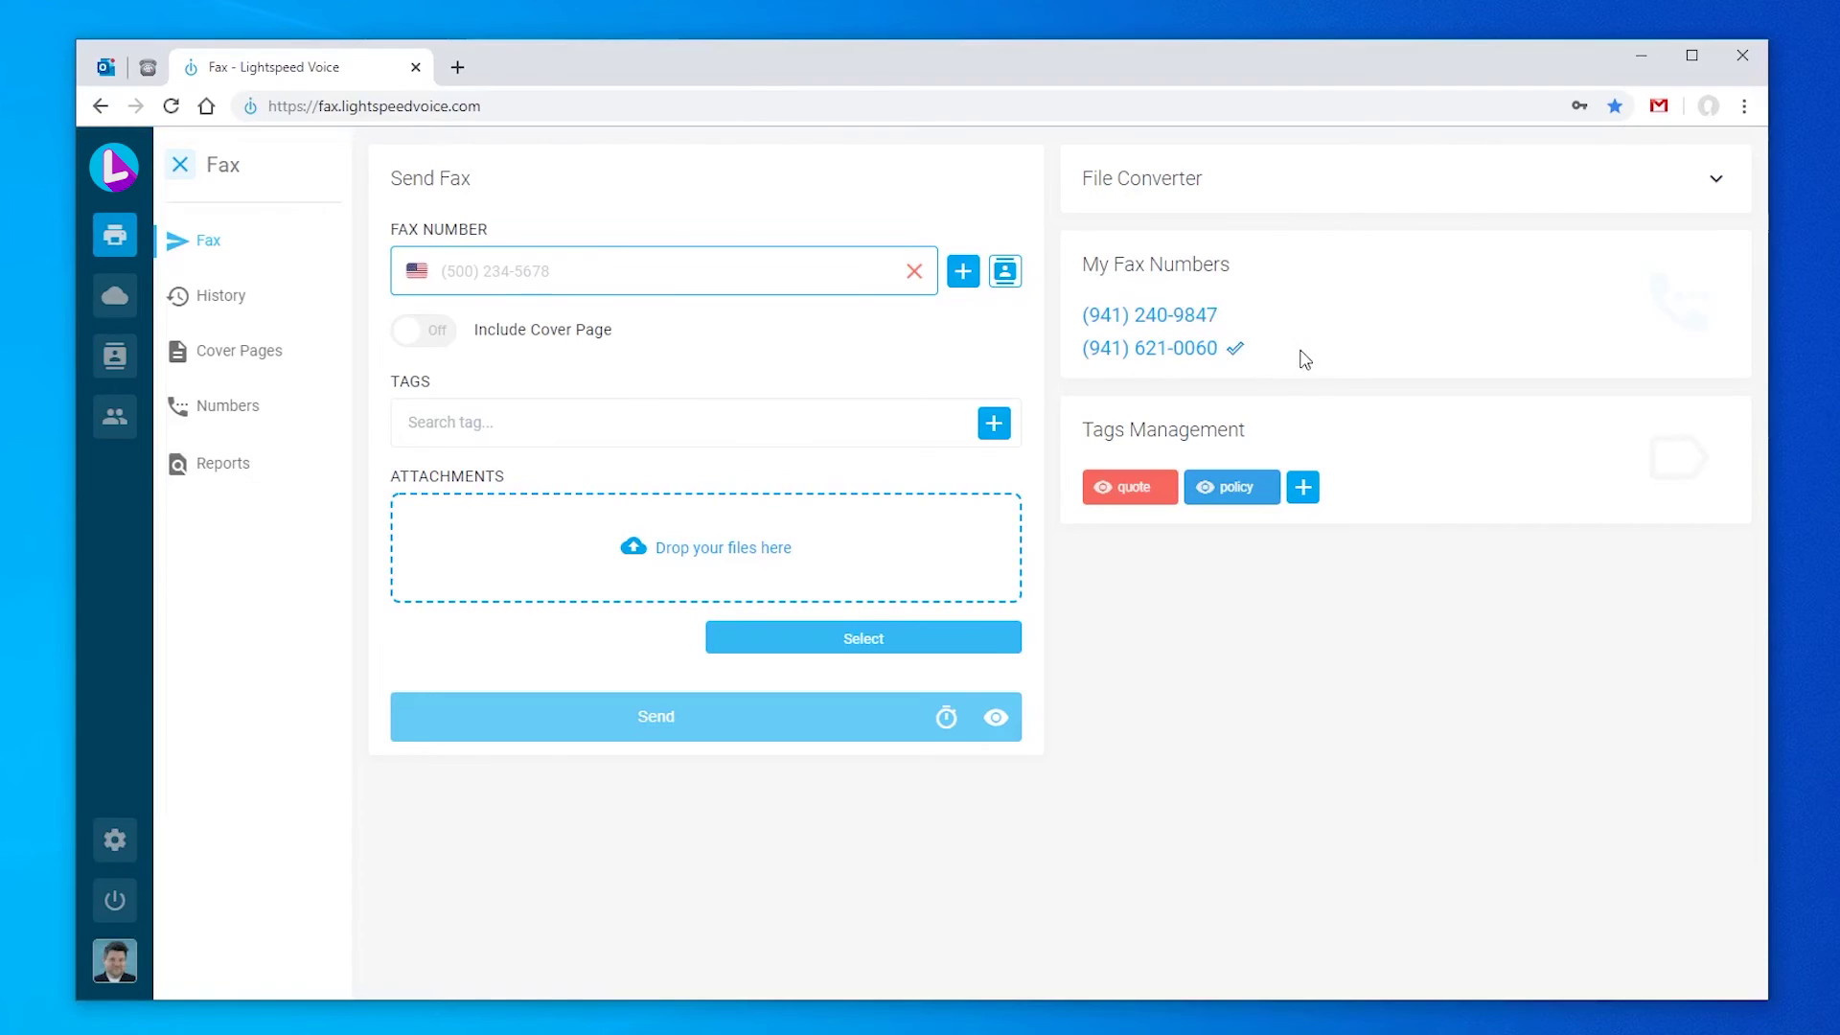
left_click(1237, 317)
Step: Keep the policy tag and create a public orange tag named 'automotive'
left_click(1268, 489)
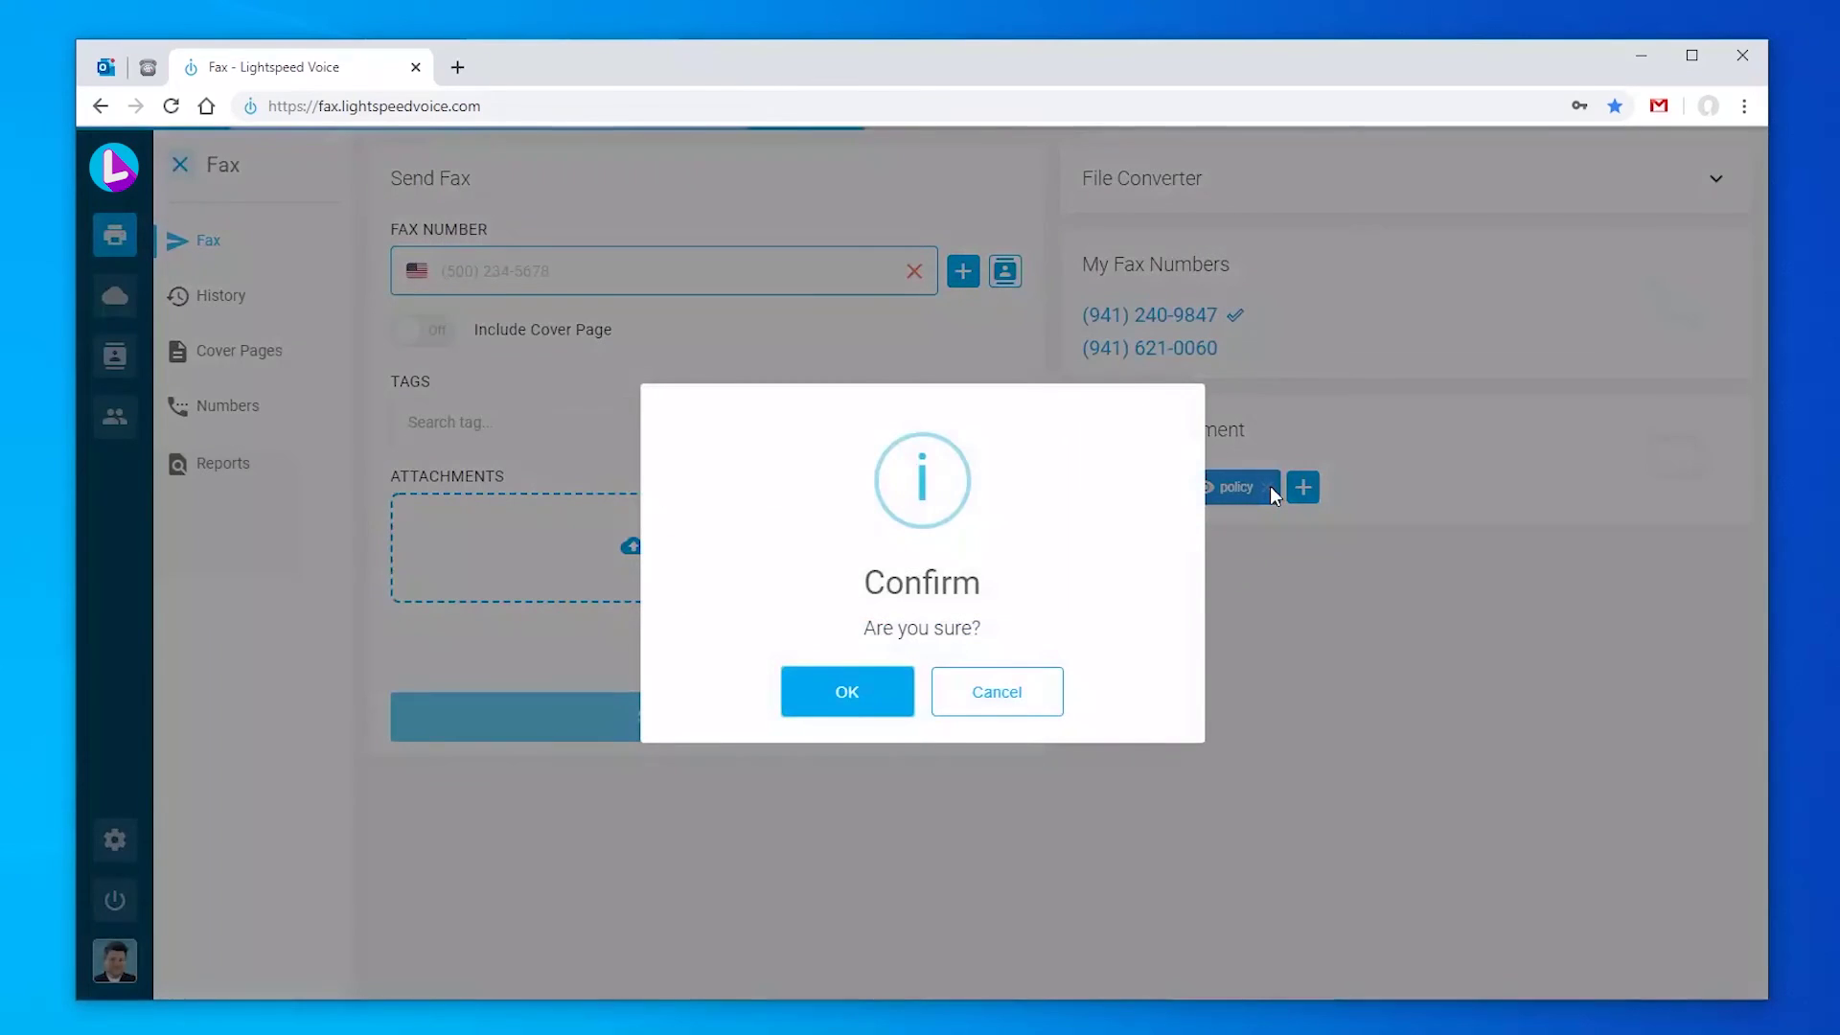
left_click(1048, 709)
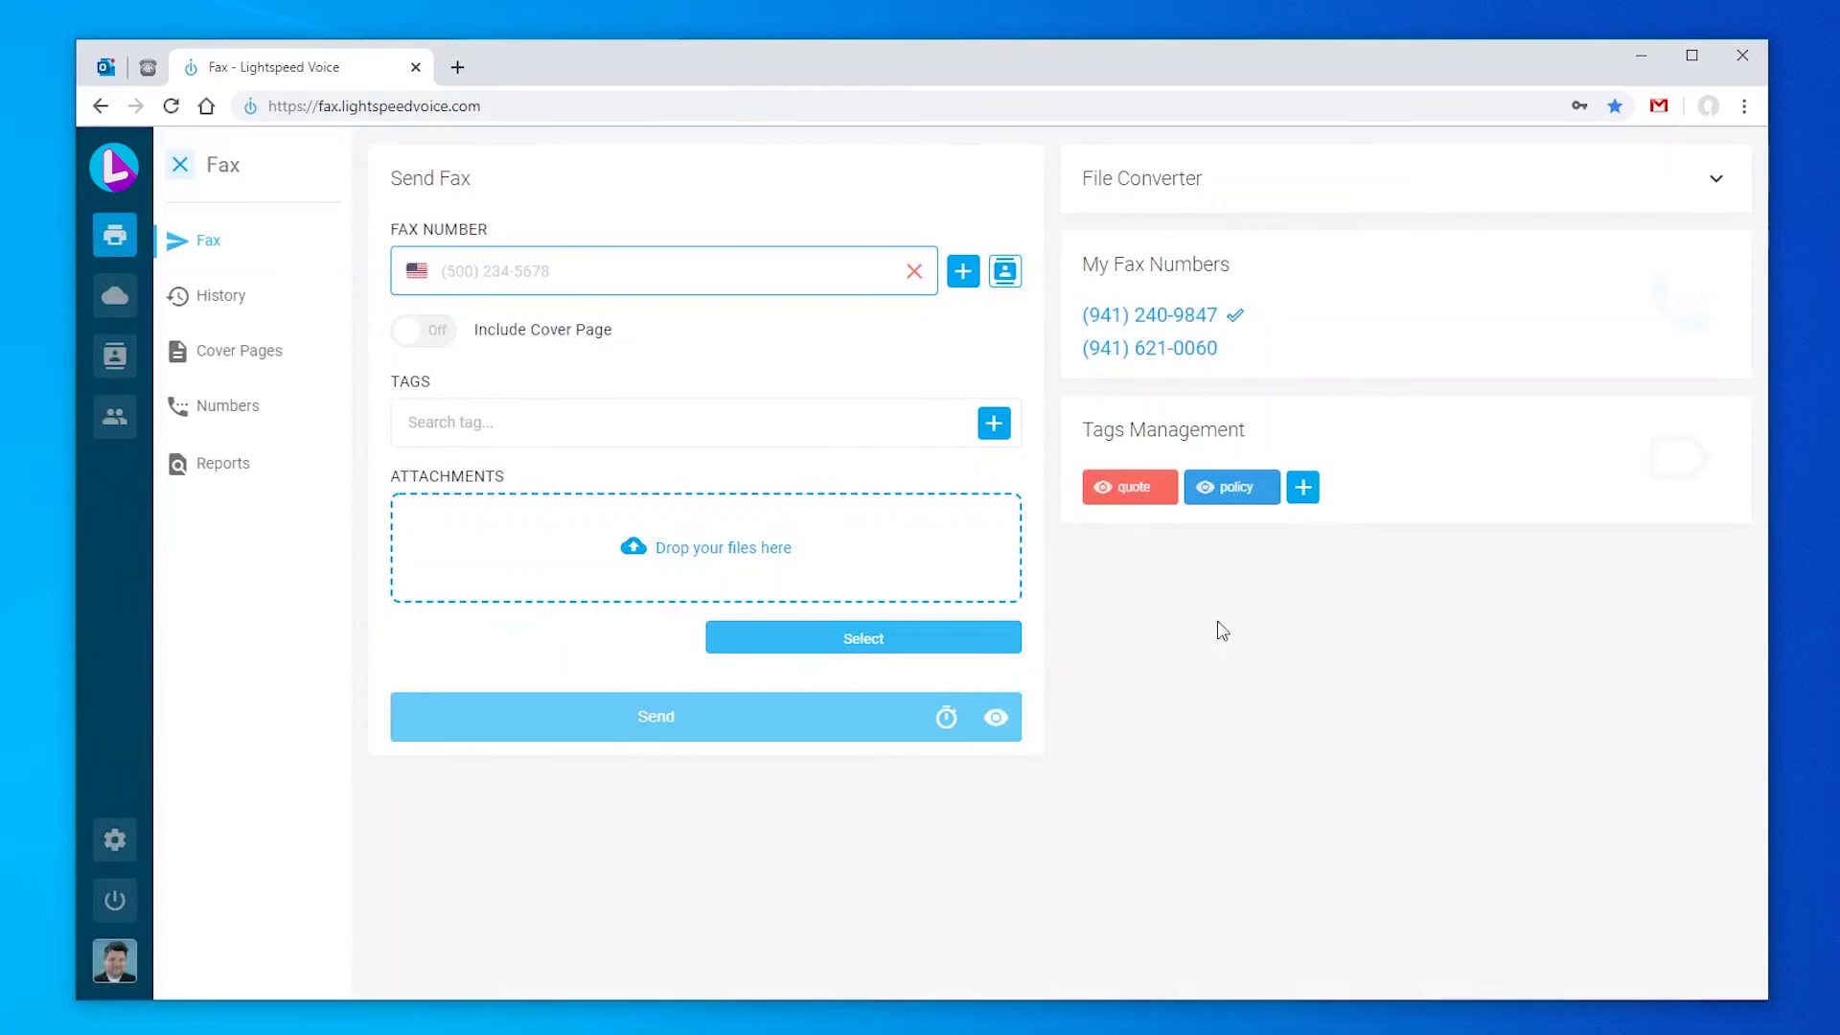
left_click(1305, 488)
left_click(919, 435)
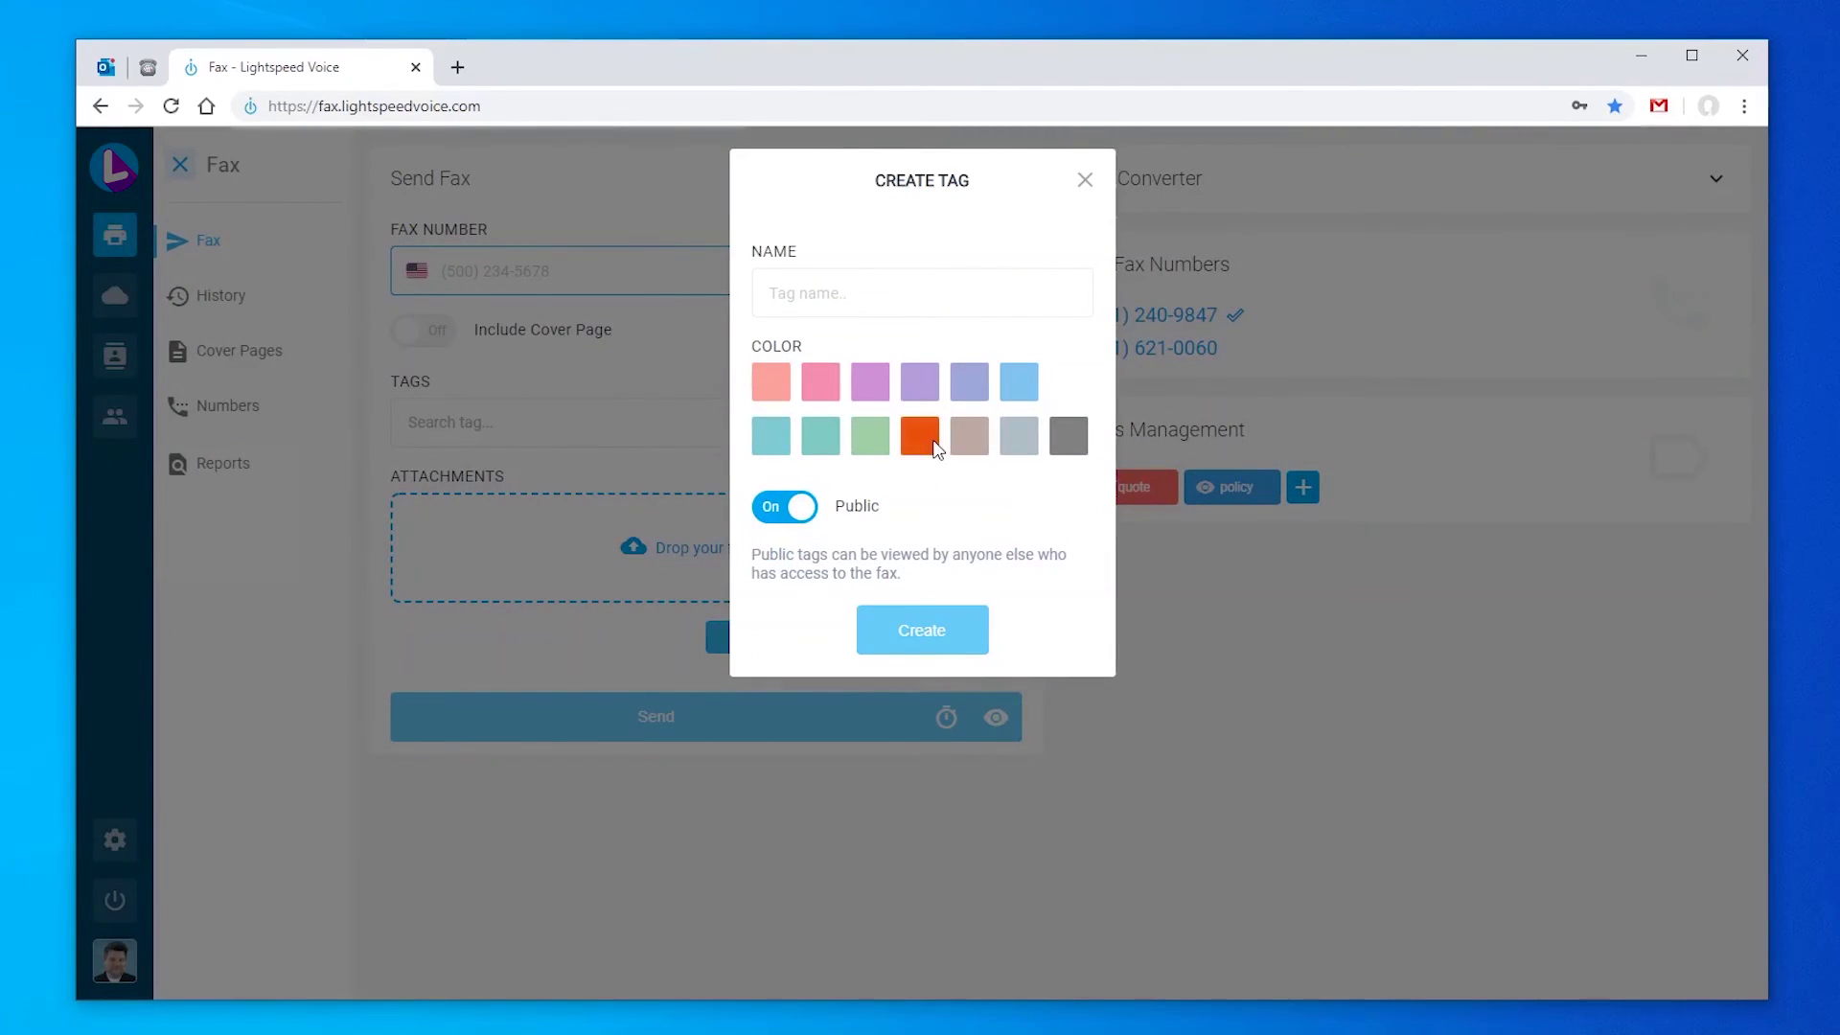
left_click(859, 294)
type("automotive")
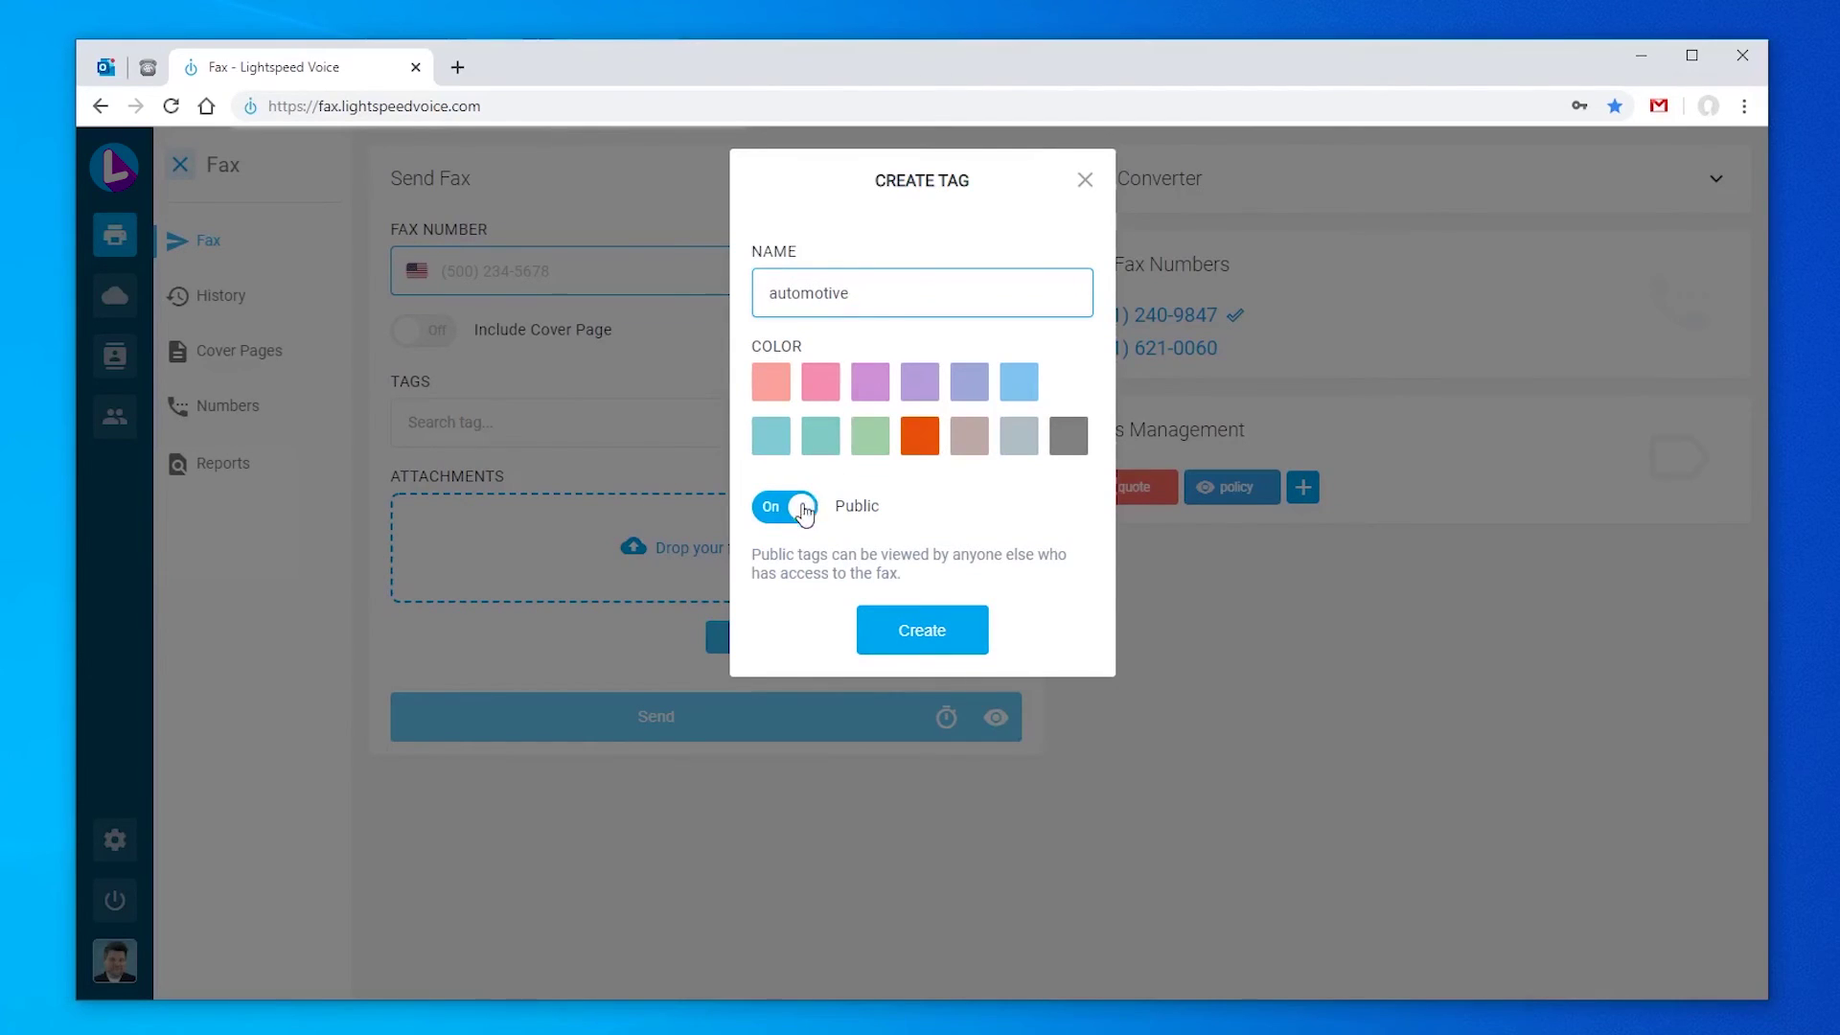
left_click(800, 513)
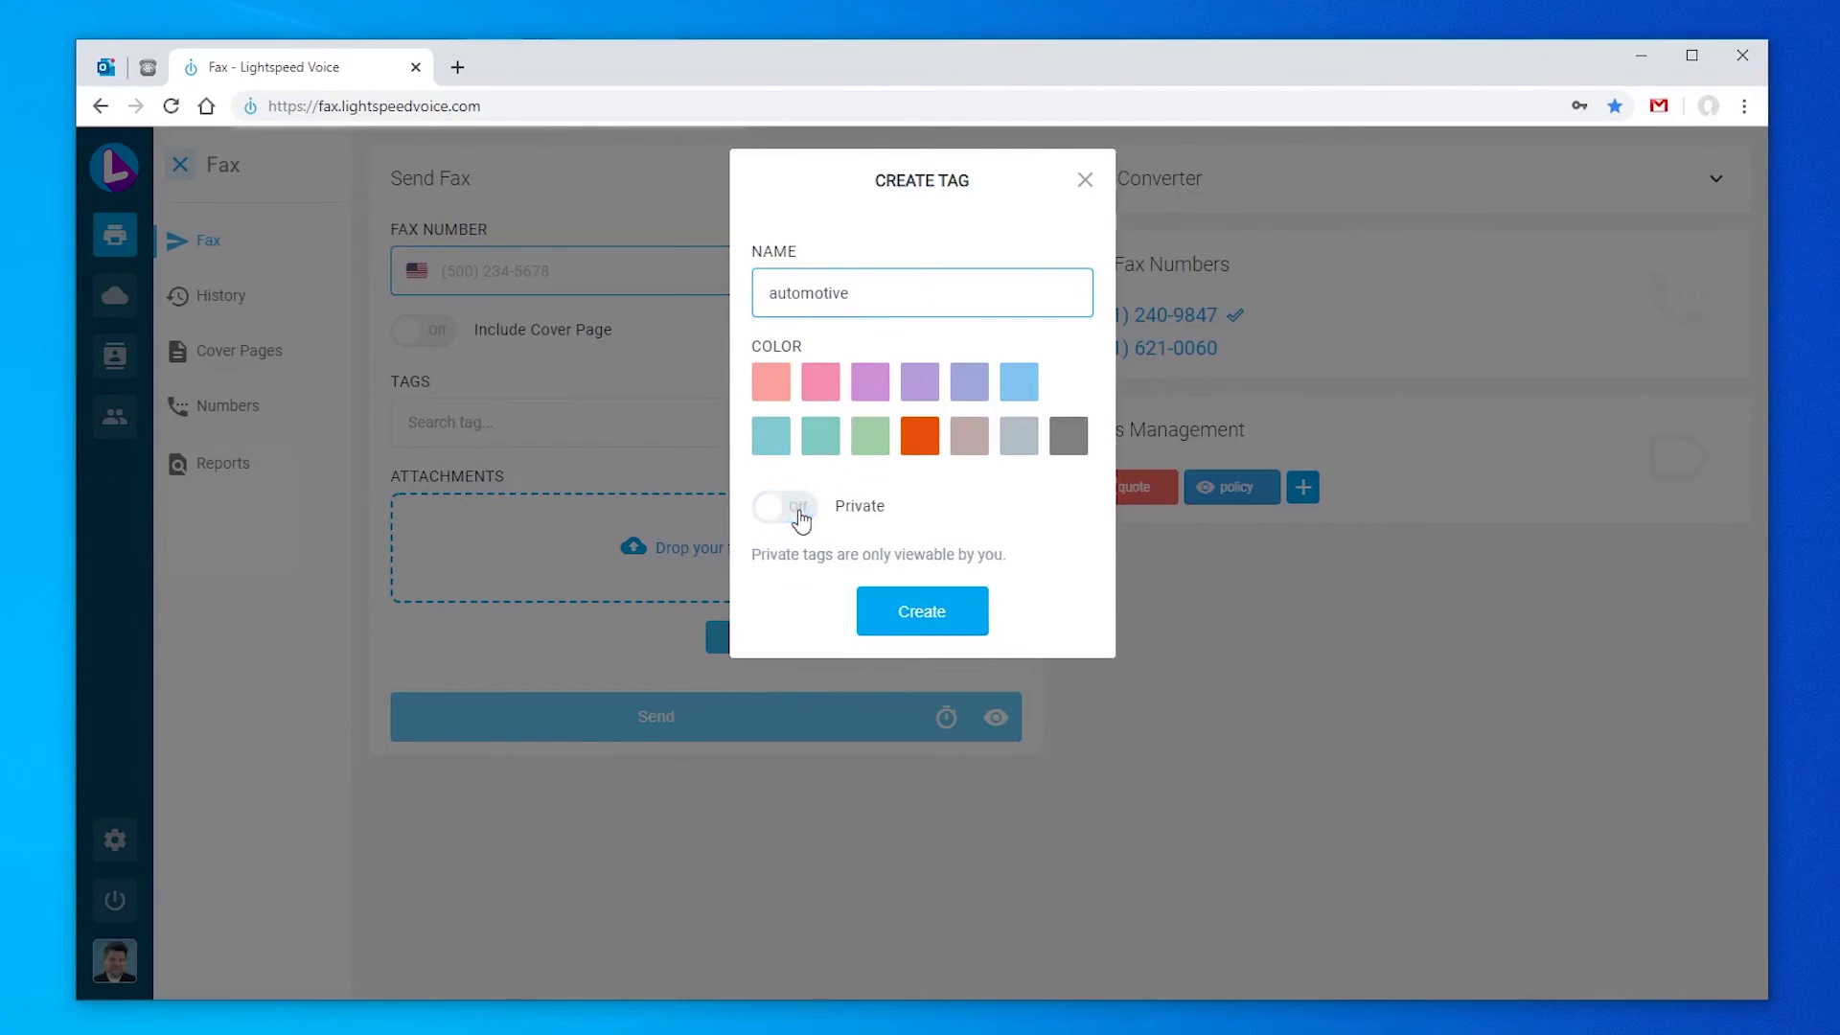
left_click(802, 514)
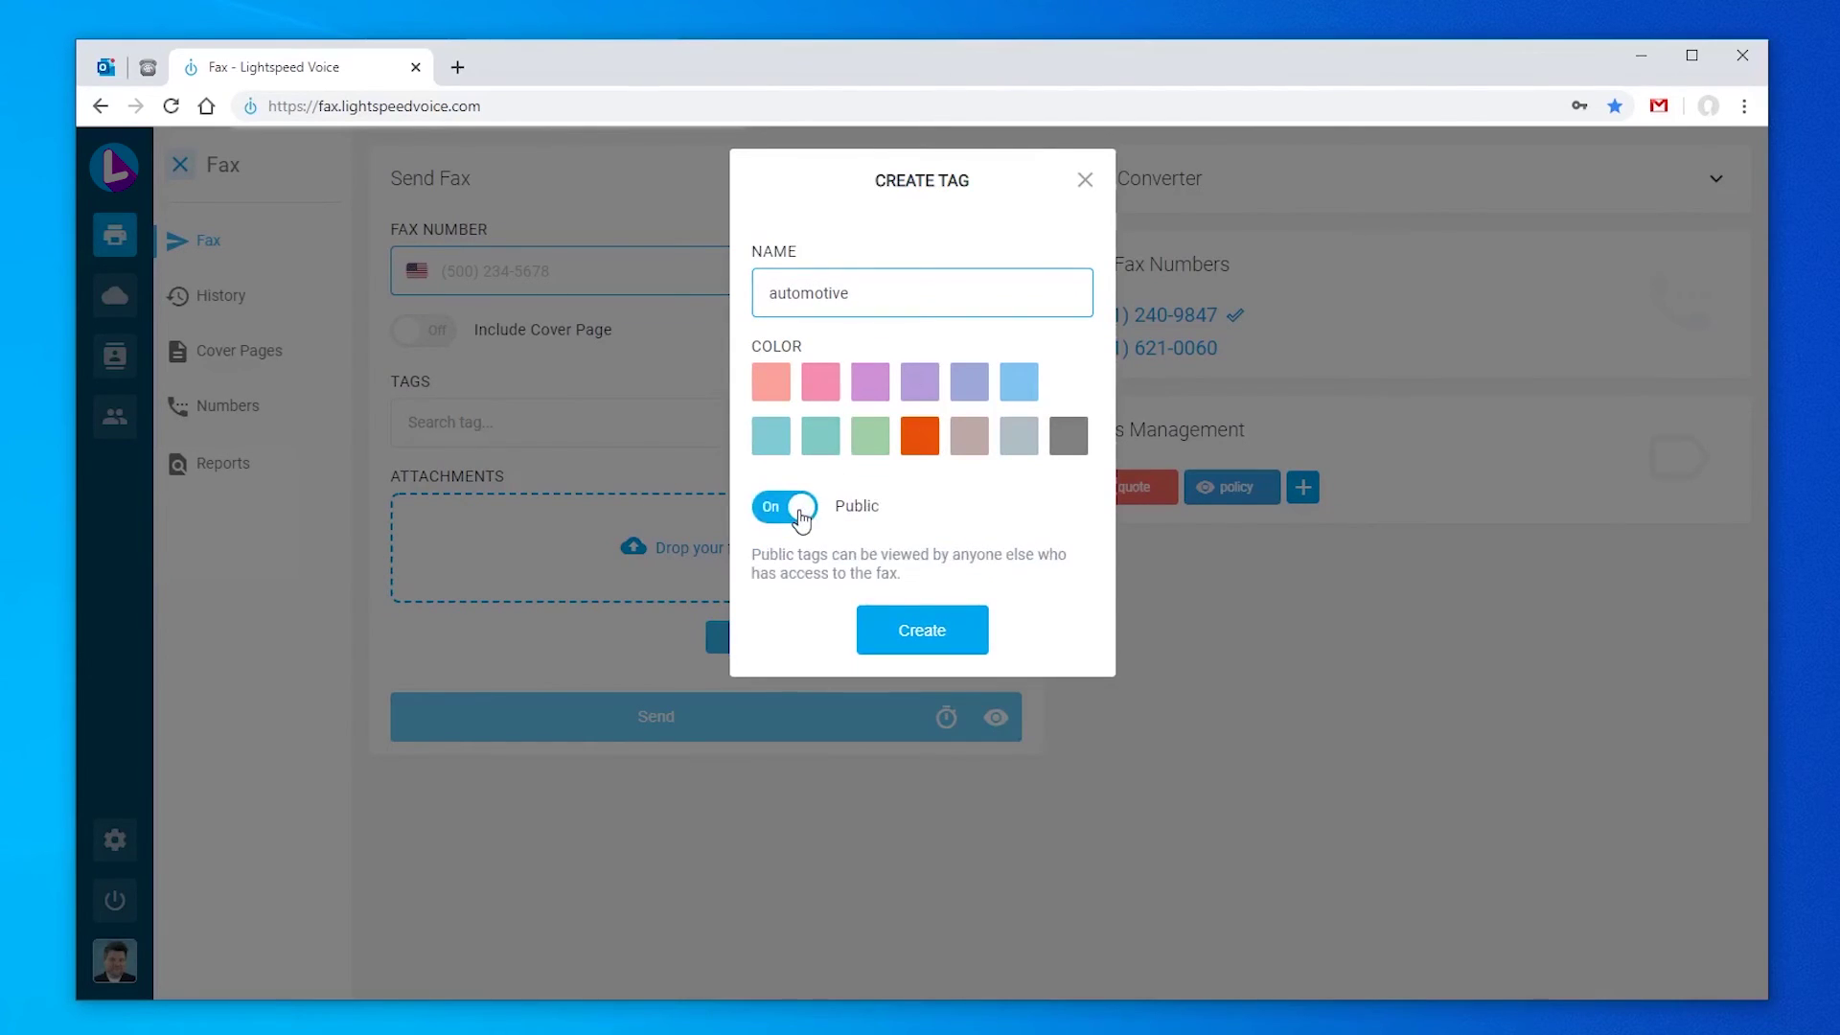
left_click(946, 641)
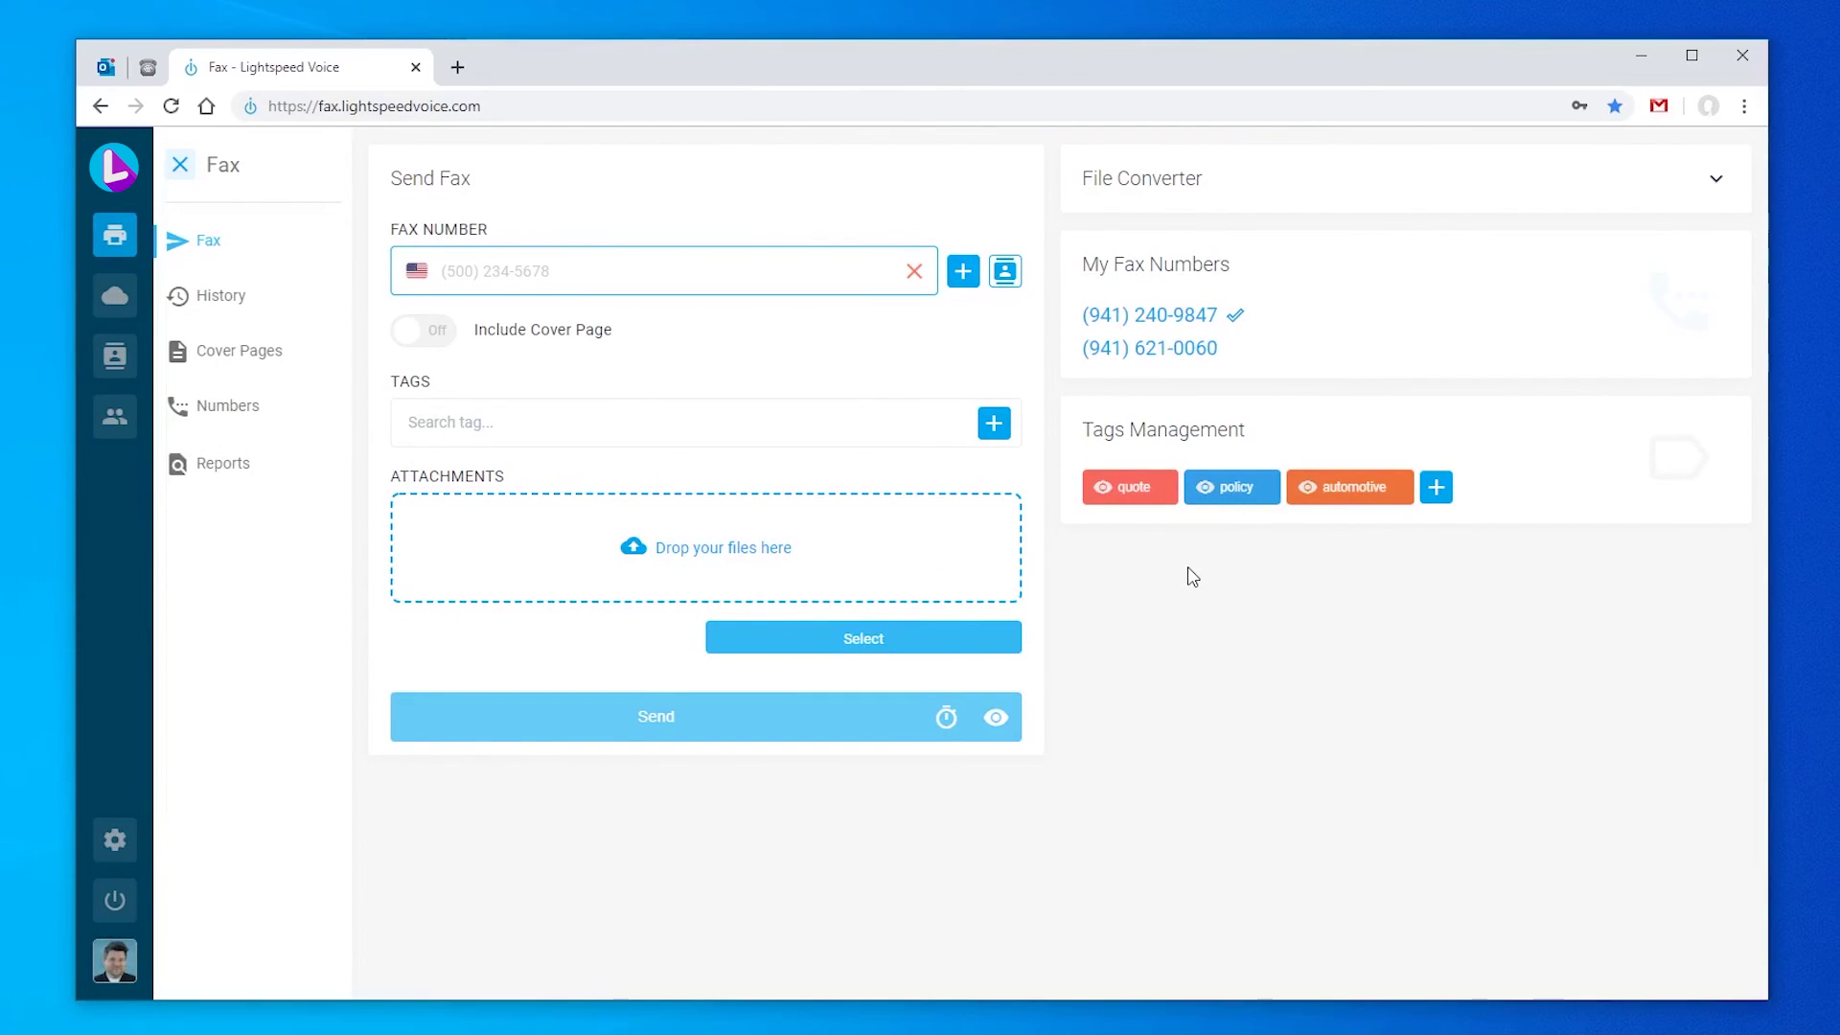
Step: Open the fax history filtered to All, showing inbound and outbound faxes
left_click(227, 297)
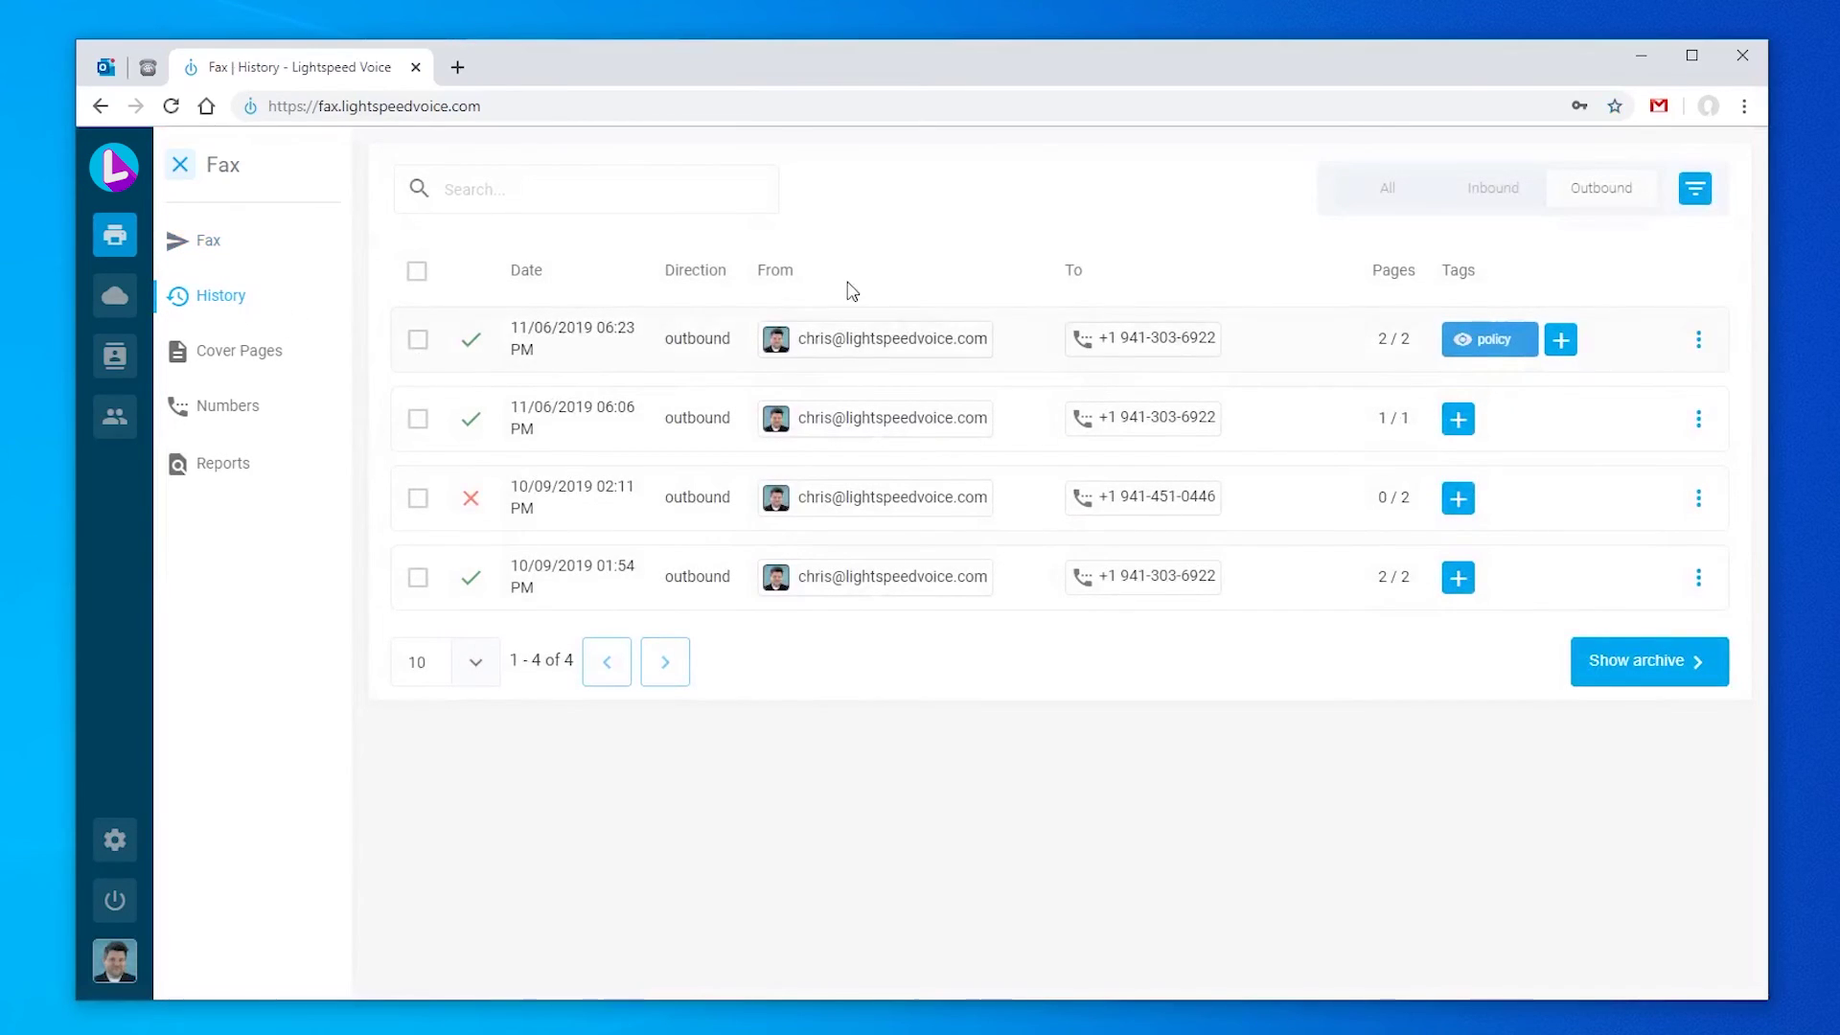
left_click(1343, 197)
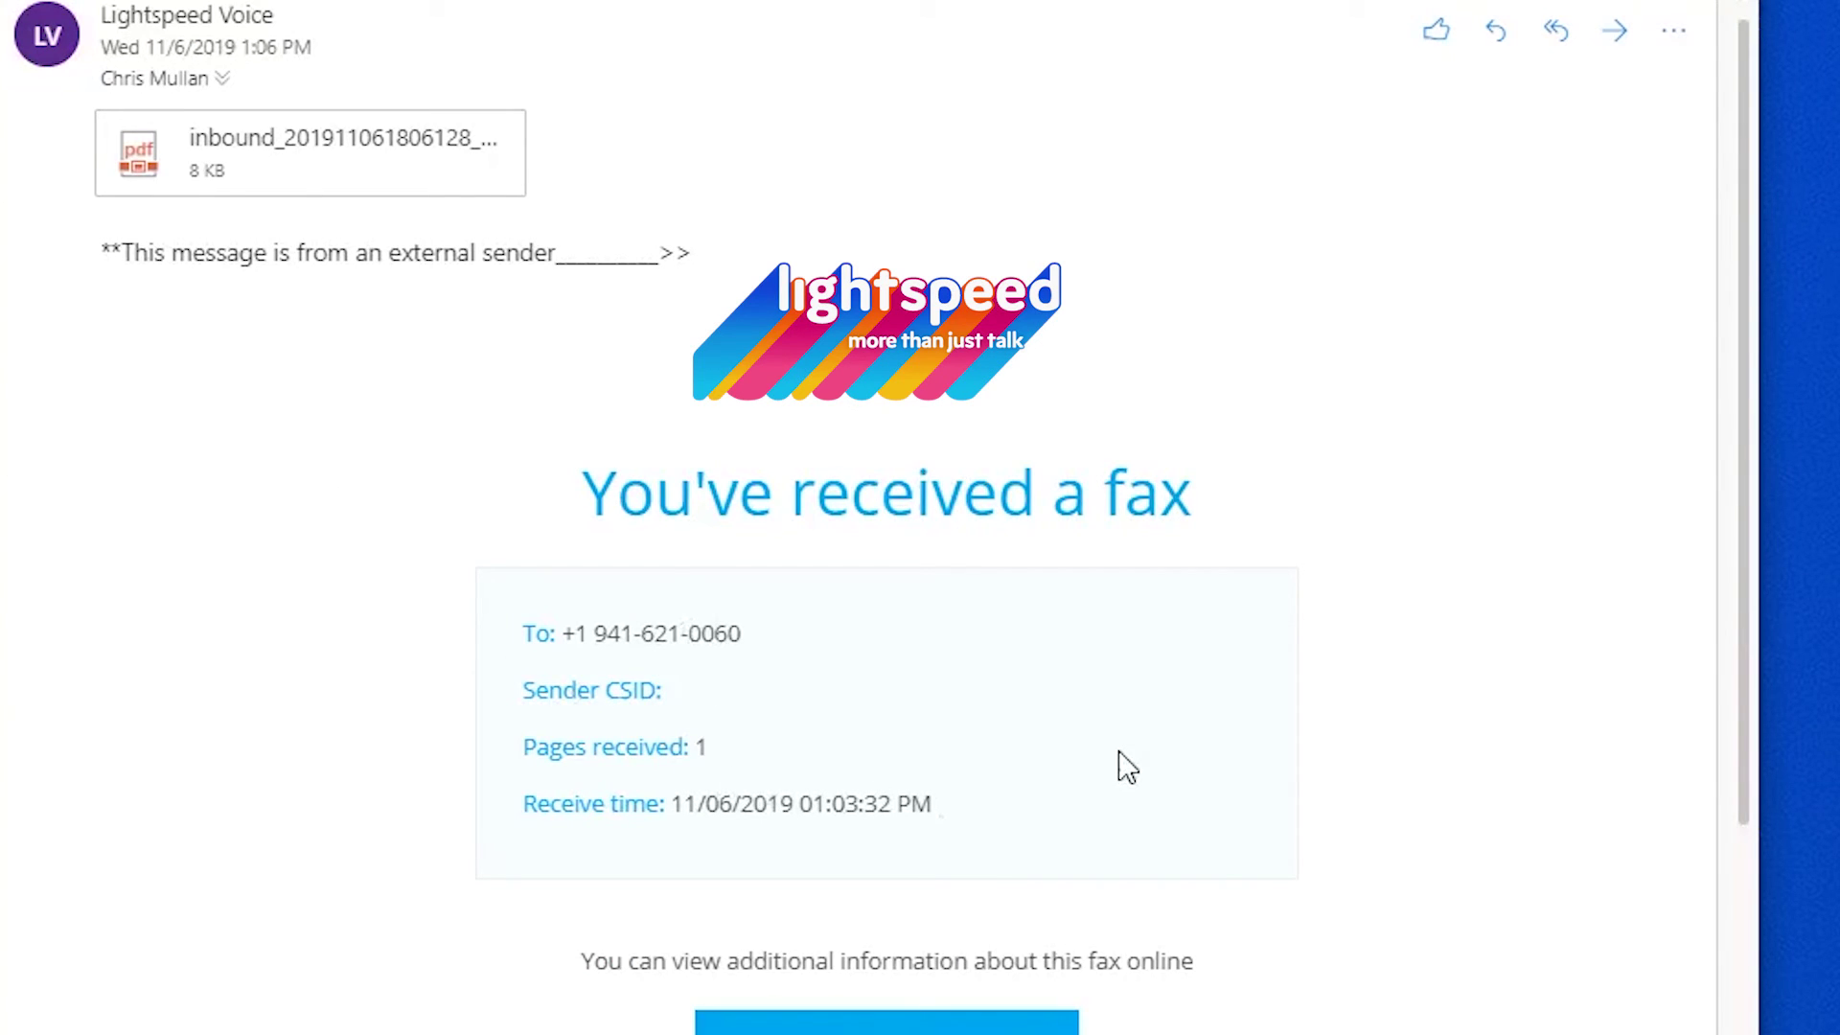
mouse_move(393, 206)
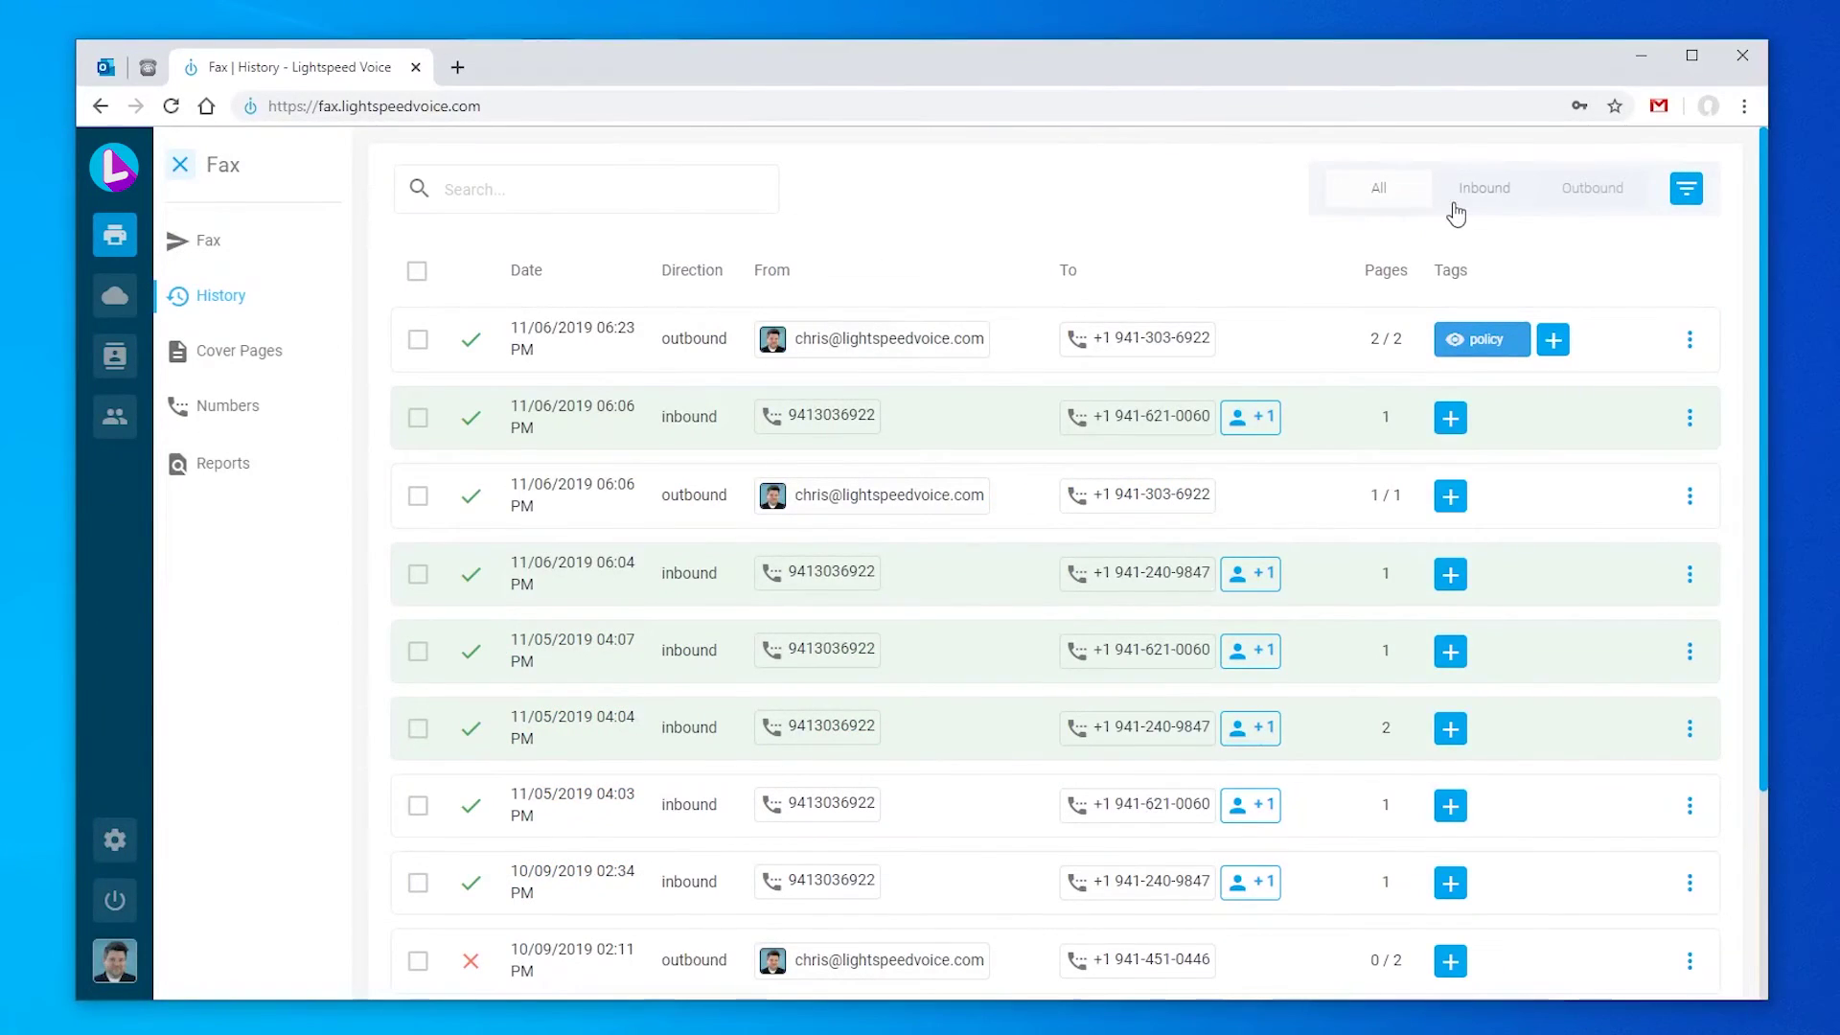
Step: Filter the history to inbound faxes and select the three most recent
left_click(1510, 200)
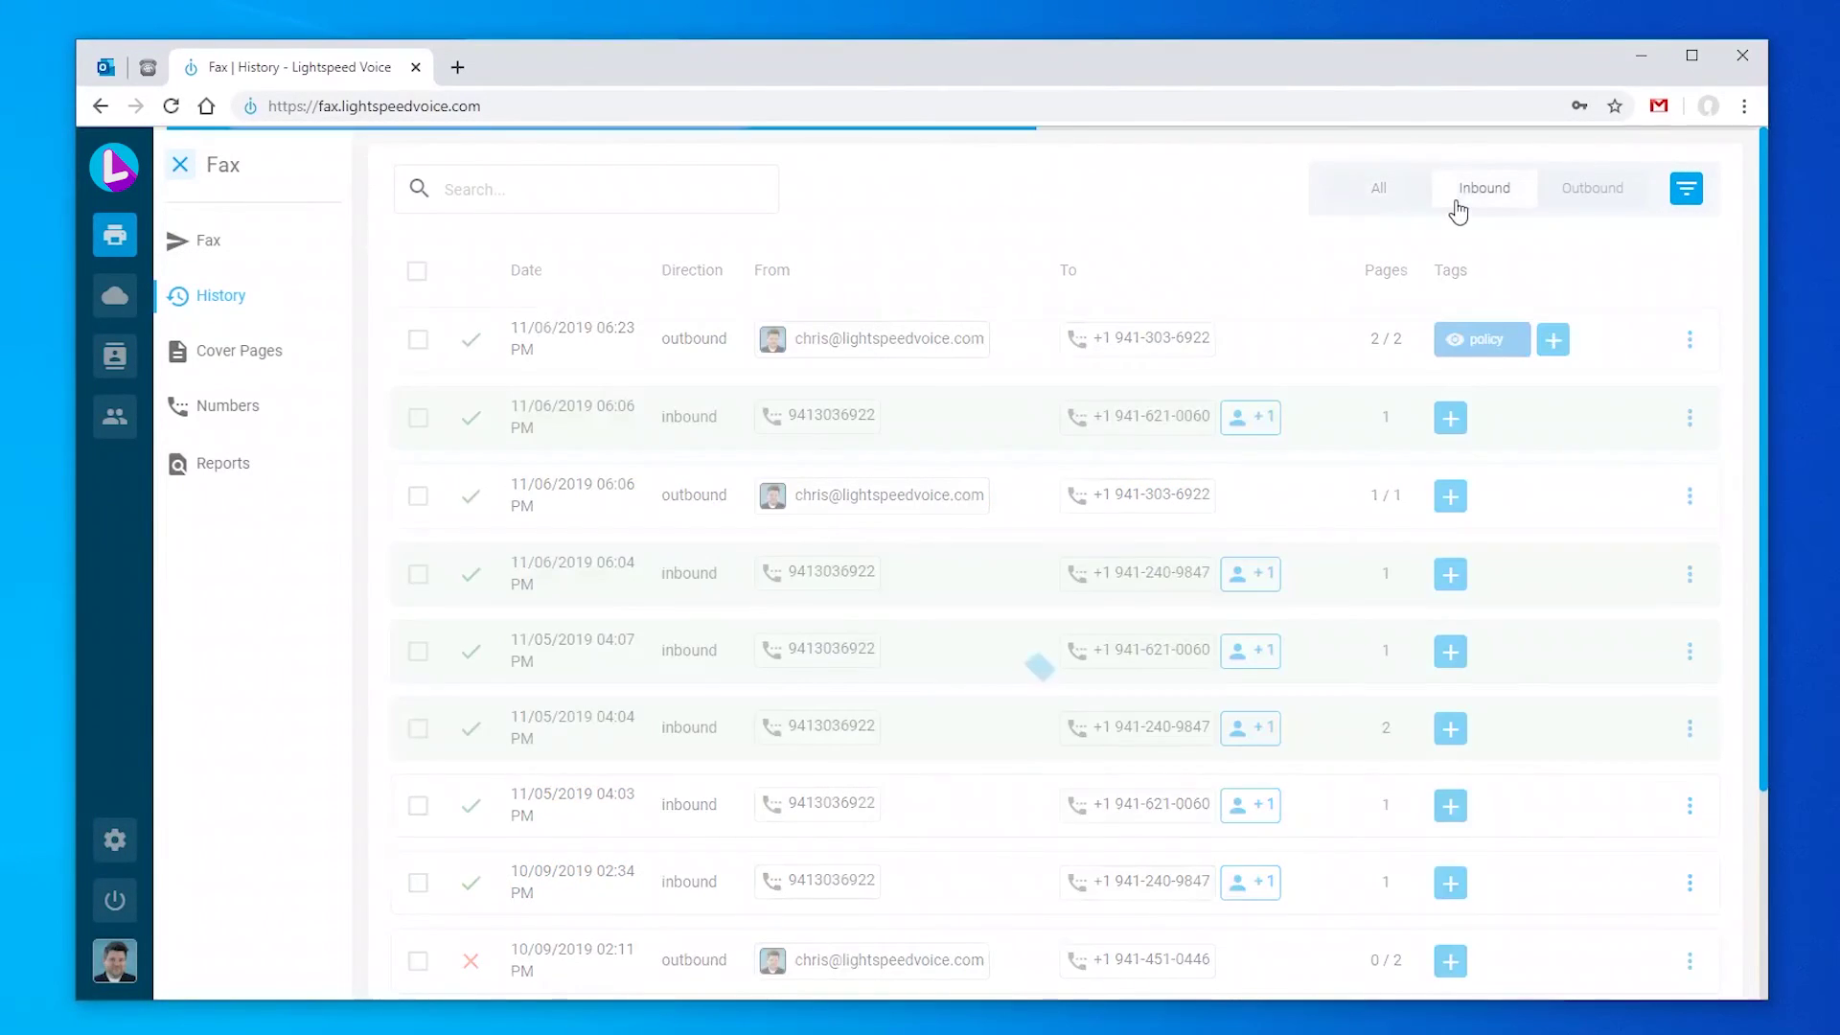
left_click(1614, 197)
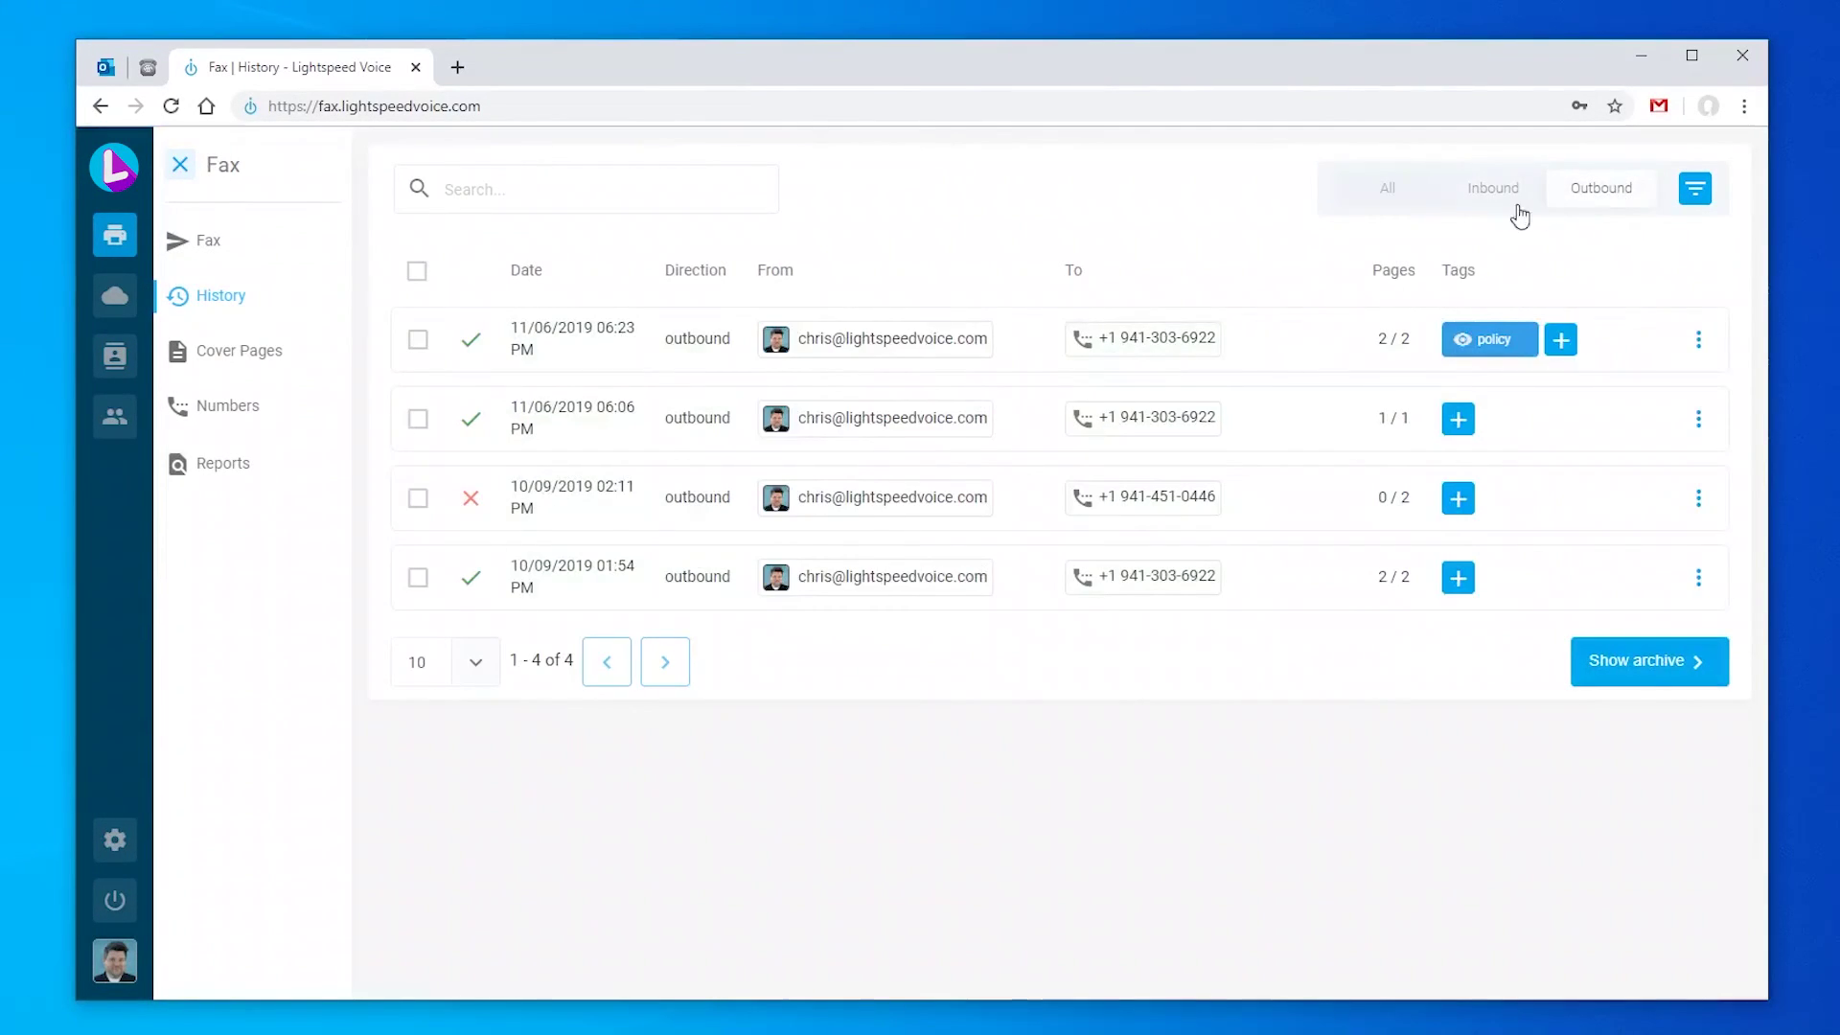
left_click(1389, 191)
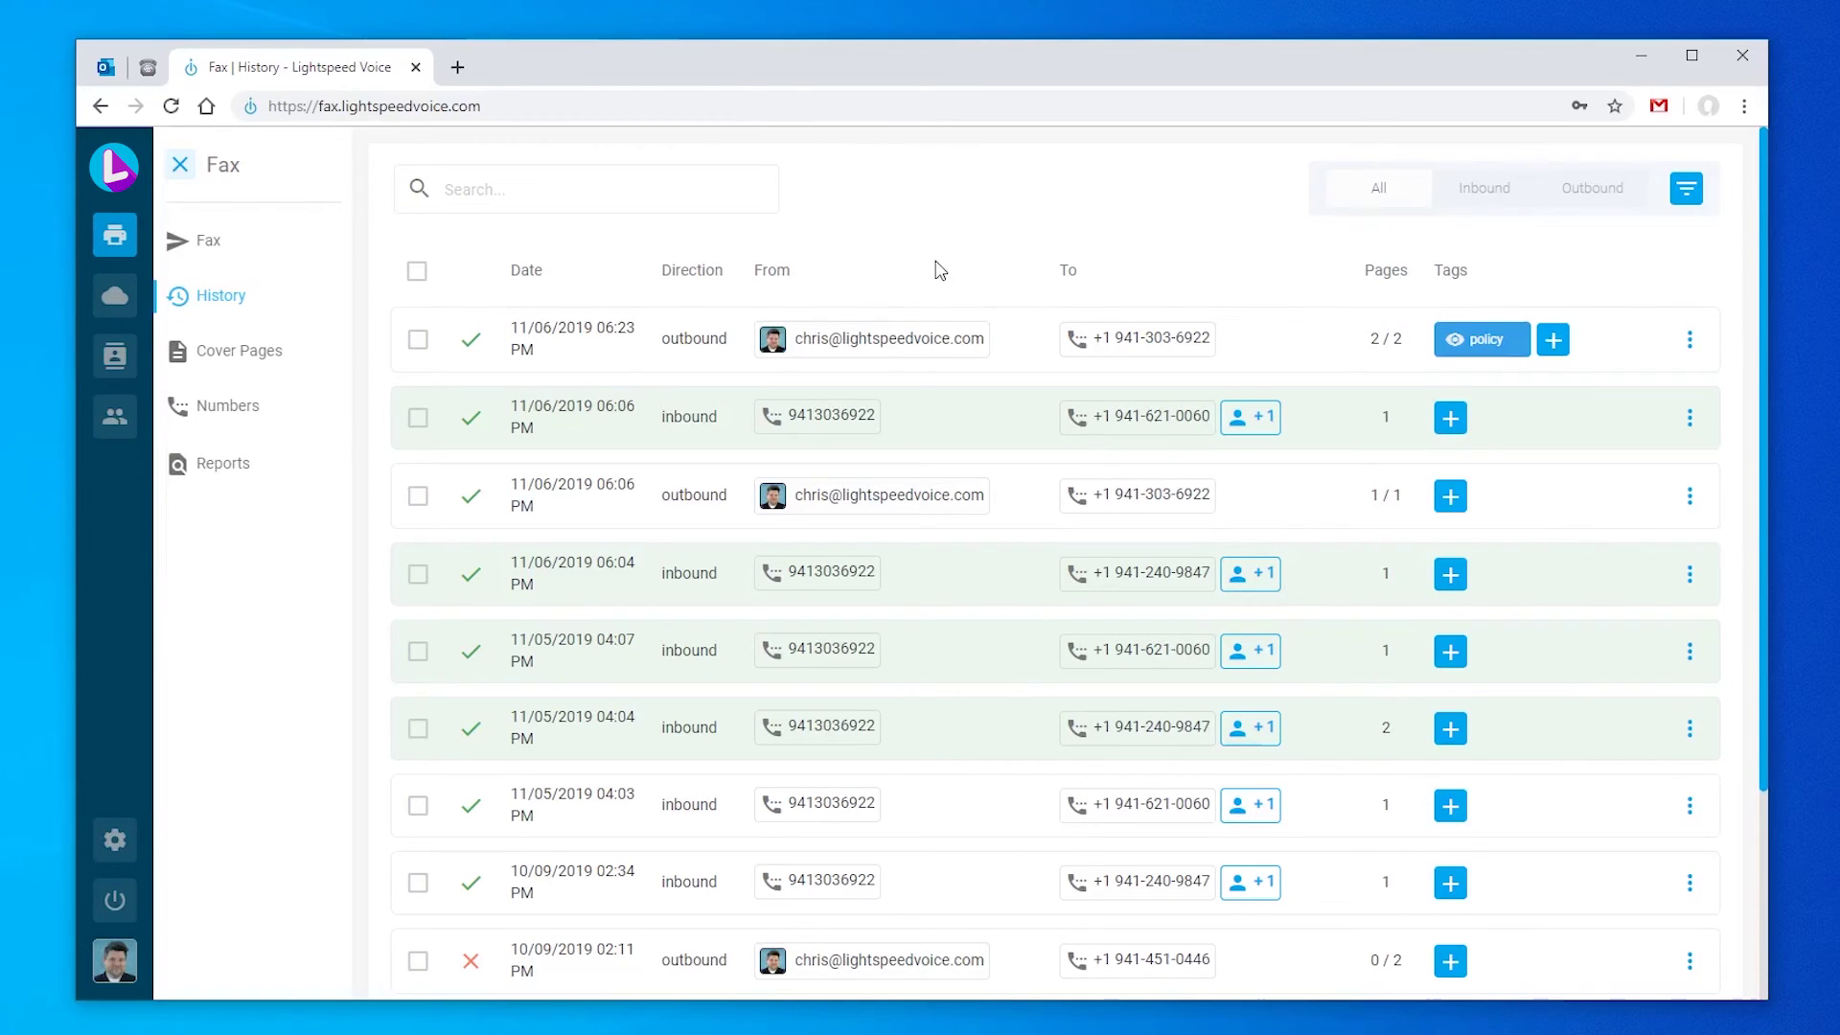
left_click(1489, 188)
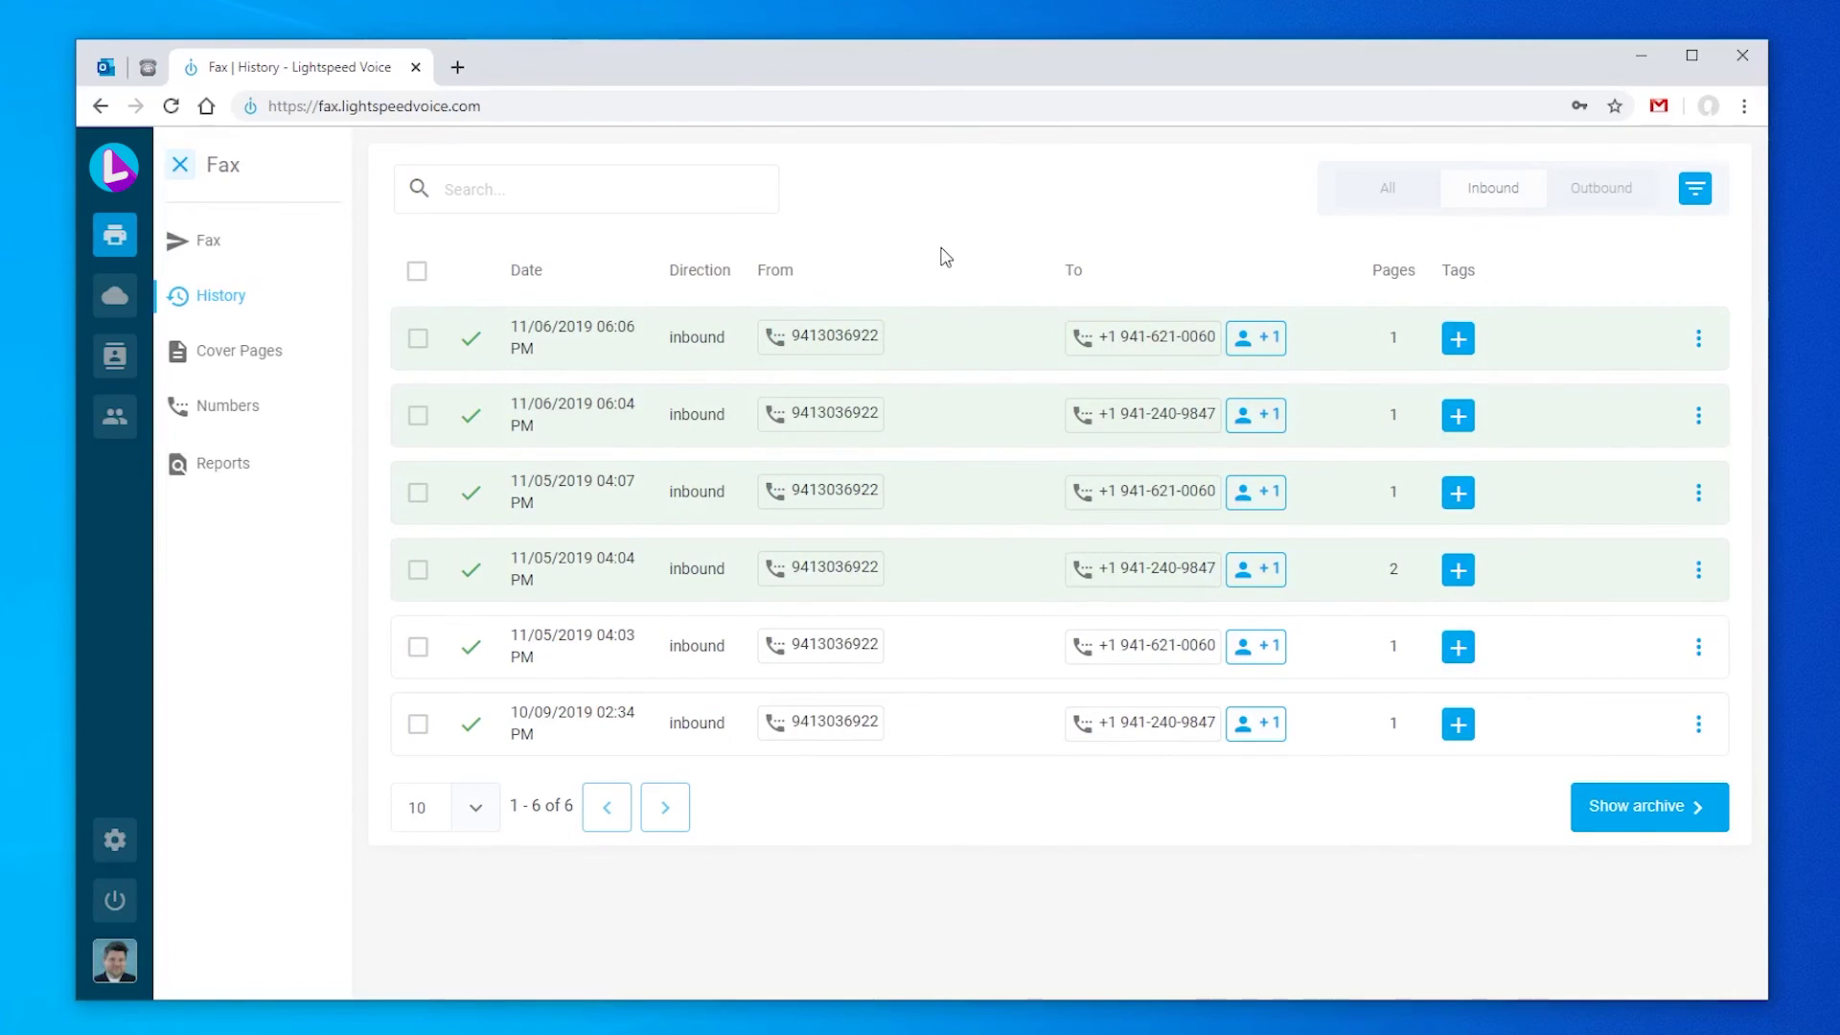
left_click(418, 338)
left_click(418, 474)
left_click(416, 553)
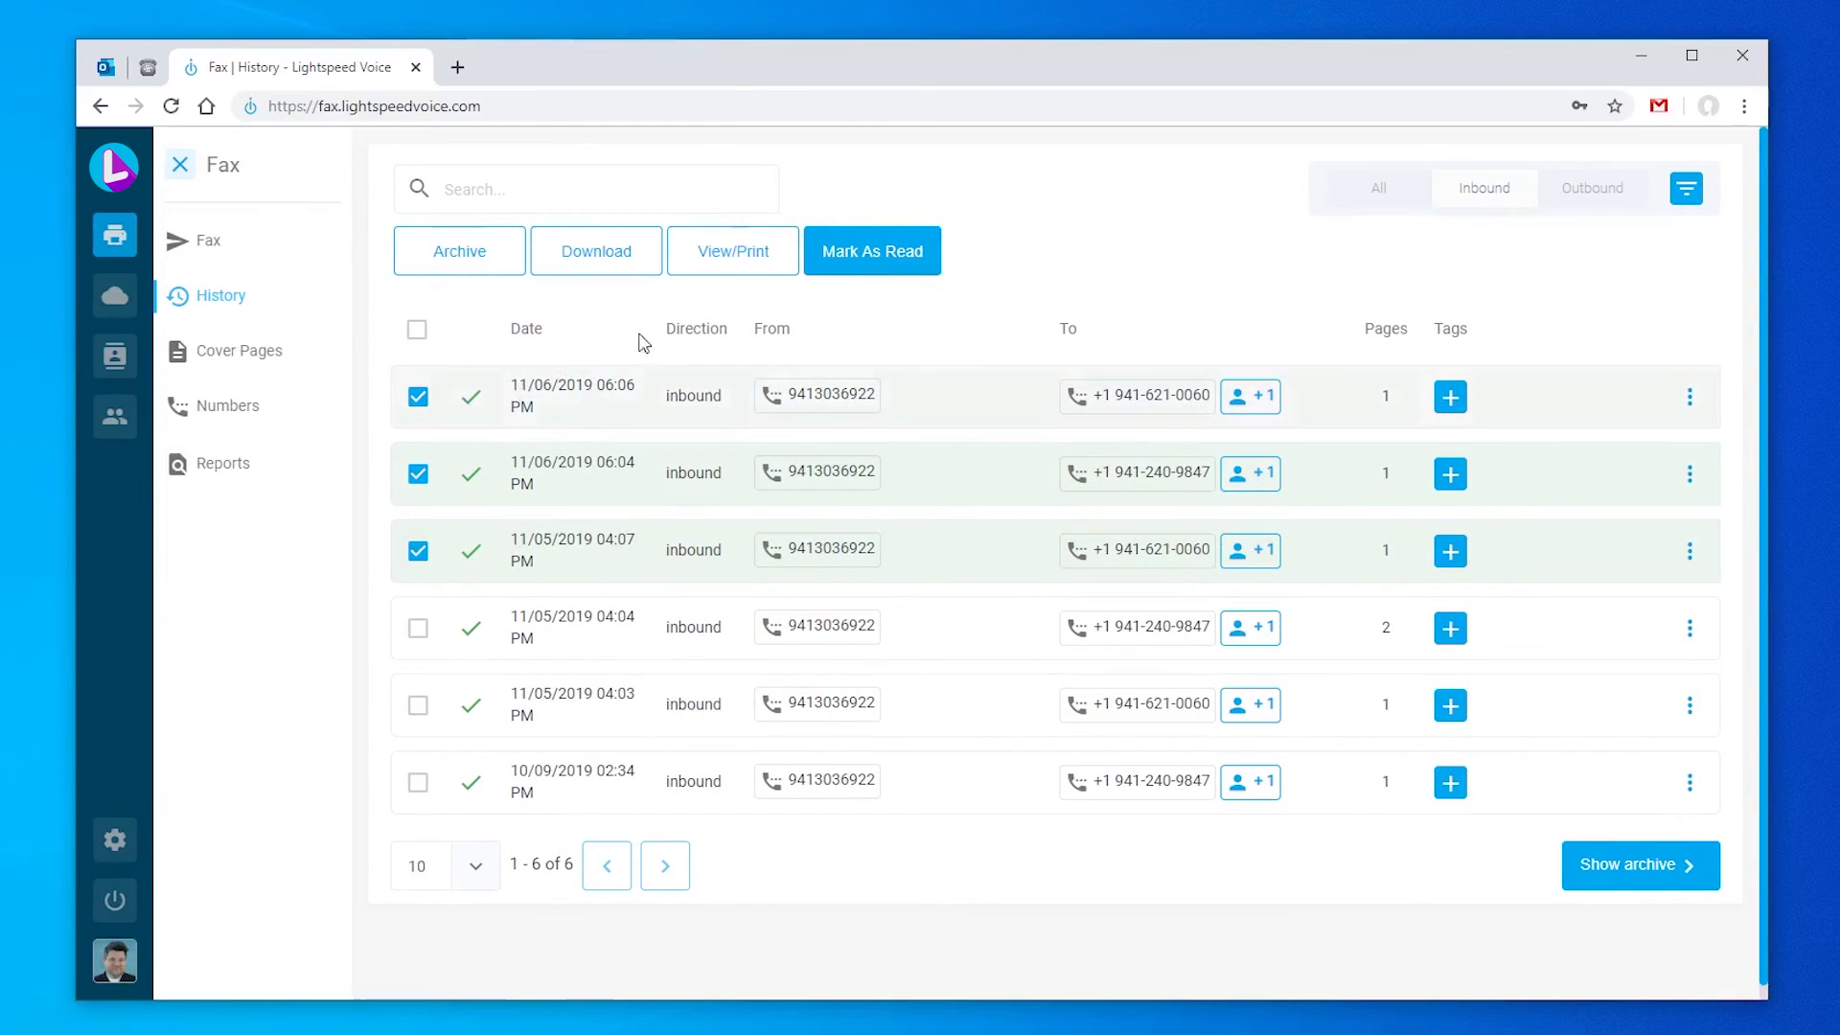
Step: Mark the three selected inbound faxes as read, then show all faxes again
left_click(757, 257)
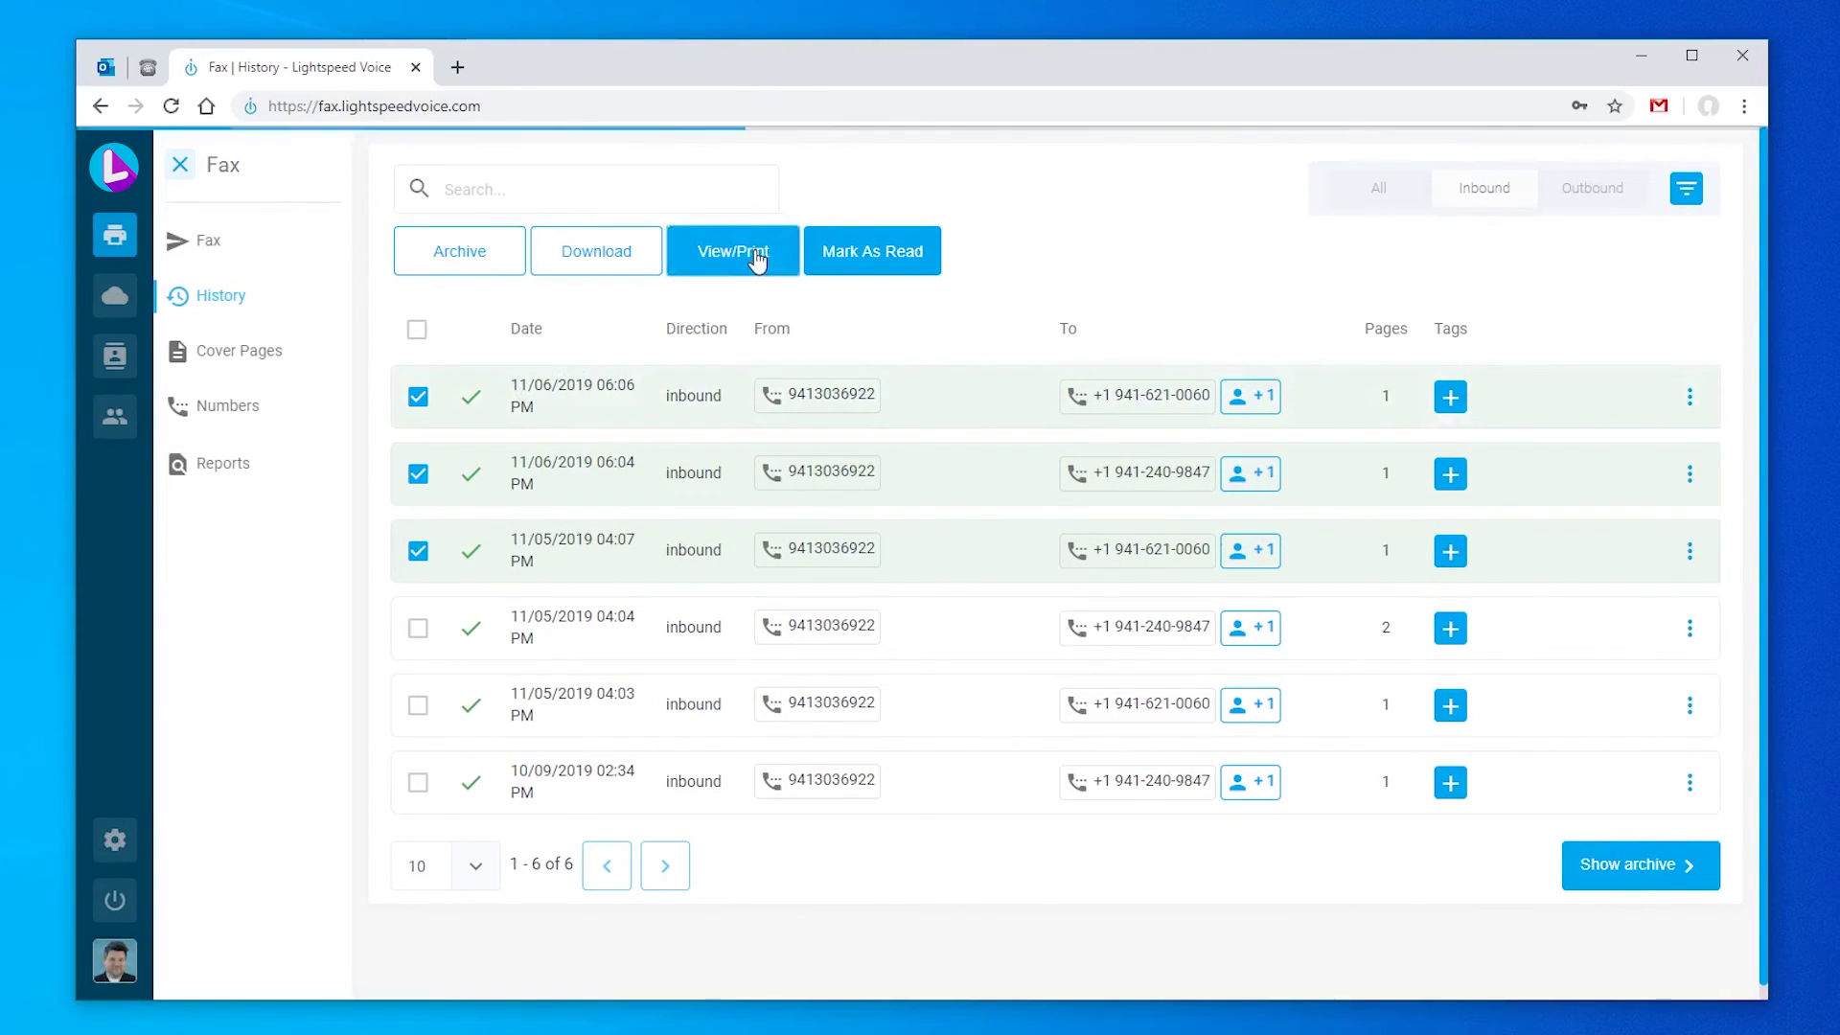
key("Escape")
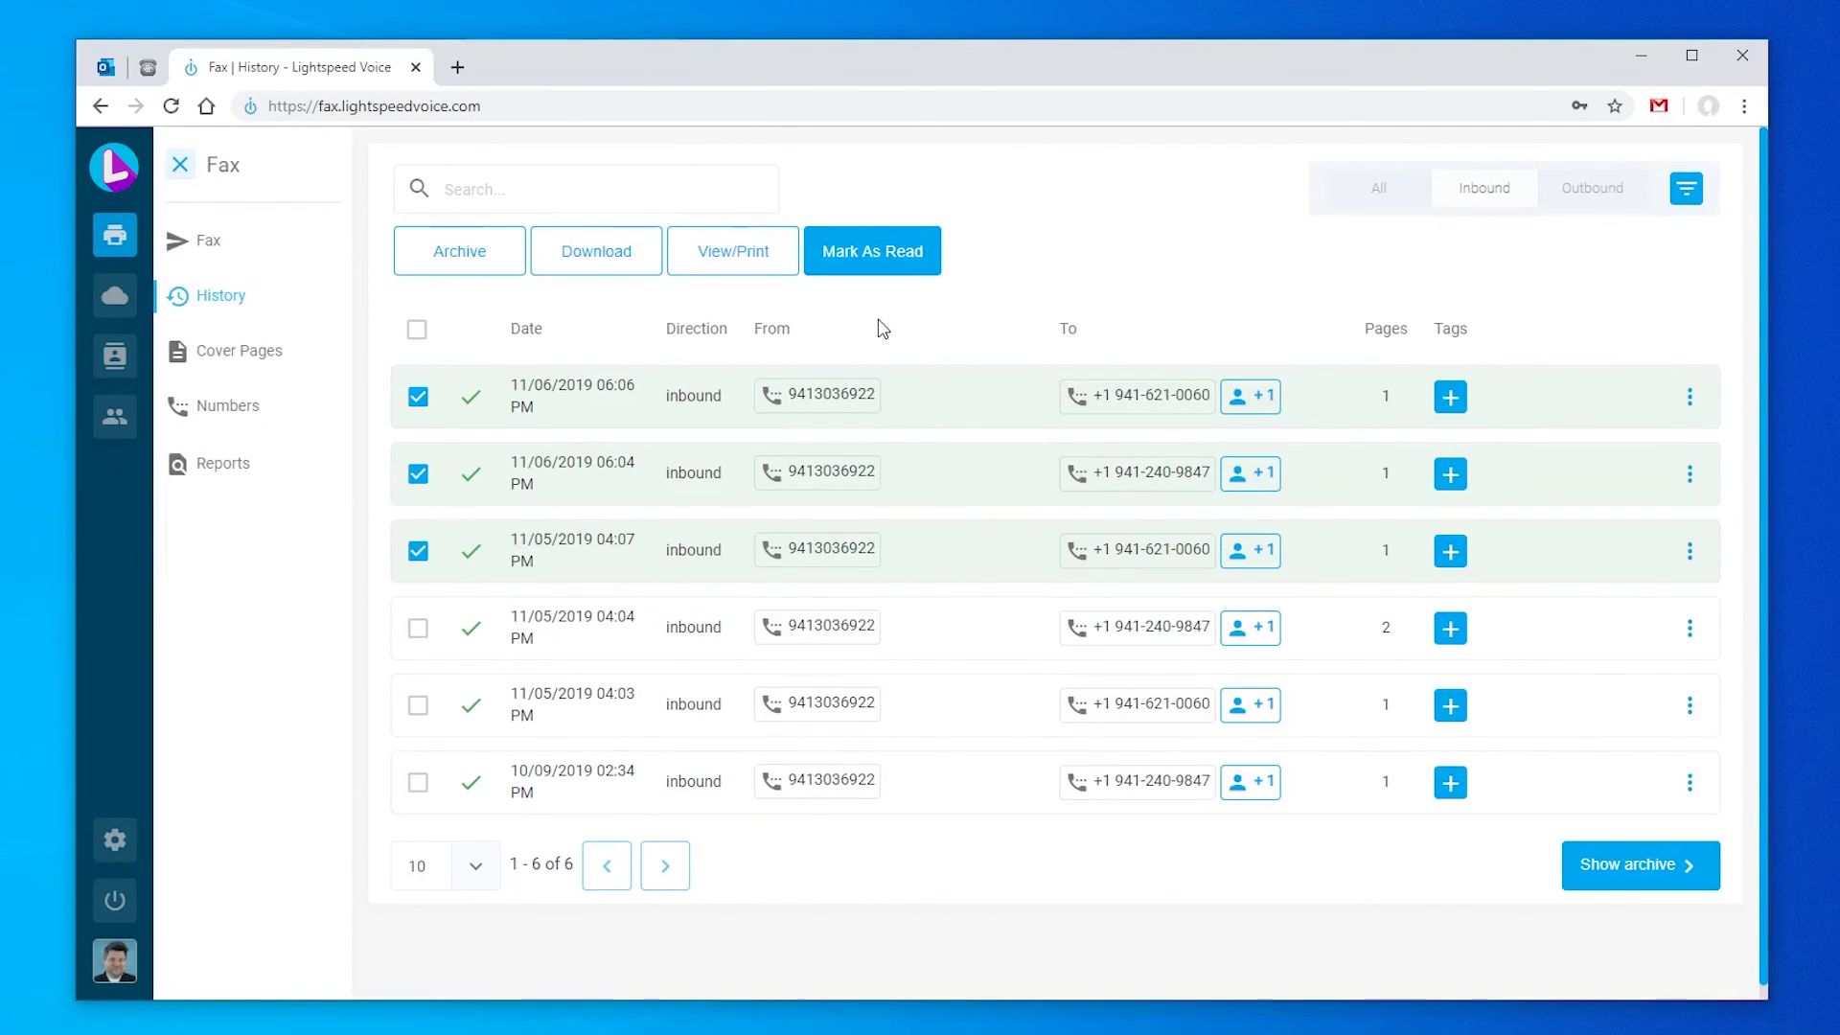
left_click(894, 268)
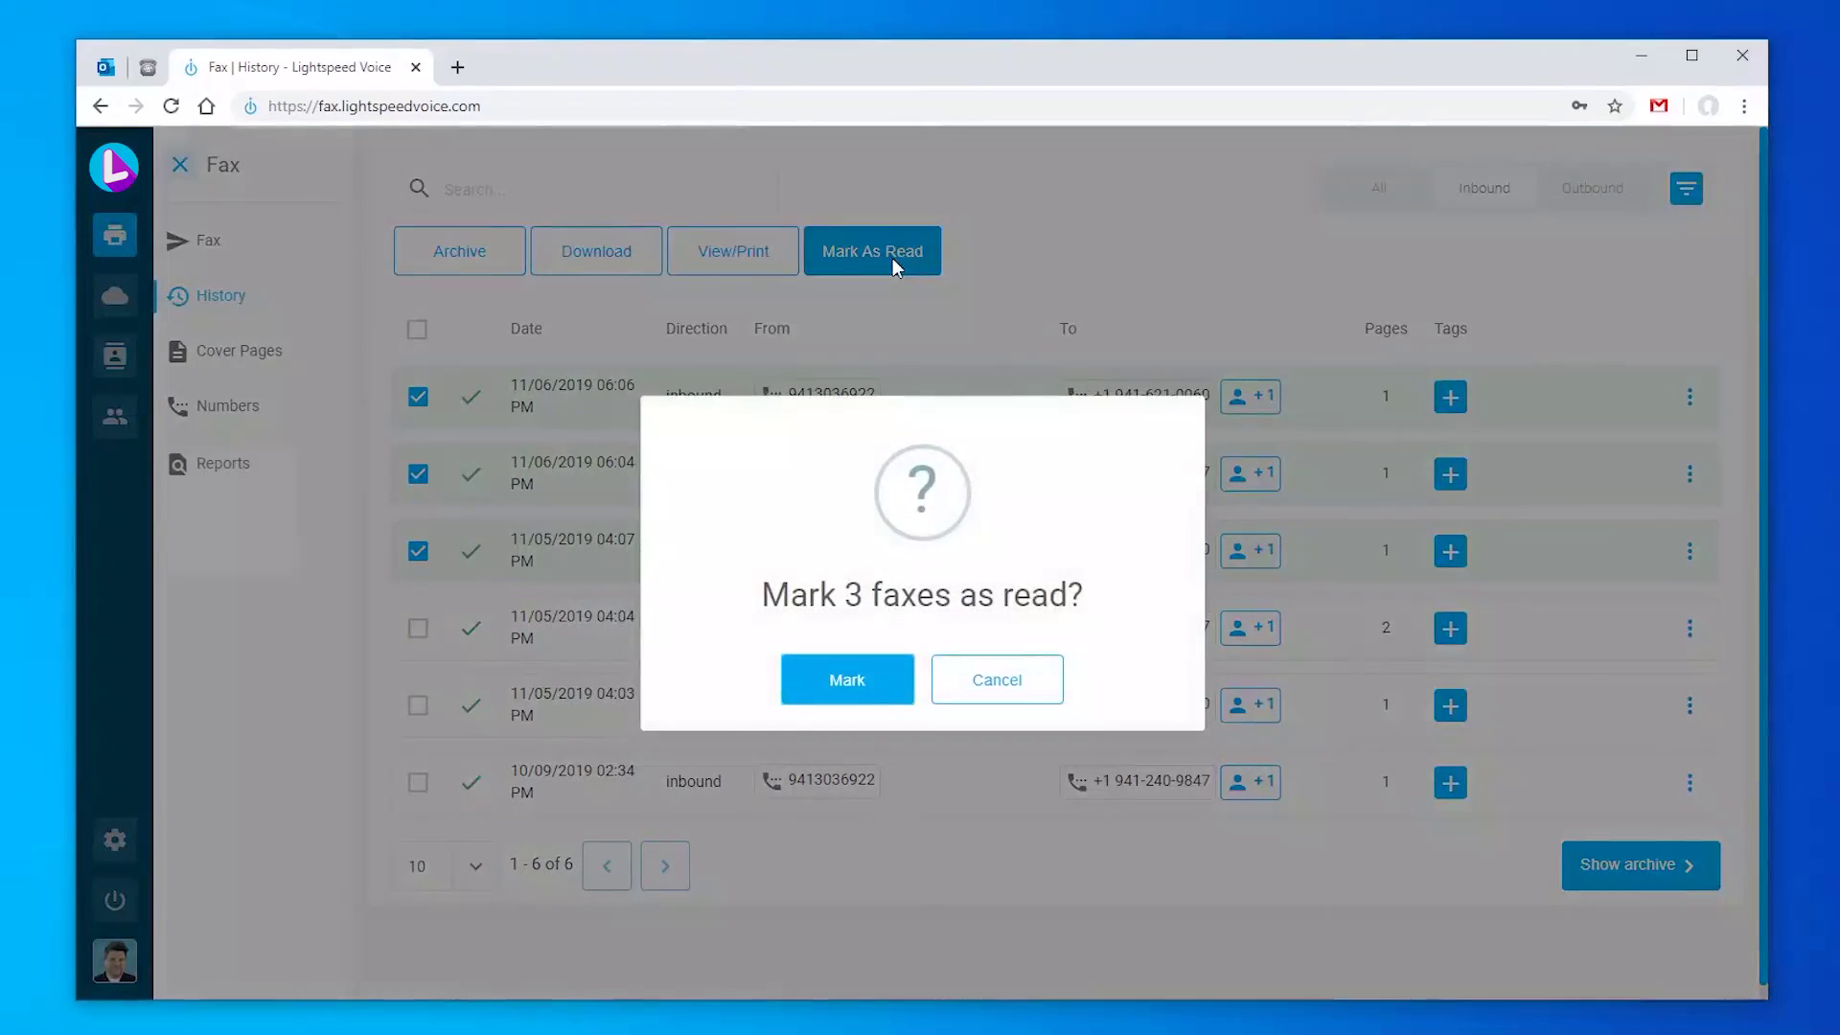
left_click(851, 687)
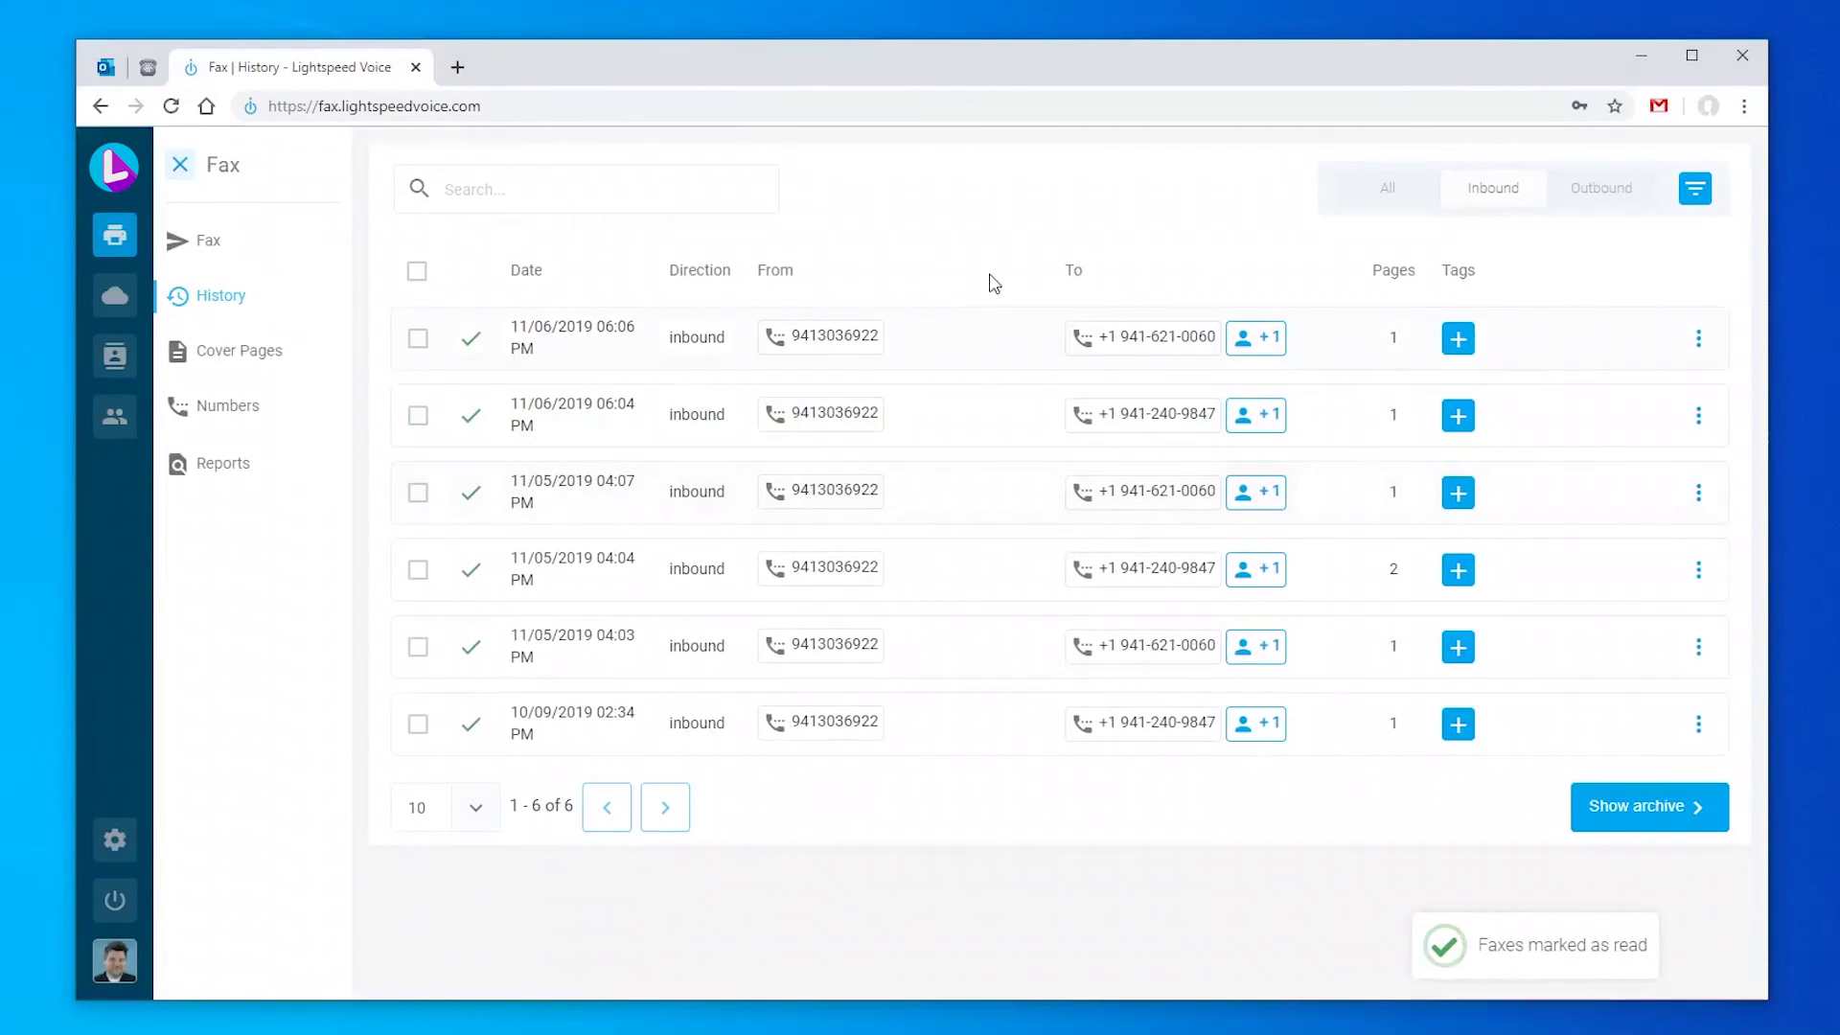
left_click(1379, 203)
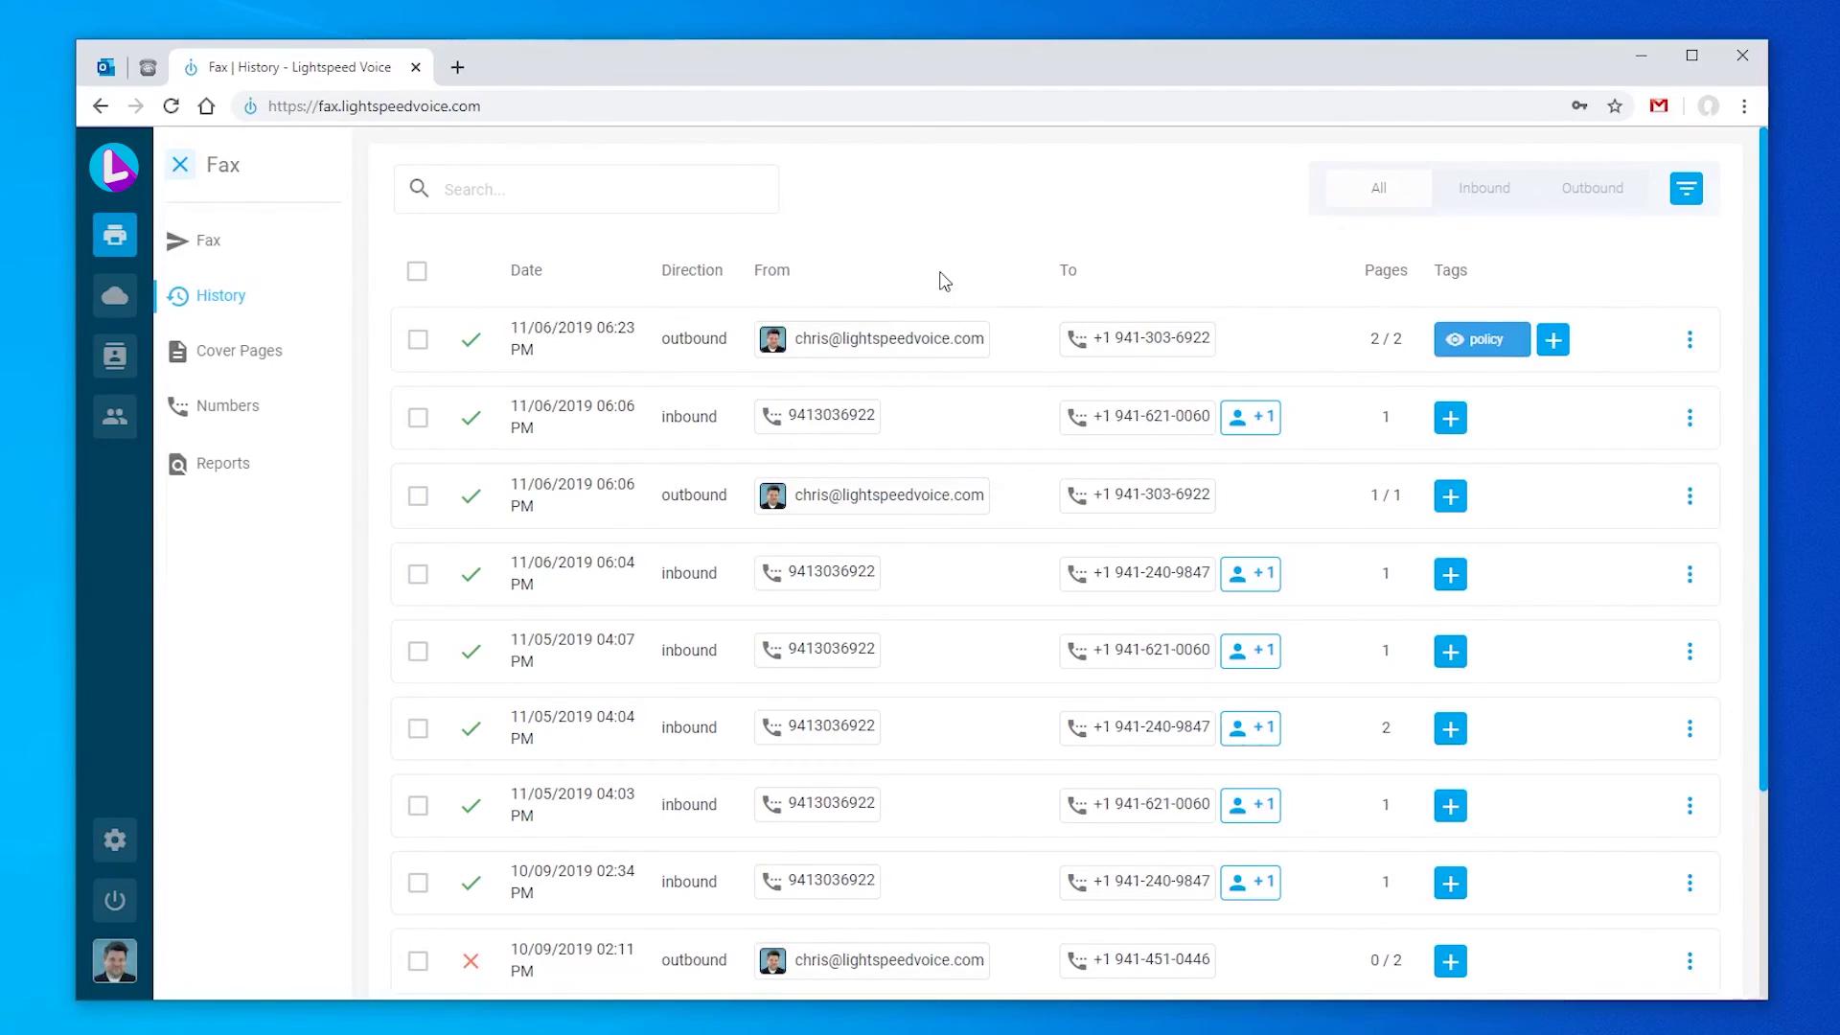
left_click(583, 192)
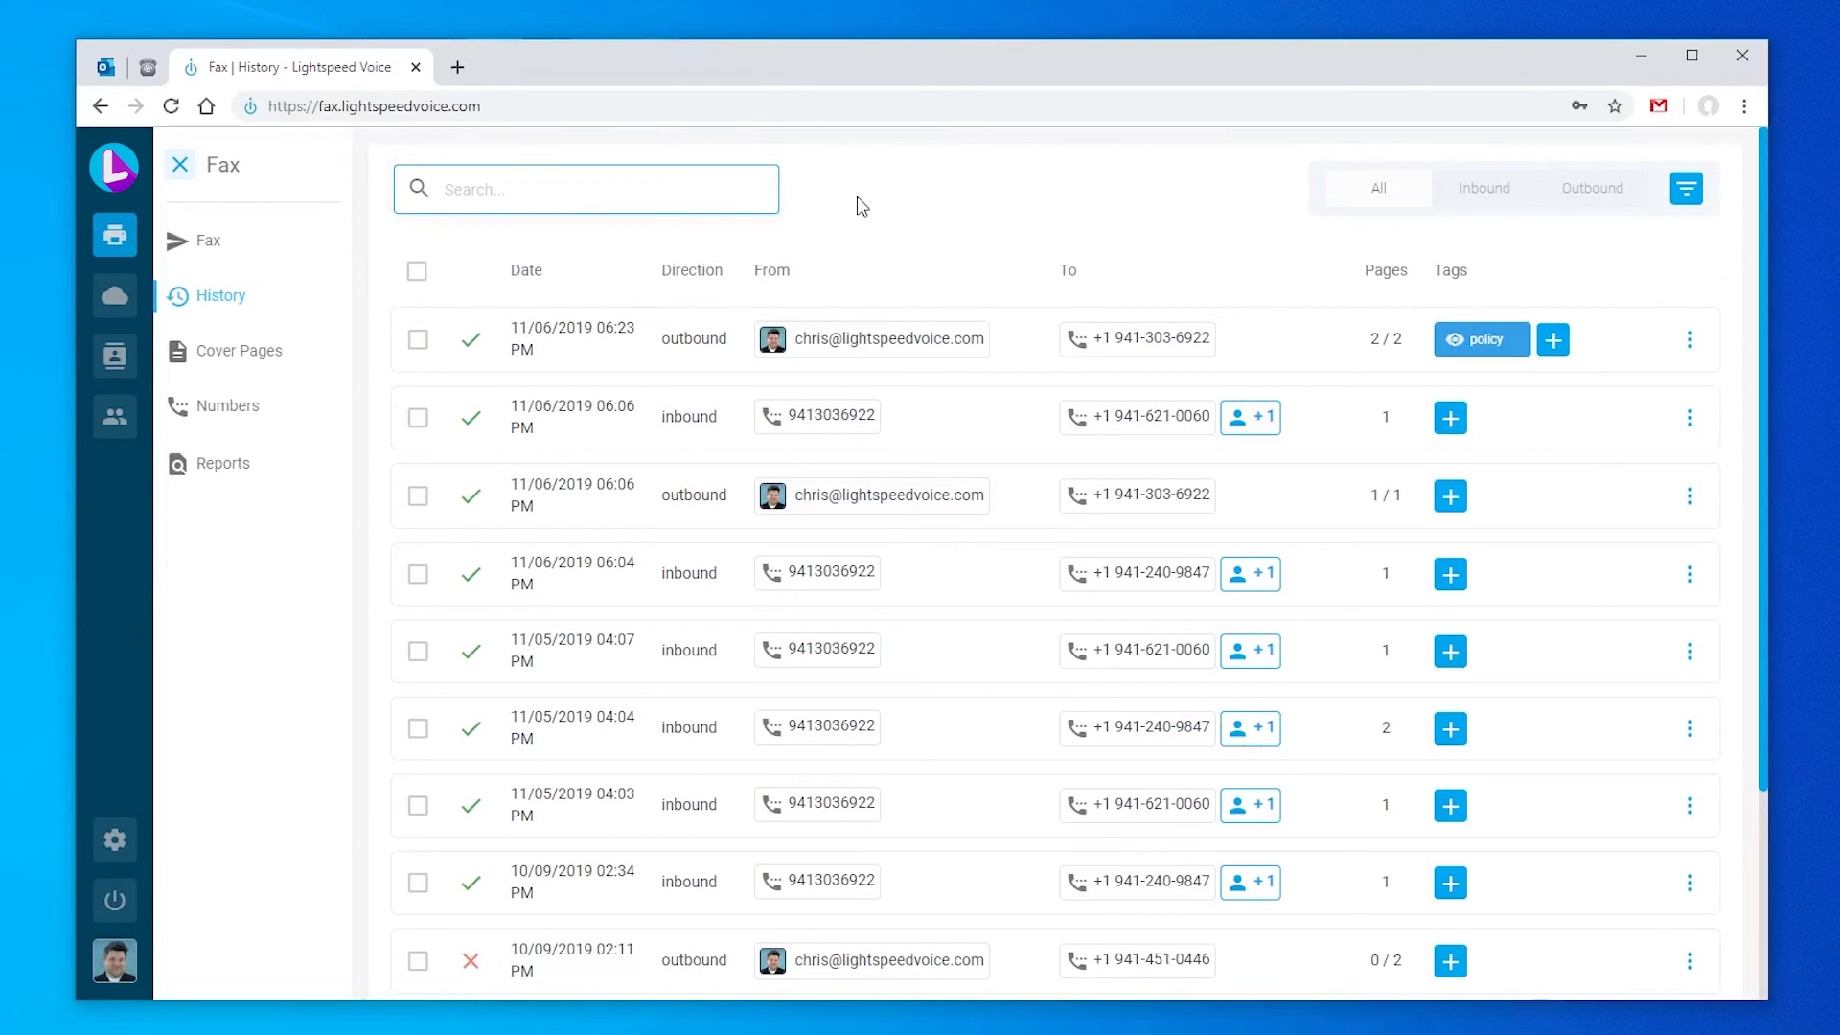
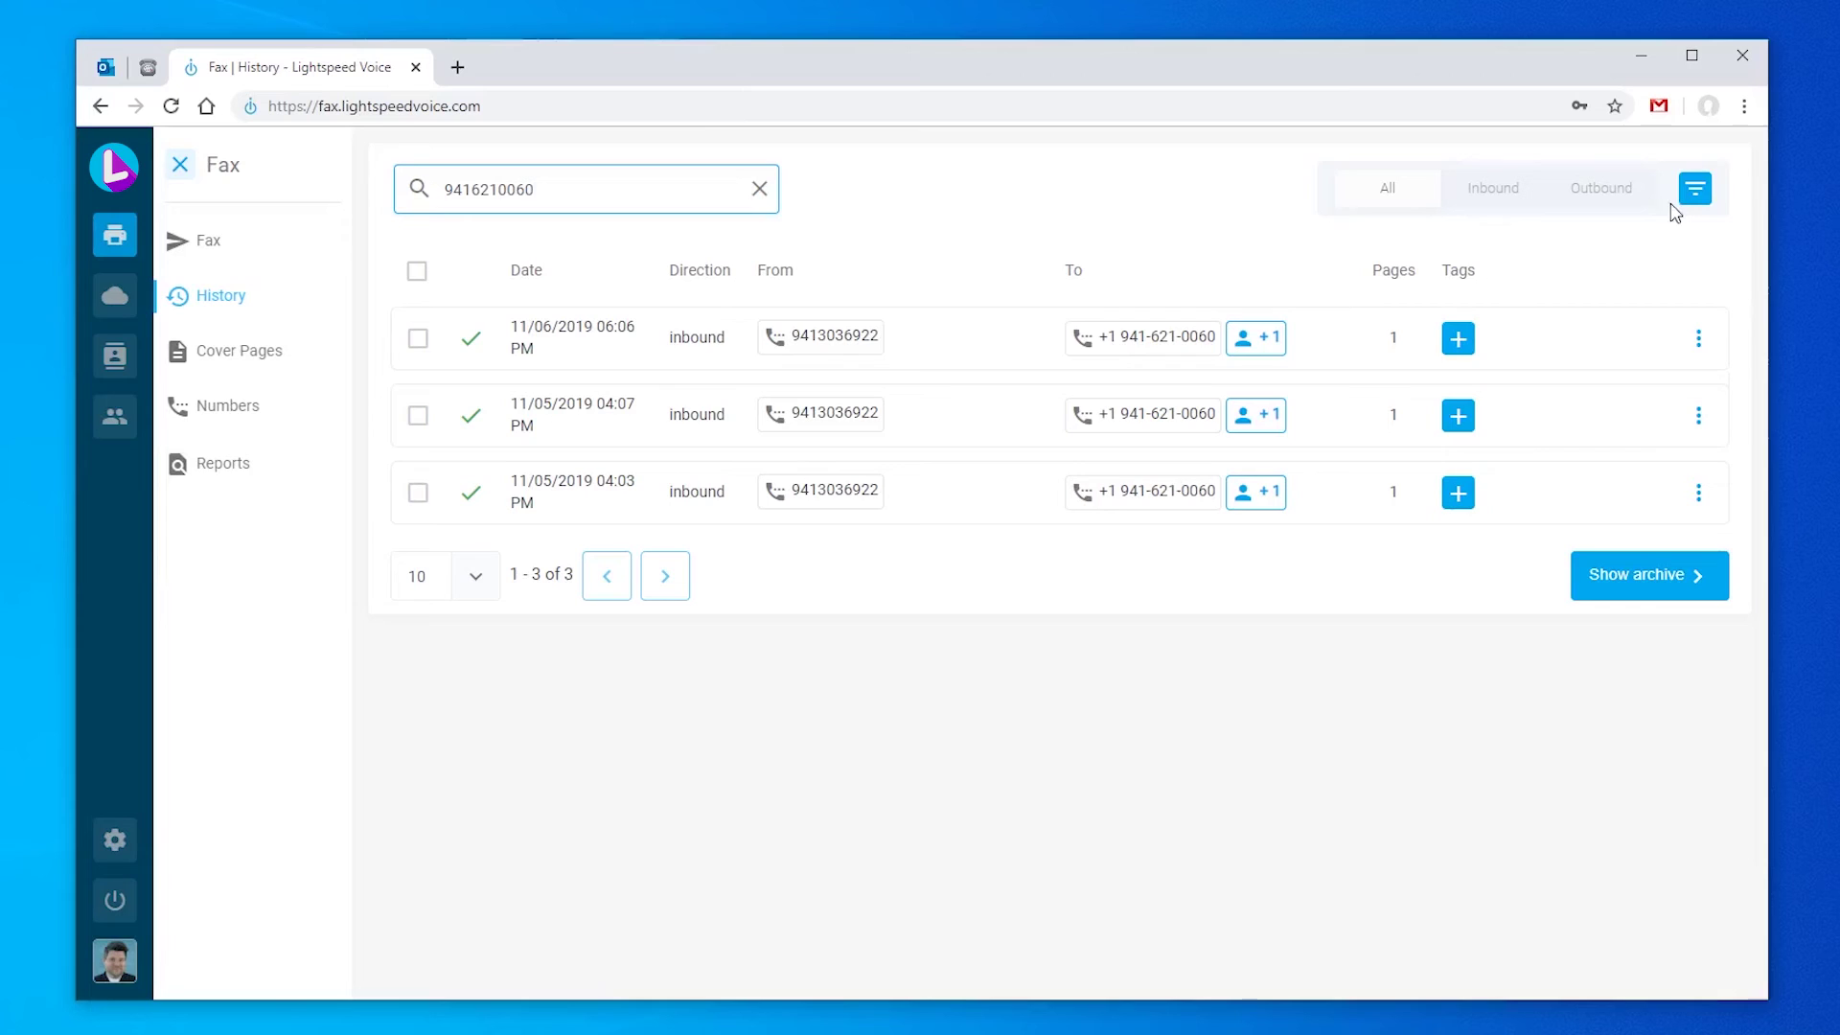
left_click(1692, 191)
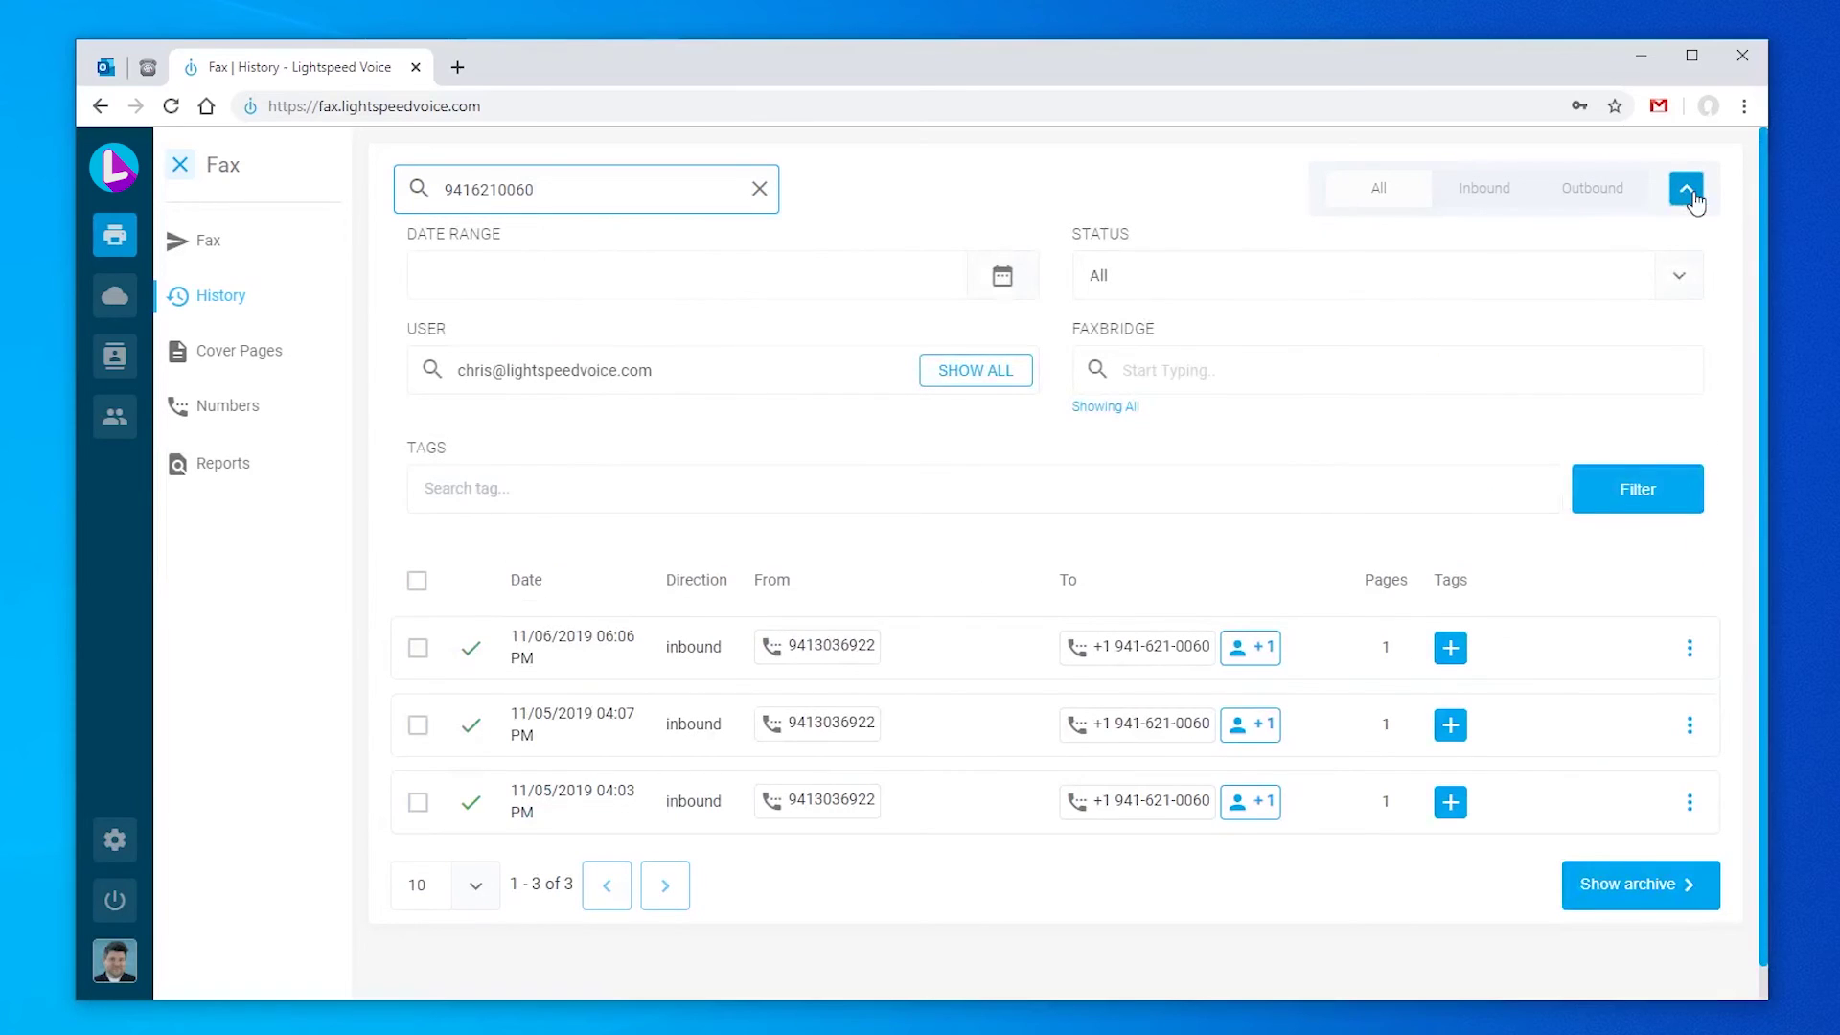
left_click(1003, 279)
left_click(607, 419)
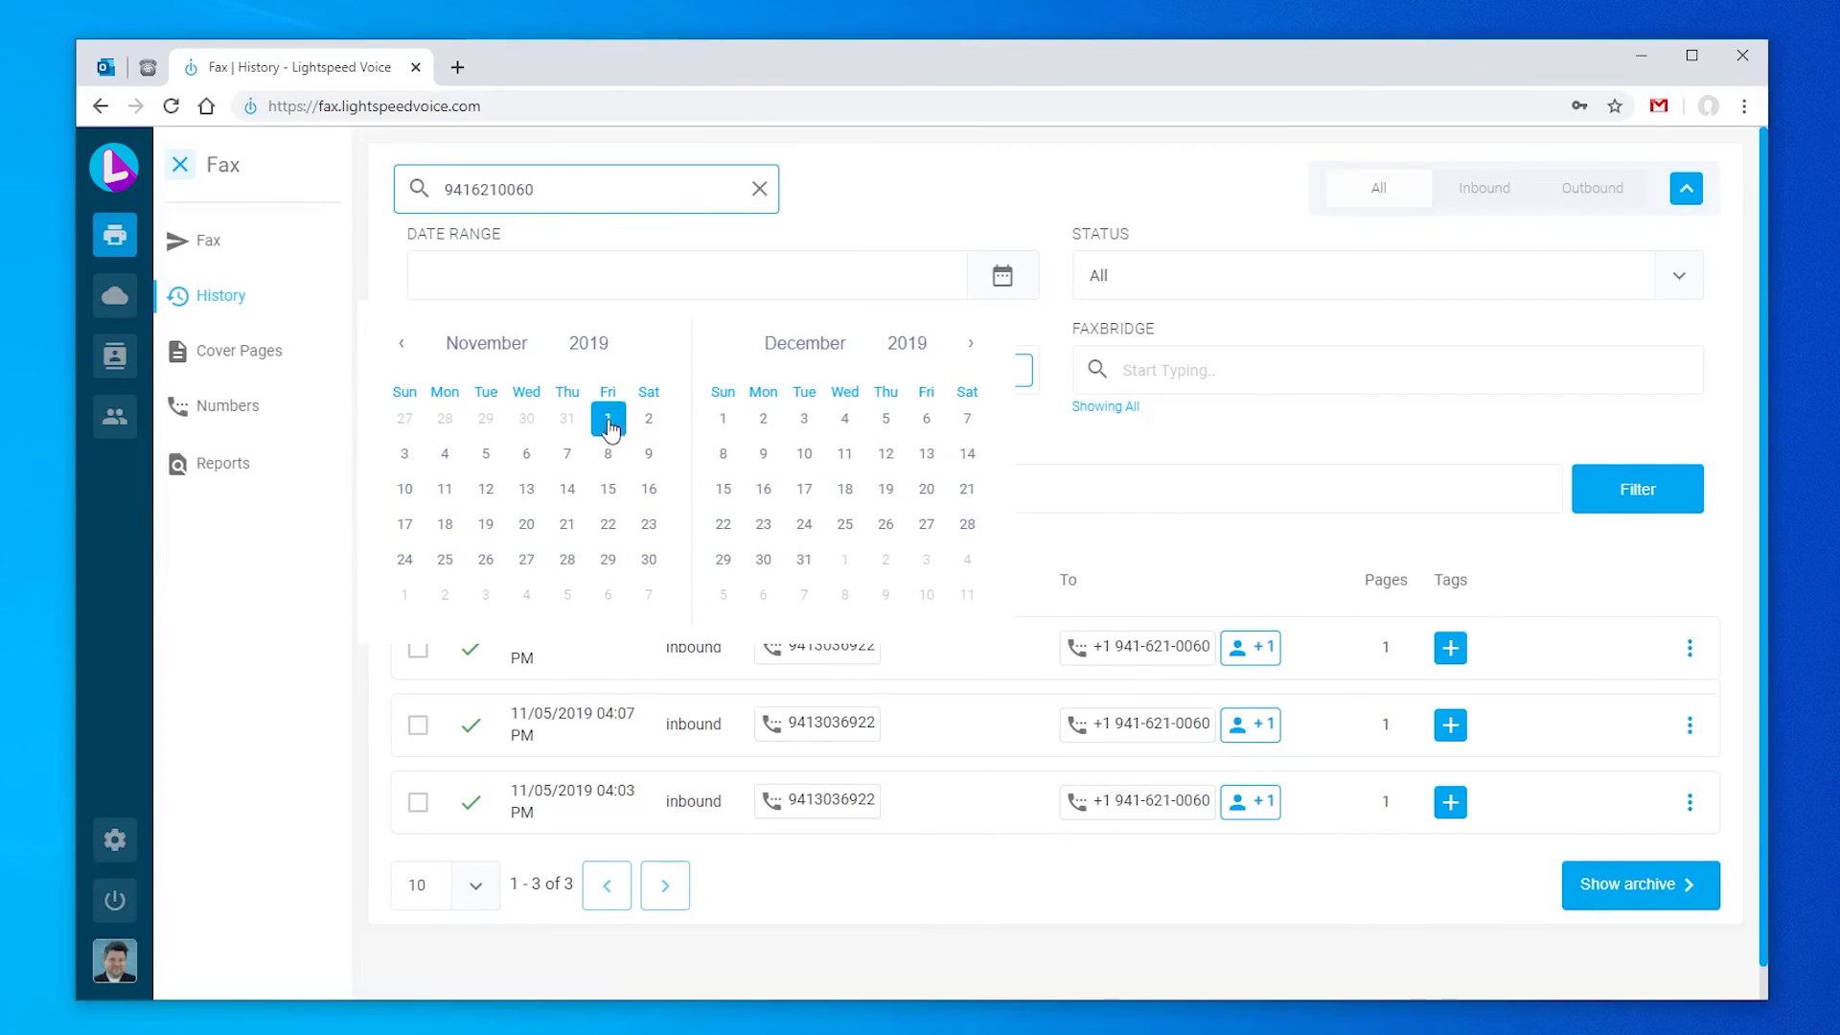
left_click(486, 453)
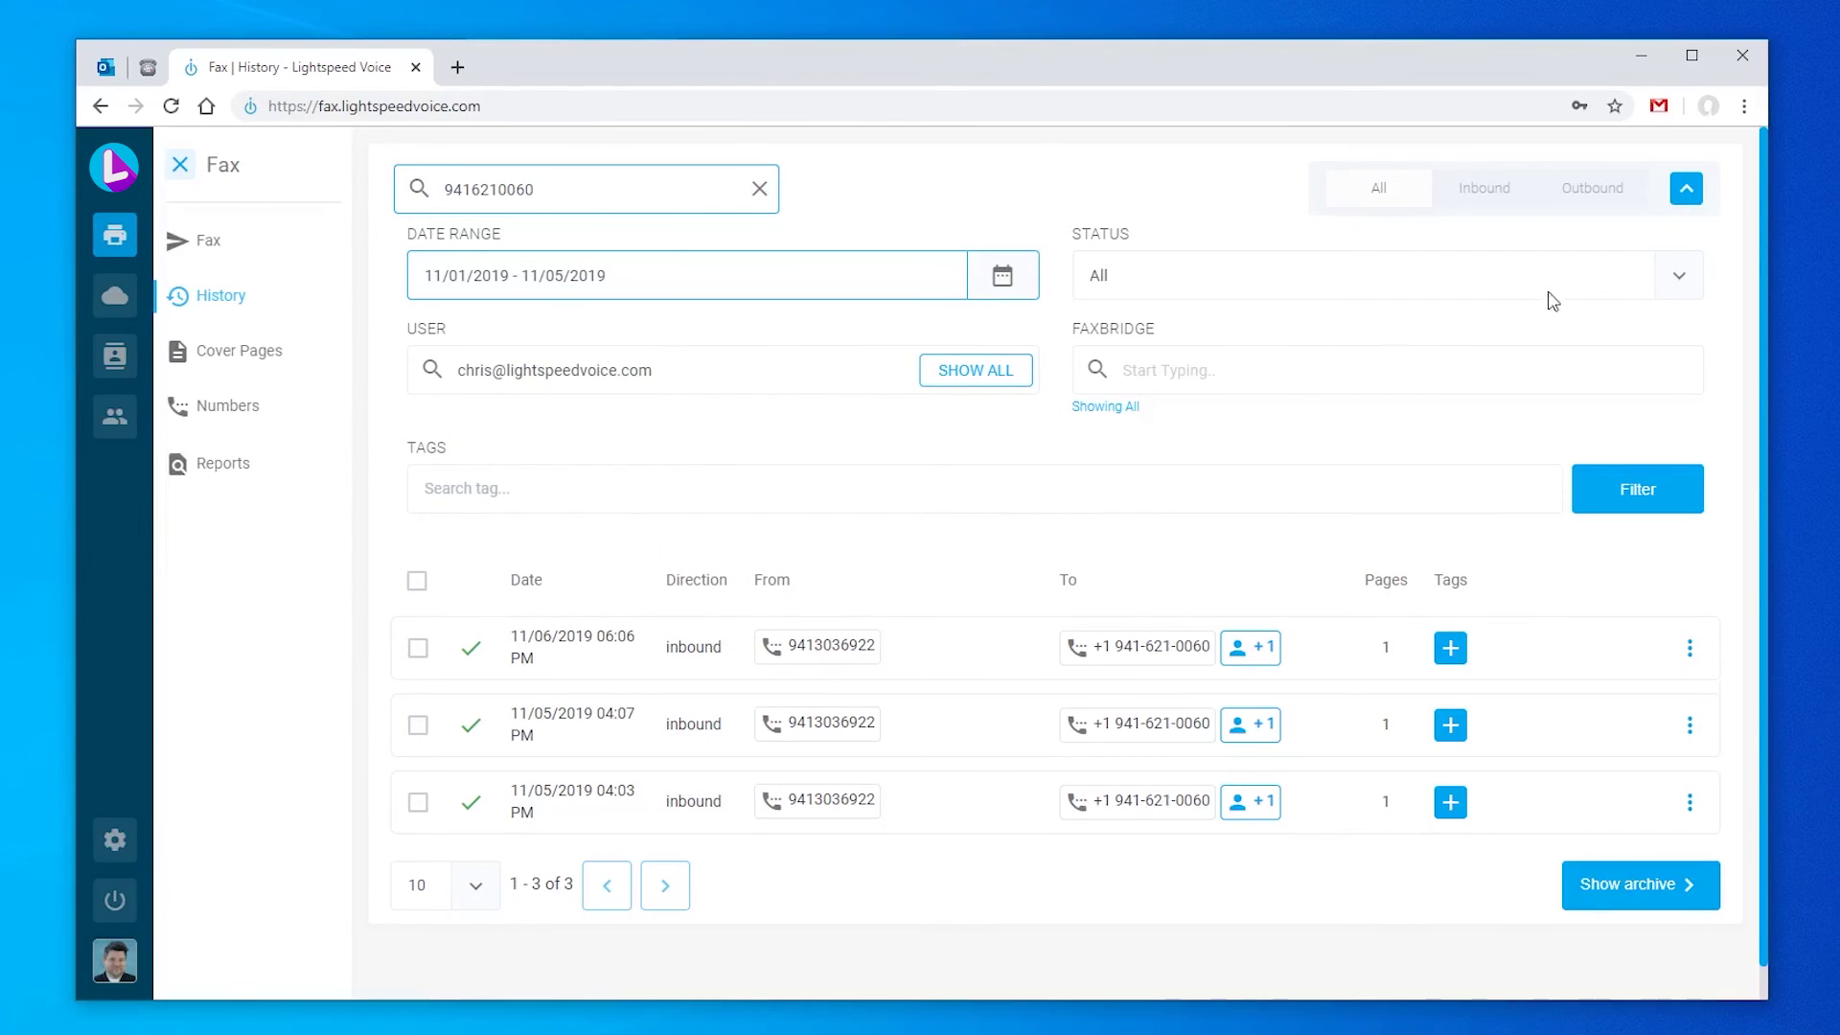
left_click(1682, 277)
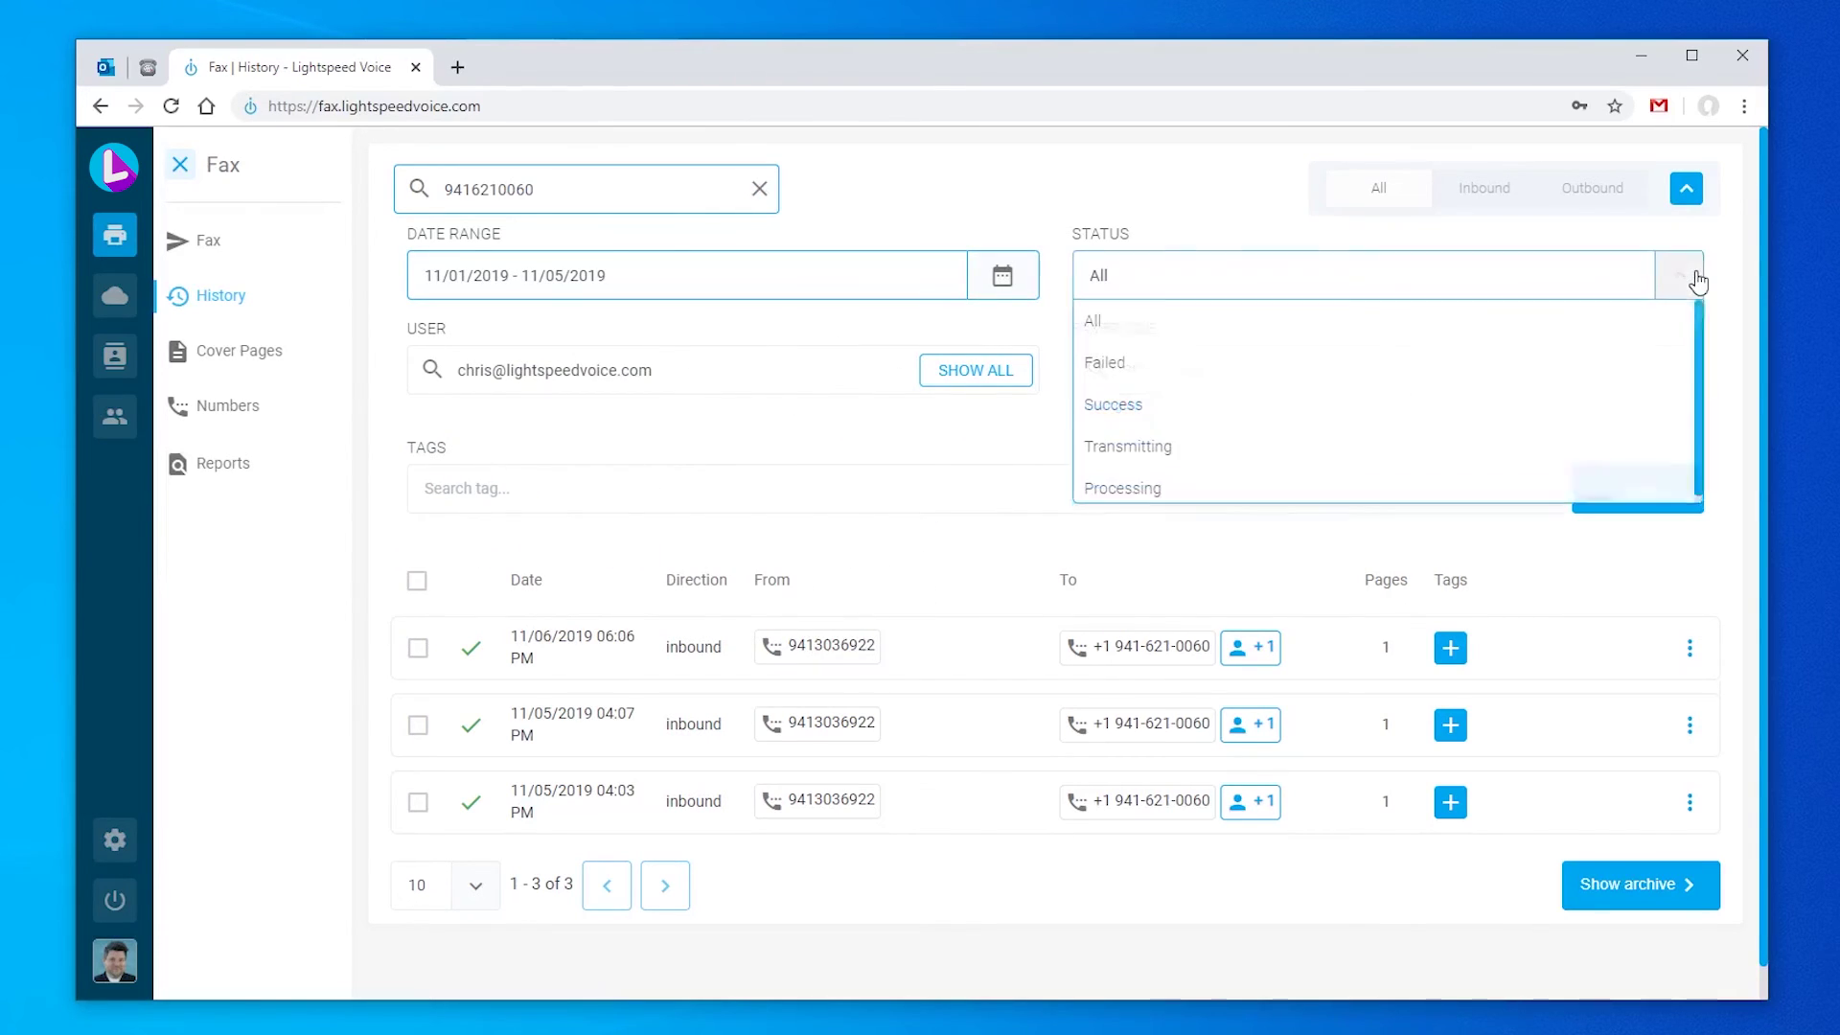
left_click(1450, 320)
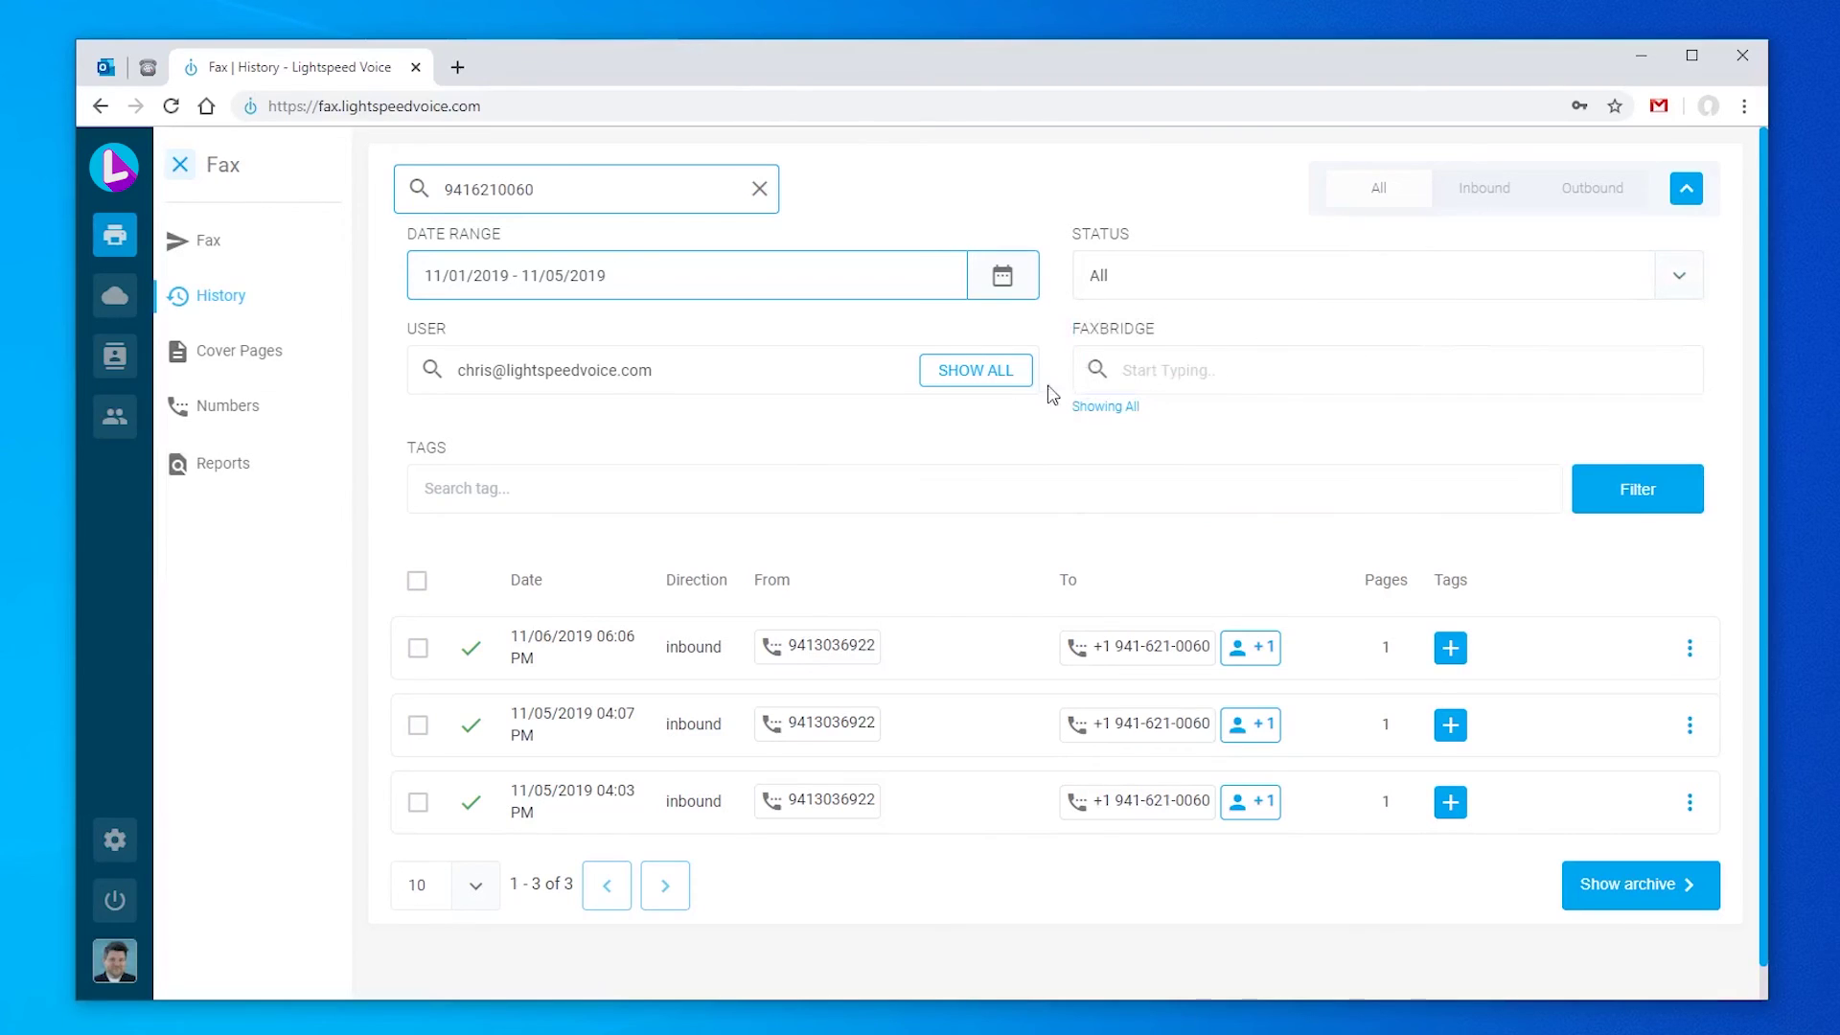
left_click(1178, 487)
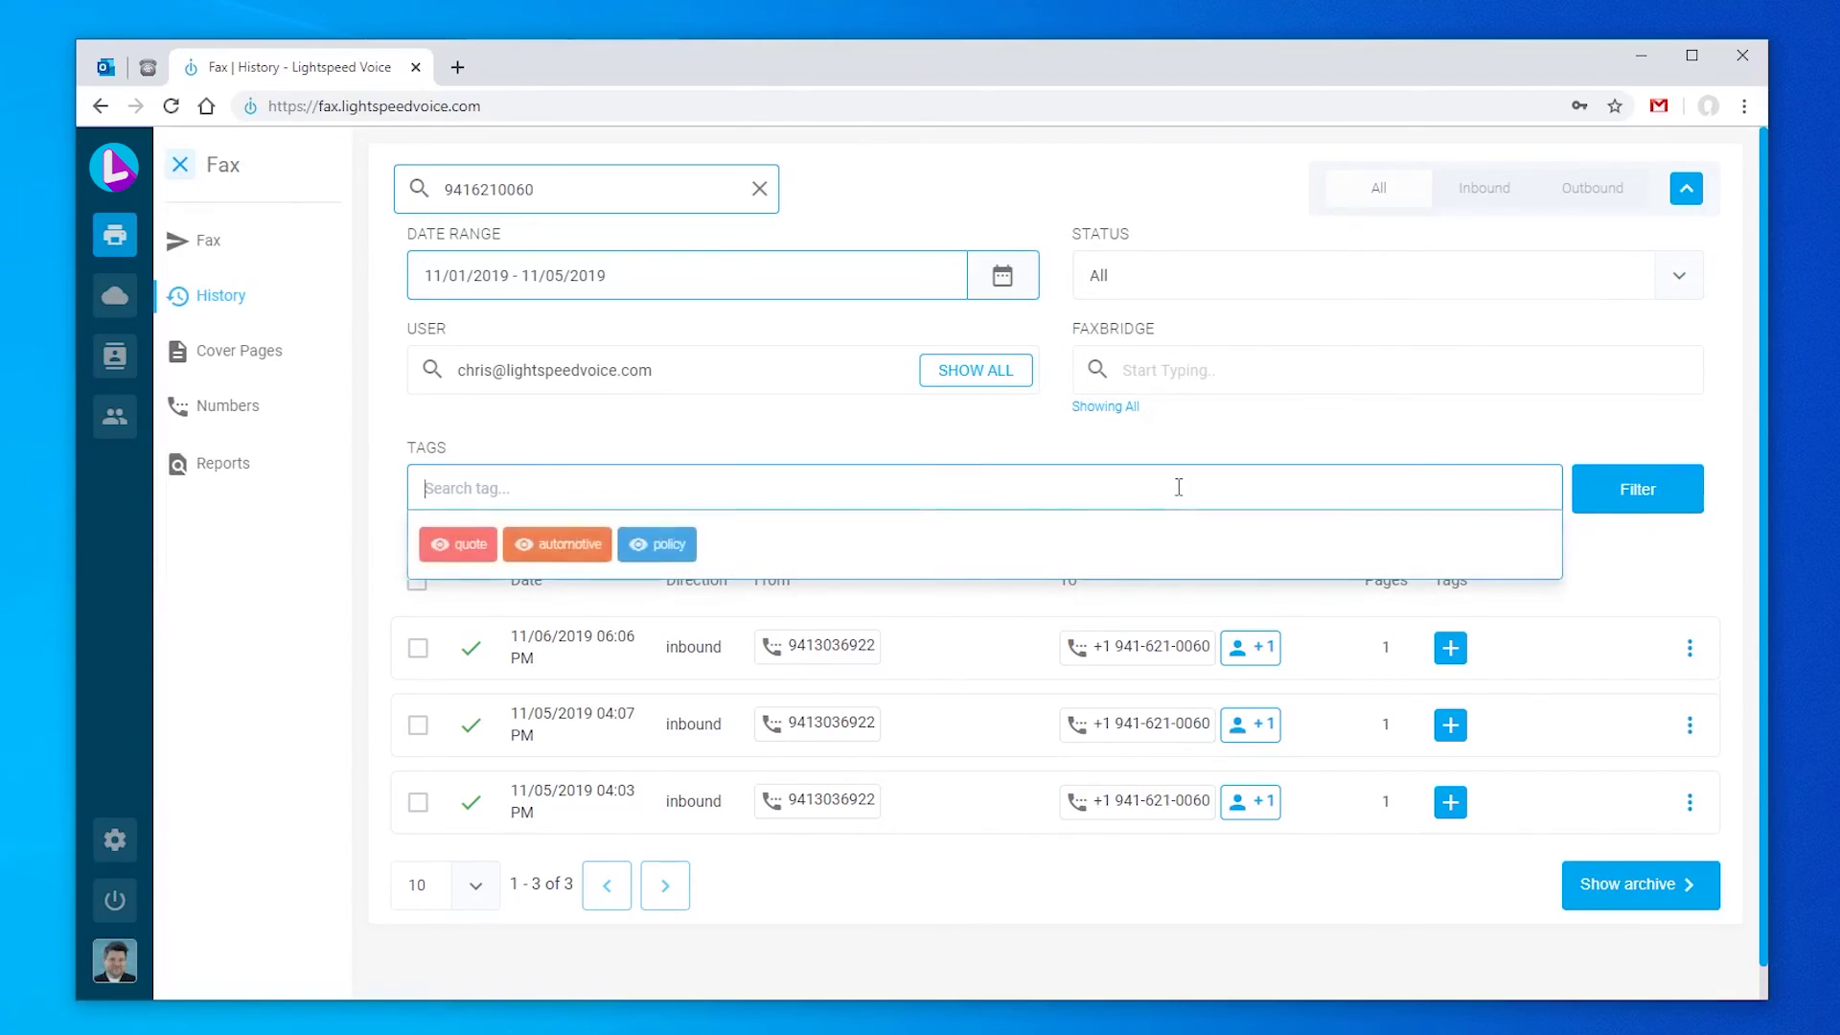
left_click(1153, 446)
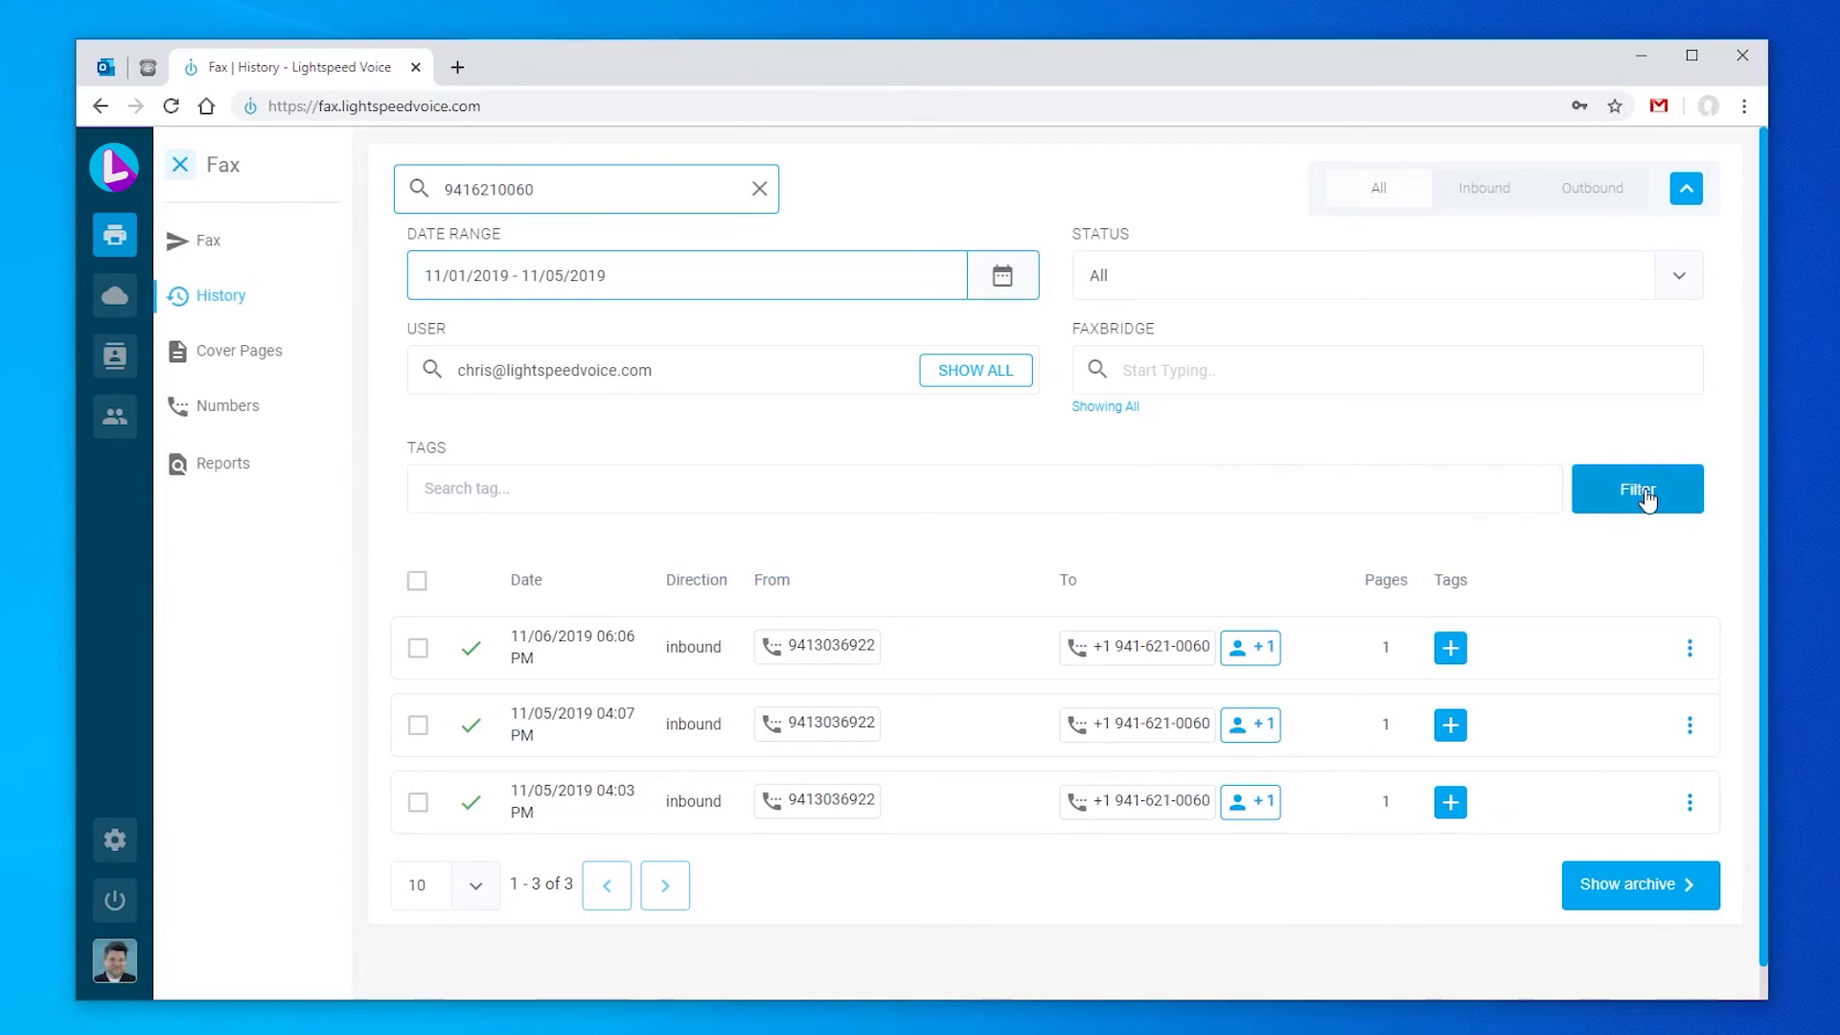
left_click(1639, 494)
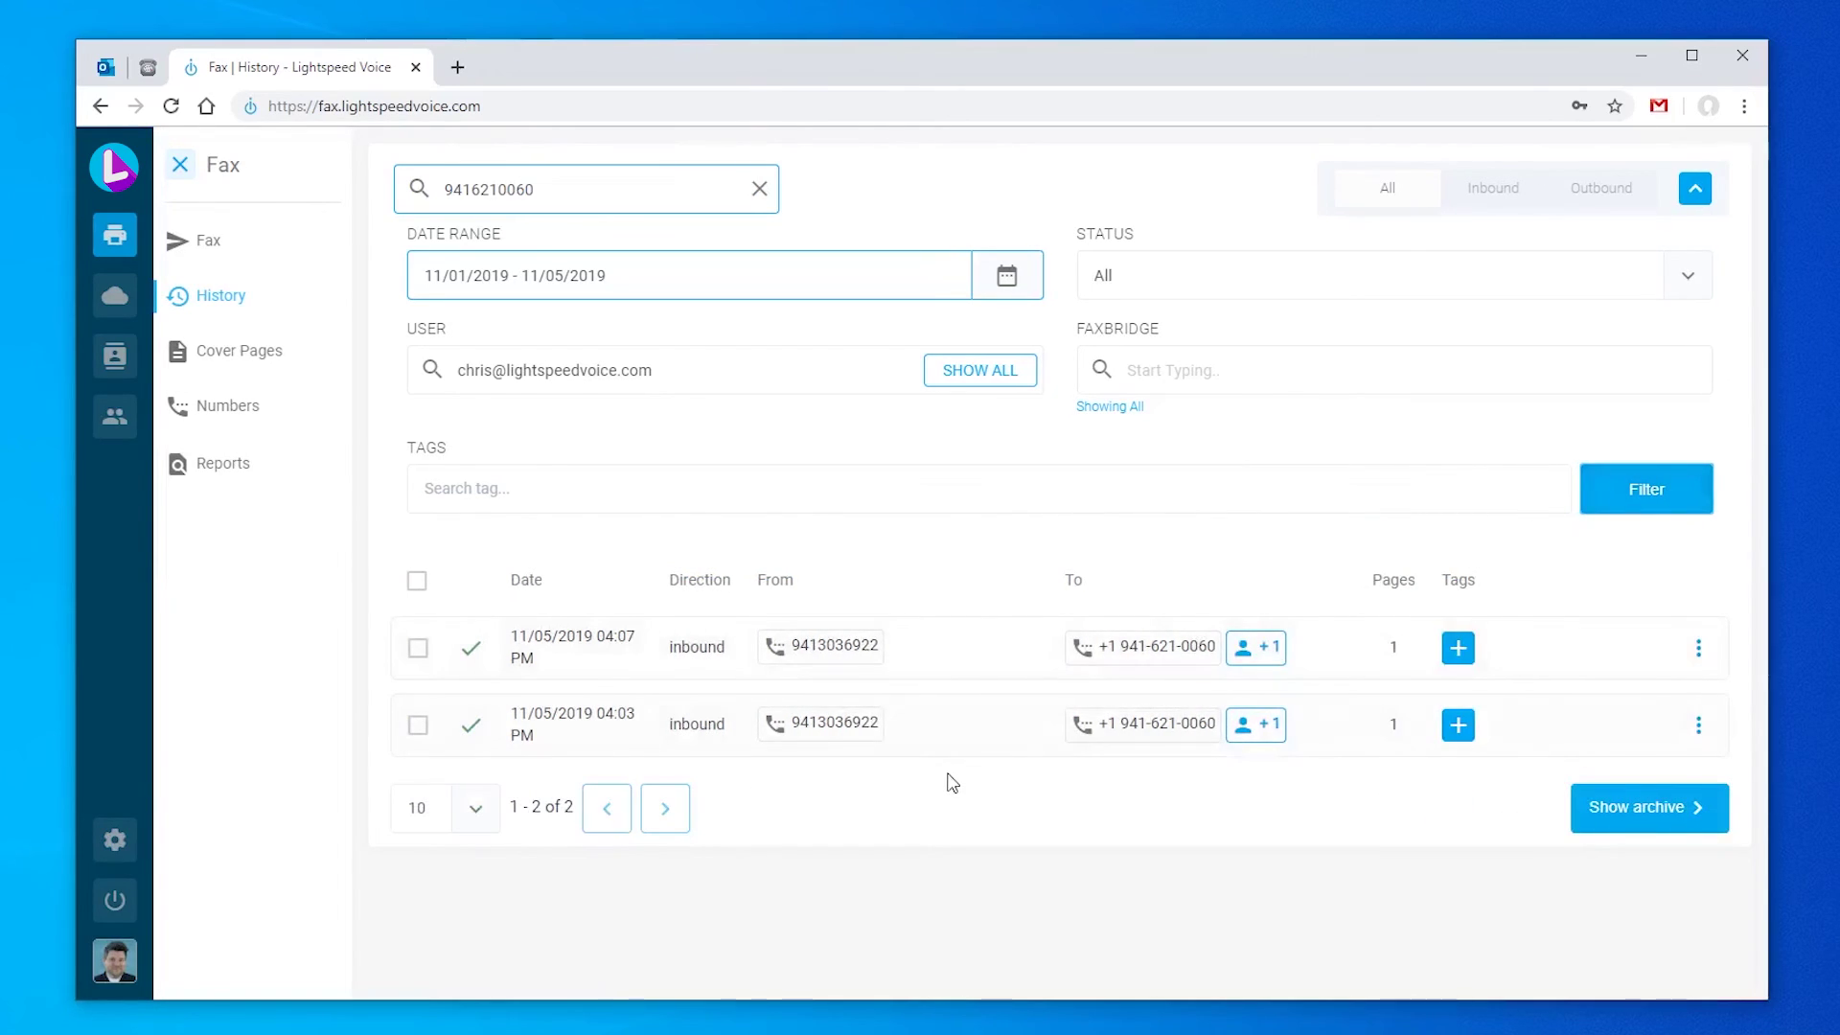
Step: Preview the Default cover page enlarged, then begin a new Account cover page
left_click(285, 369)
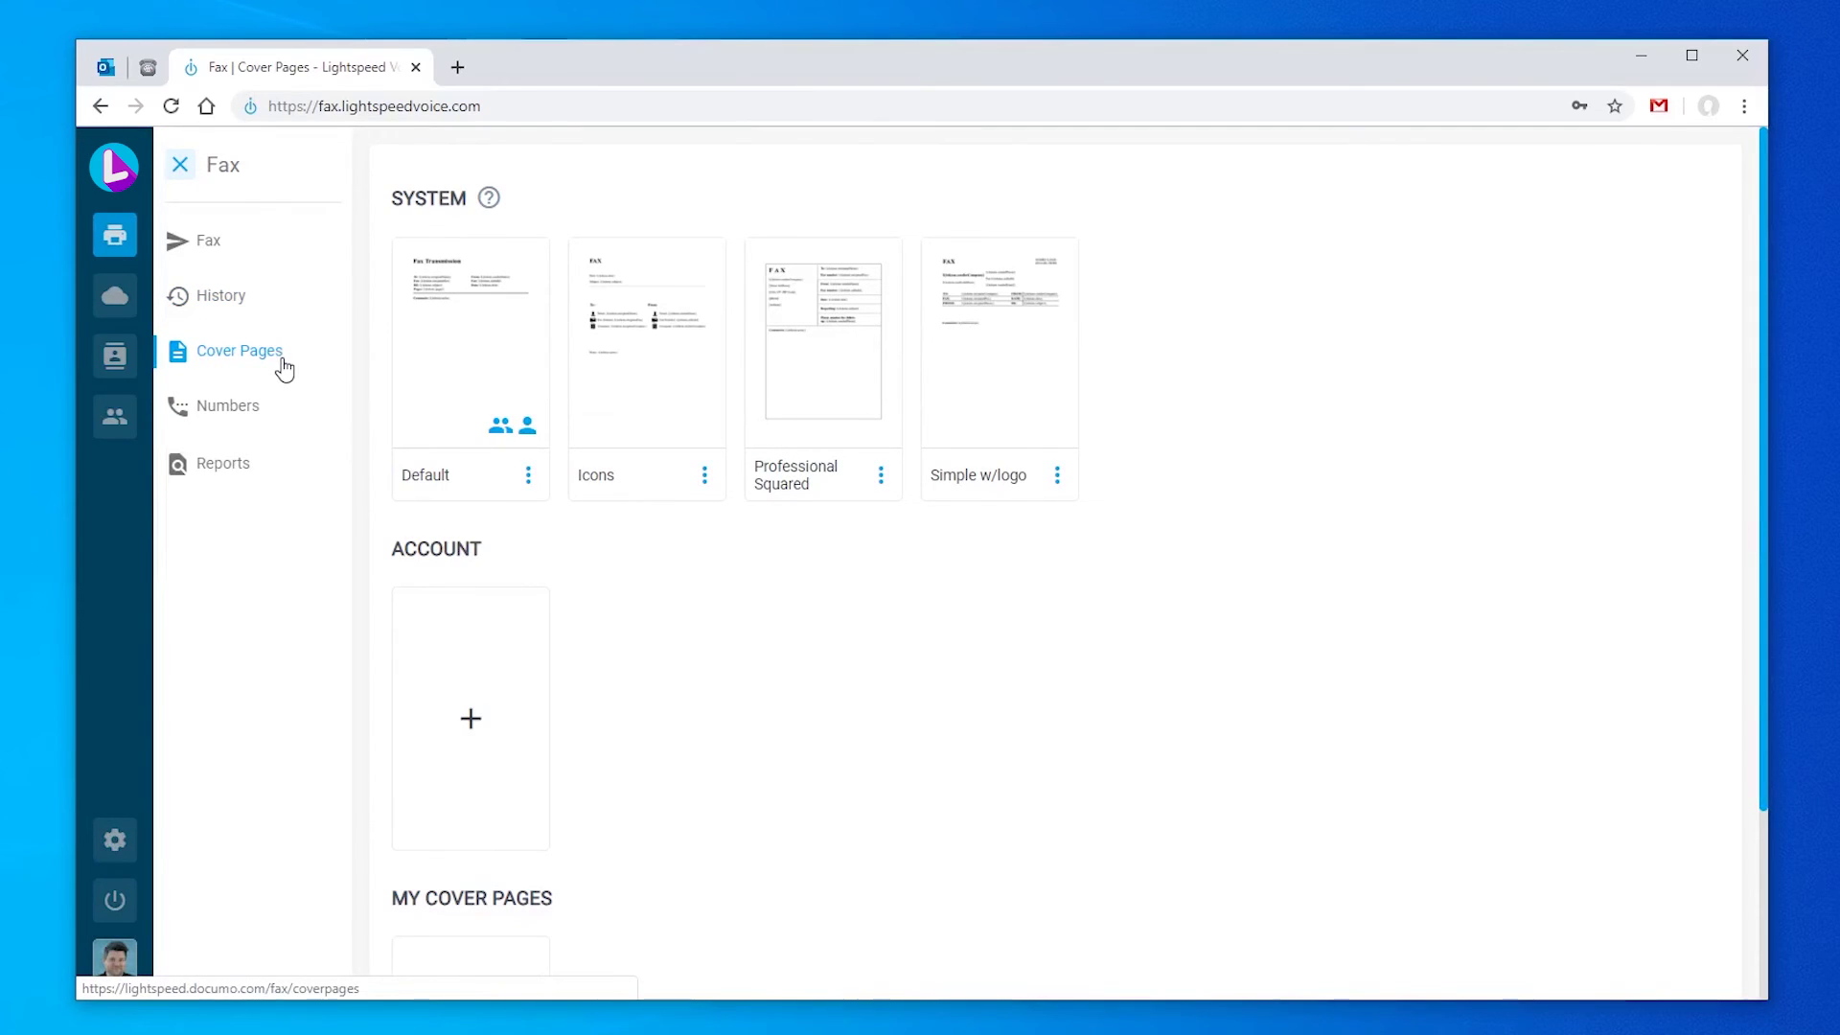
left_click(537, 489)
left_click(560, 534)
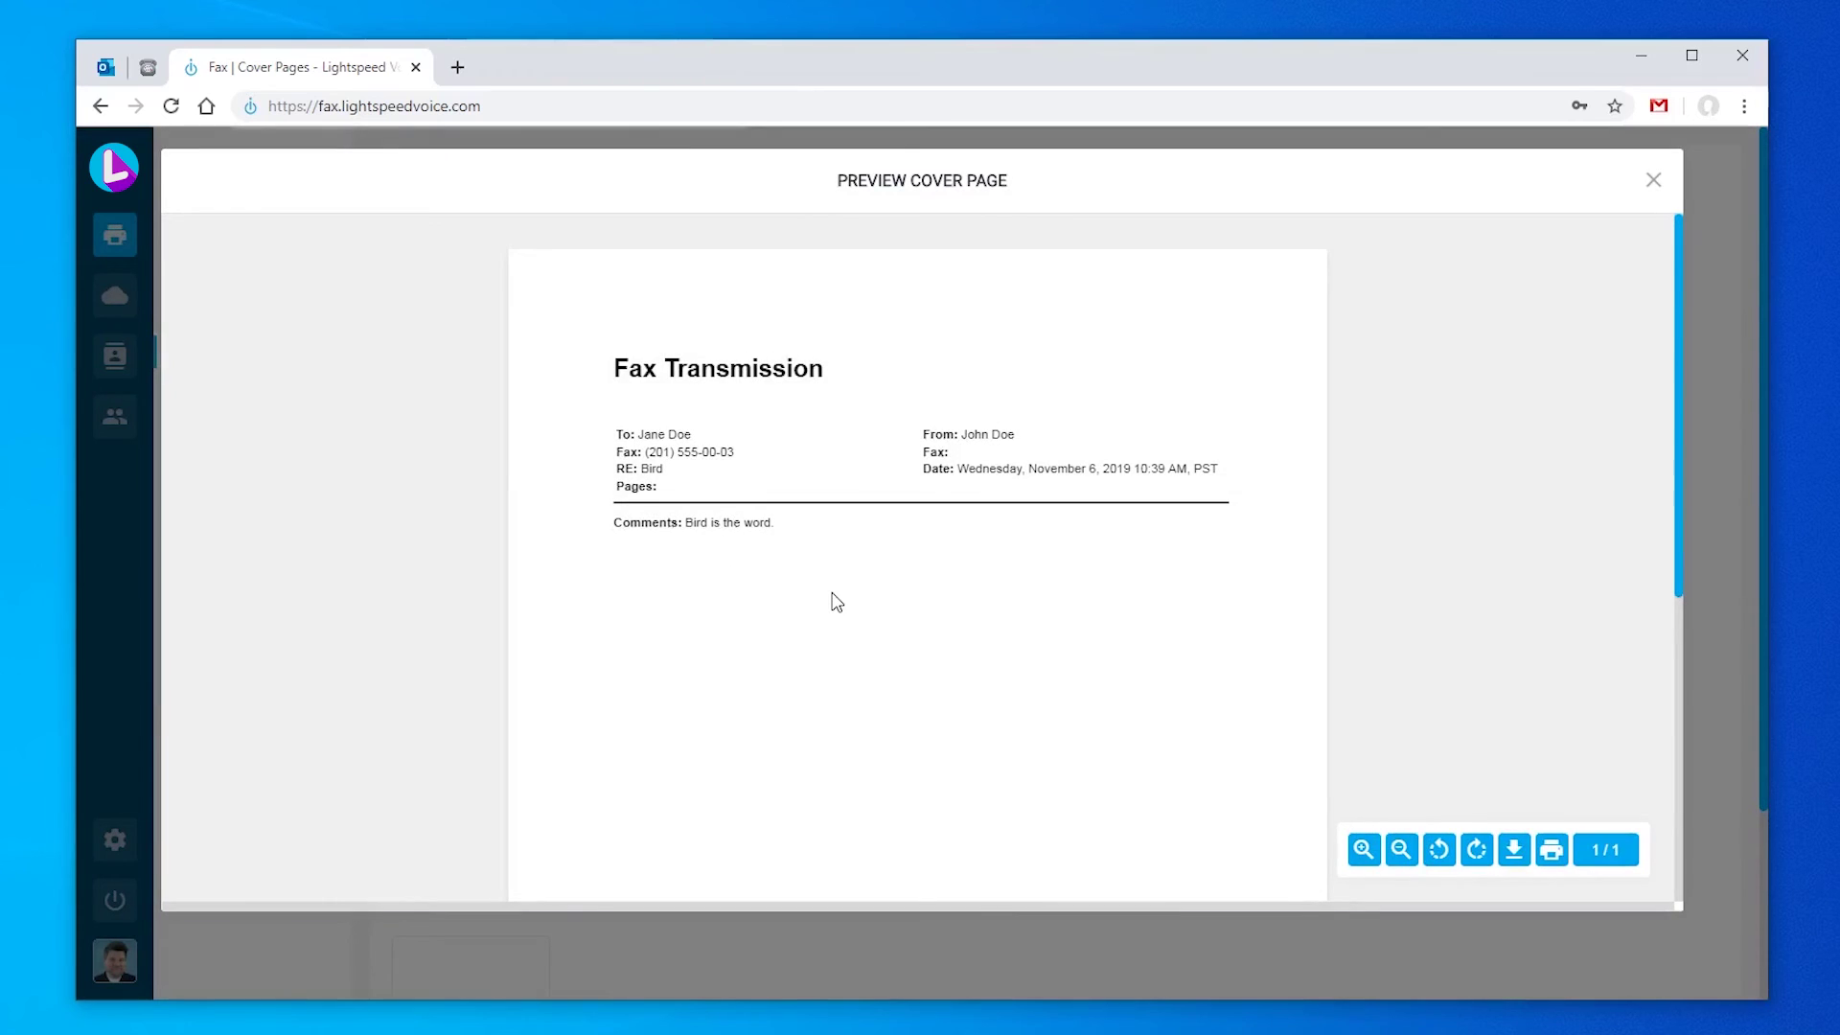
left_click(1363, 849)
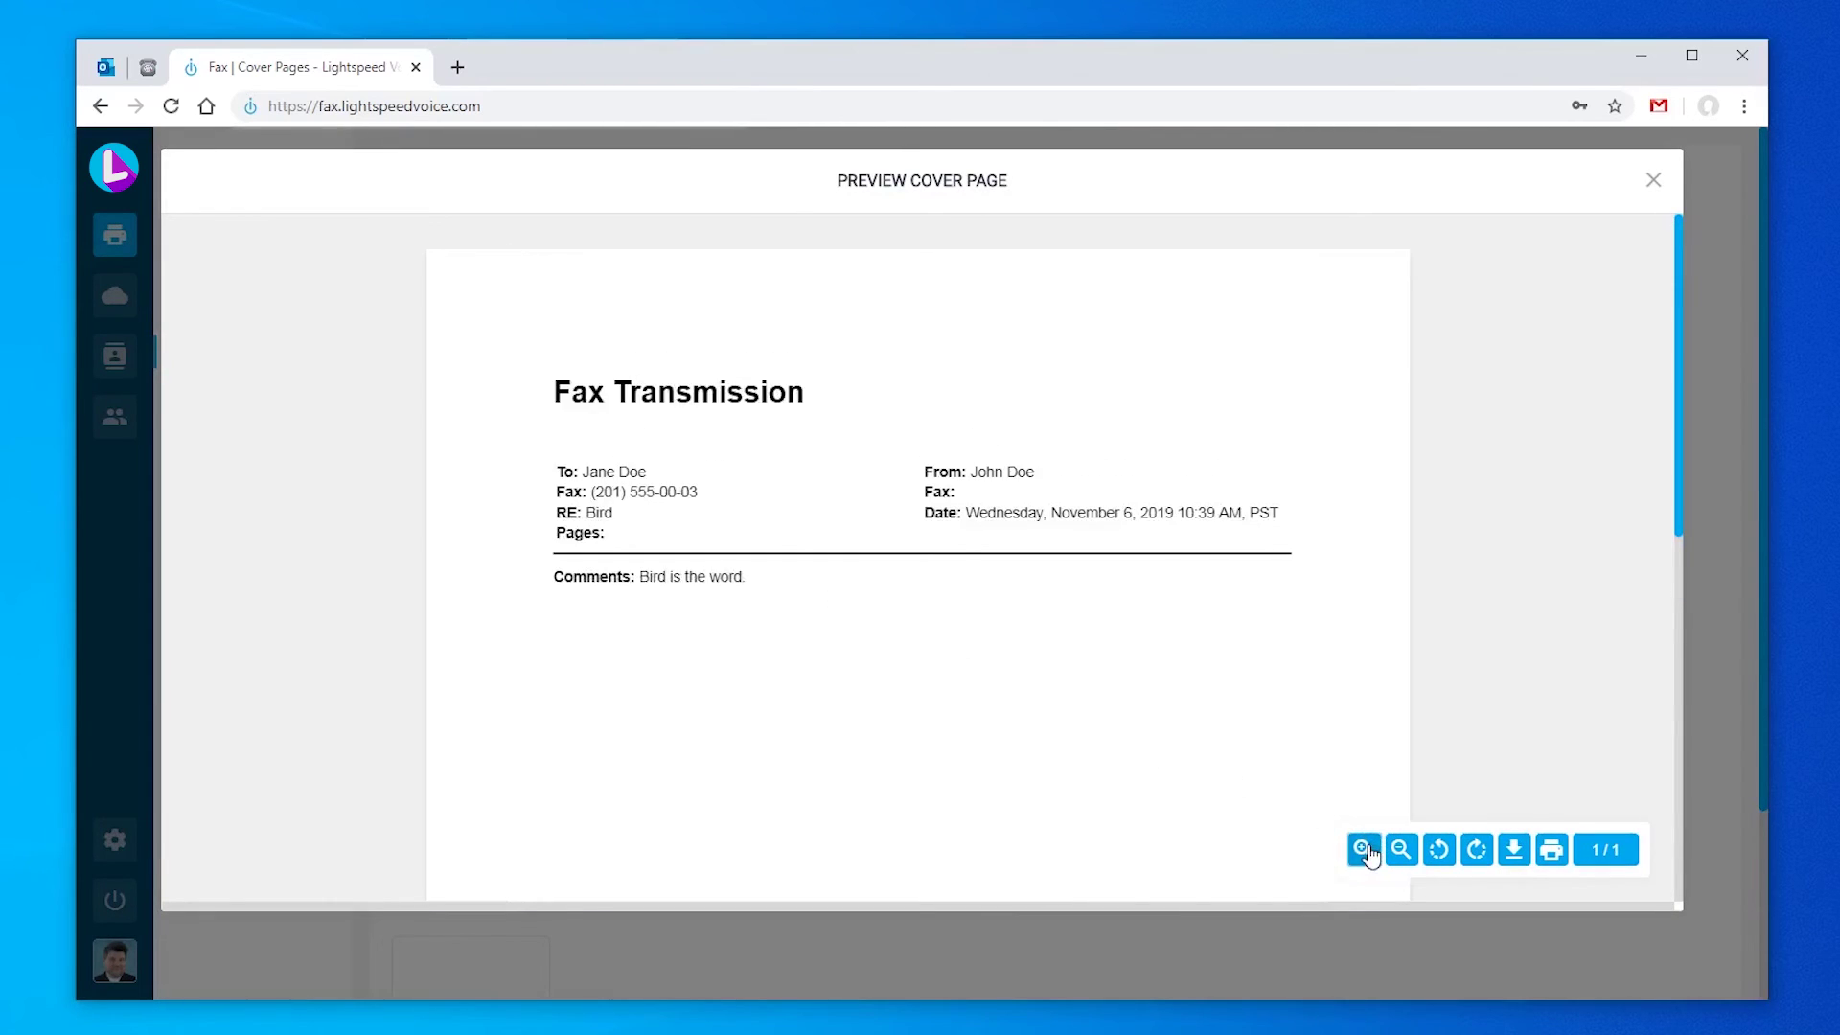
left_click(1364, 849)
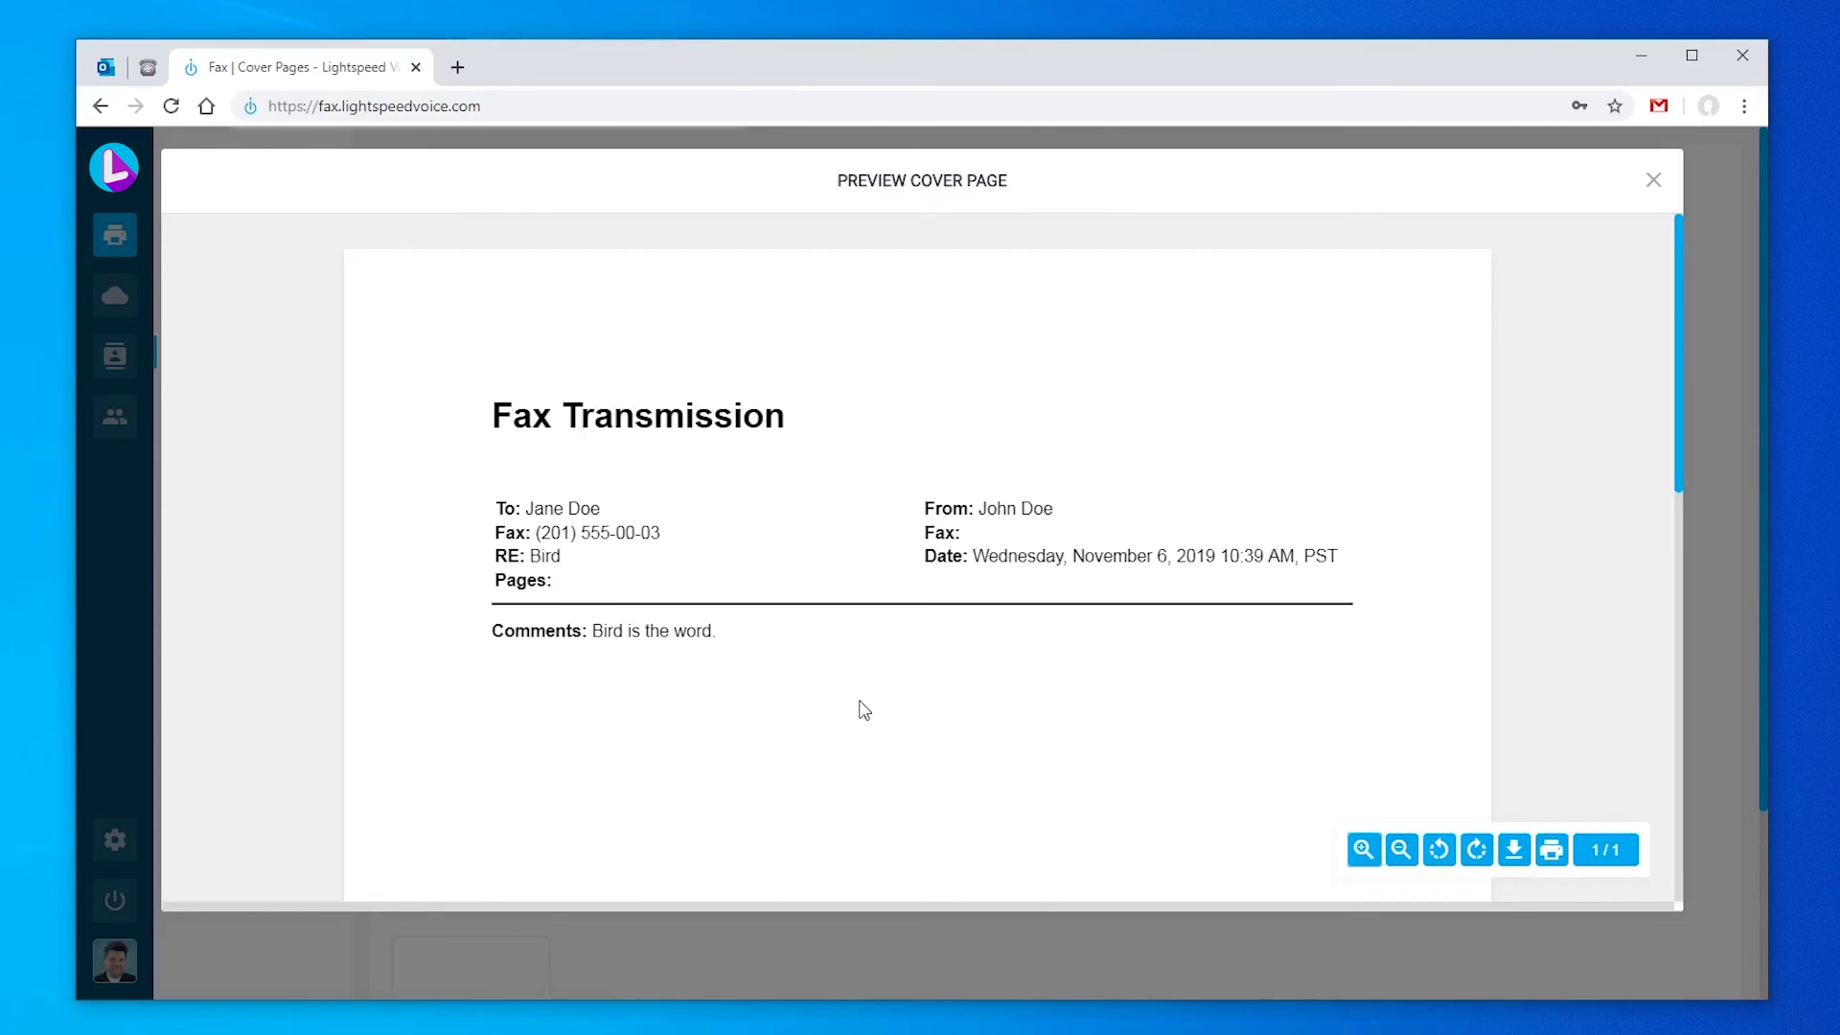
left_click(1653, 180)
scroll(786, 584, "down", 3)
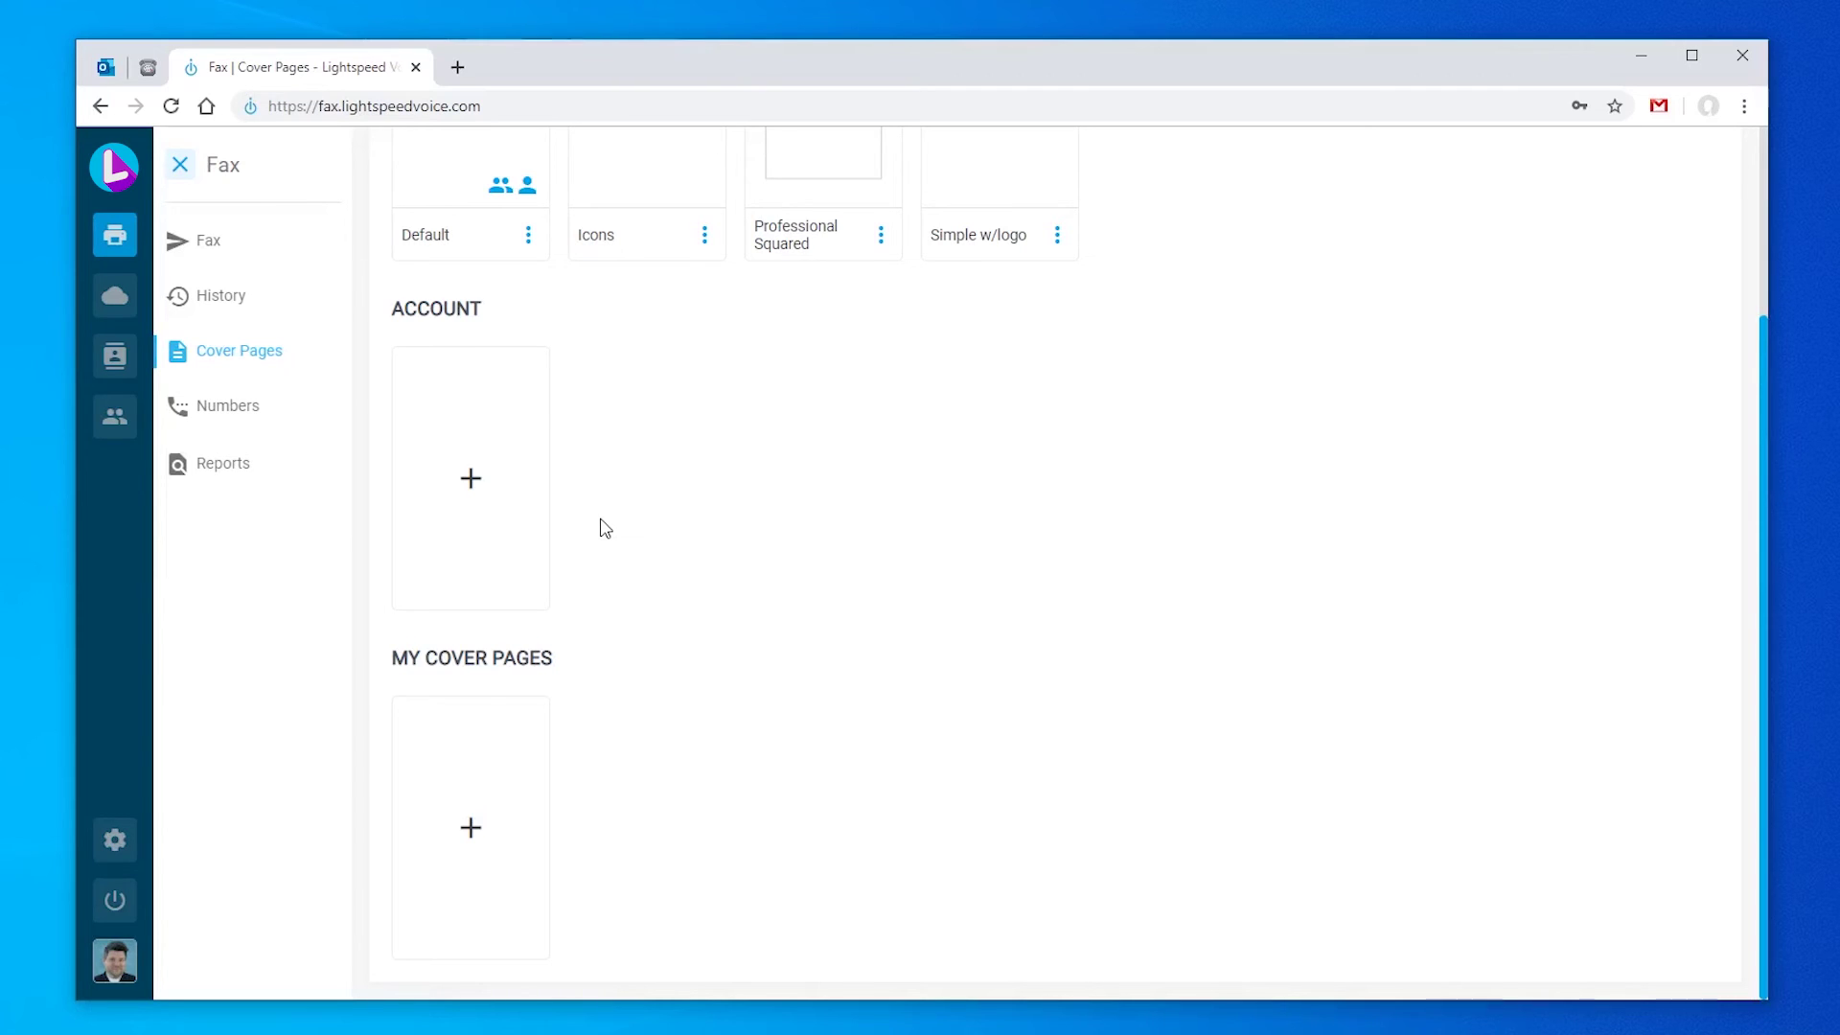
left_click(456, 490)
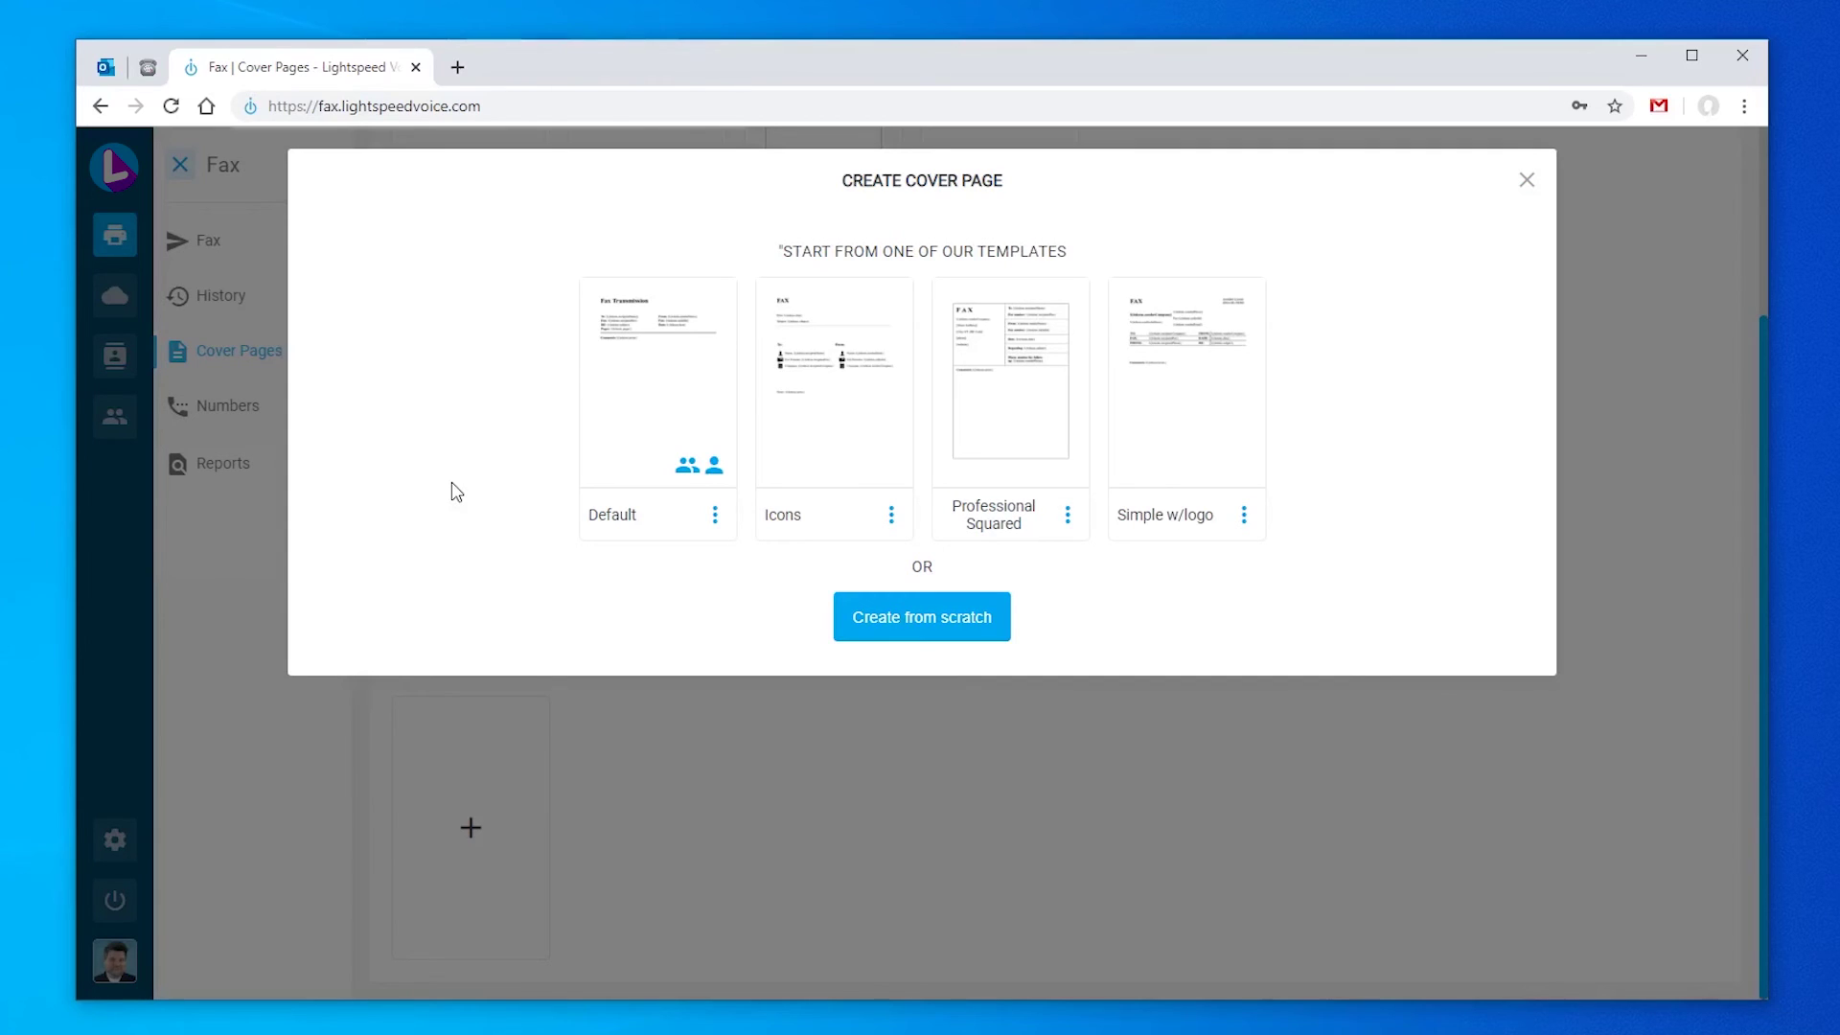
Step: Base the cover page on the Default template and add a bold 'Sender Company:' label after Date
left_click(670, 423)
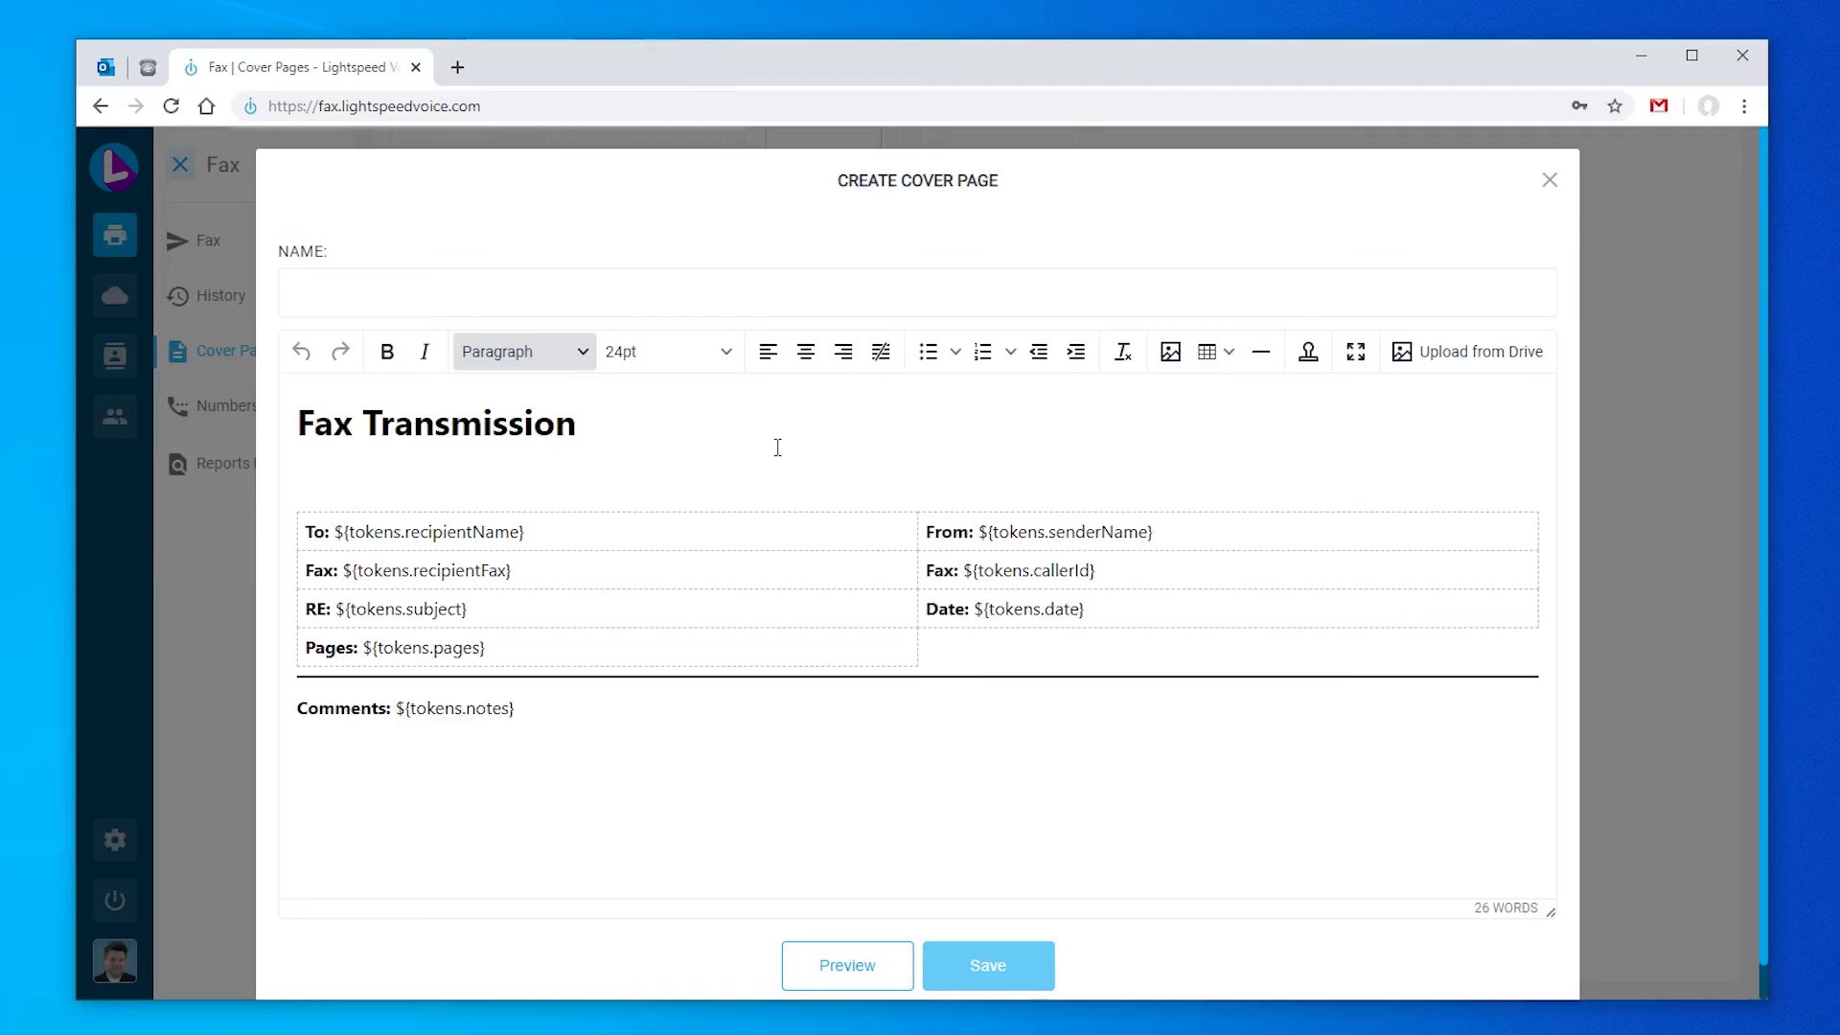
left_click(952, 642)
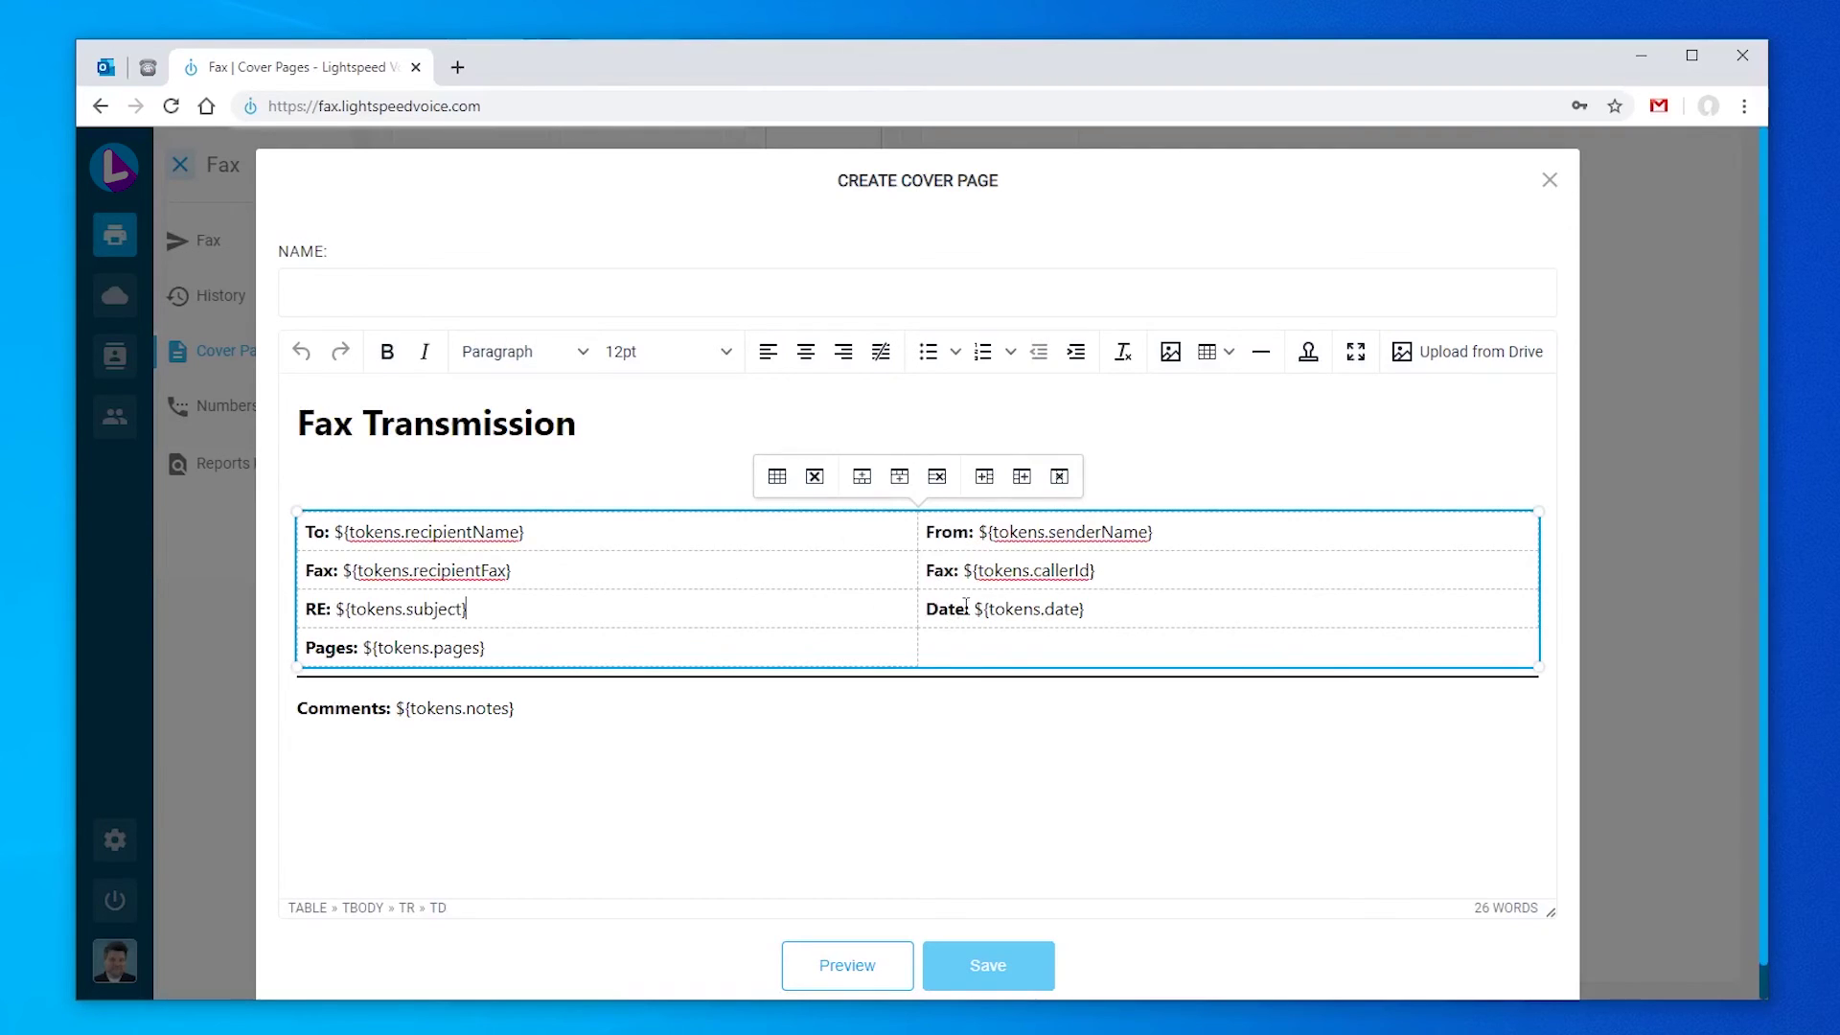
type("Sender Company:")
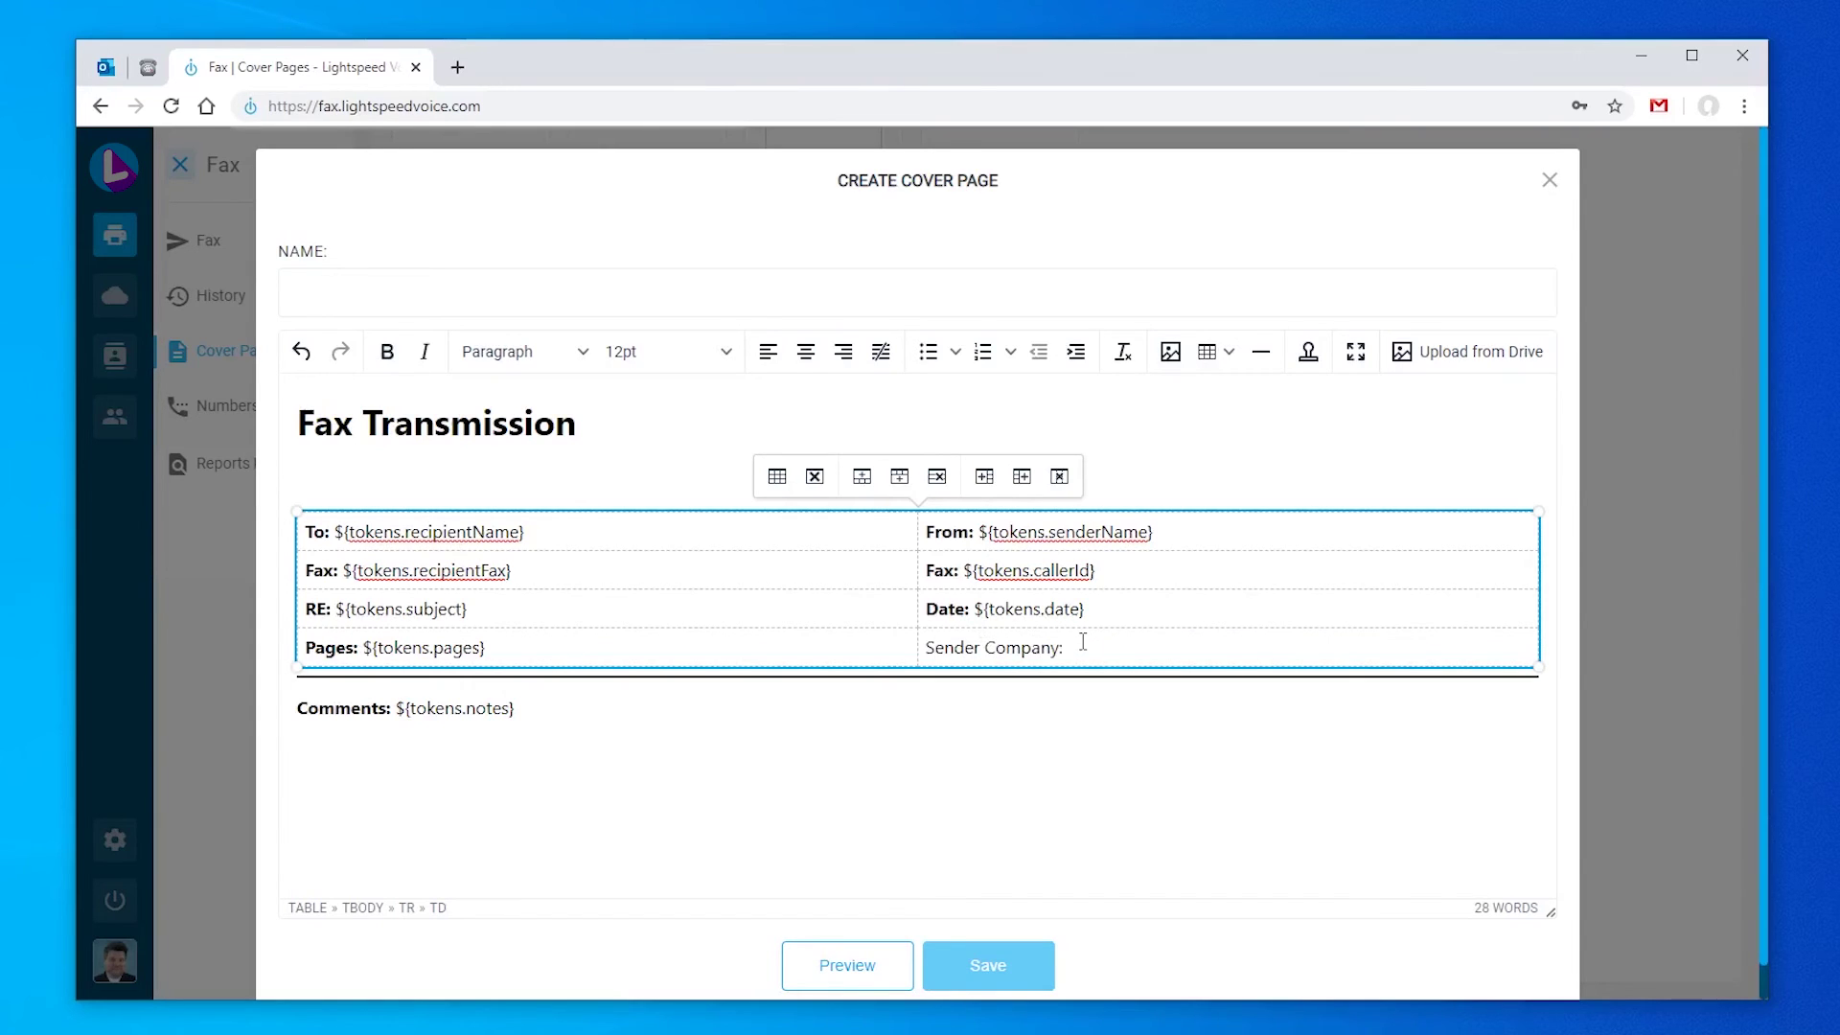
left_click_drag(1079, 644, 926, 647)
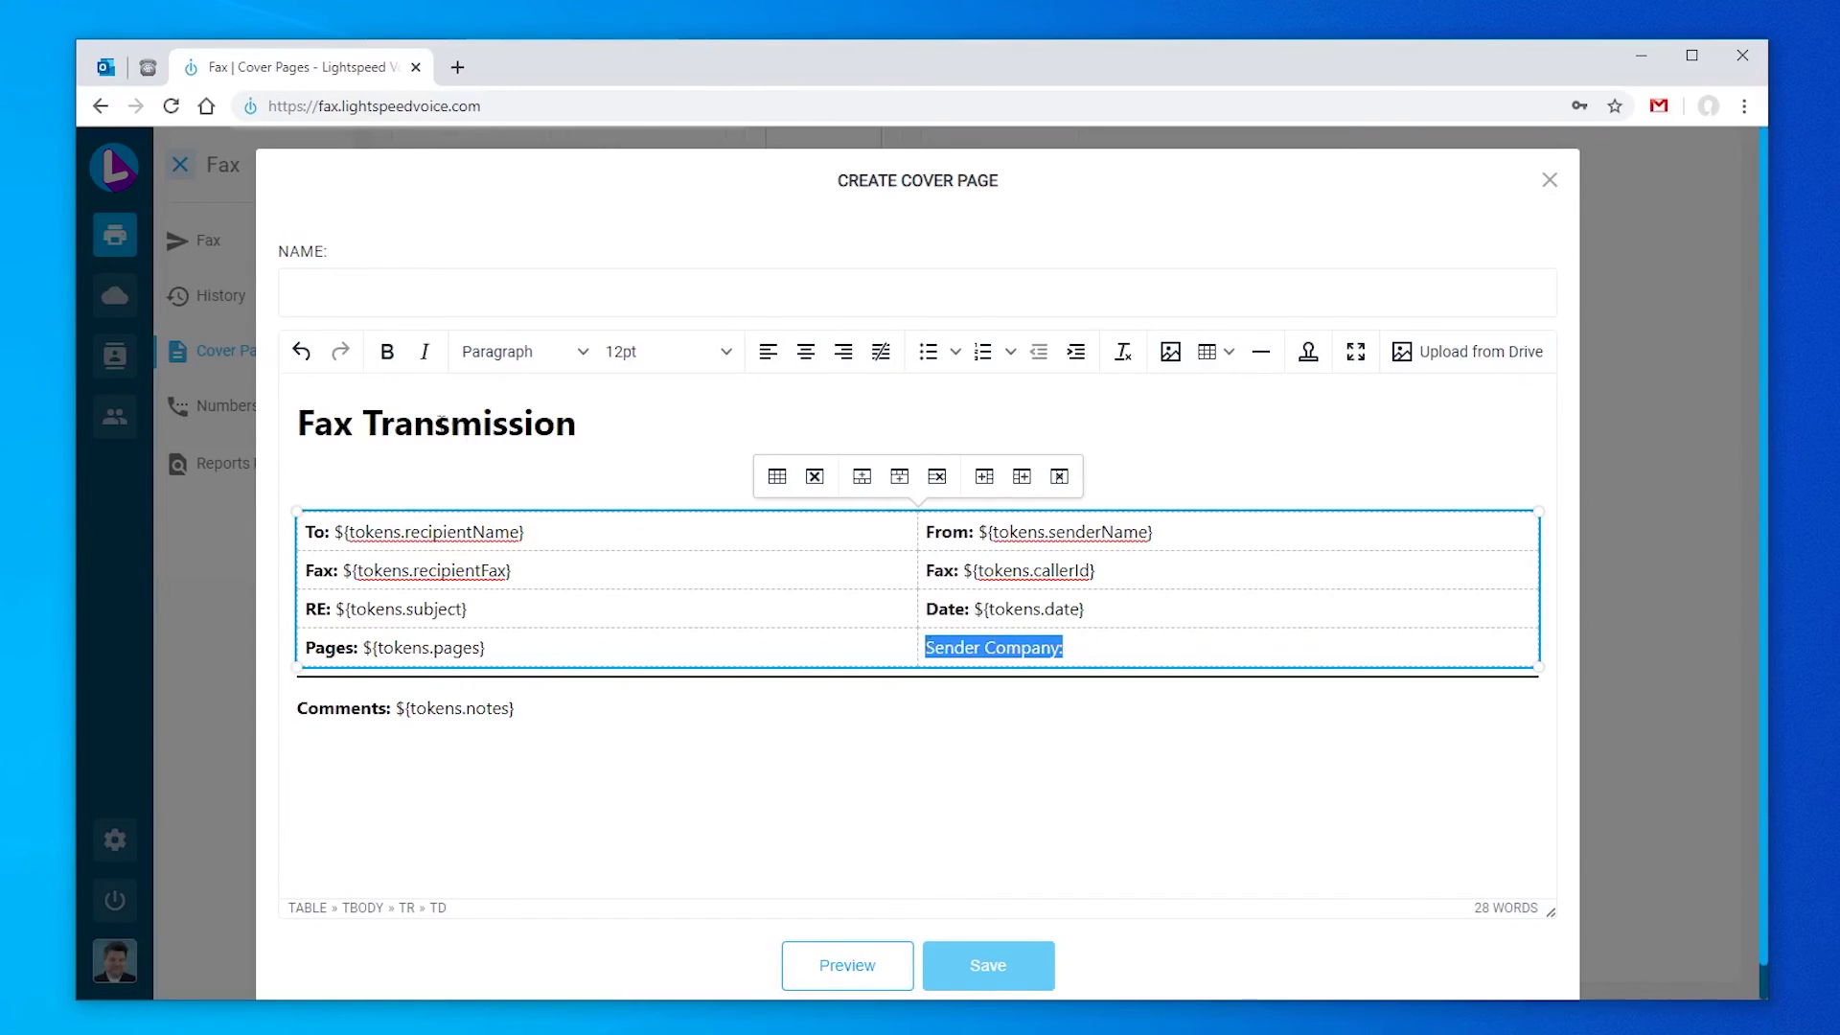
key("ctrl+b")
Step: Insert the Sender Company placeholder beside the label, in non-bold text
left_click(1110, 649)
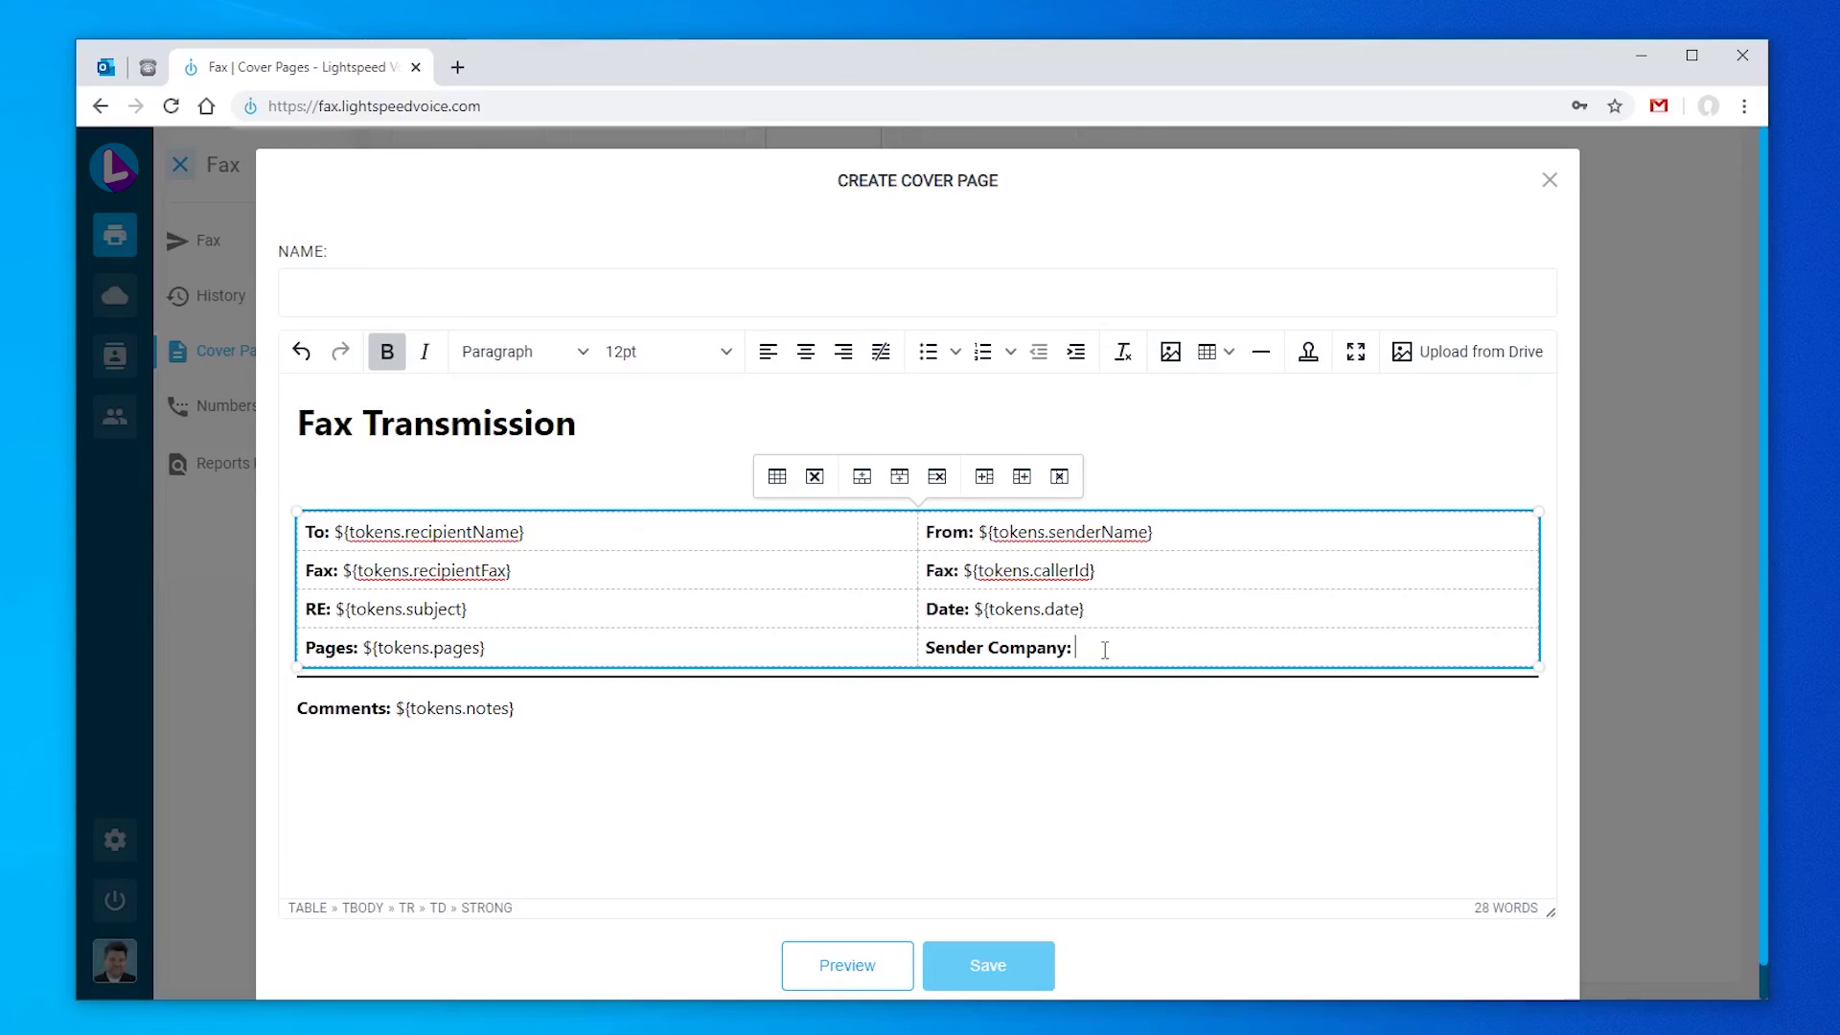
left_click(1308, 355)
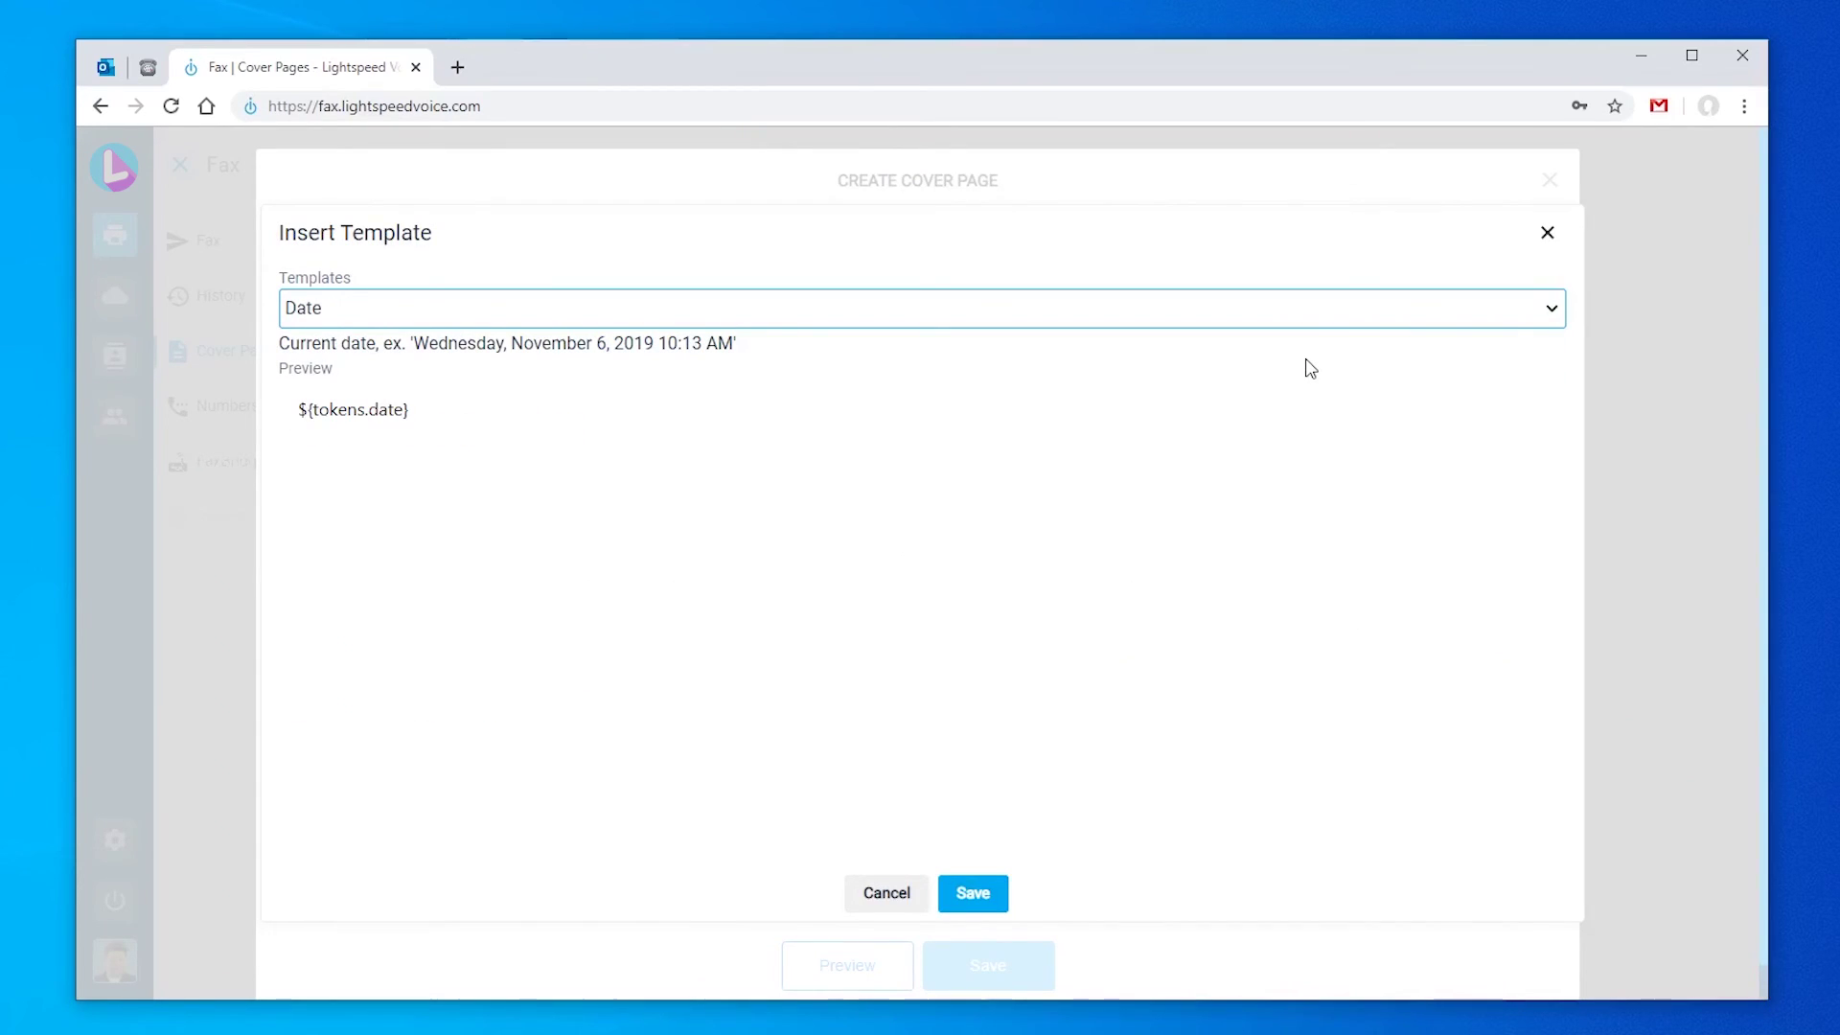
left_click(1550, 312)
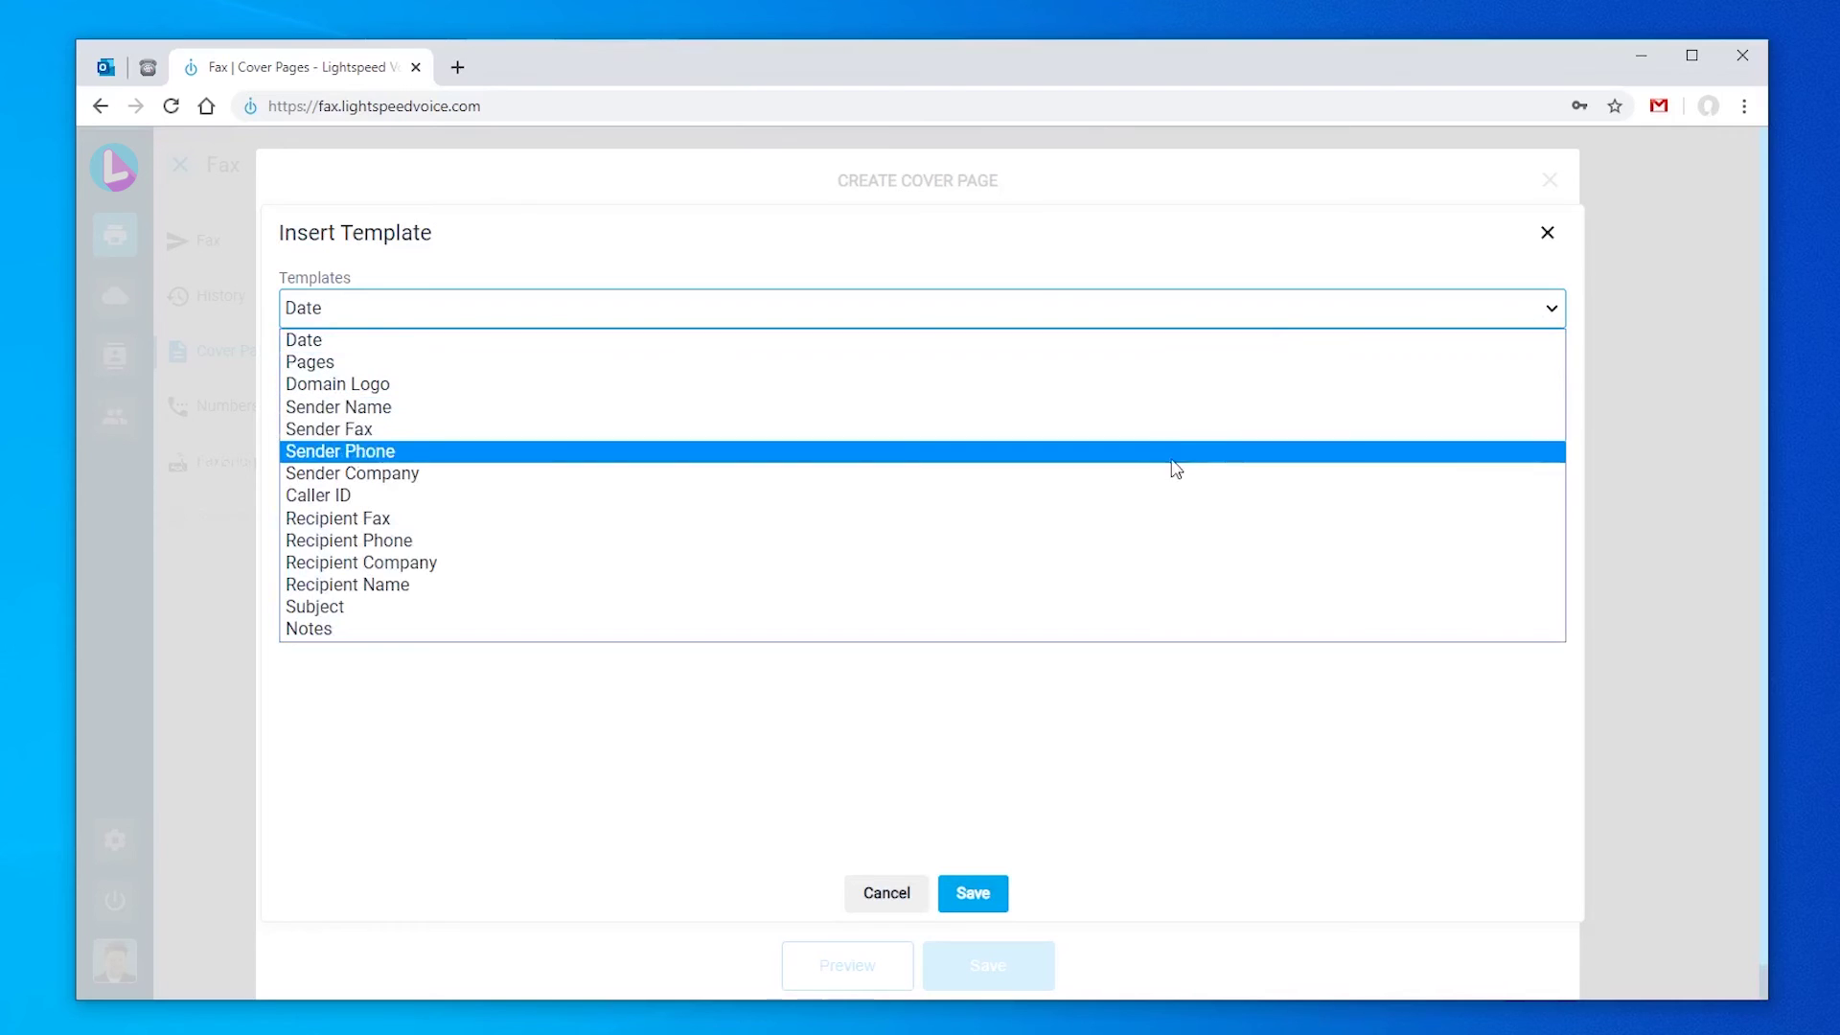
left_click(1162, 476)
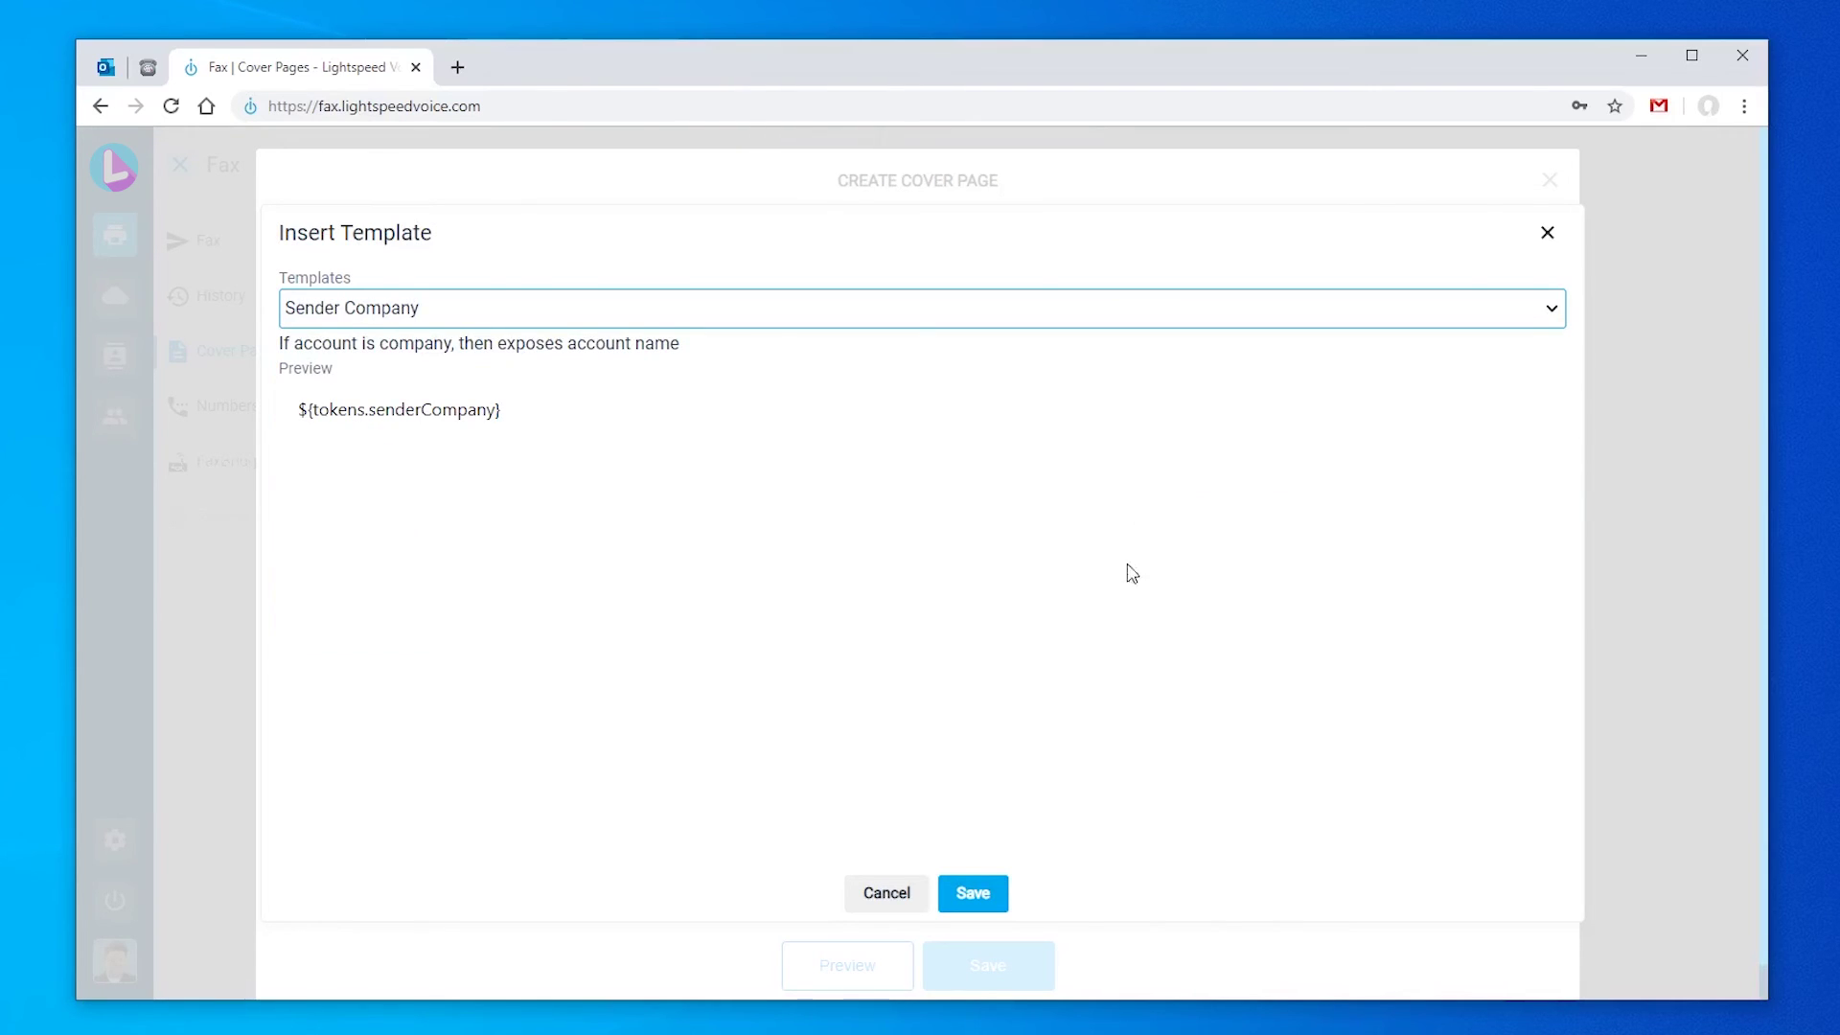
left_click(978, 901)
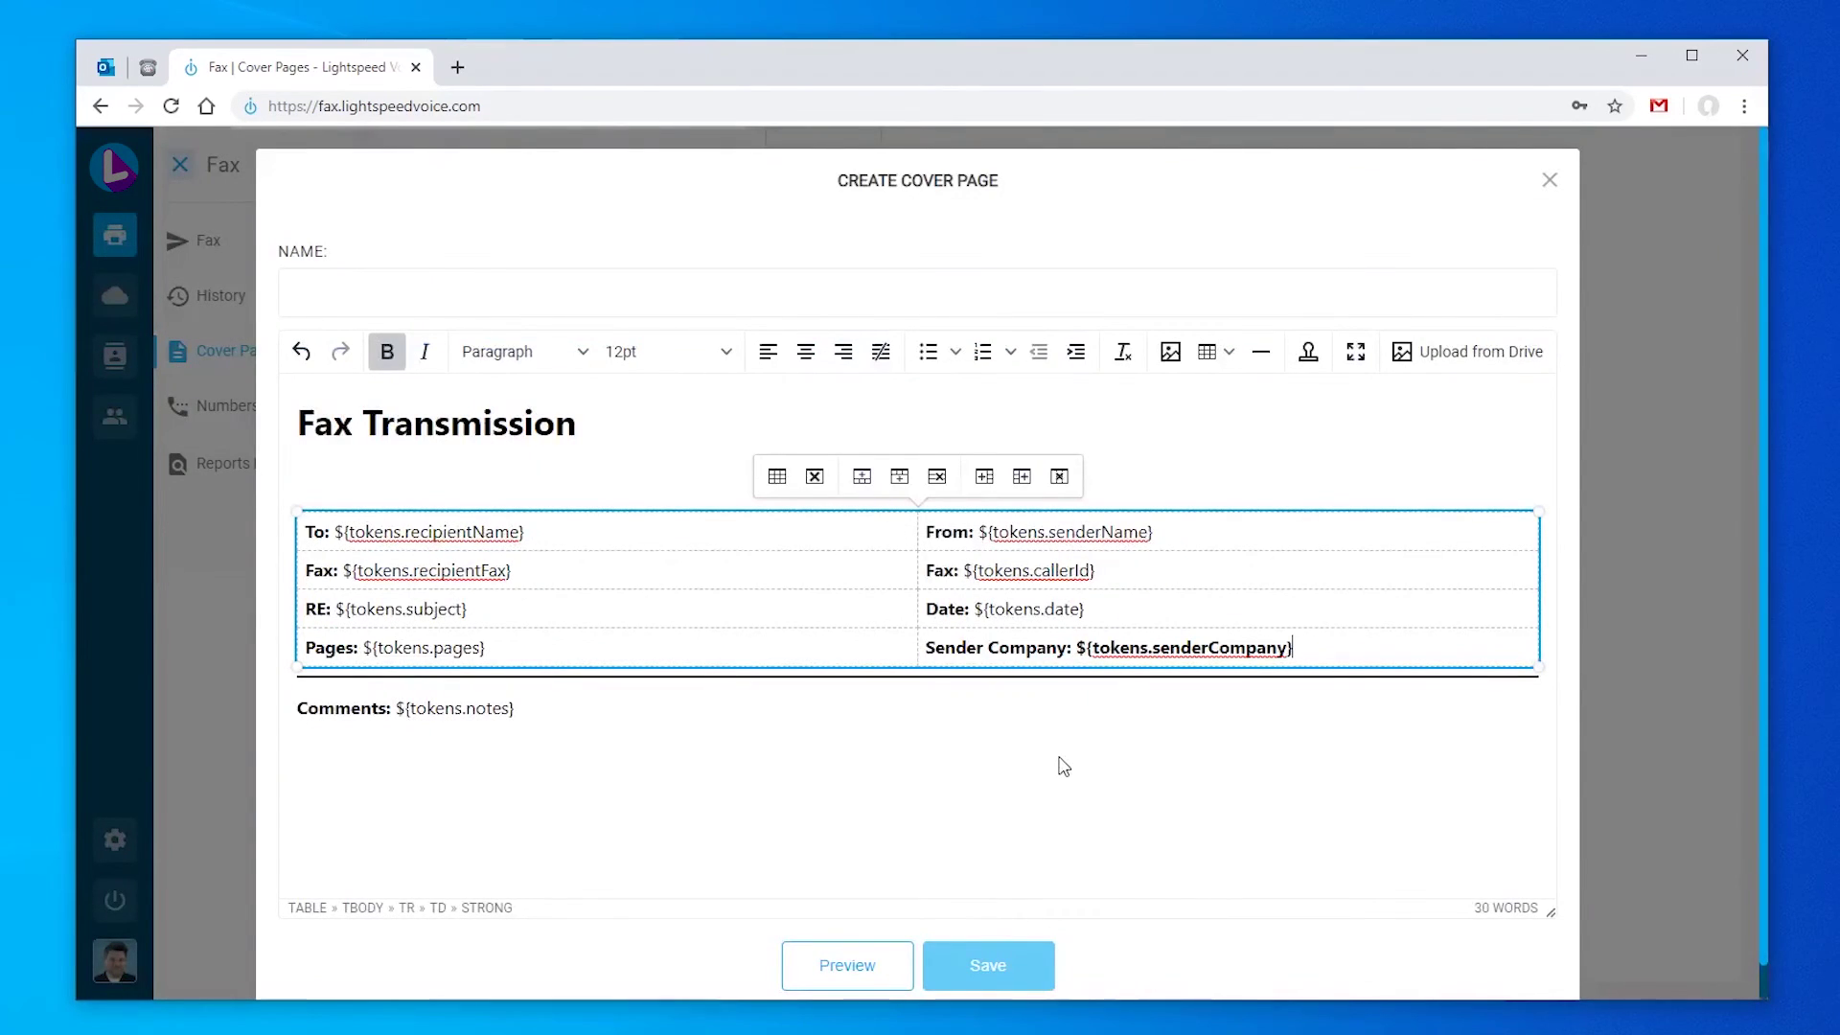
left_click_drag(1078, 648, 1294, 648)
key("ctrl+b")
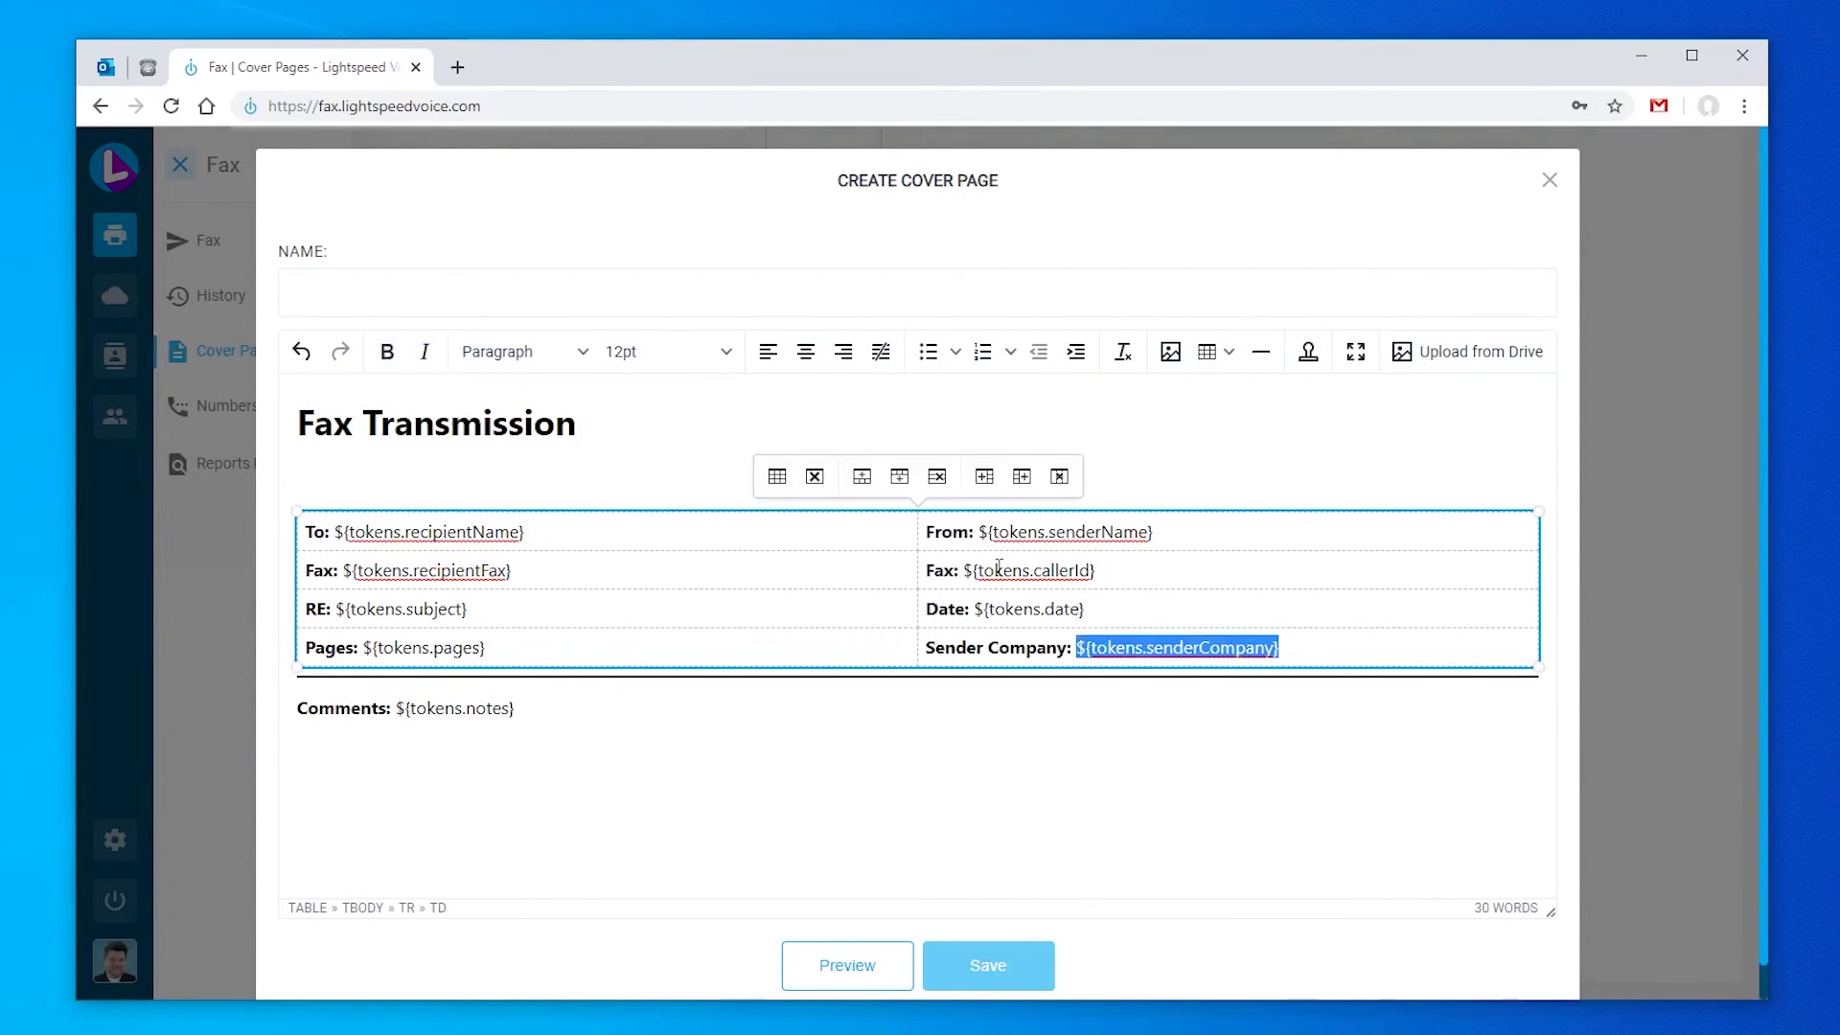
left_click(1310, 652)
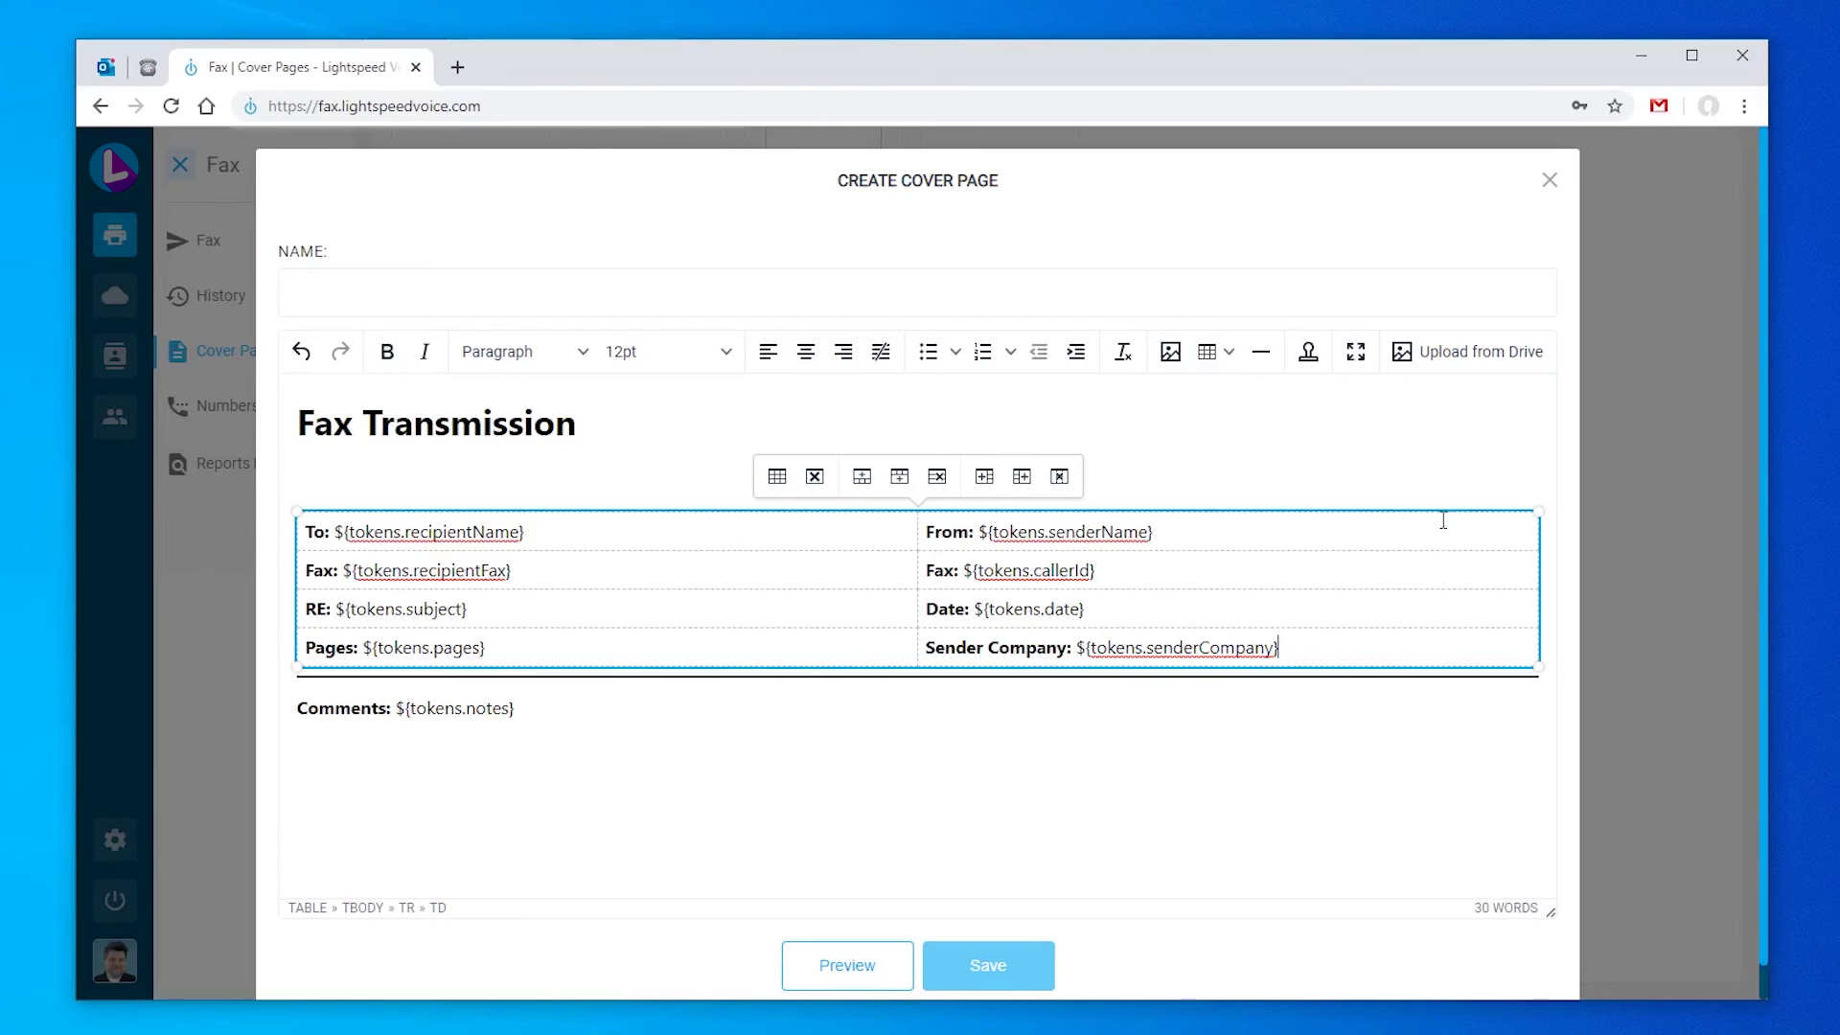
Step: Upload the blue_logo2.png logo through the File Manager as a public file
left_click(1455, 357)
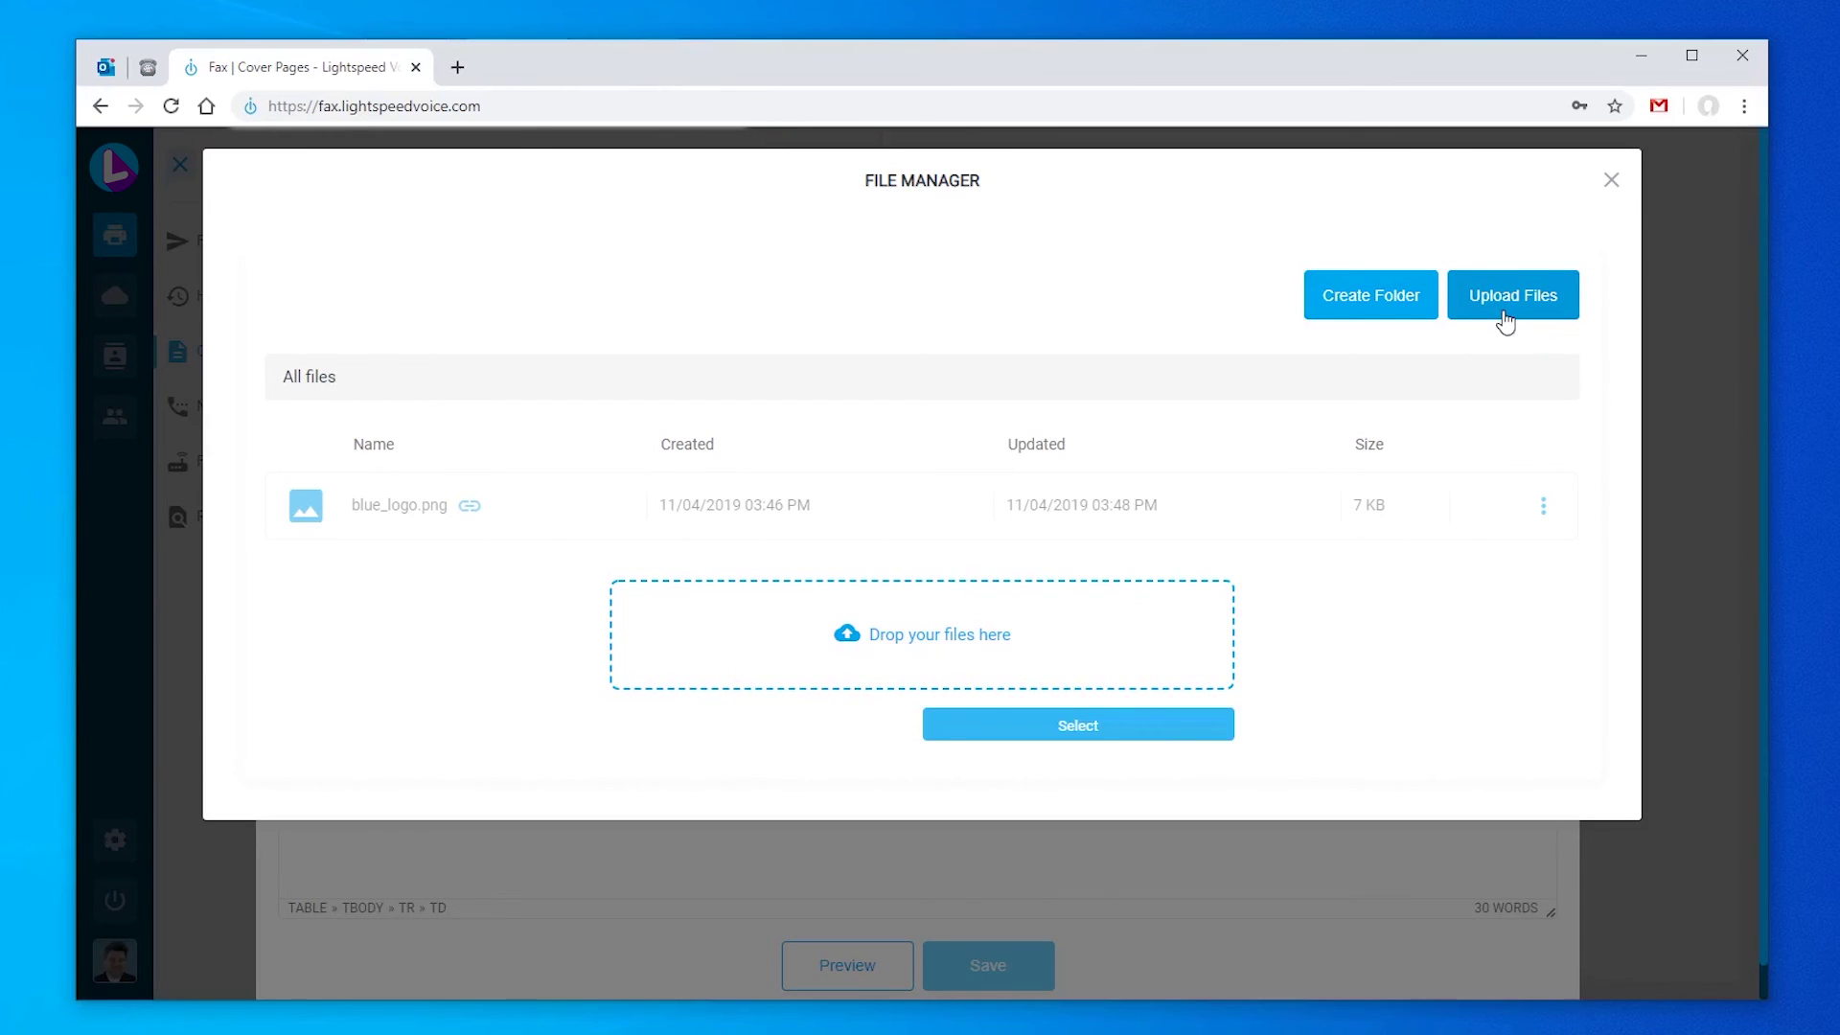
left_click(1542, 299)
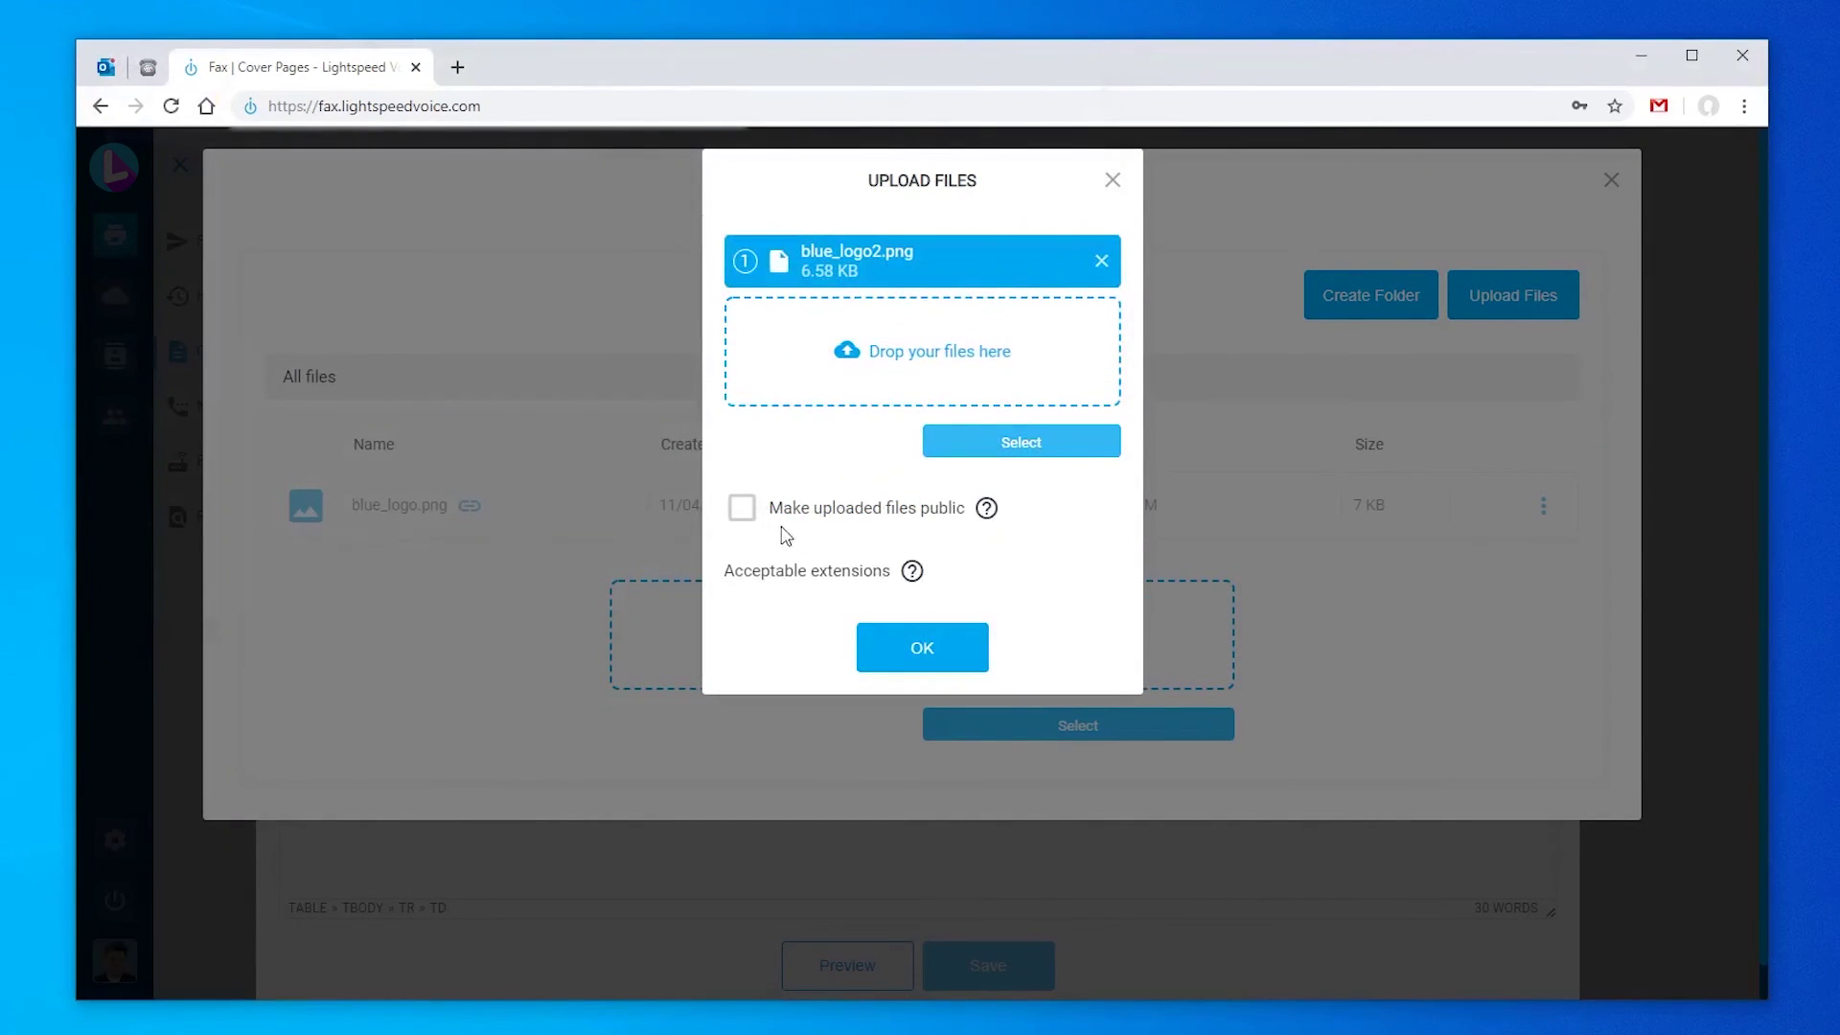
left_click(746, 514)
left_click(931, 648)
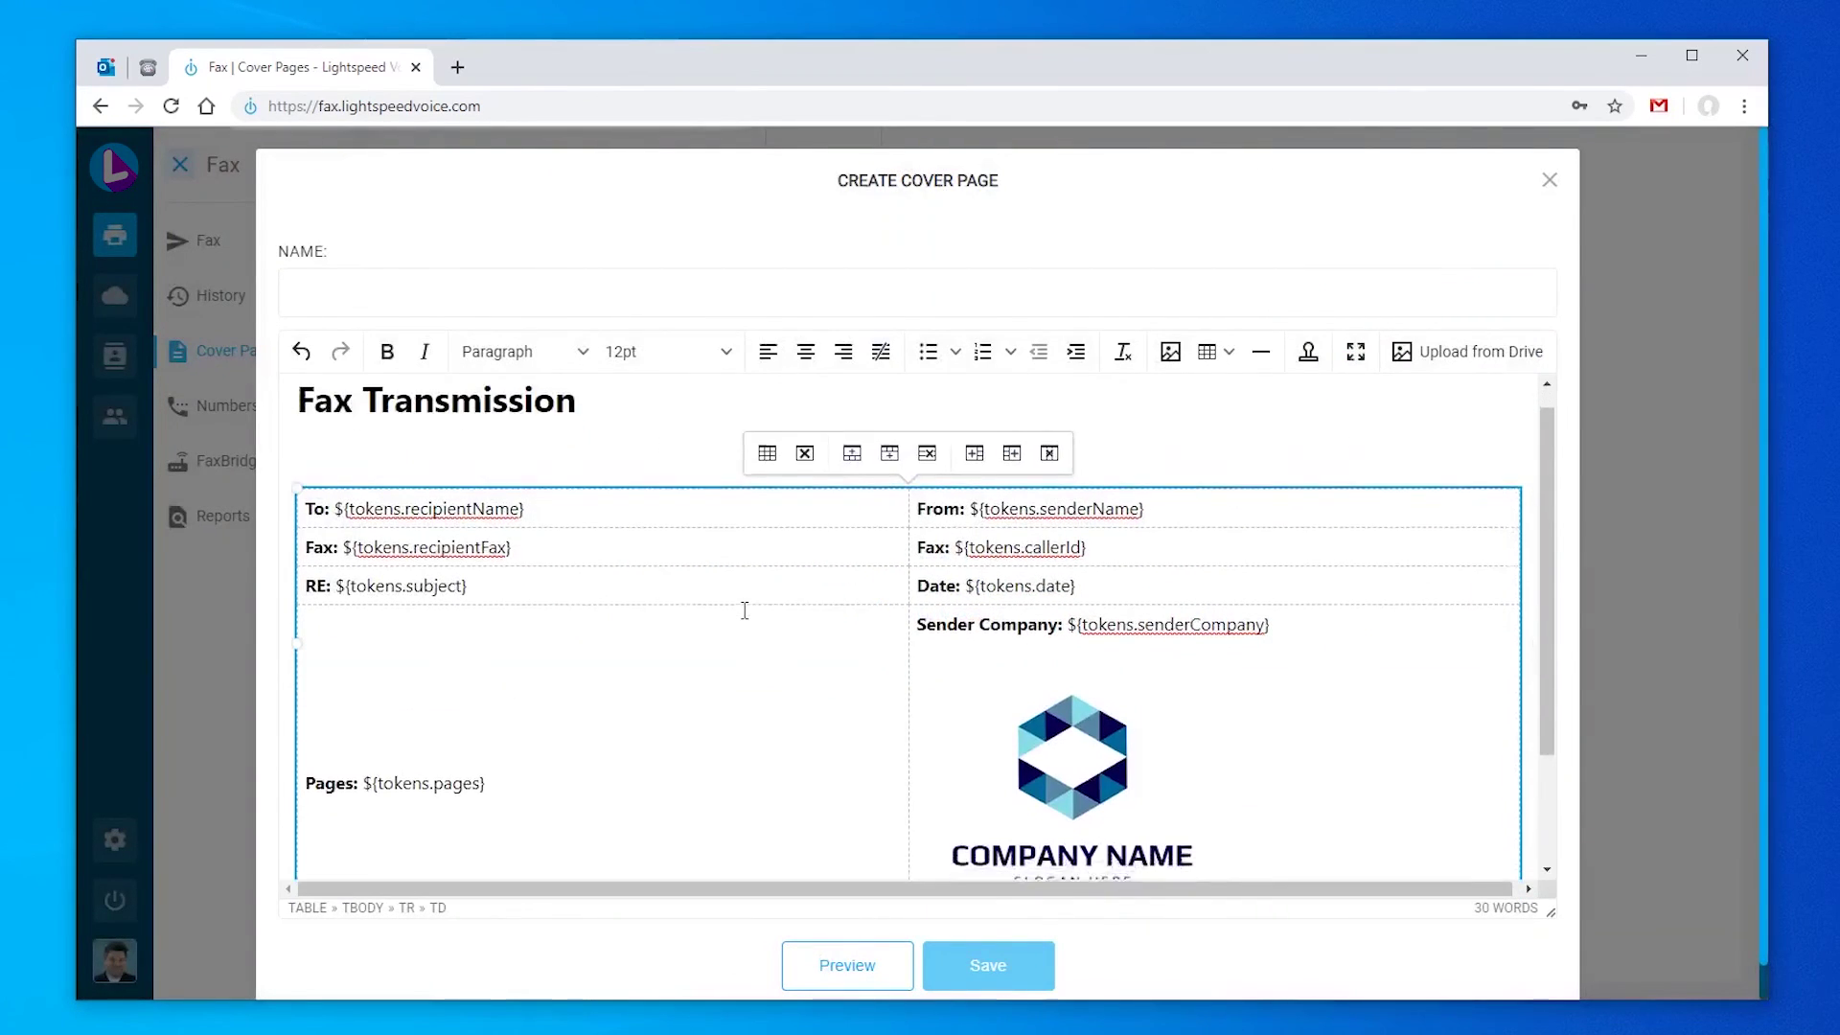
Step: Move the logo above the details table and check the result in the preview
scroll(744, 610, "down", 2)
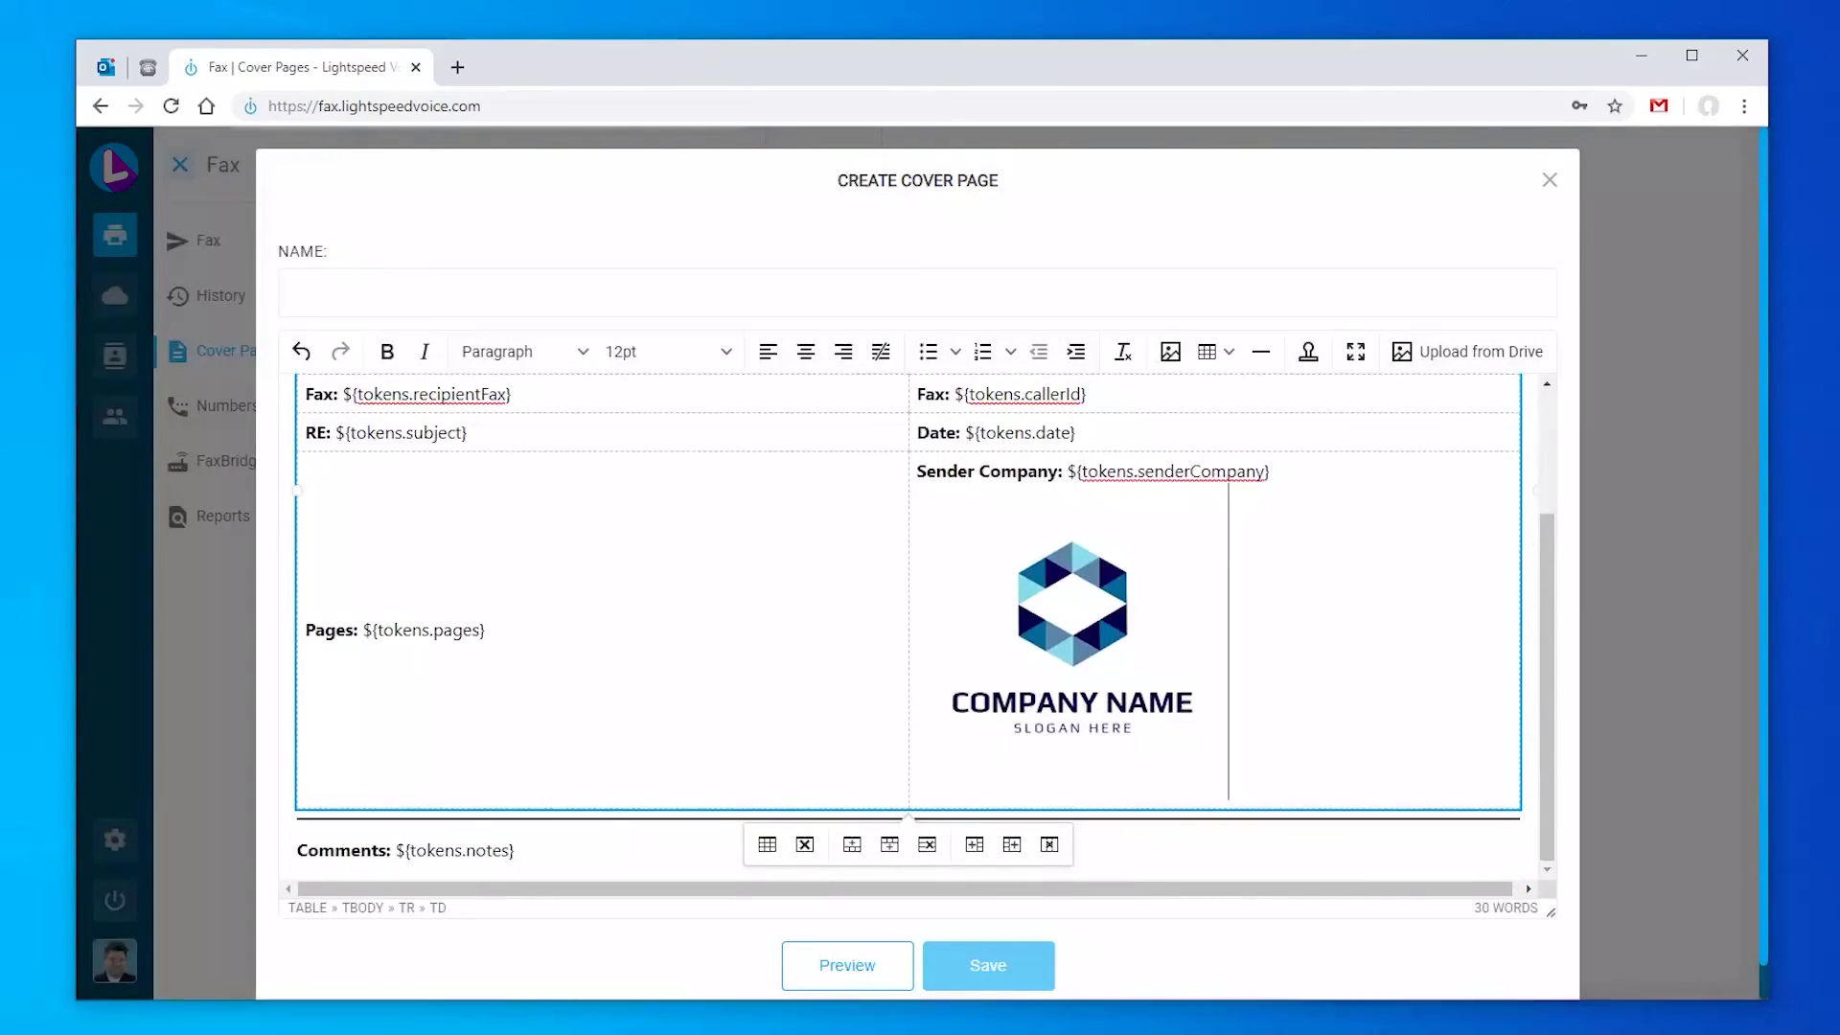
left_click(1110, 633)
scroll(1110, 632, "up", 3)
left_click_drag(1114, 808, 406, 481)
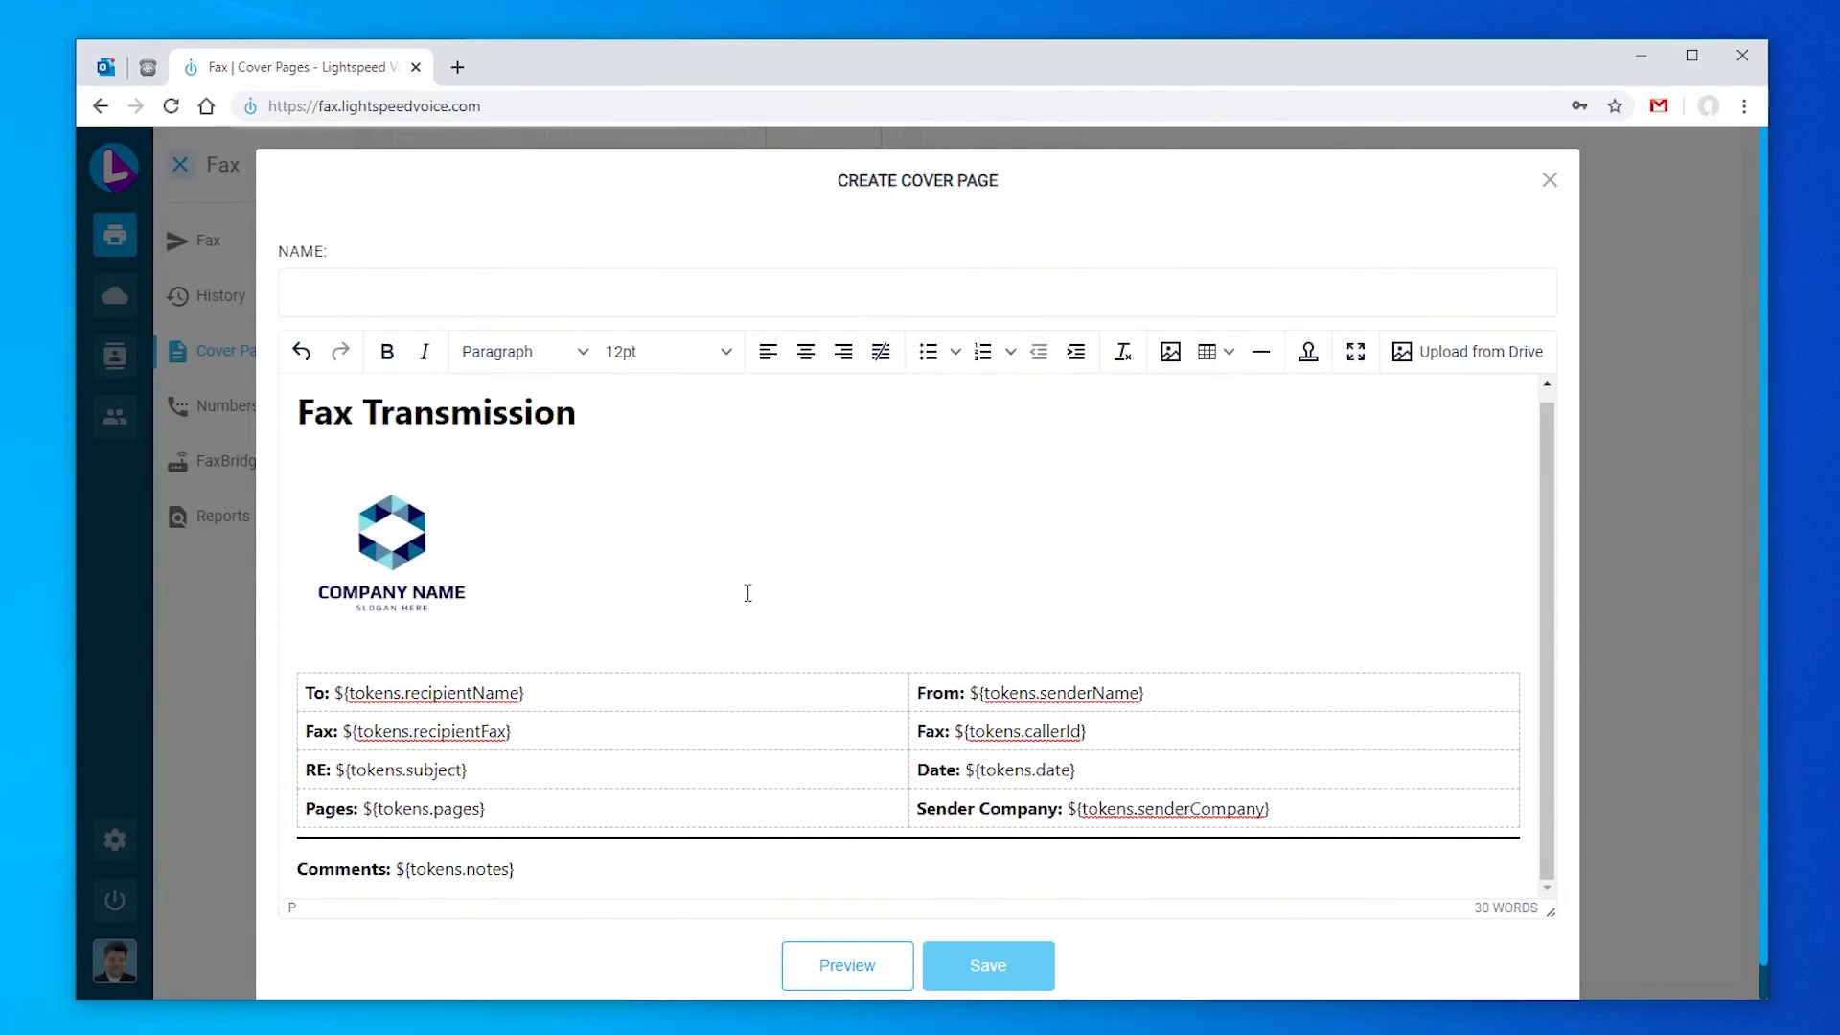
left_click(845, 968)
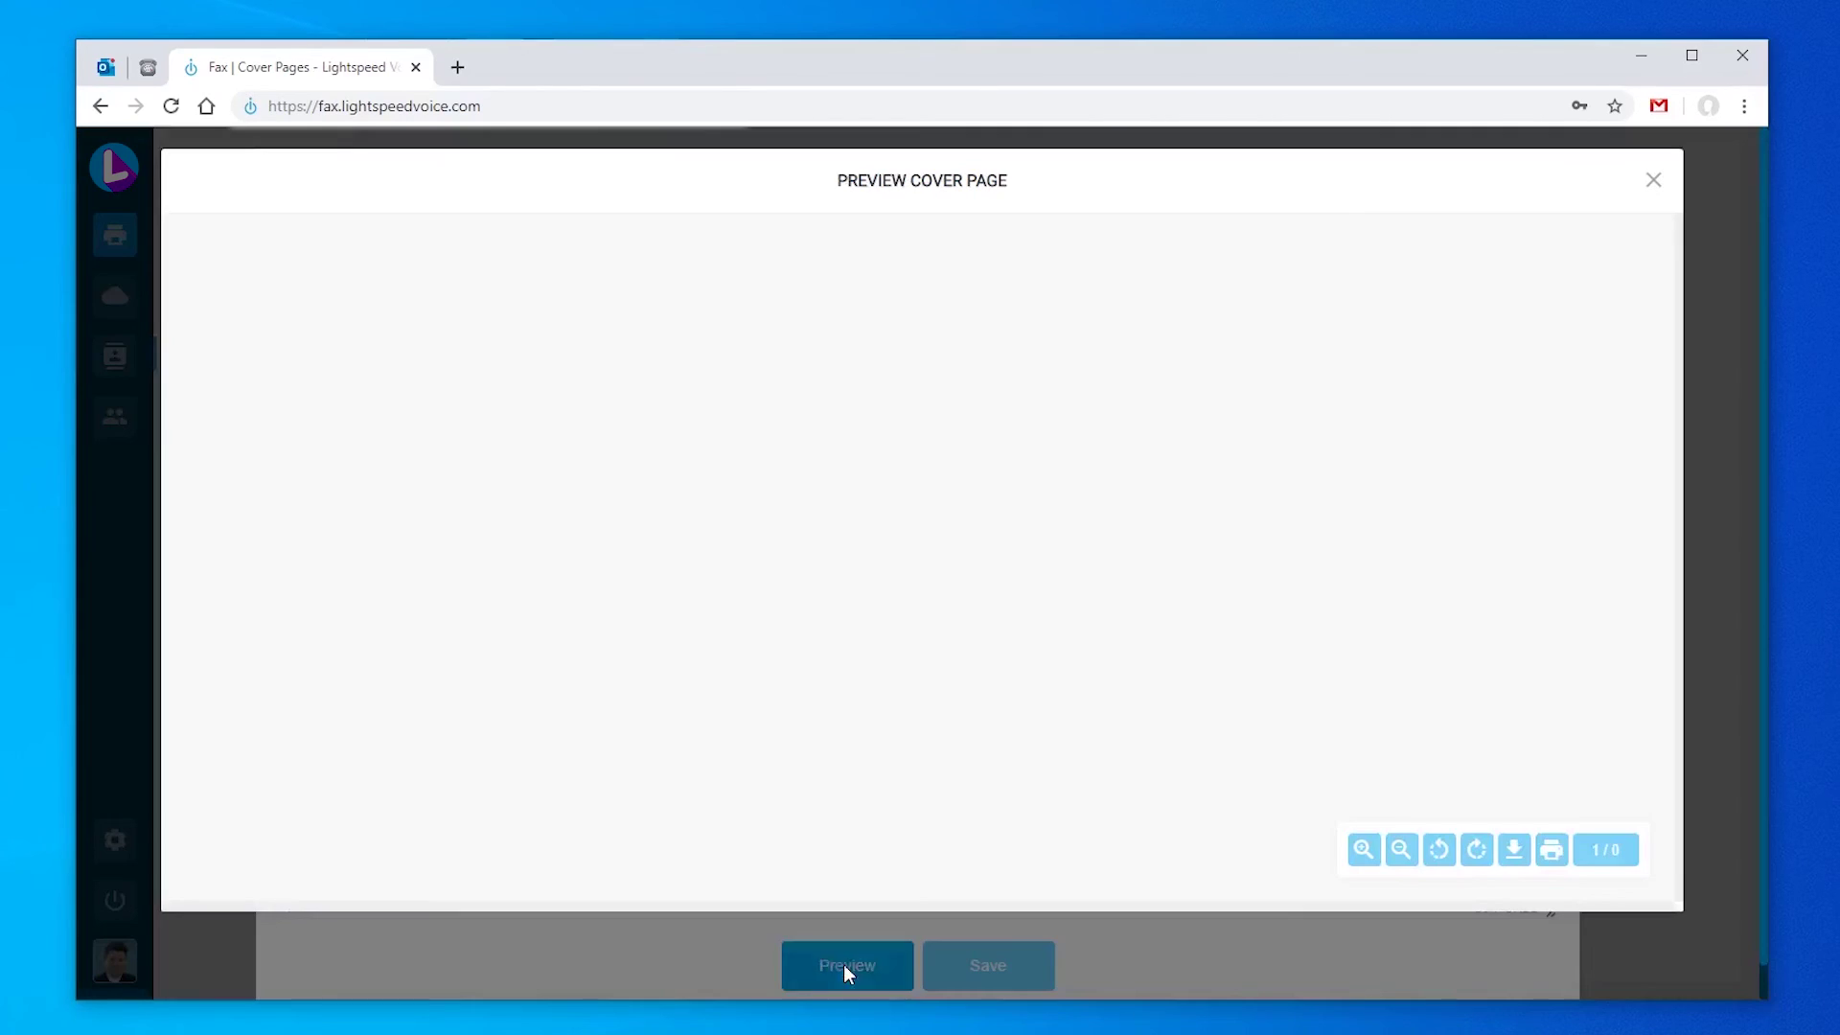
left_click(1653, 180)
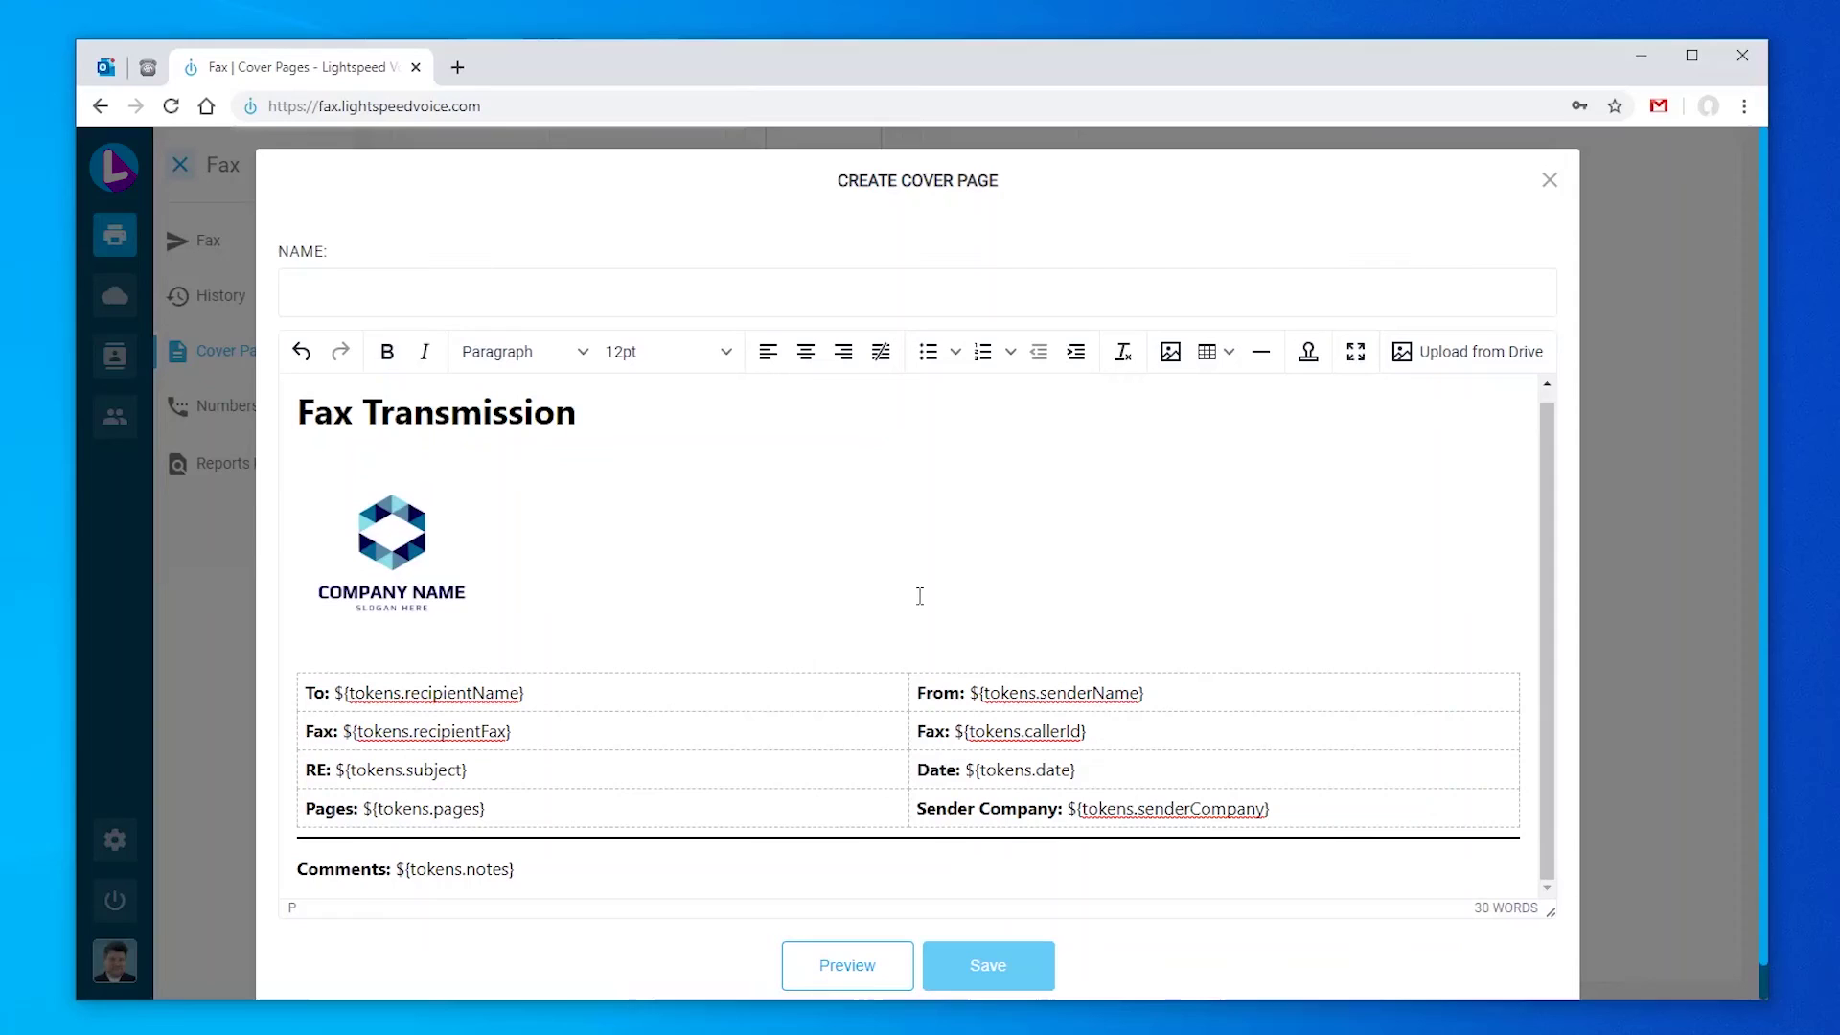
Step: Name the cover page 'Company Official Cover Page' and save it
left_click(594, 293)
type("Company Official Cover Page")
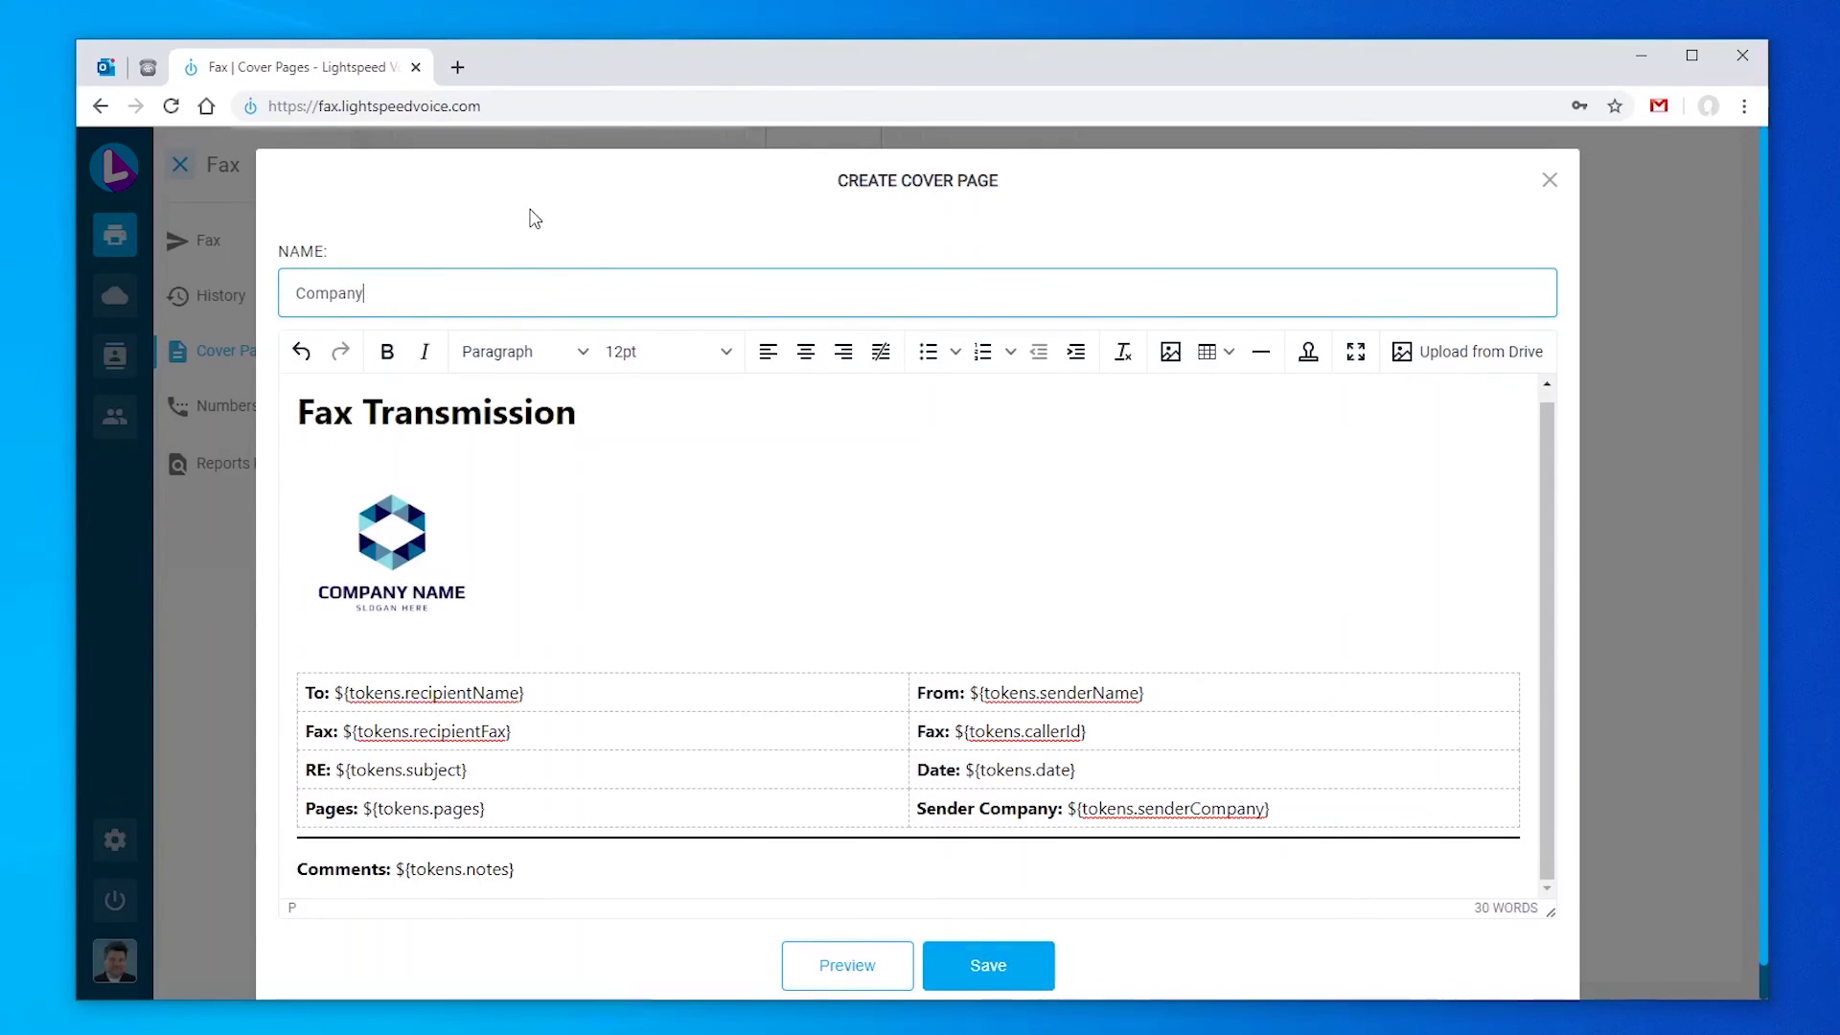
left_click(1034, 968)
left_click(528, 605)
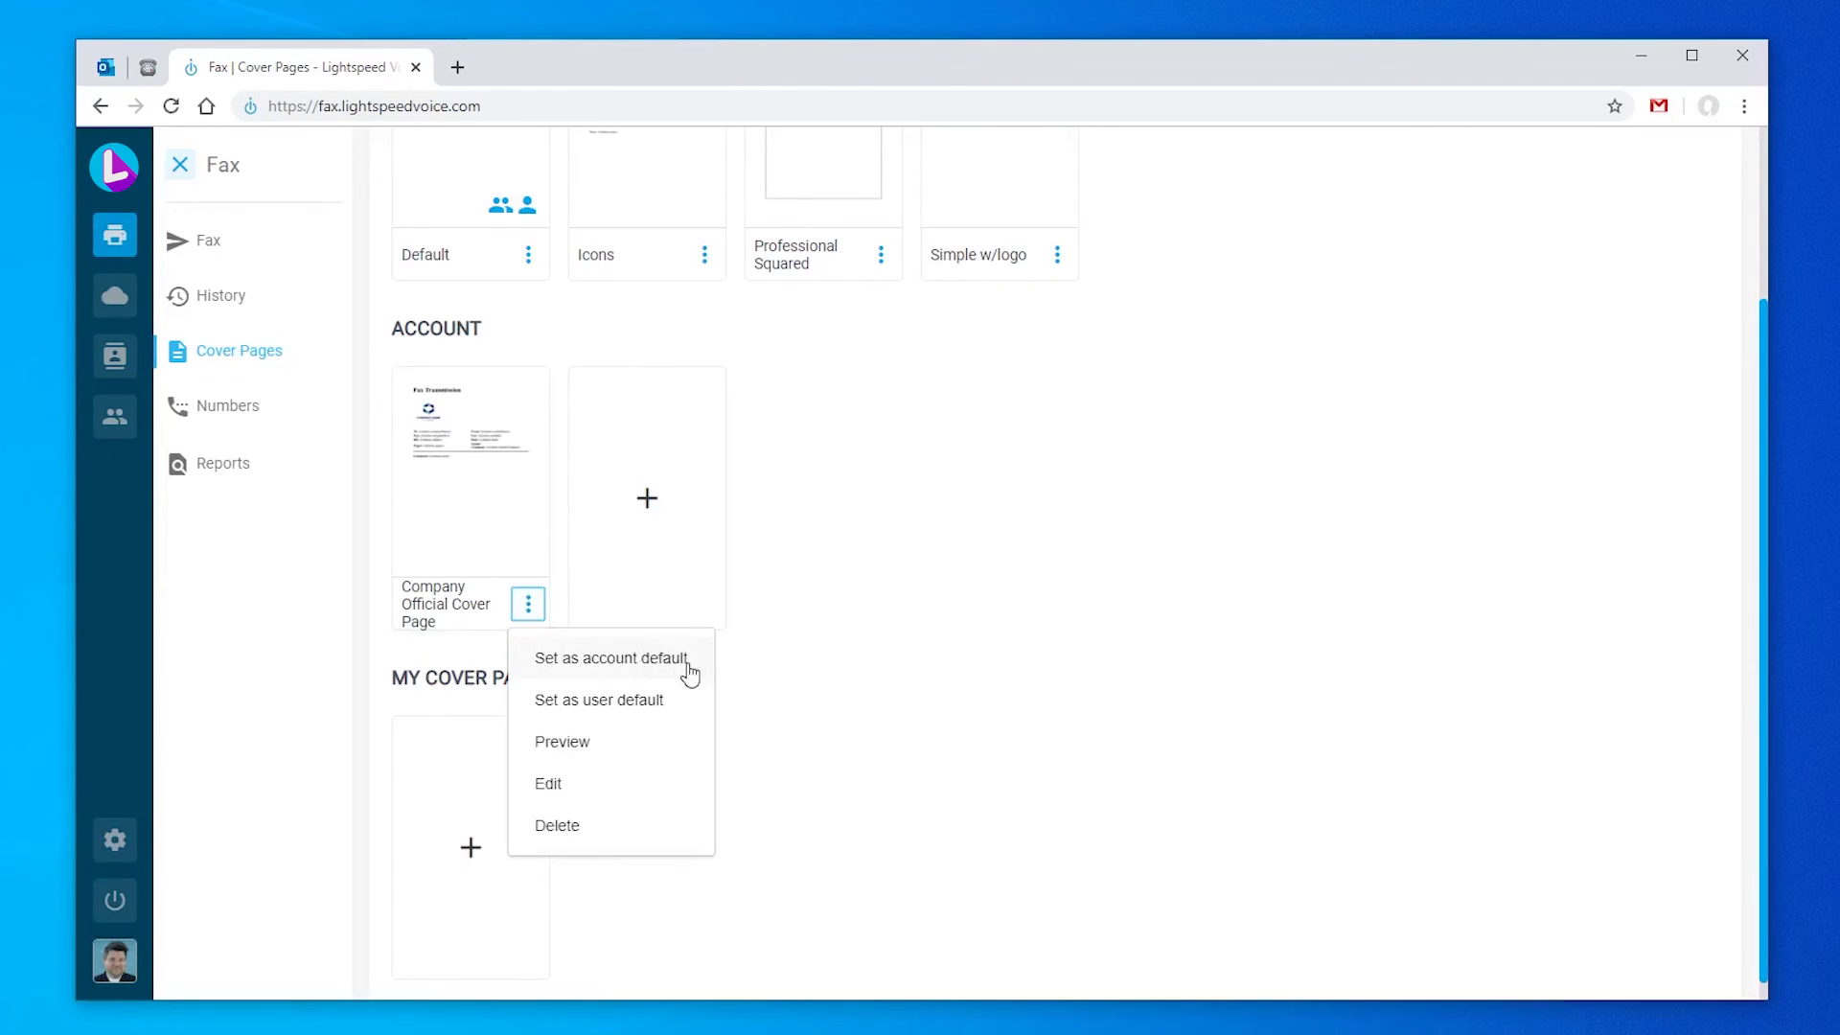
Step: Set Company Official Cover Page as user default and confirm Send Fax preselects it
left_click(703, 714)
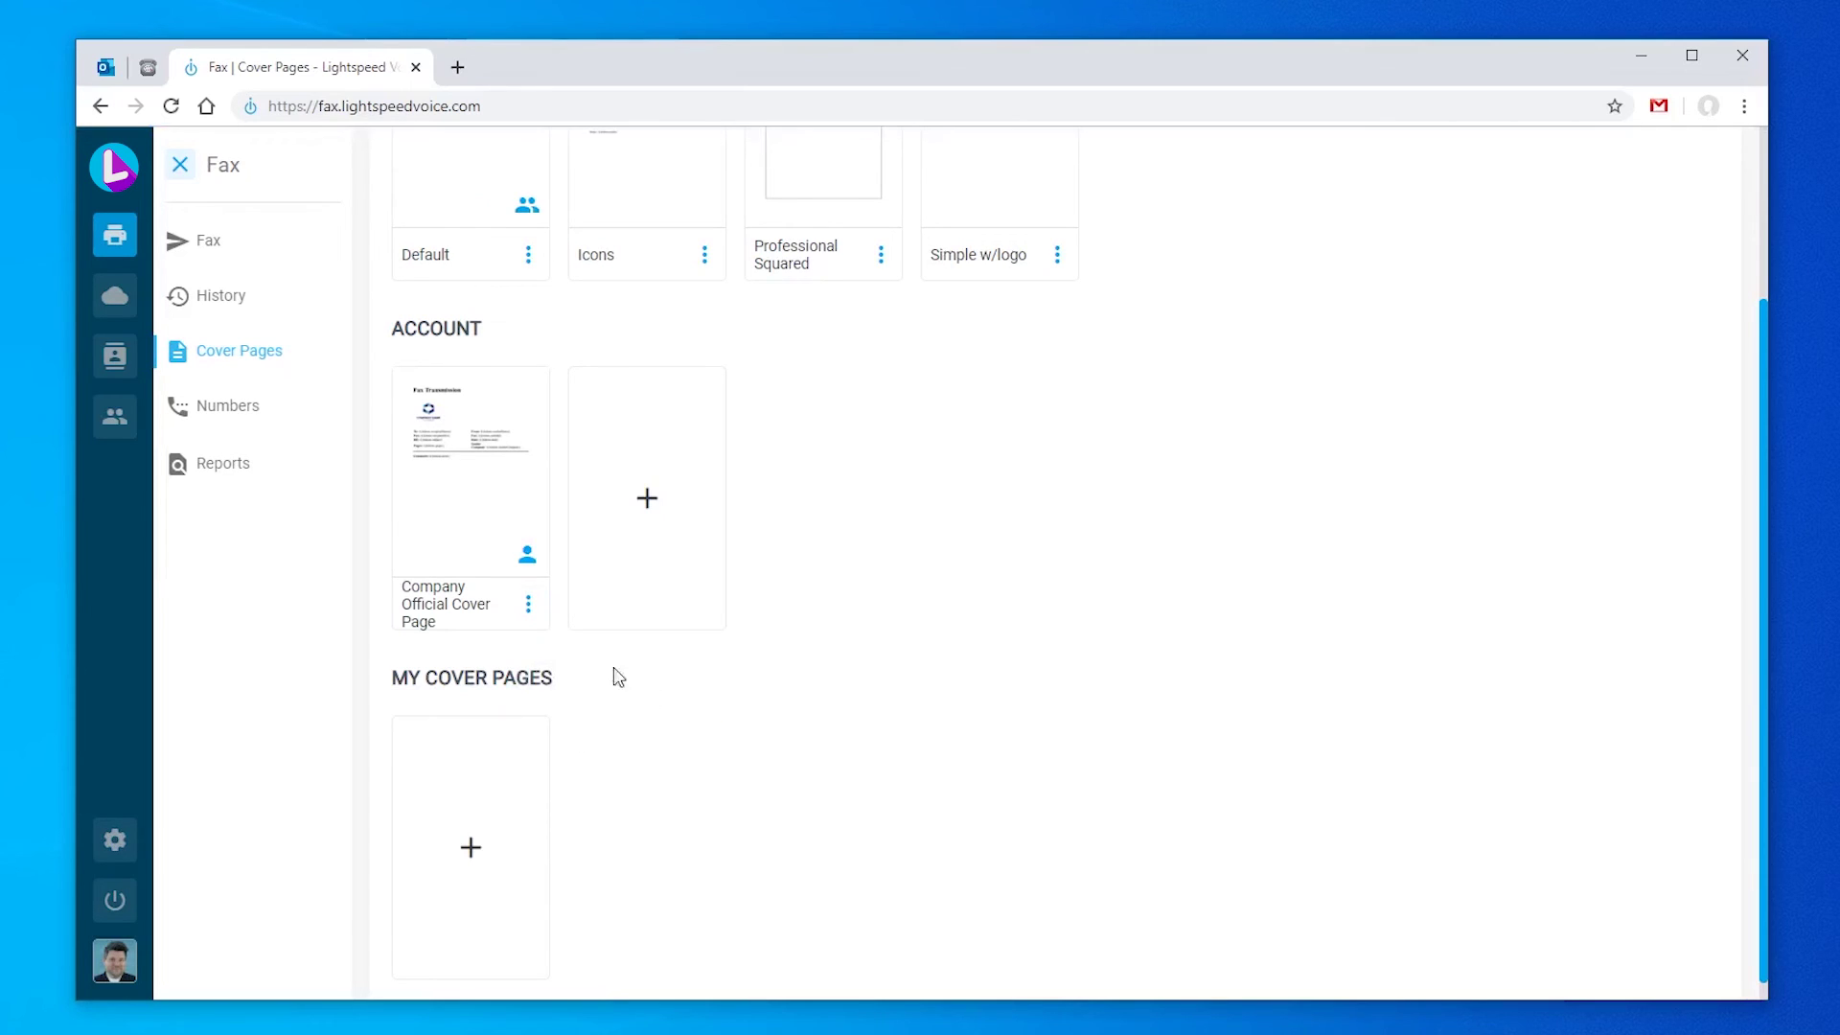
left_click(238, 245)
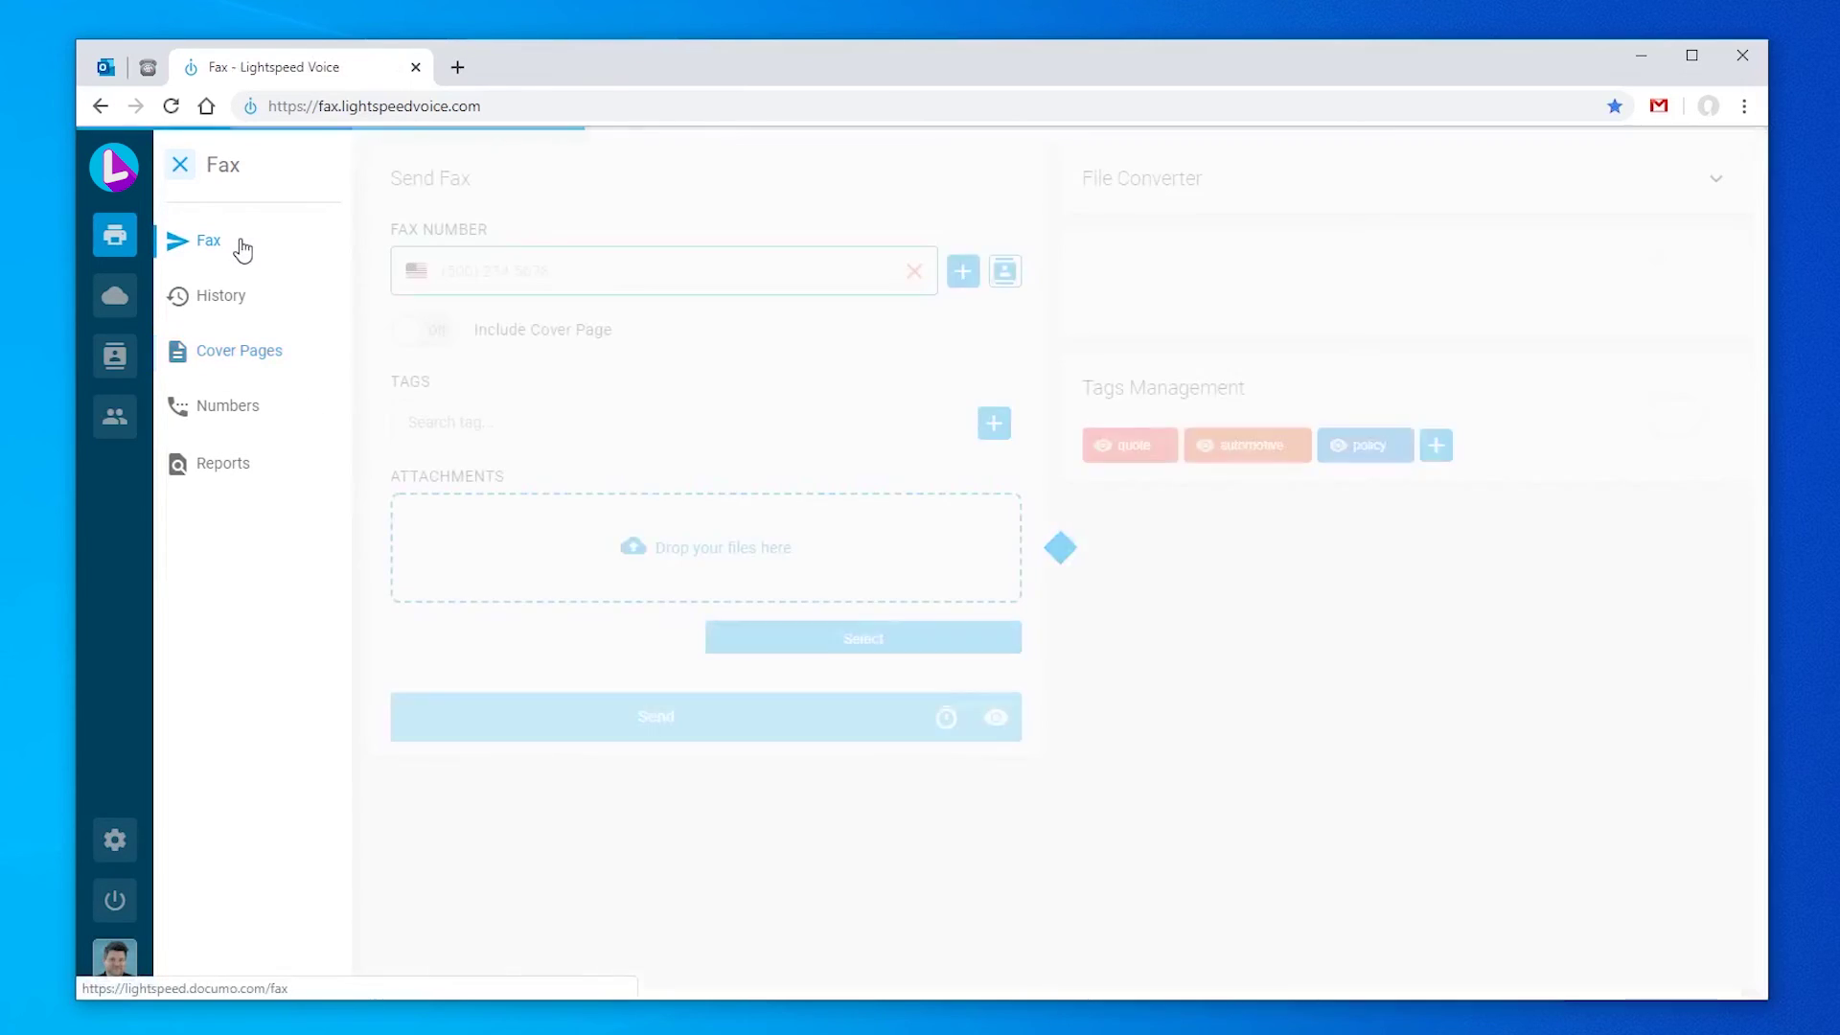
left_click(439, 331)
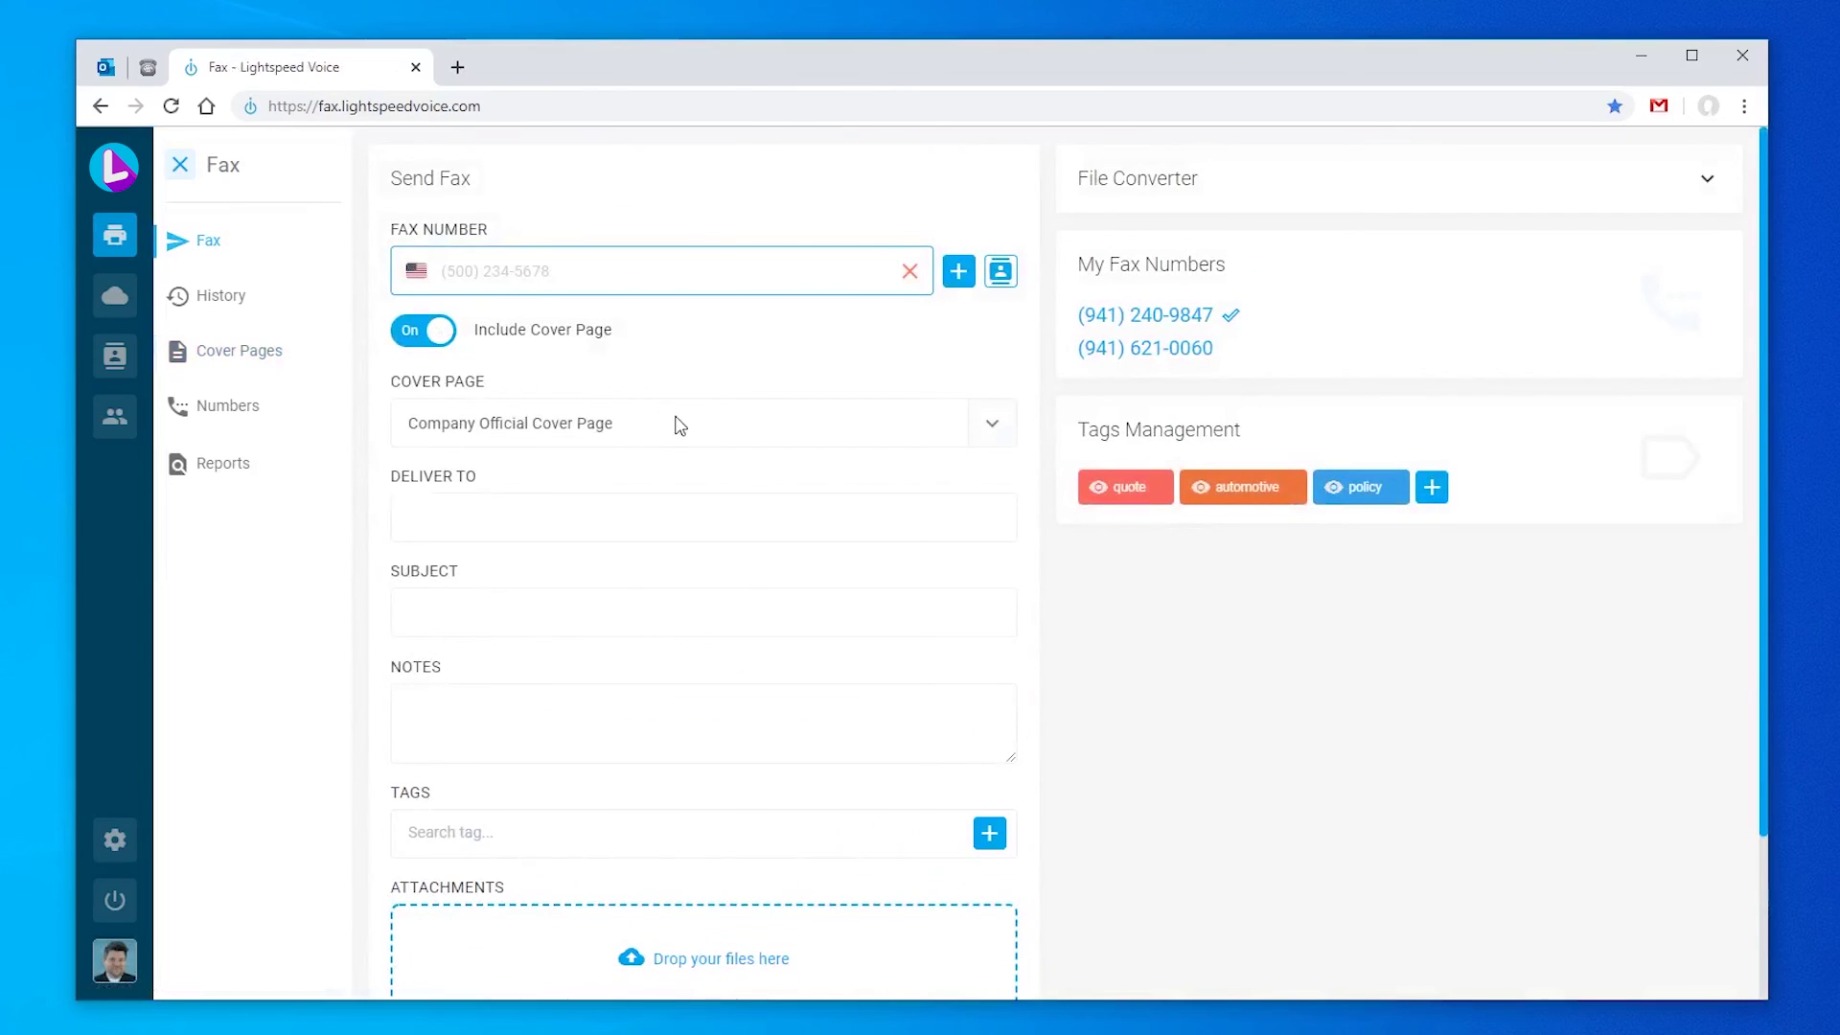
left_click(987, 433)
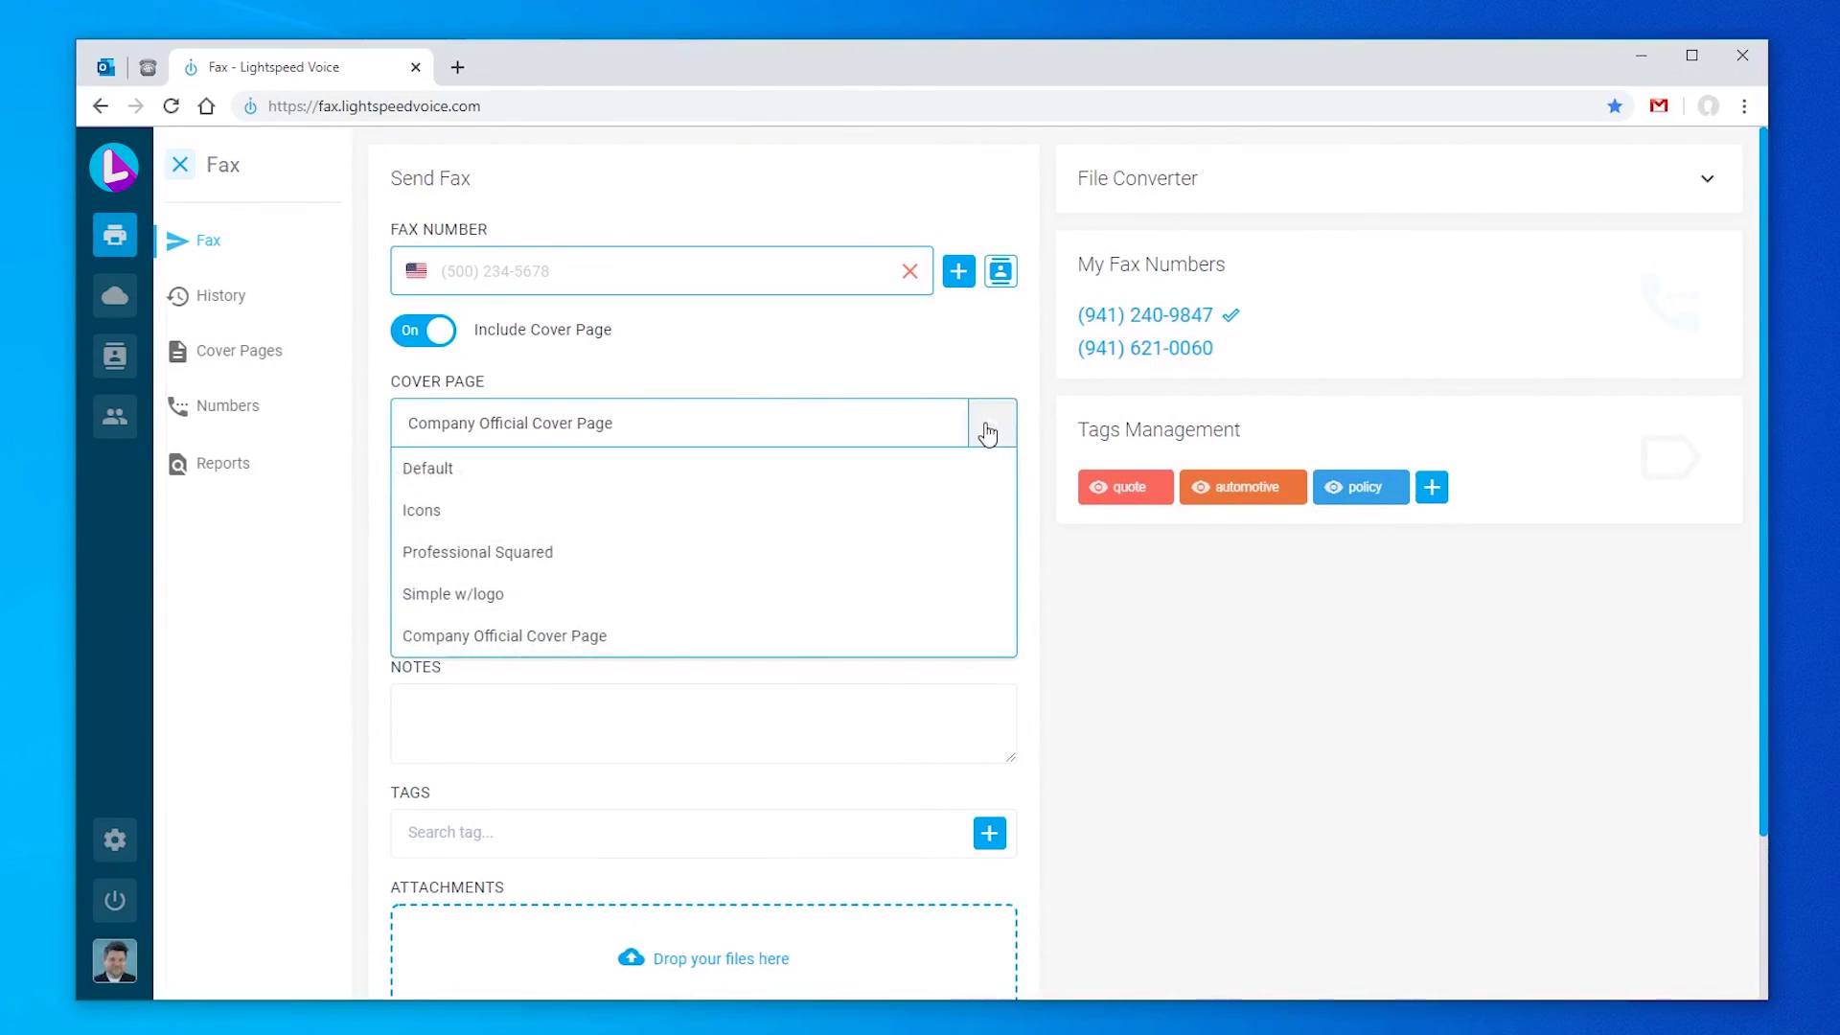
left_click(987, 433)
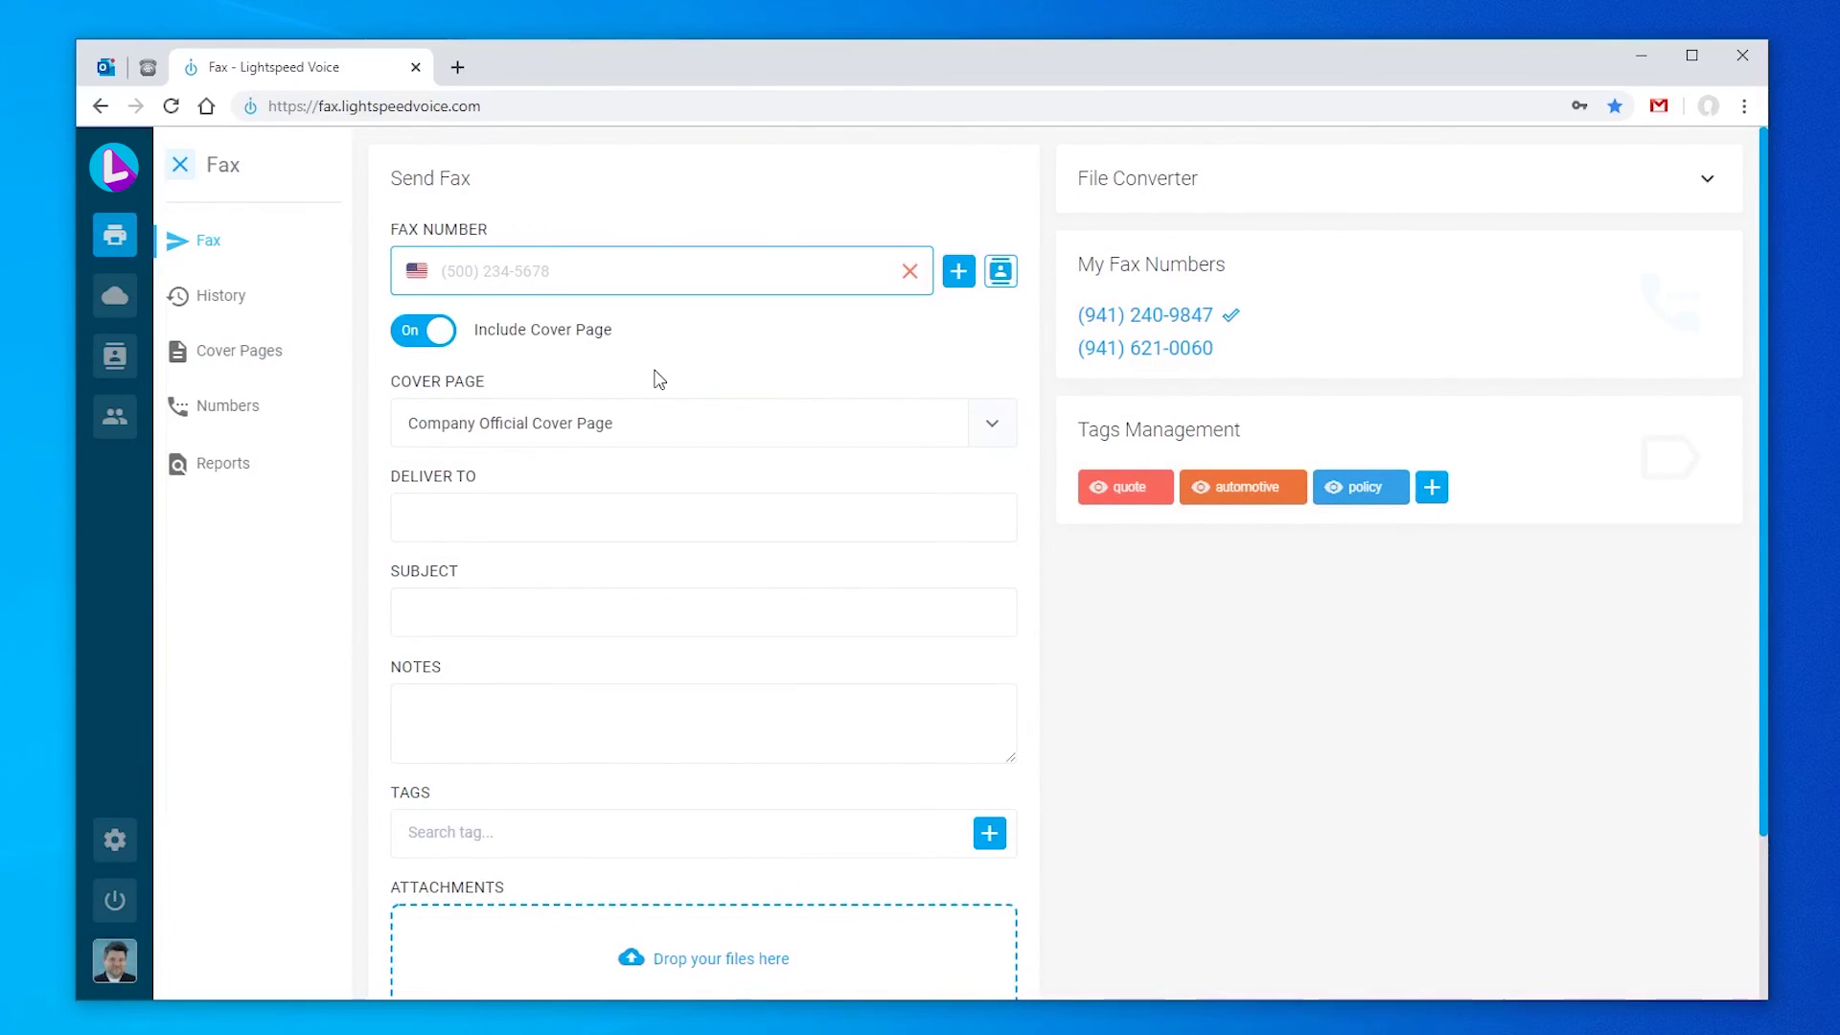
left_click(242, 411)
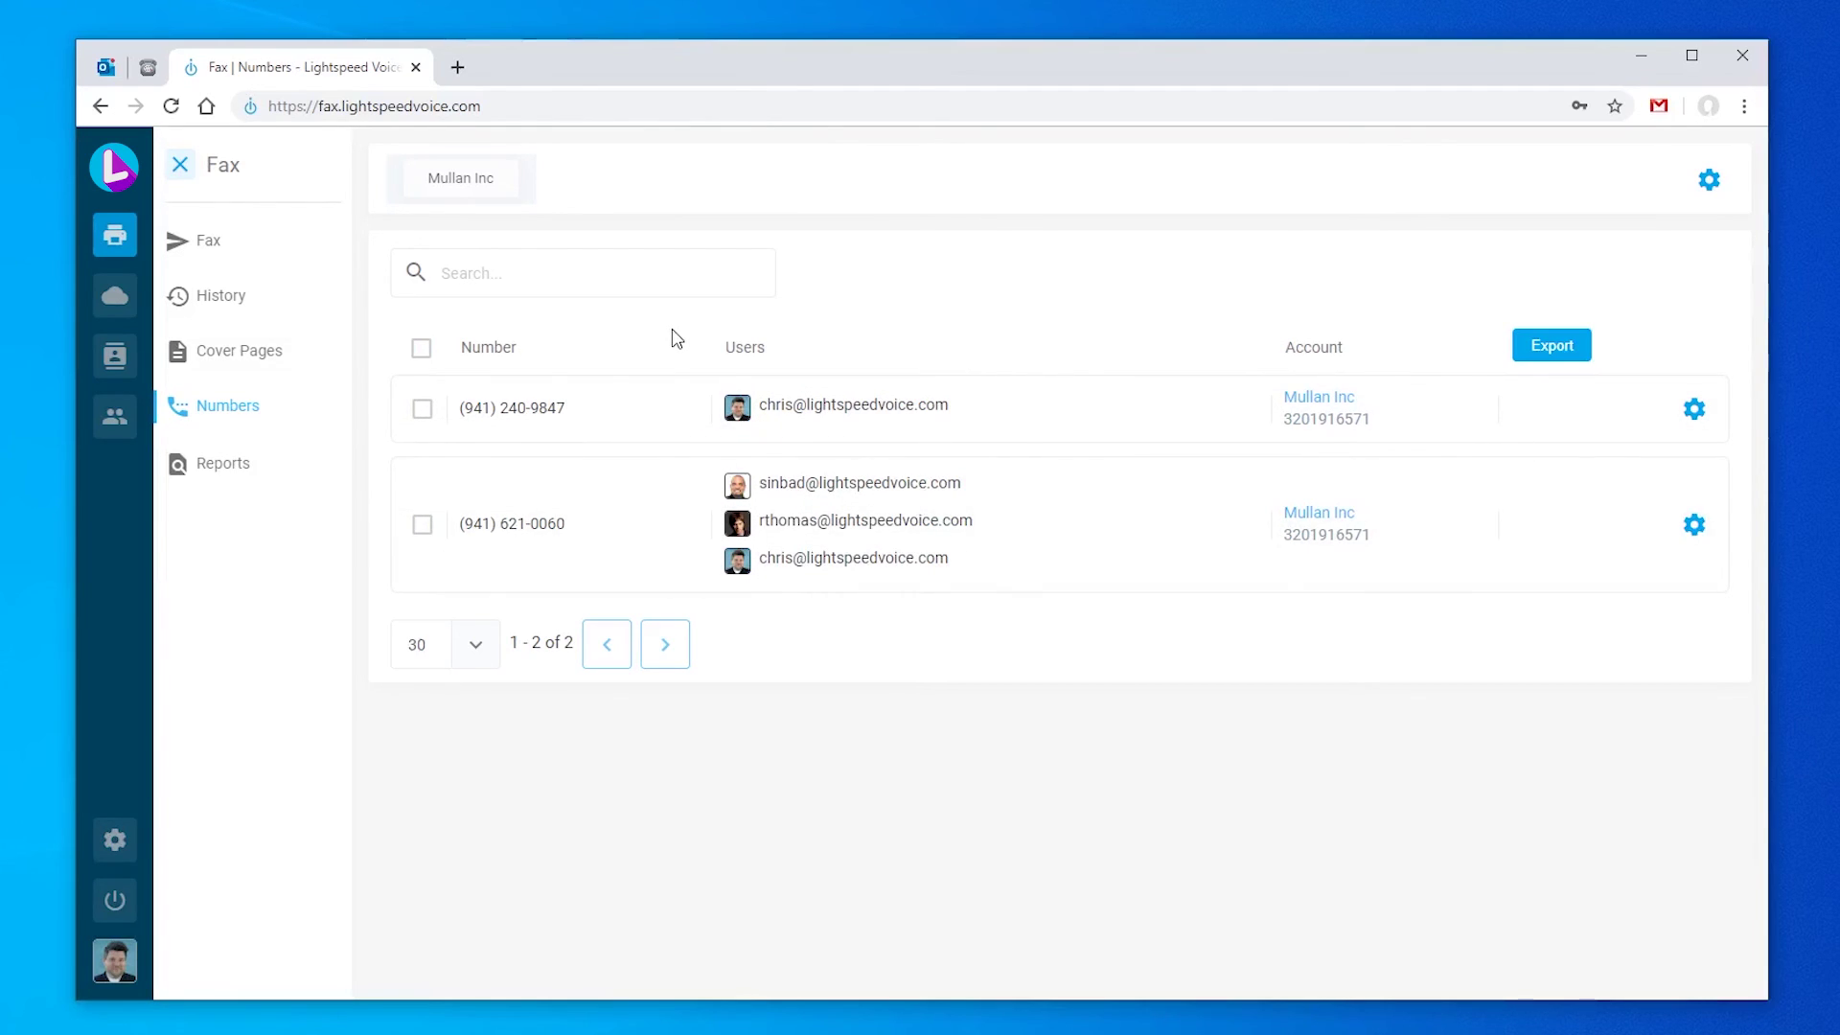
left_click(1694, 525)
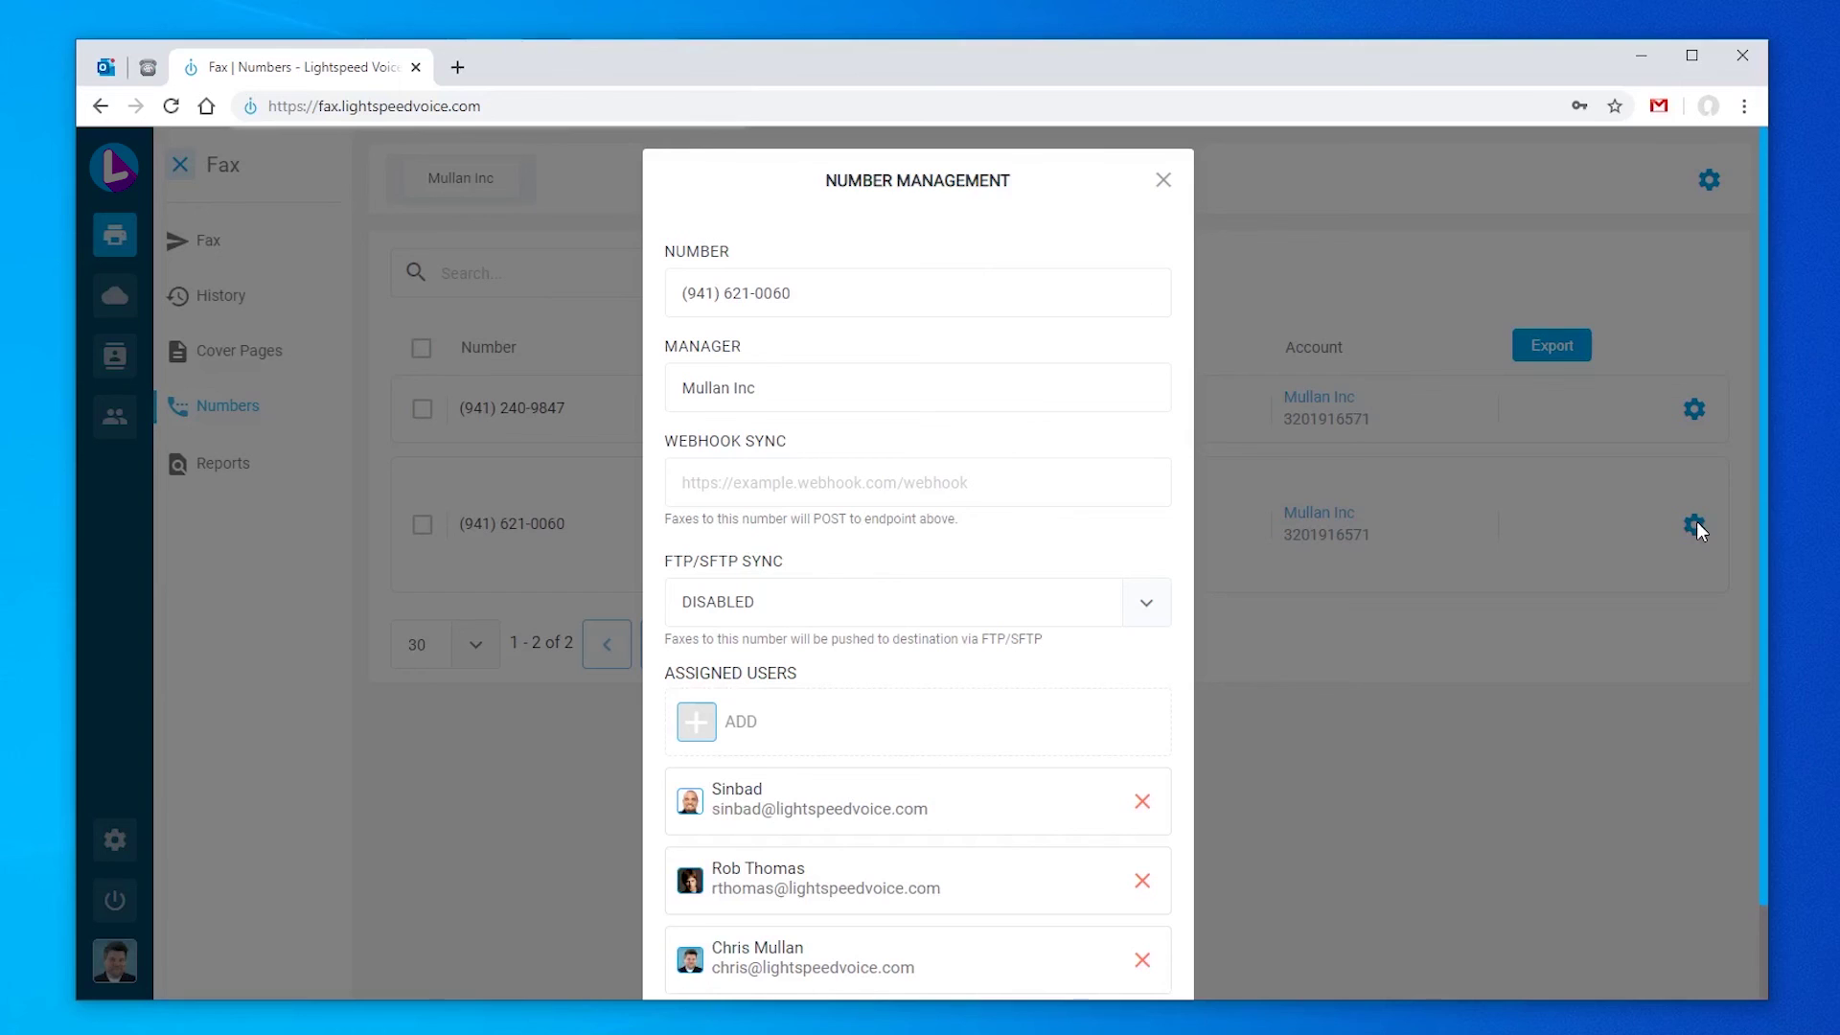
scroll(969, 538, "down", 2)
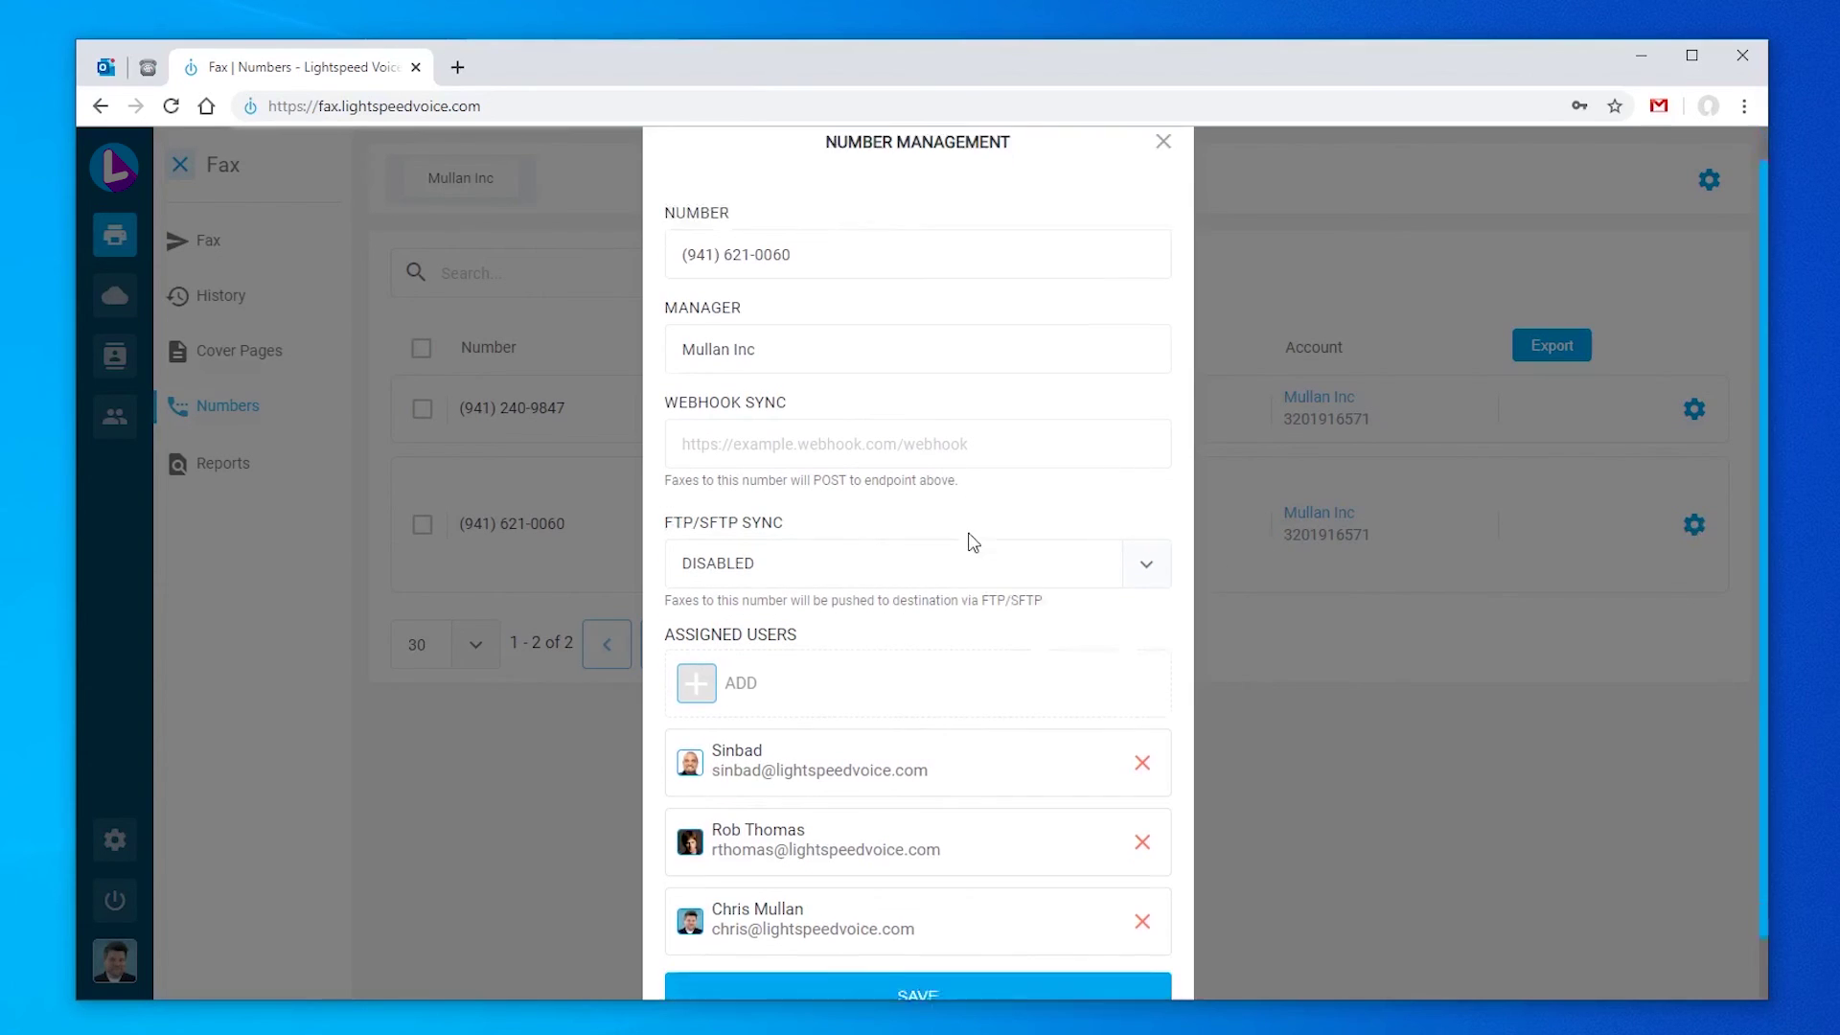
left_click(1141, 856)
left_click(859, 704)
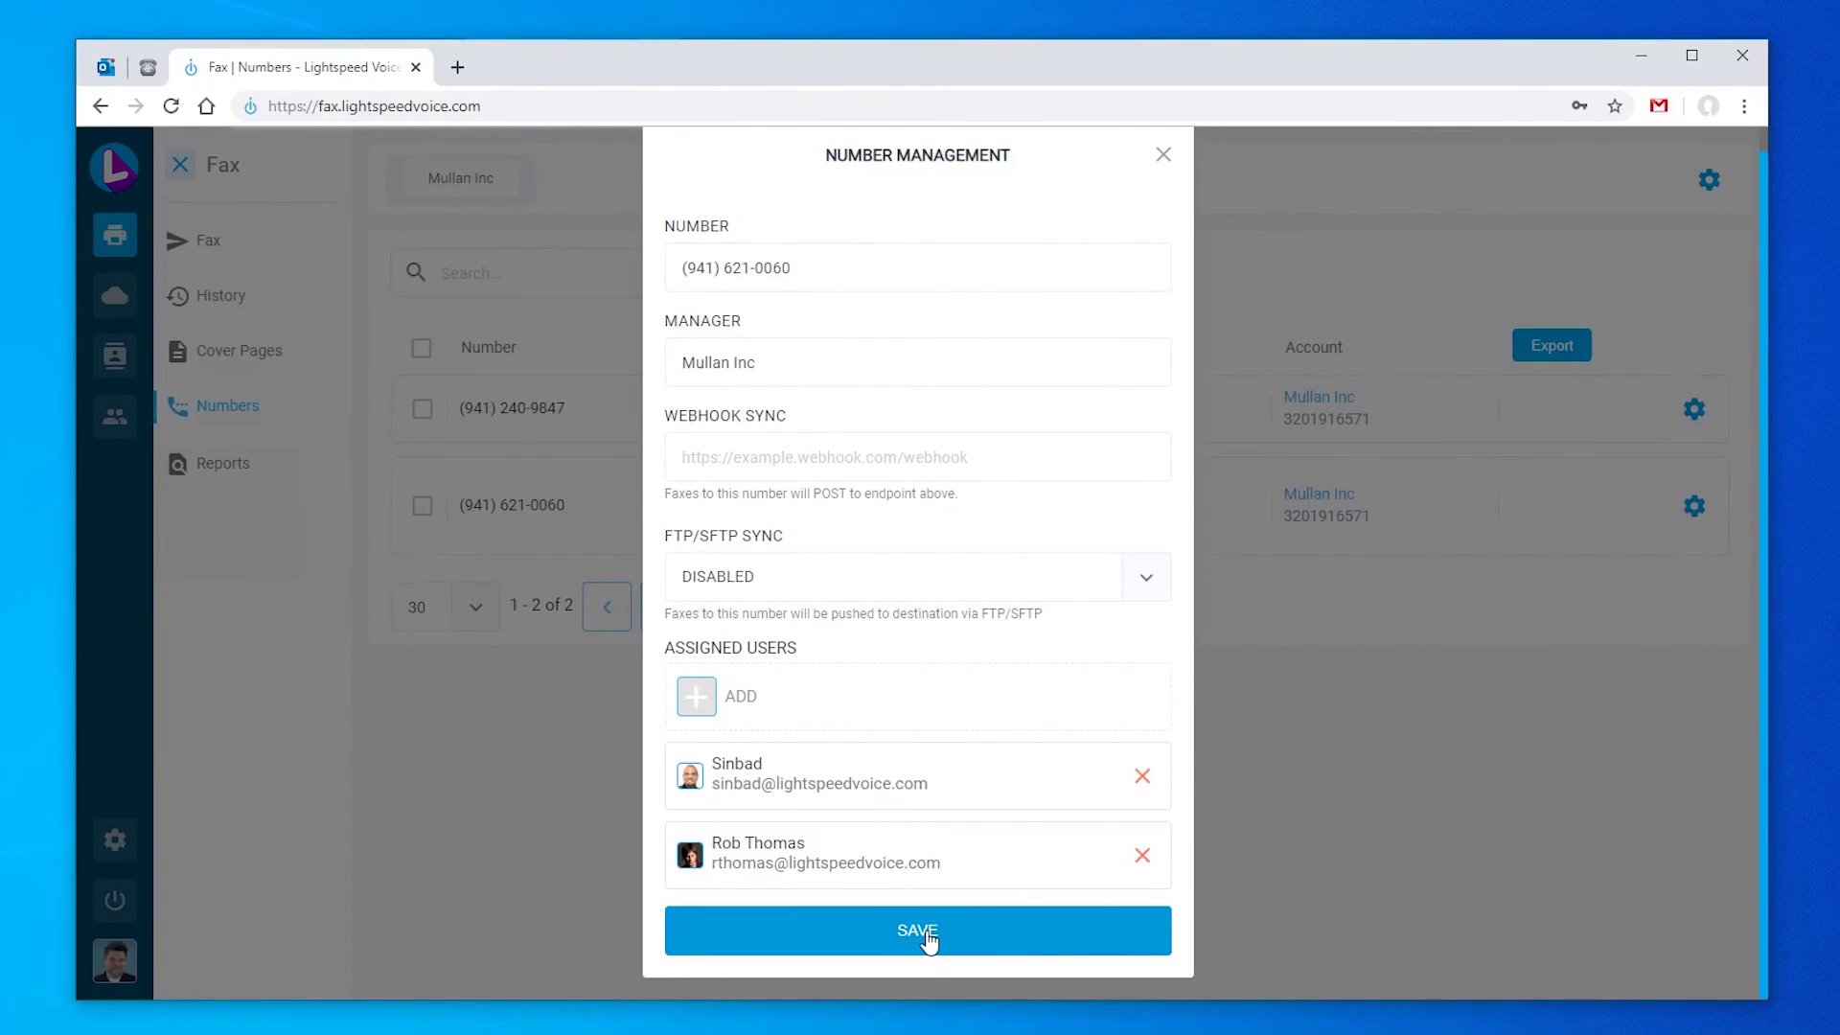
Step: Reassign the user, save three users on the number, and clear a '0060' search
left_click(856, 697)
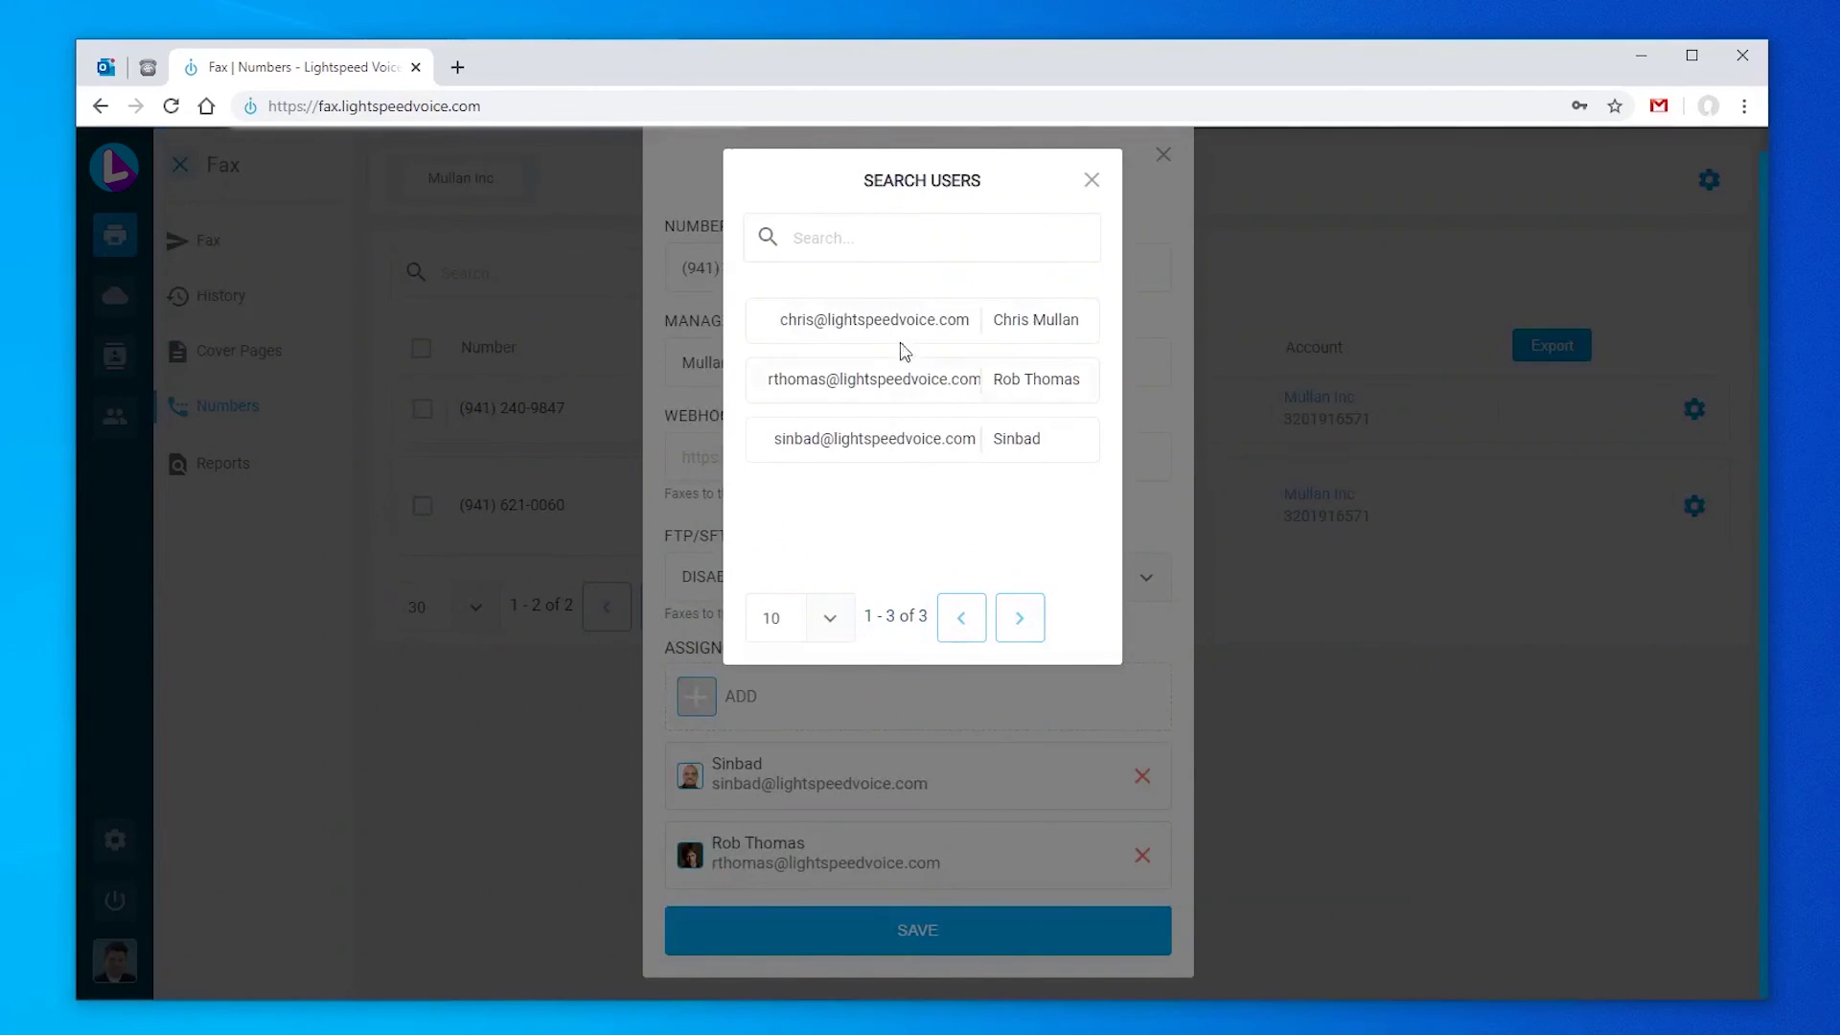
left_click(904, 326)
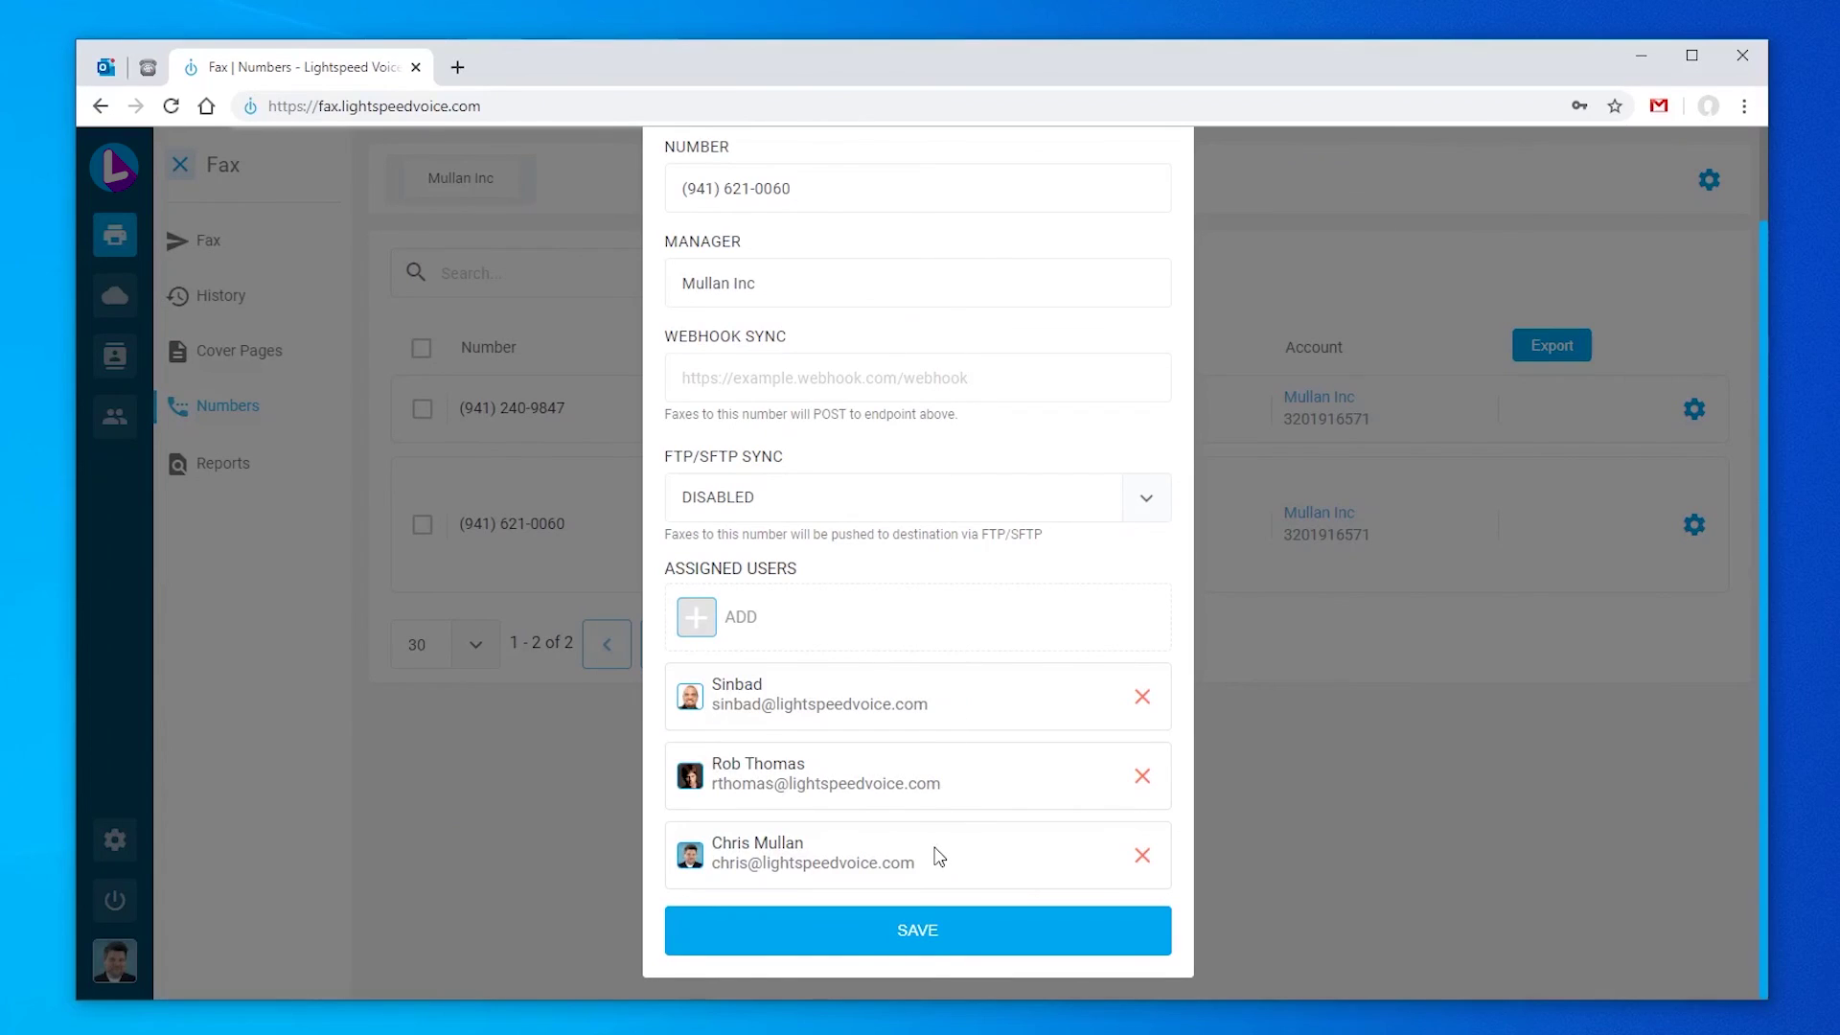
left_click(926, 941)
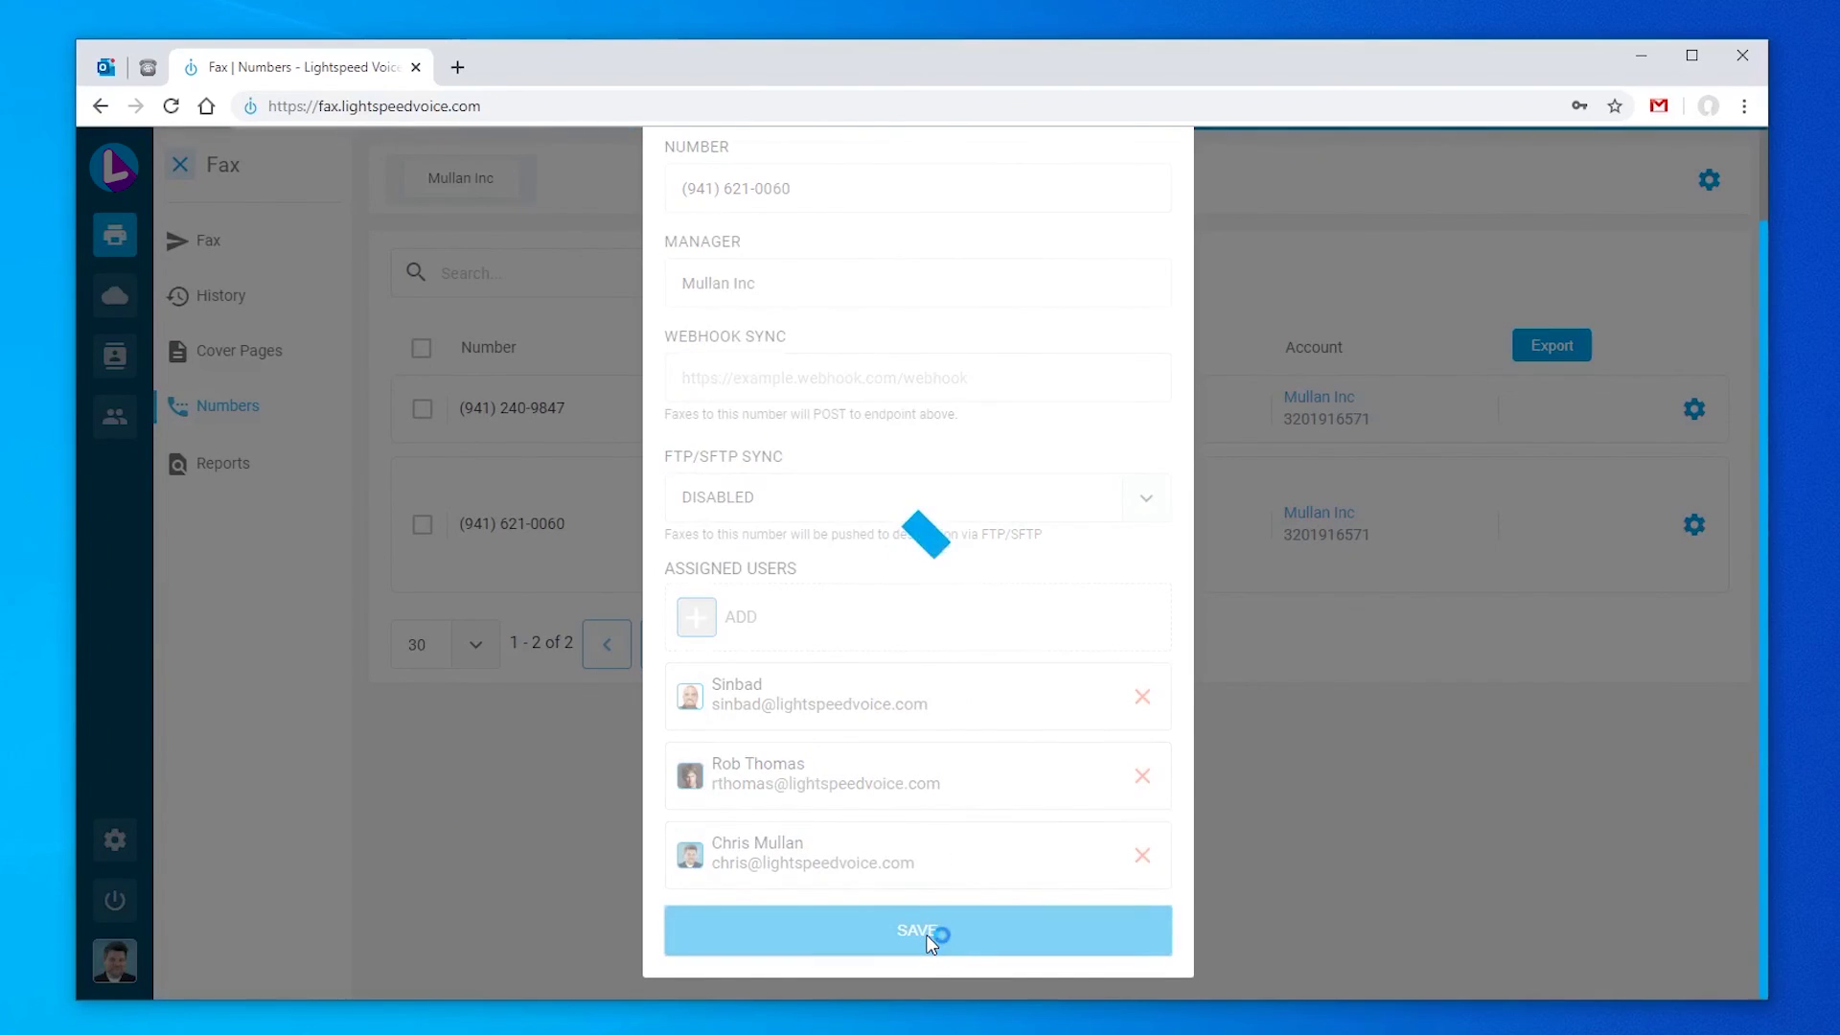
scroll(969, 821, "up", 2)
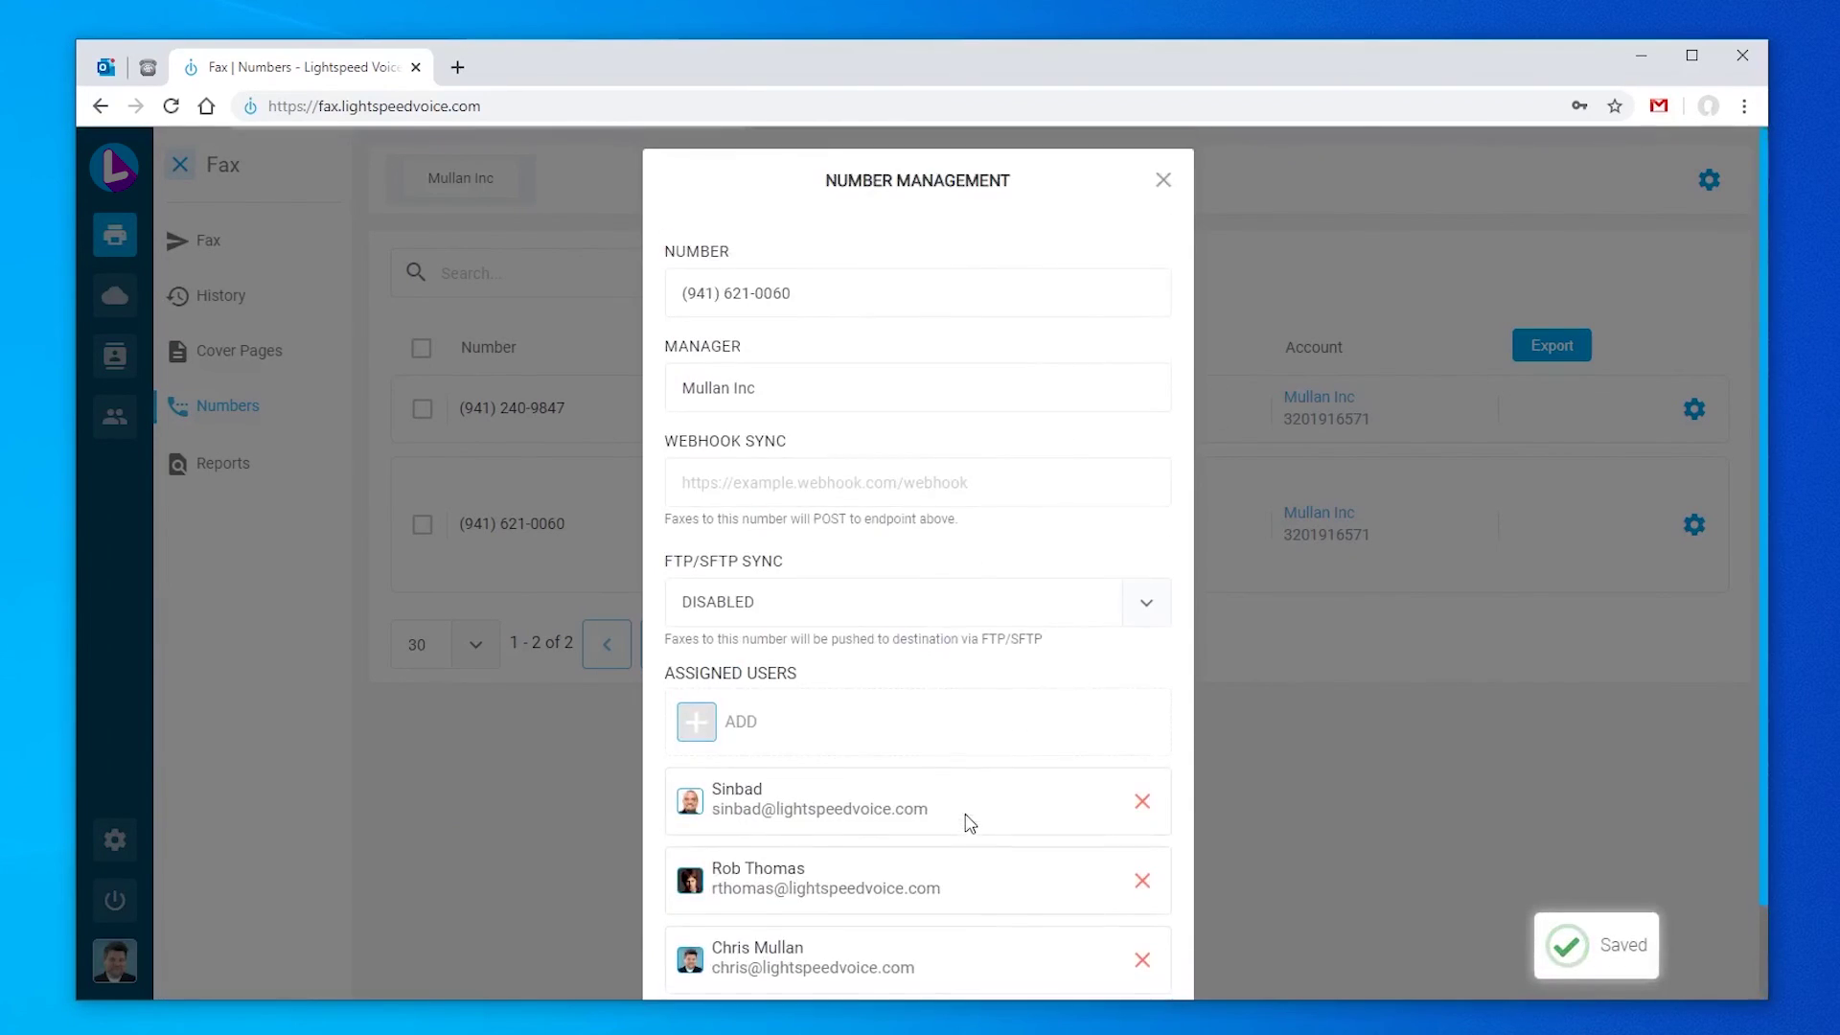
left_click(1164, 182)
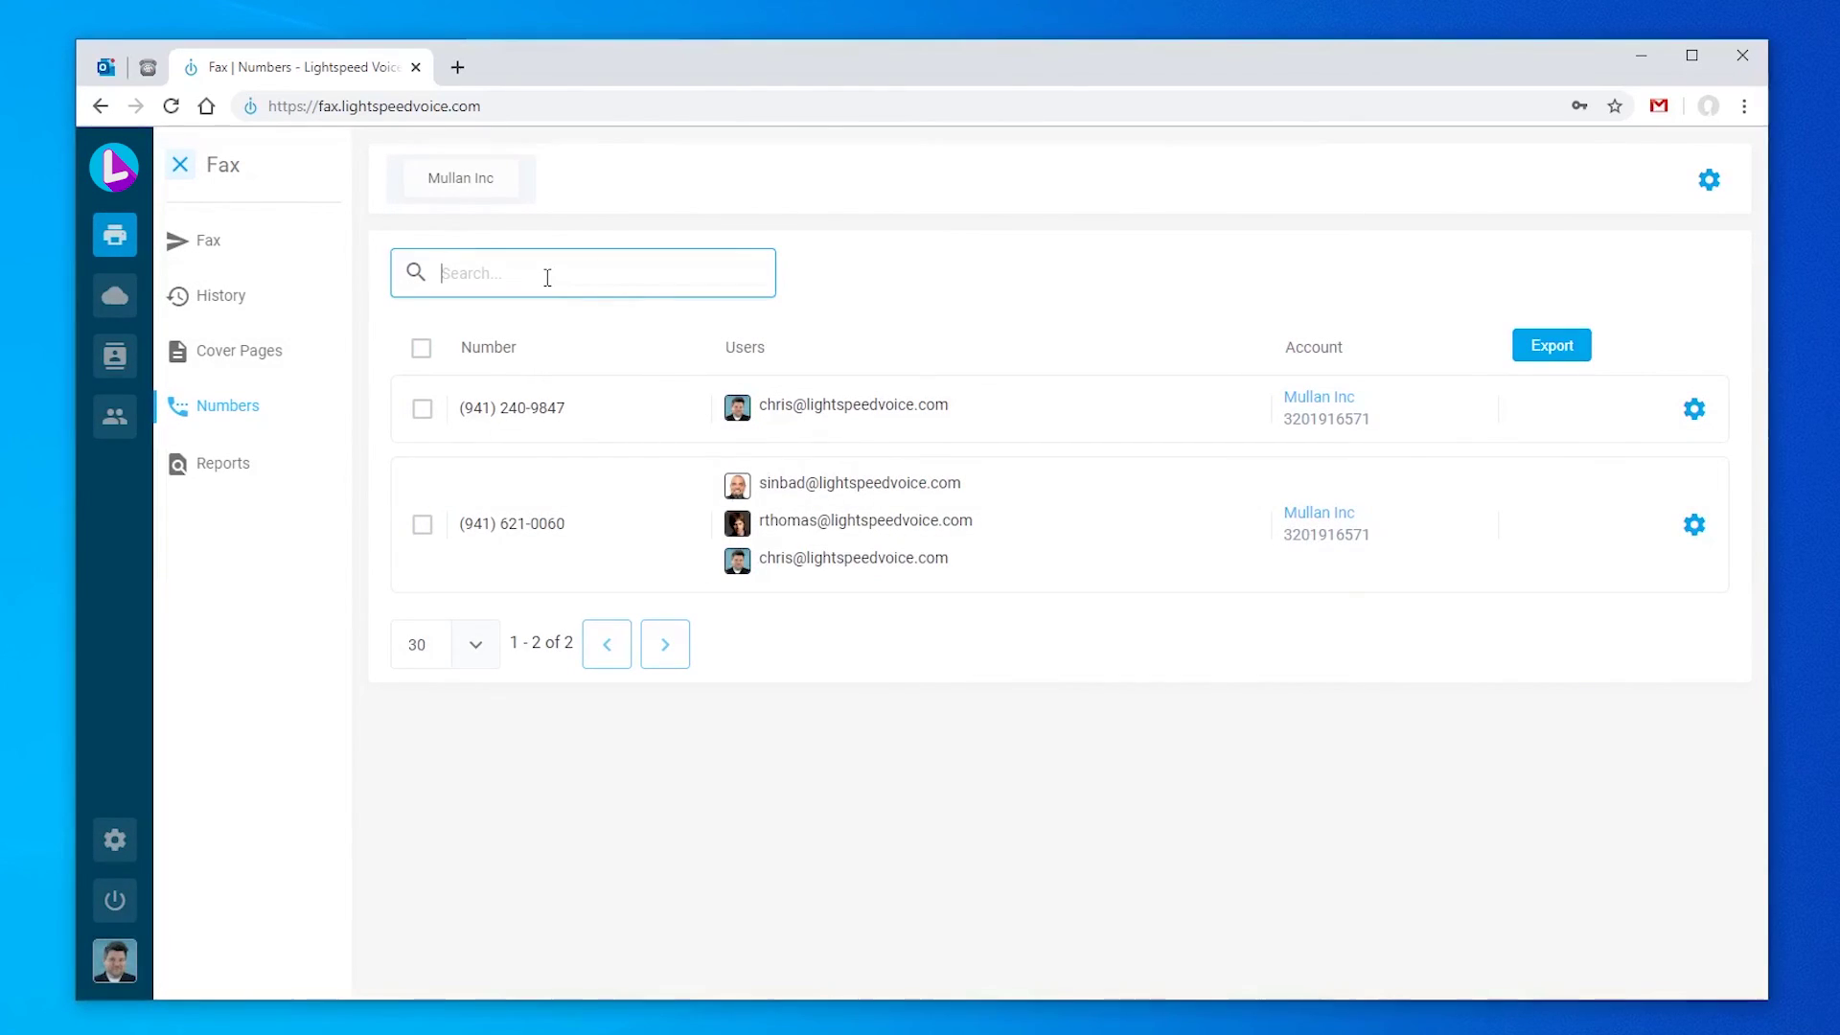
type("0060")
left_click(756, 272)
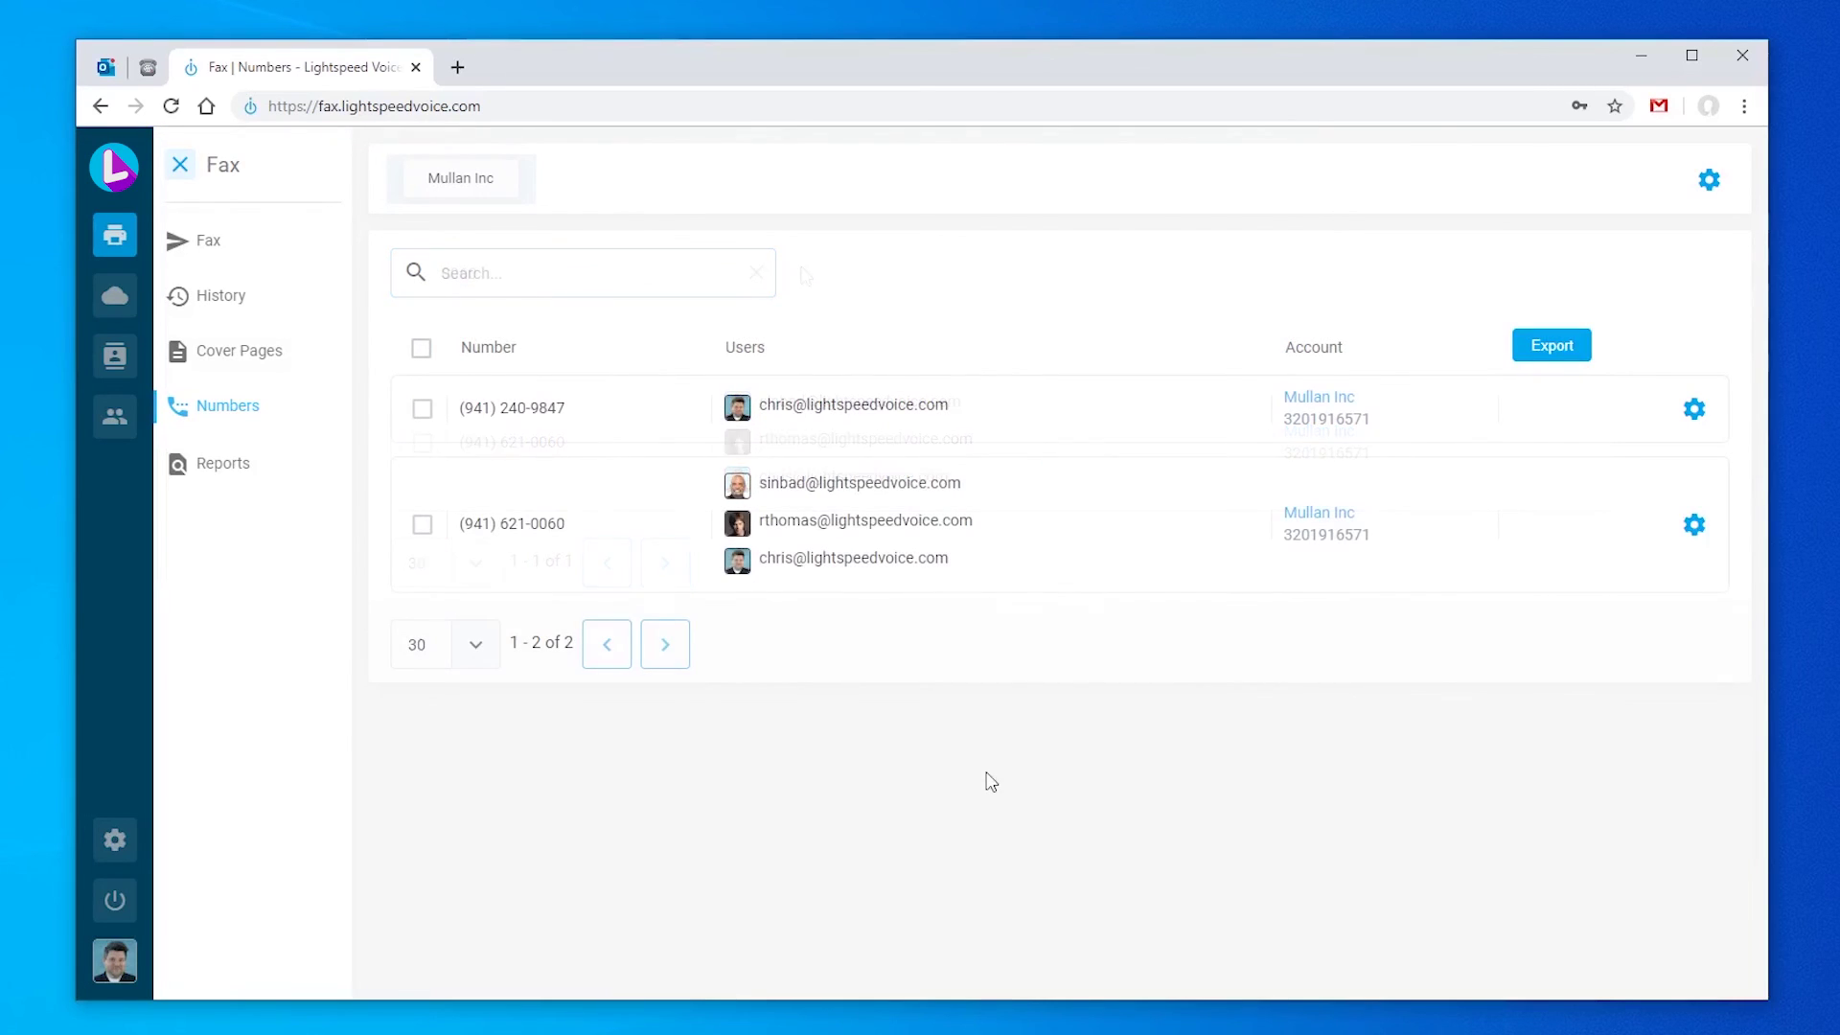
Step: Open Reports and switch the Fax Usage chart from Month and Week to Year
left_click(272, 474)
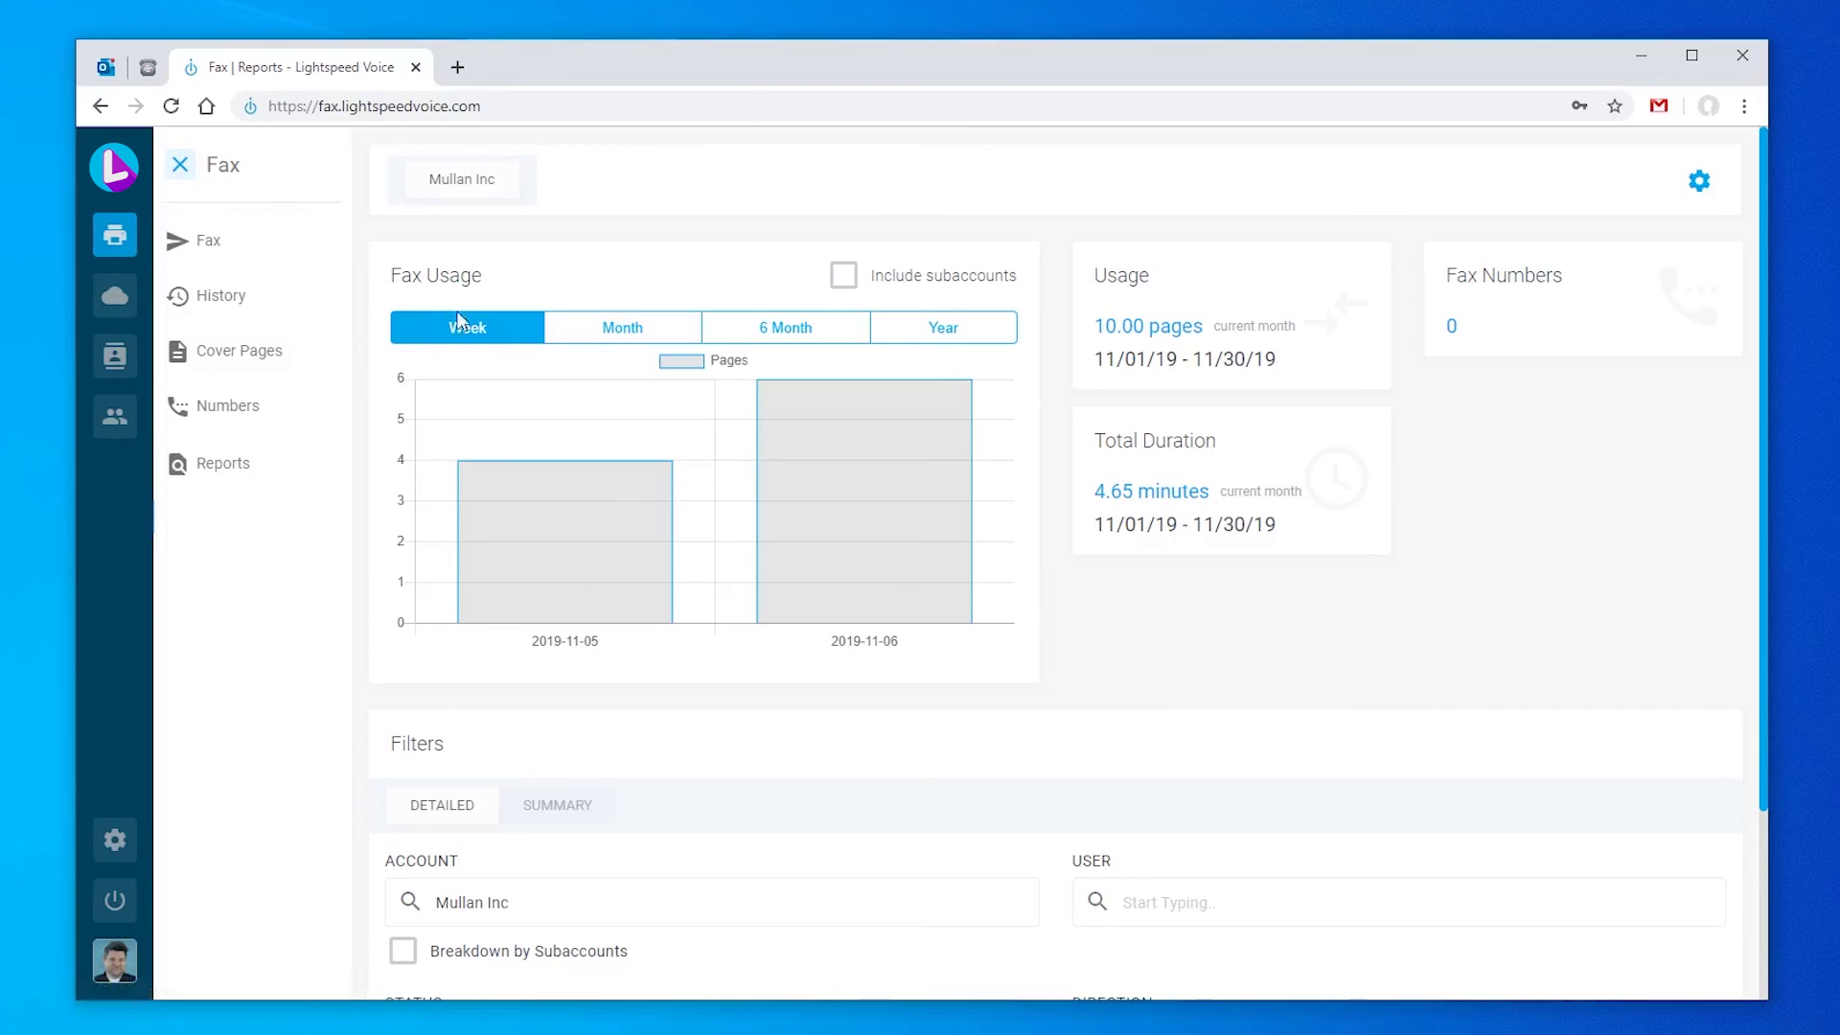
left_click(595, 335)
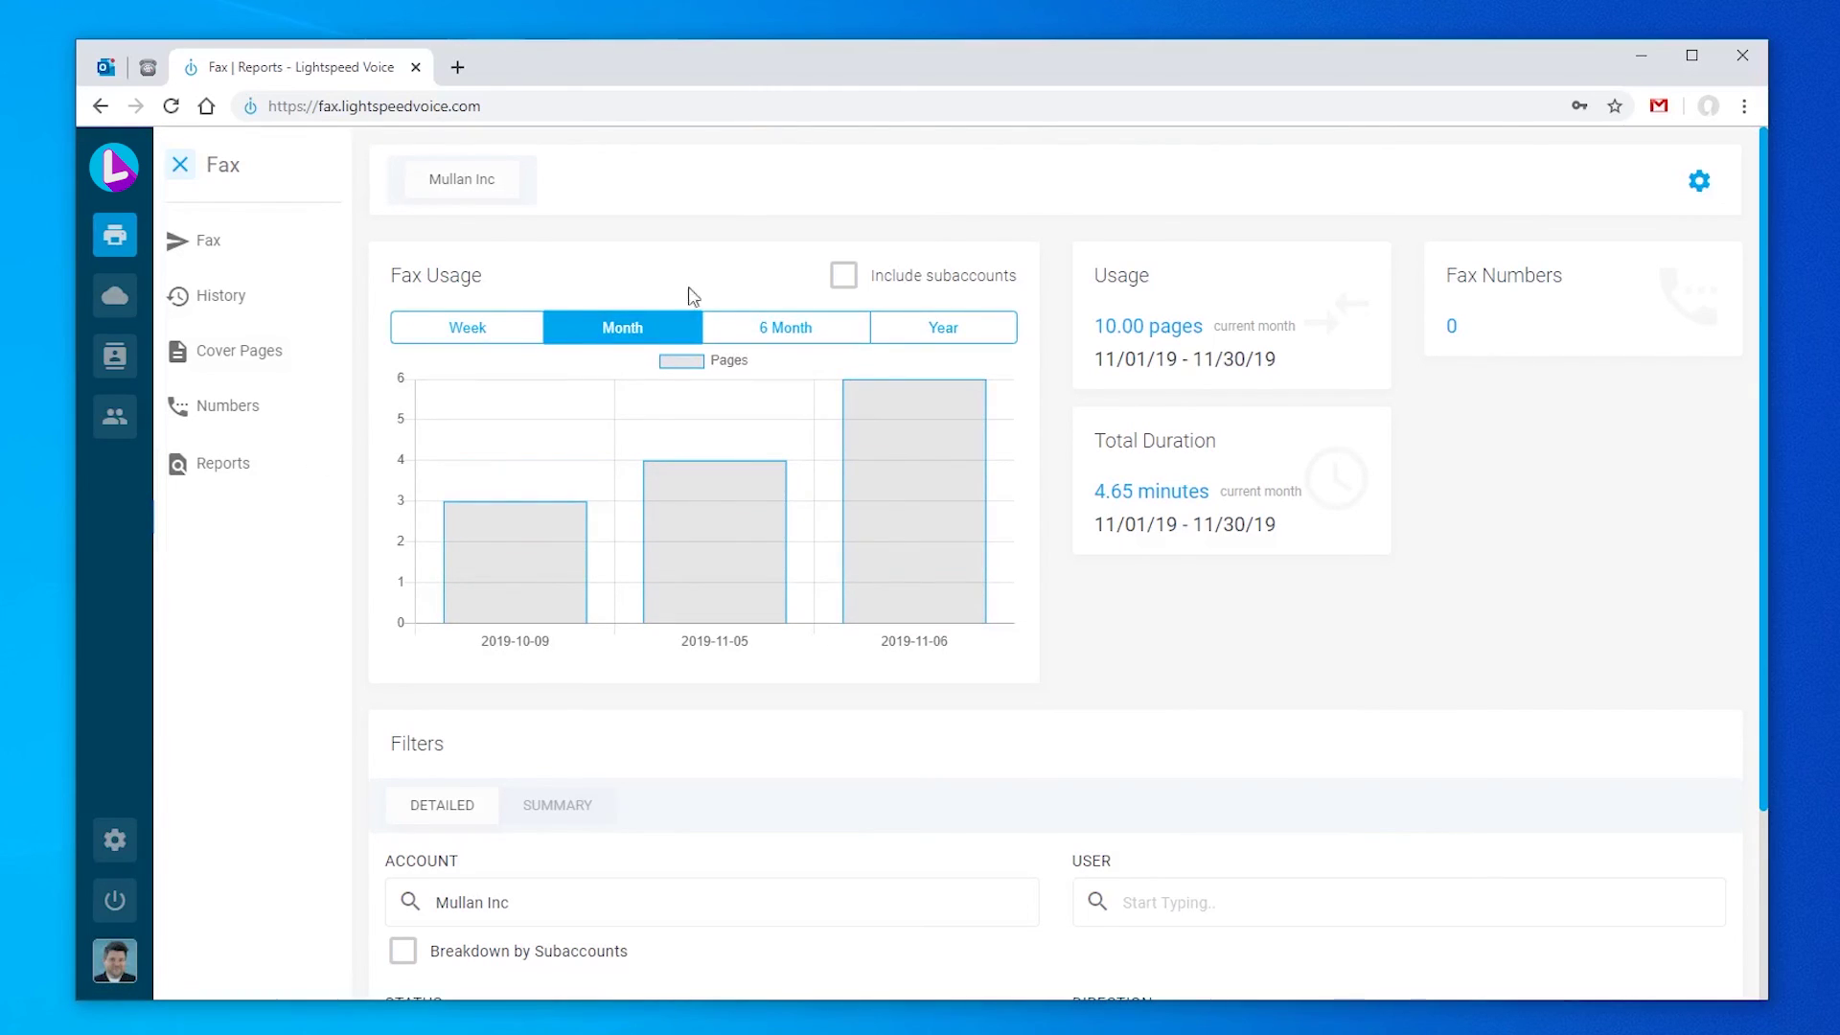
left_click(464, 330)
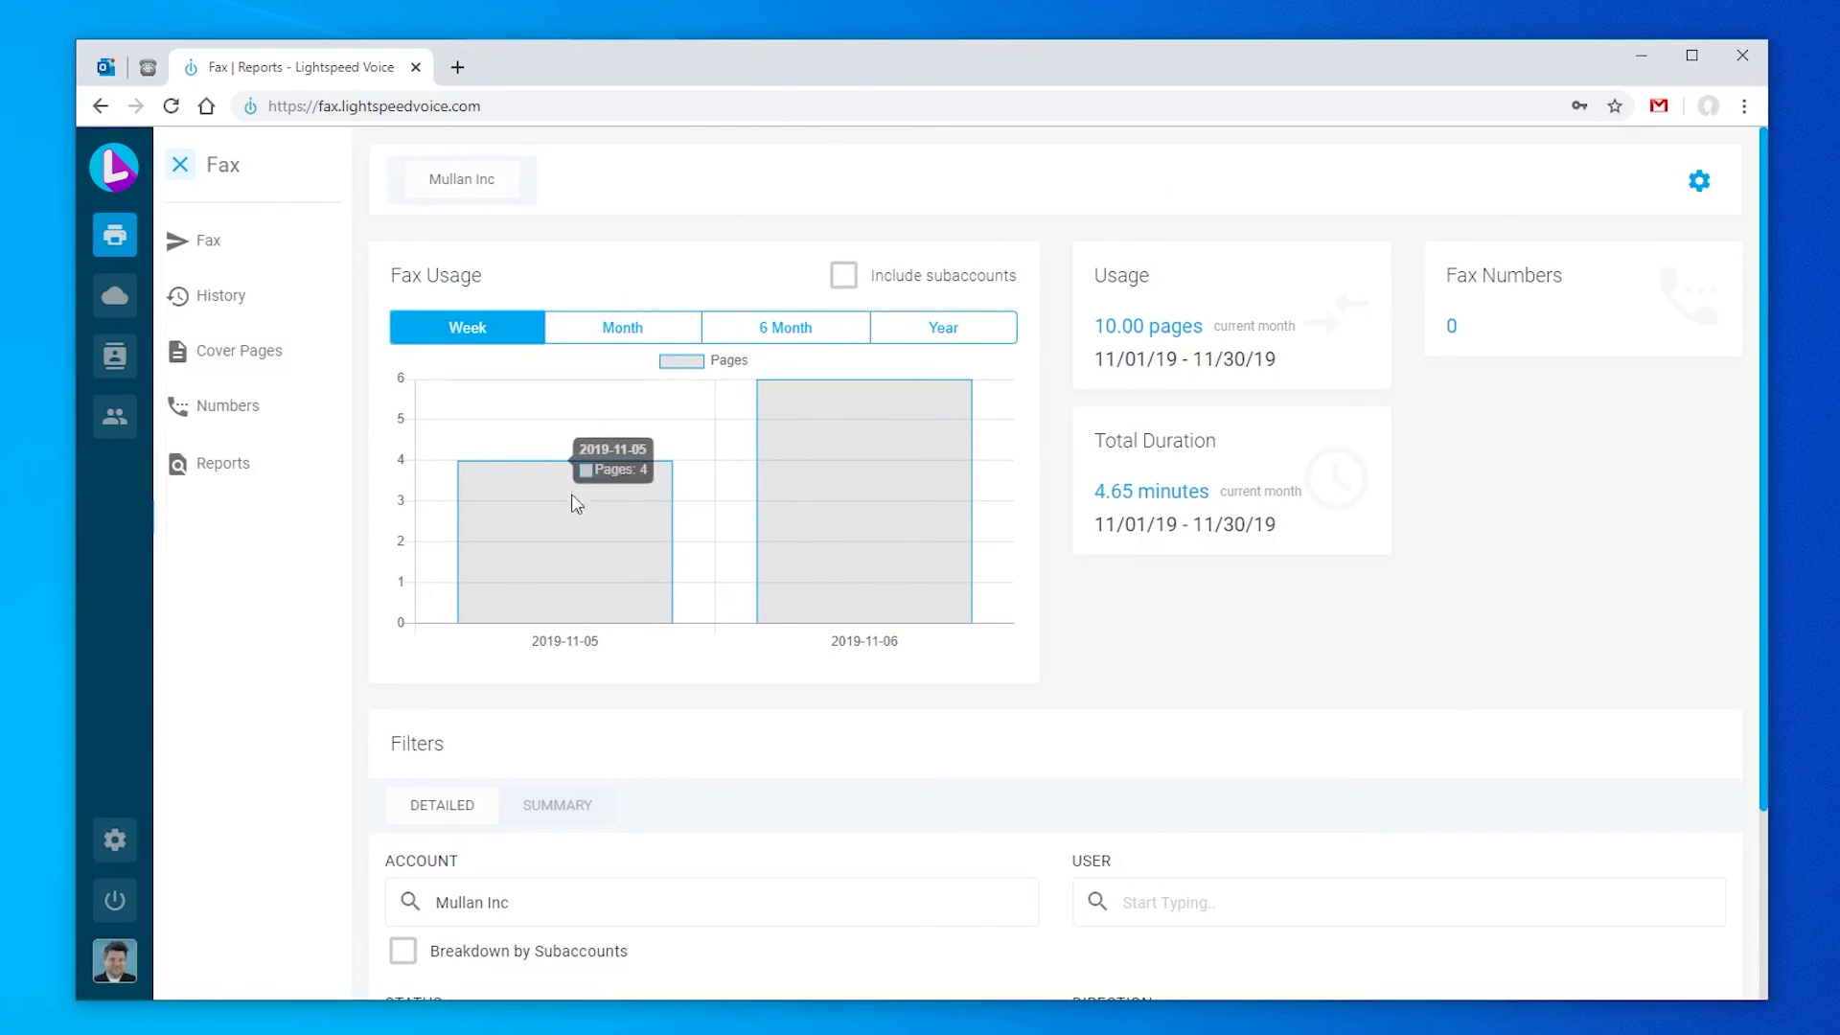
mouse_move(595, 508)
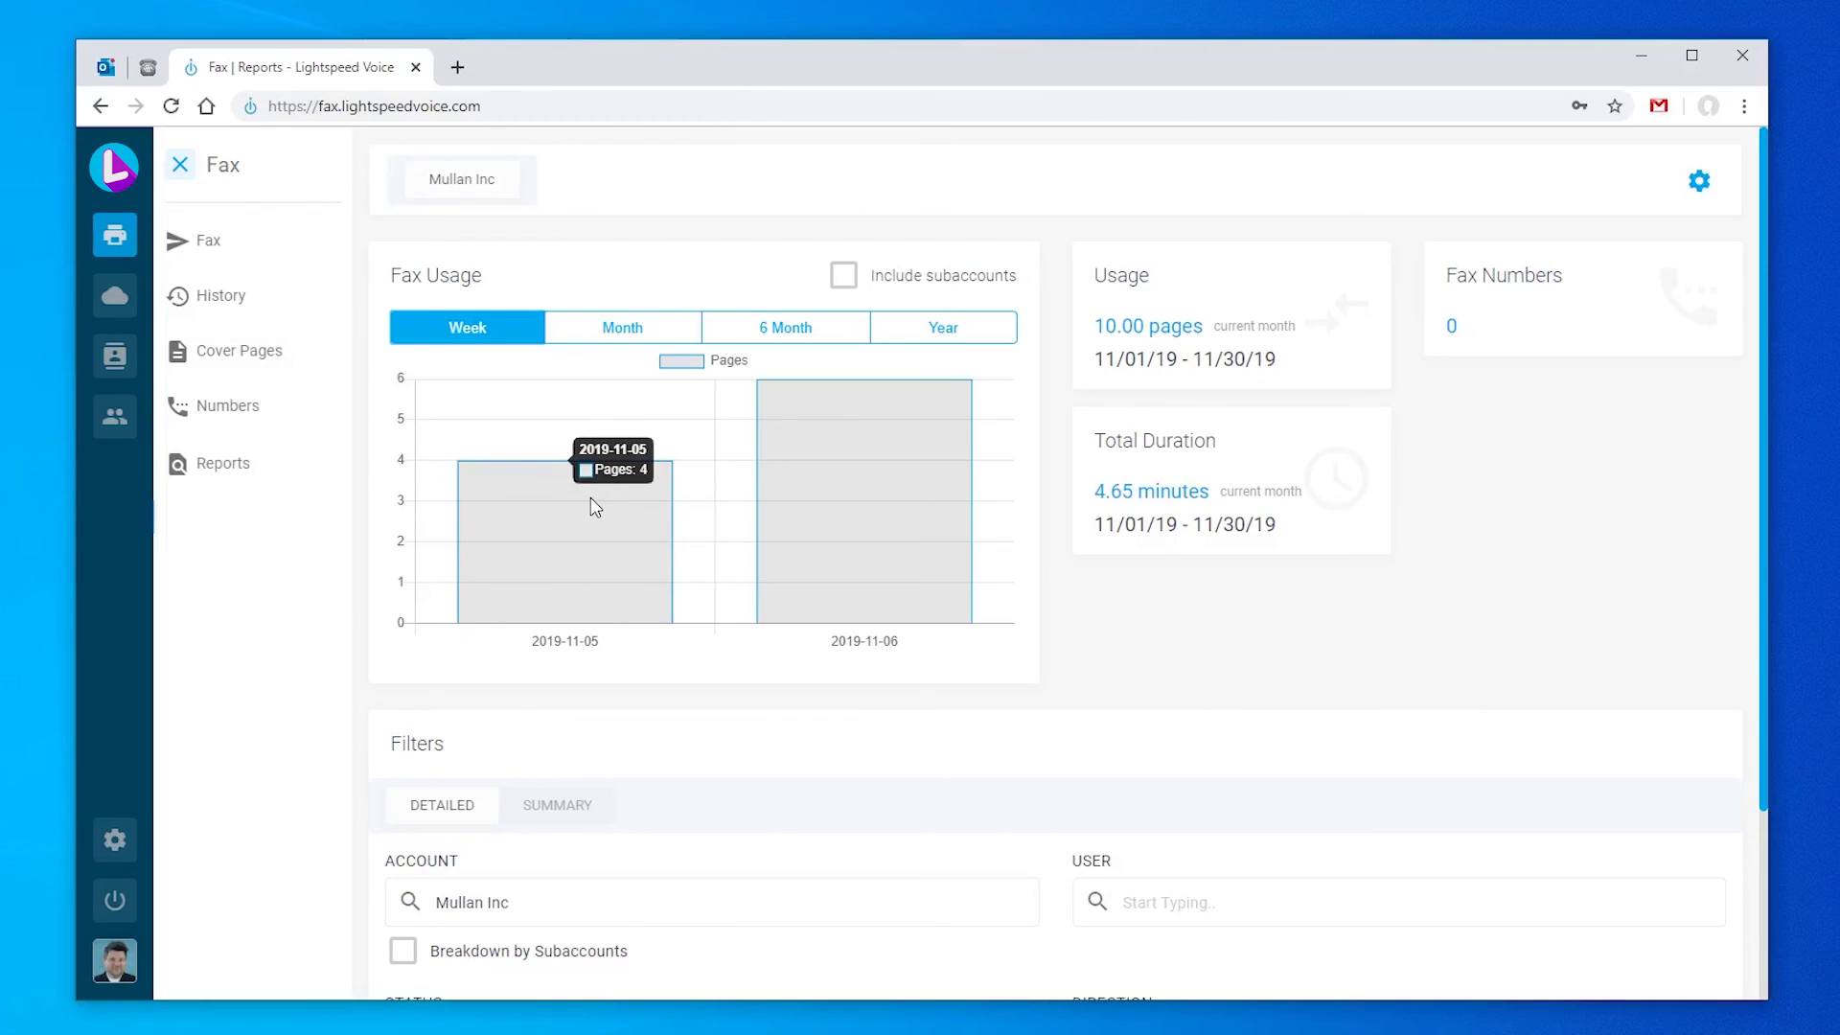
mouse_move(853, 493)
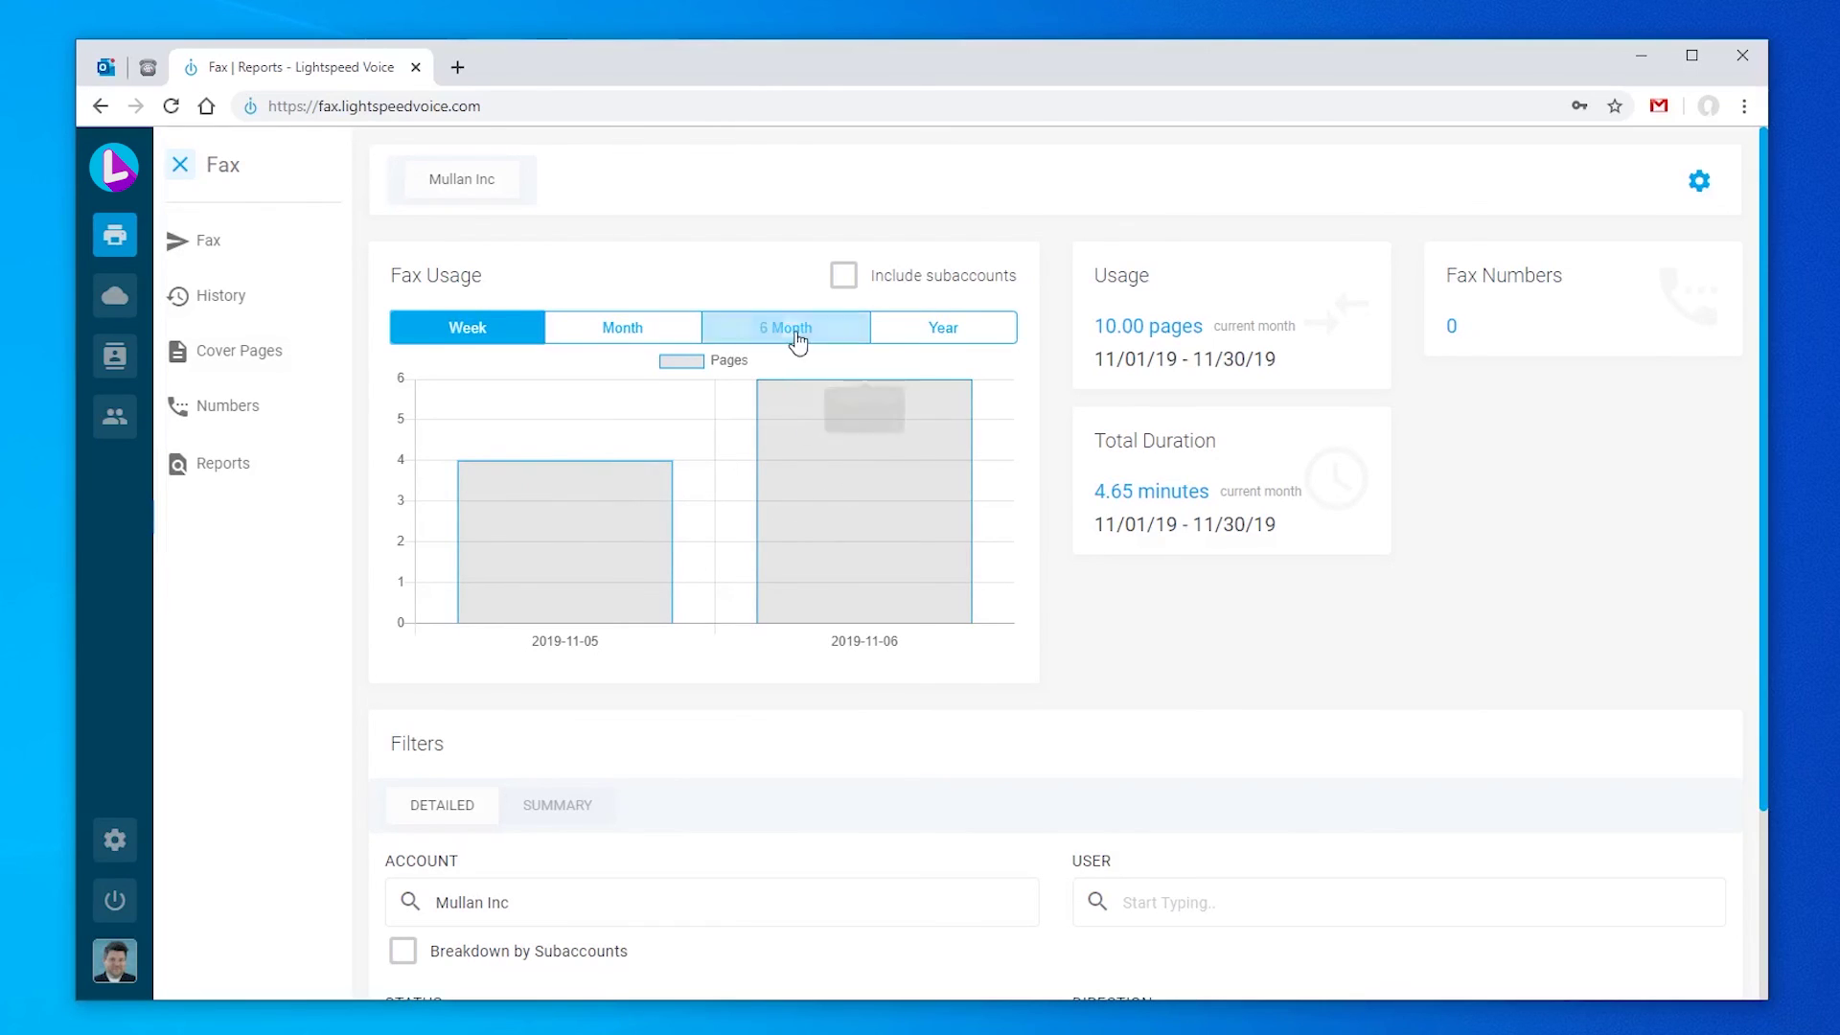
left_click(944, 331)
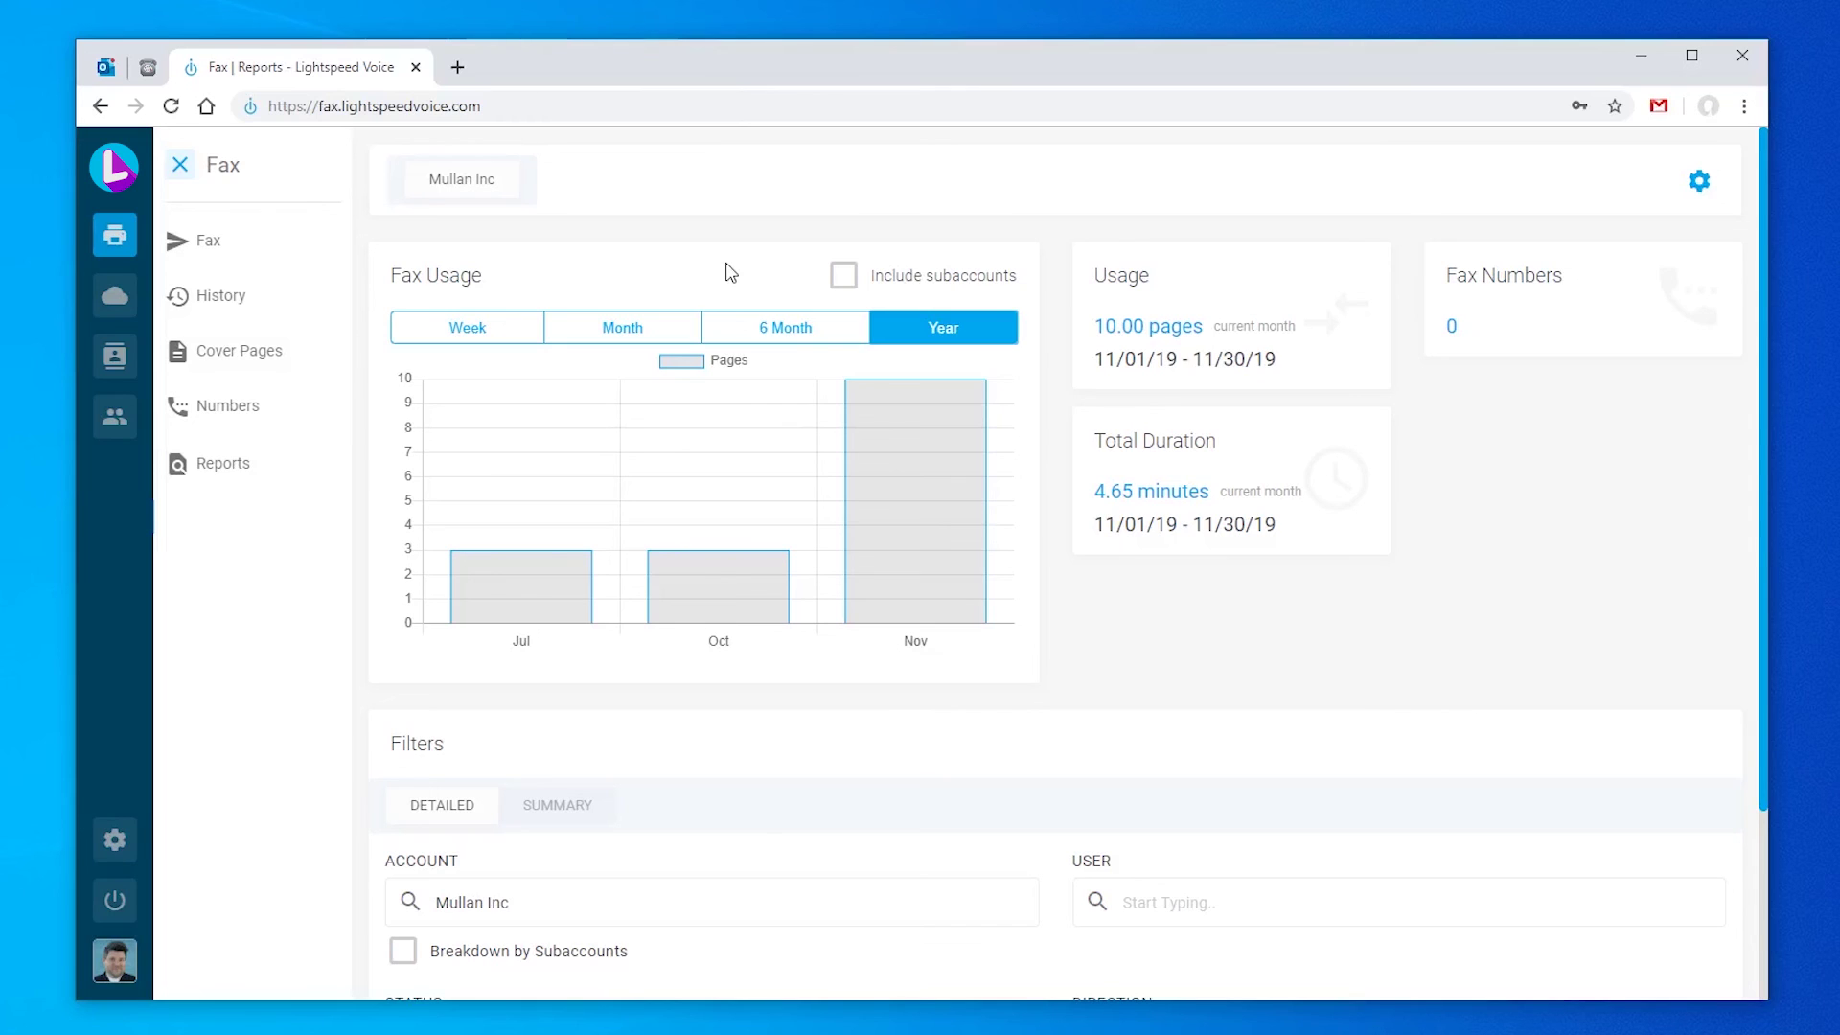
Step: On the Detailed report tab, keep Status and Direction at All with no user filter
scroll(728, 275, "down", 3)
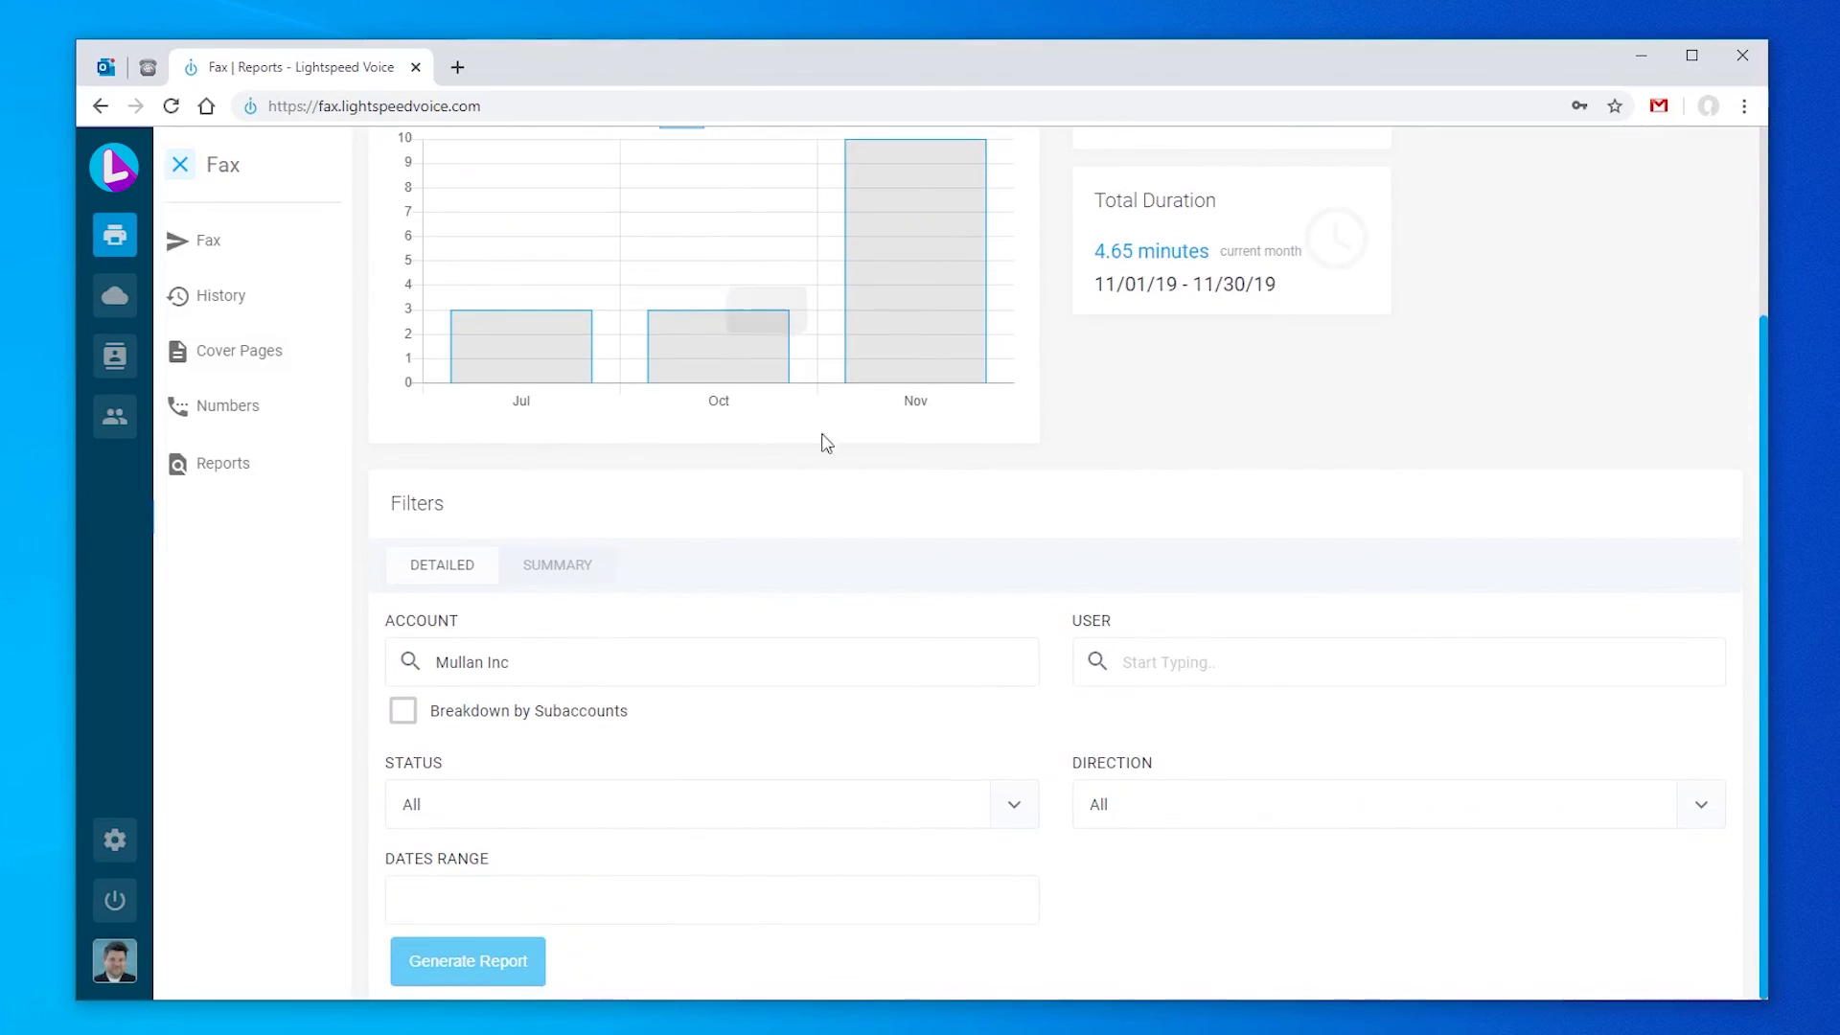
left_click(580, 576)
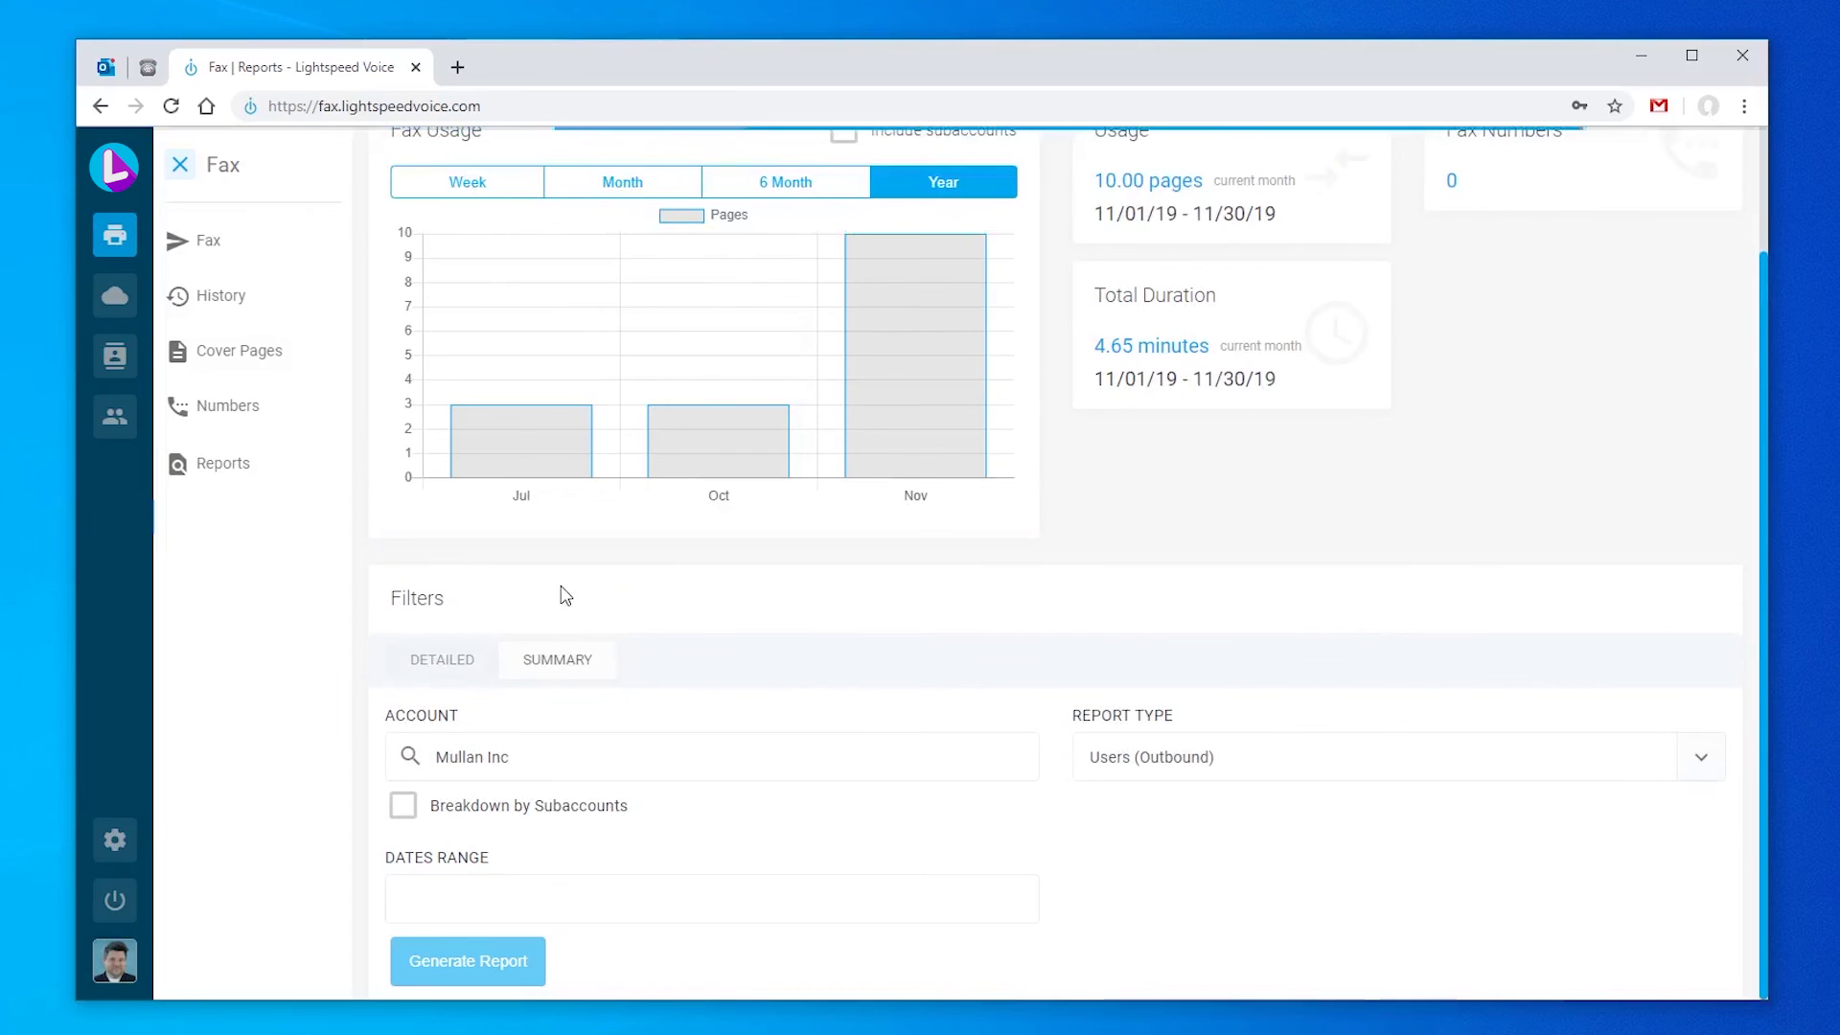
left_click(464, 657)
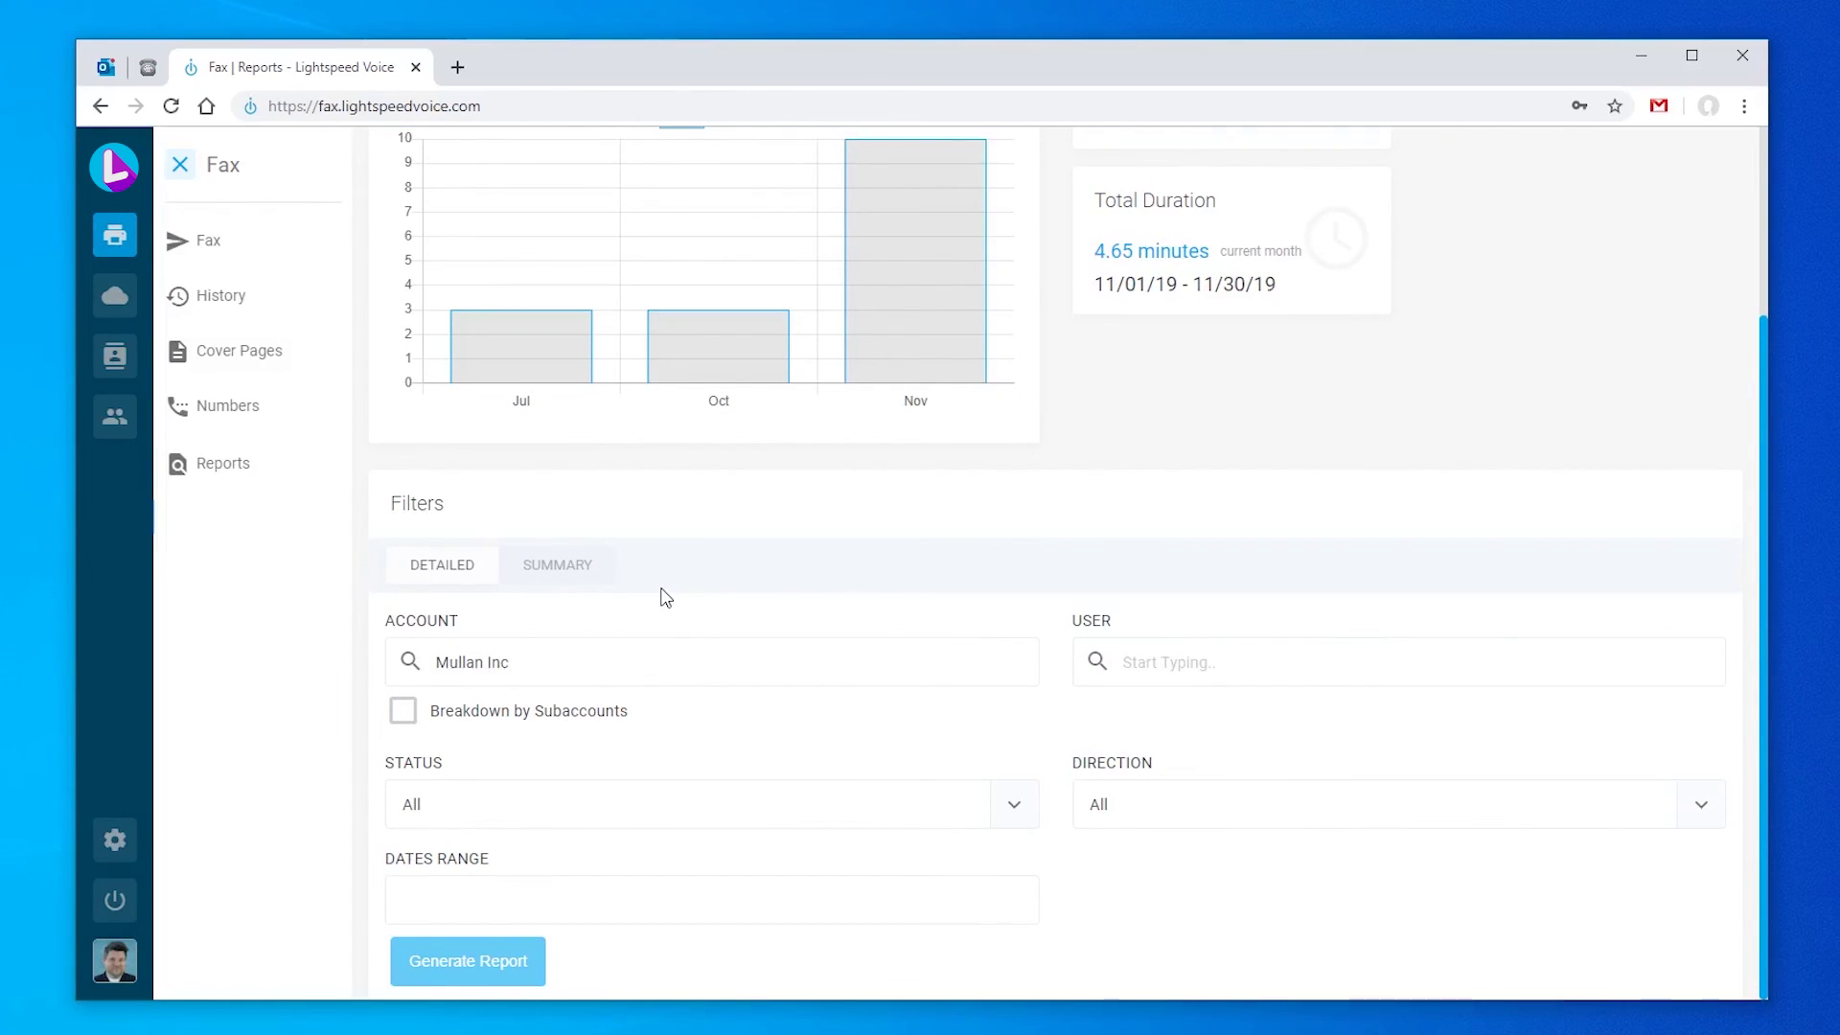
left_click(1267, 661)
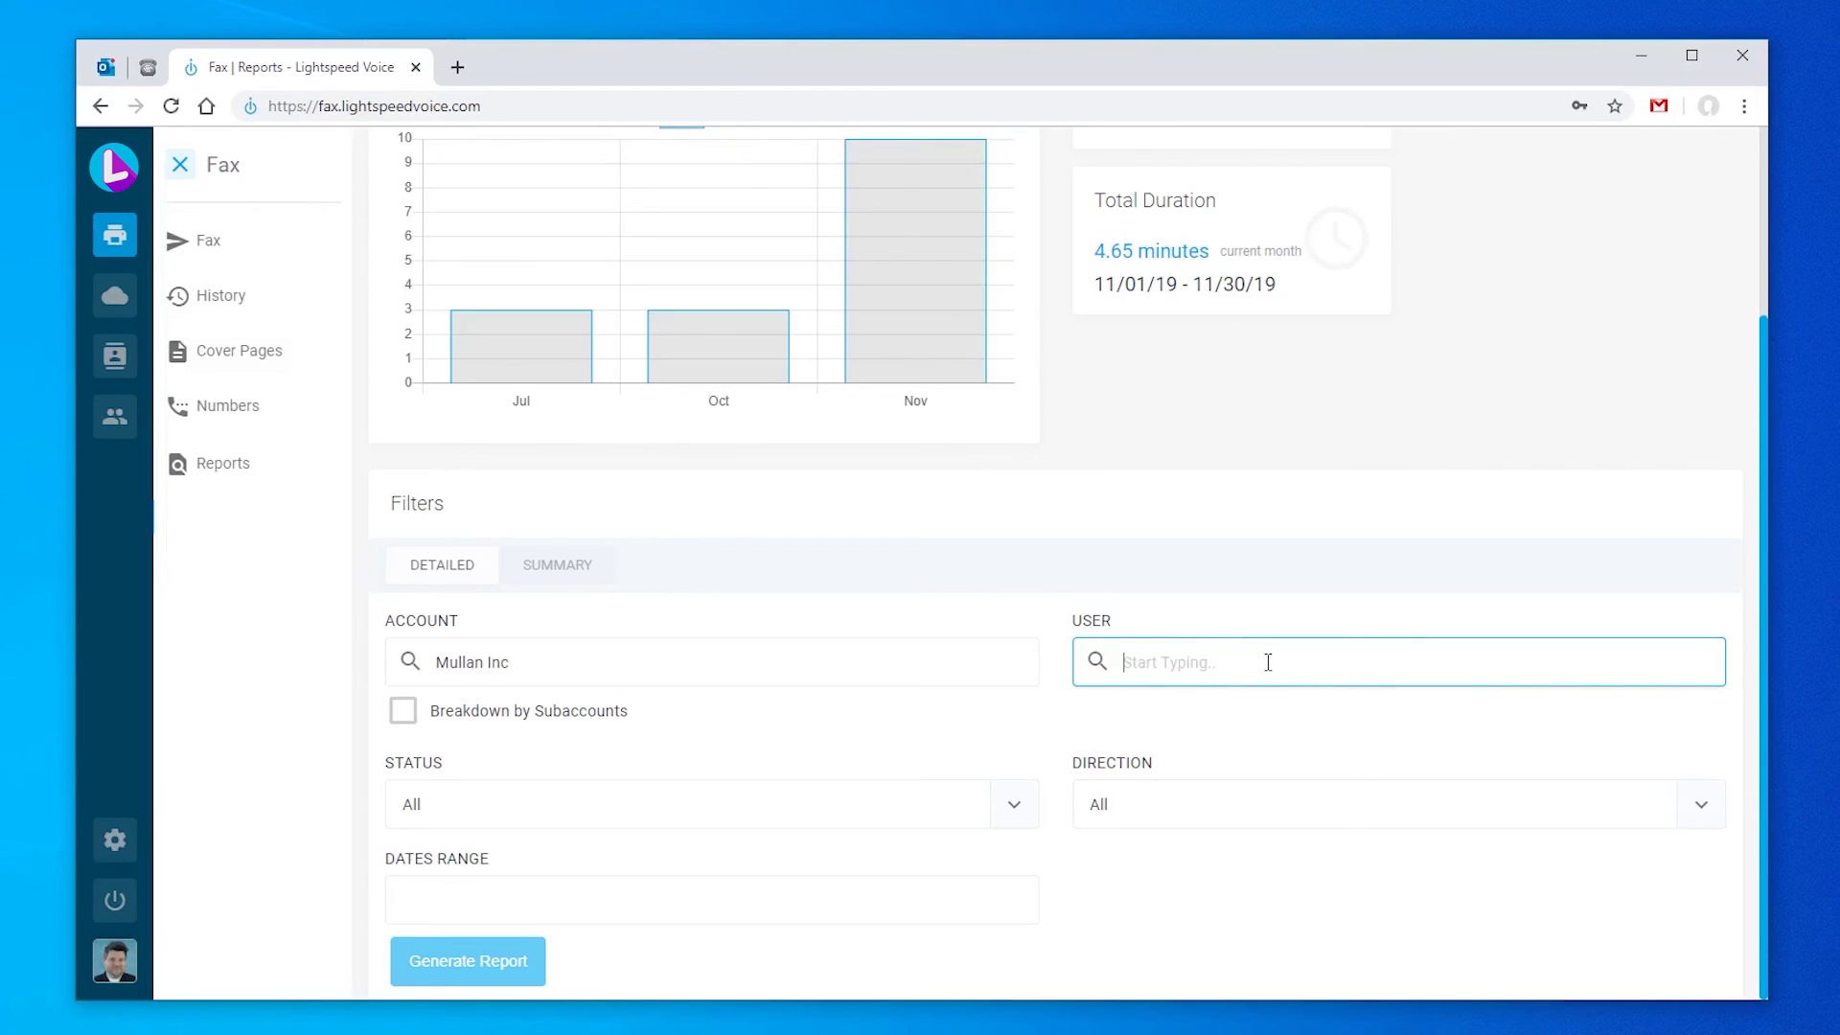
left_click(1014, 805)
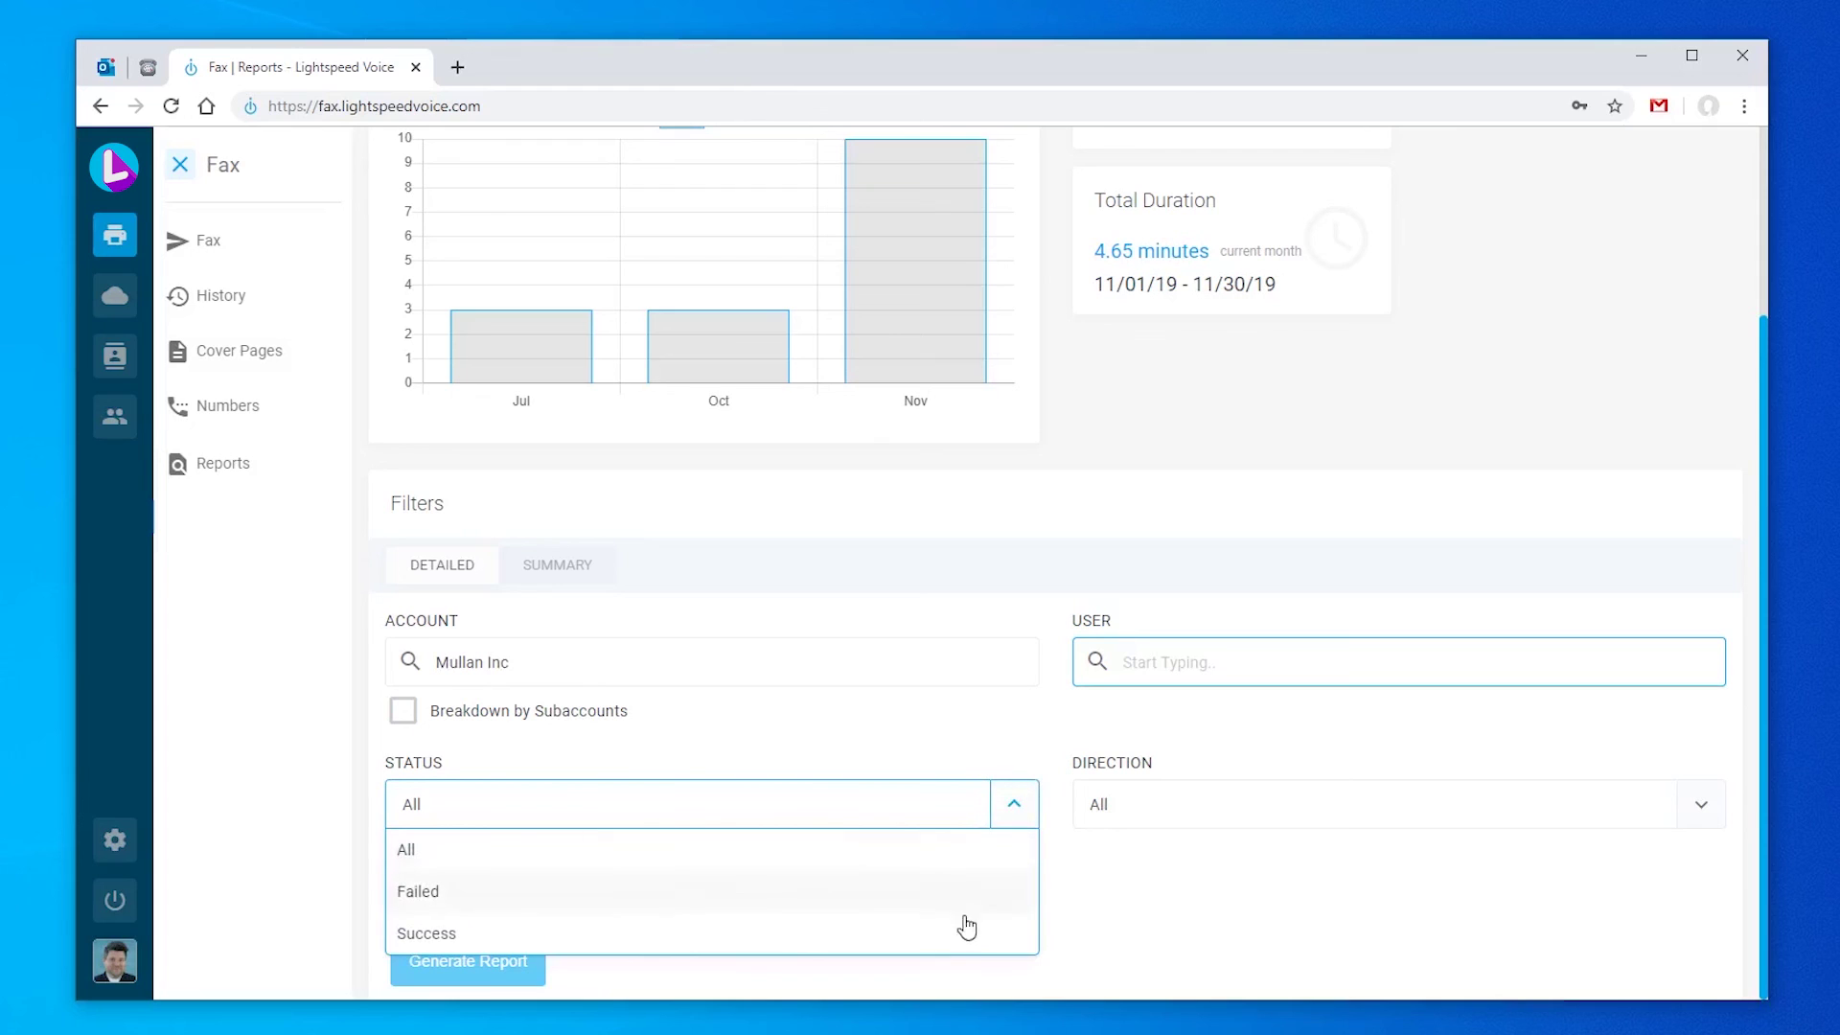
left_click(937, 851)
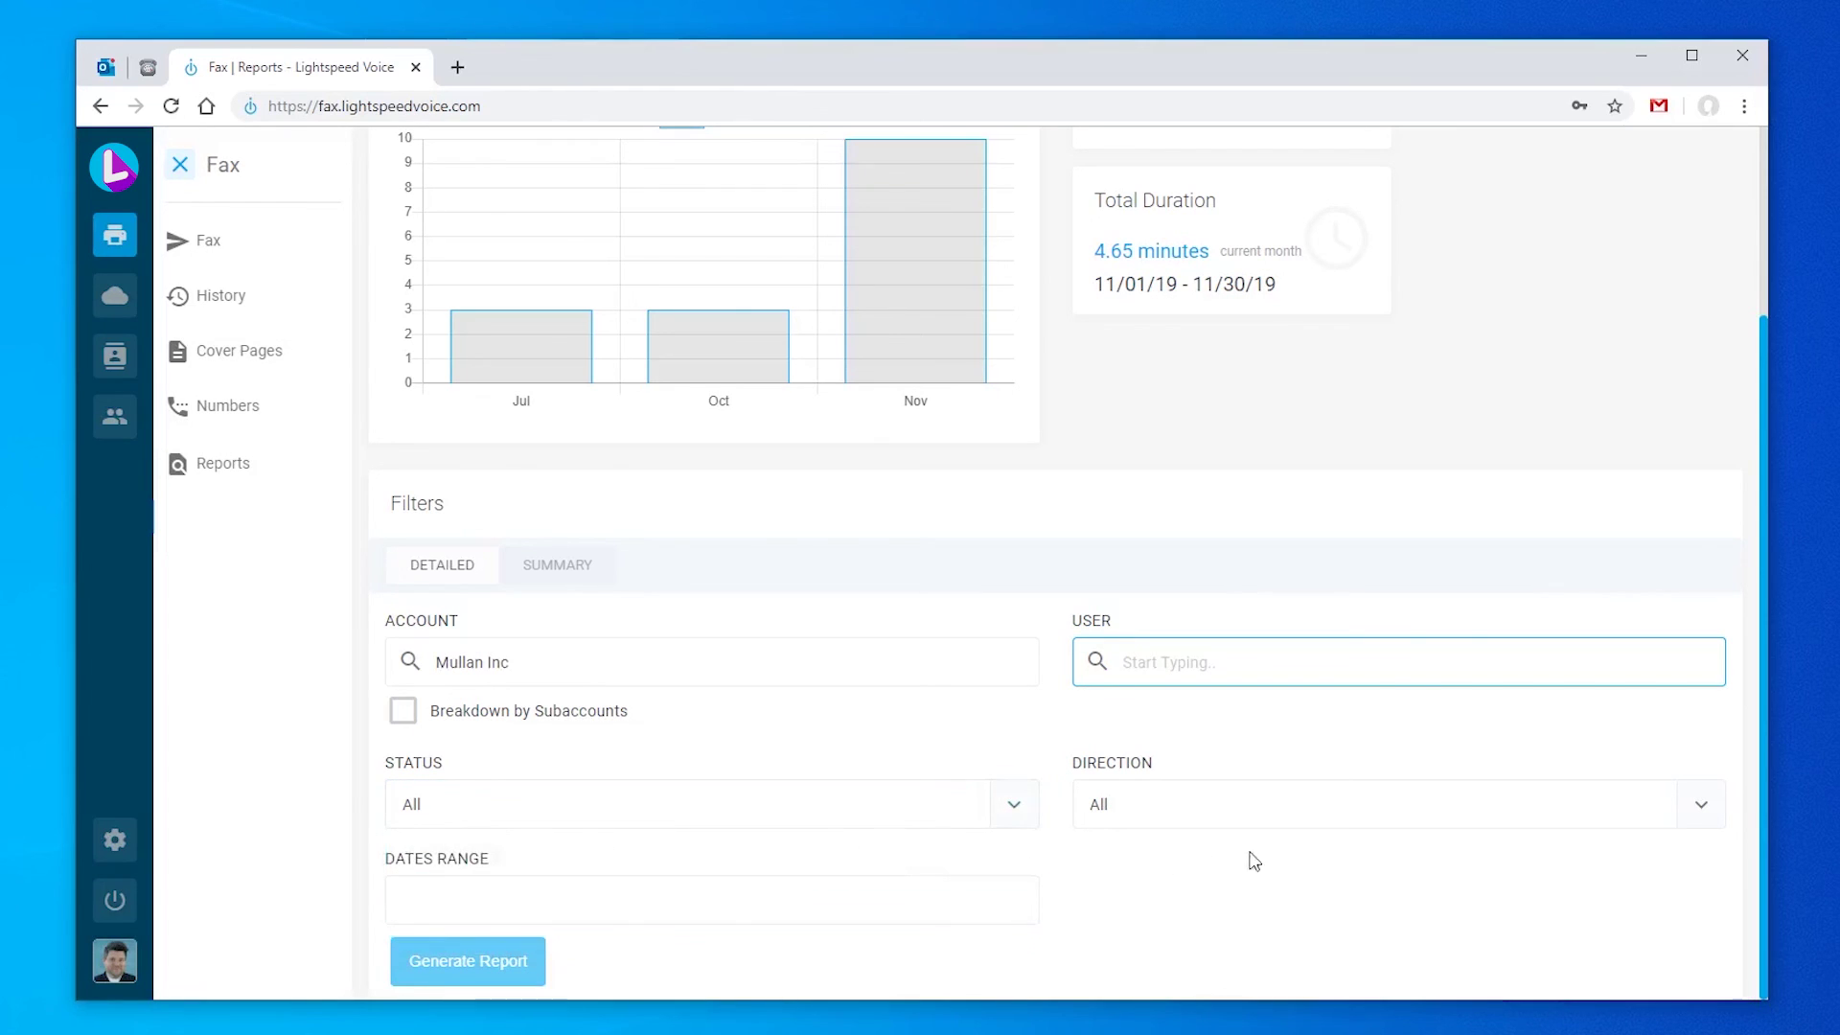
left_click(1695, 816)
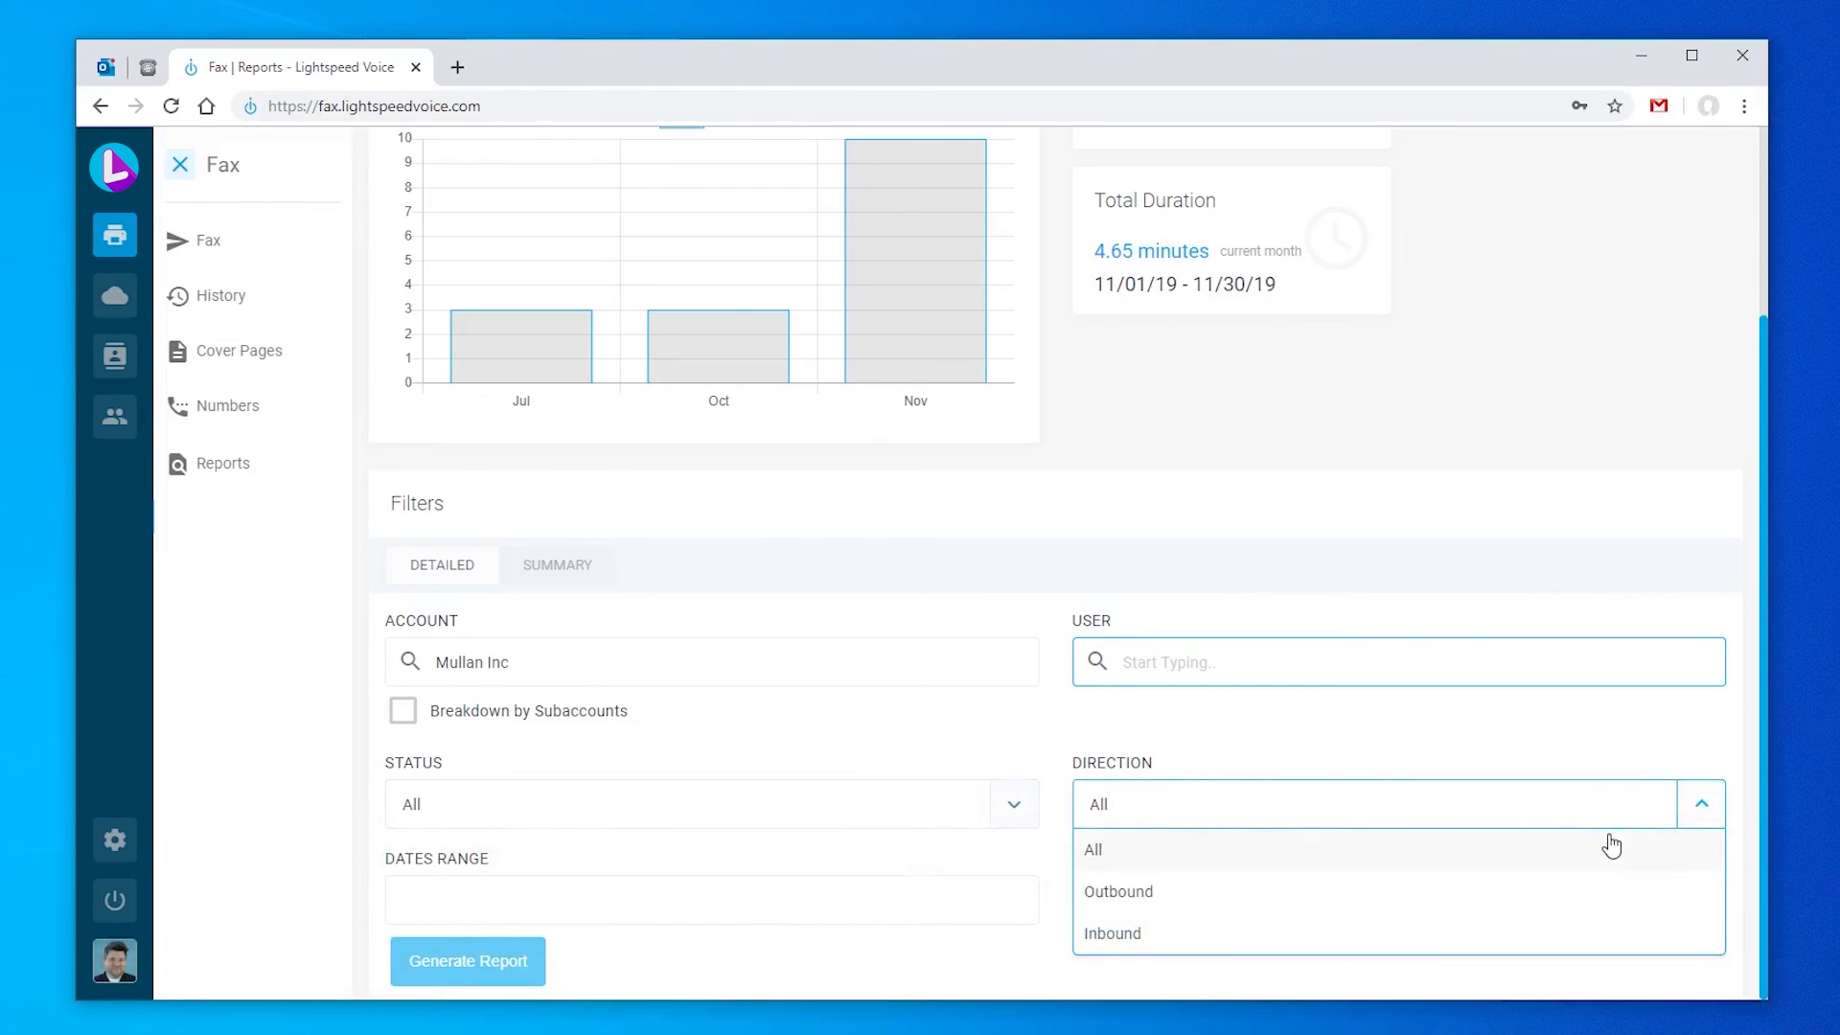
left_click(1702, 815)
left_click(666, 597)
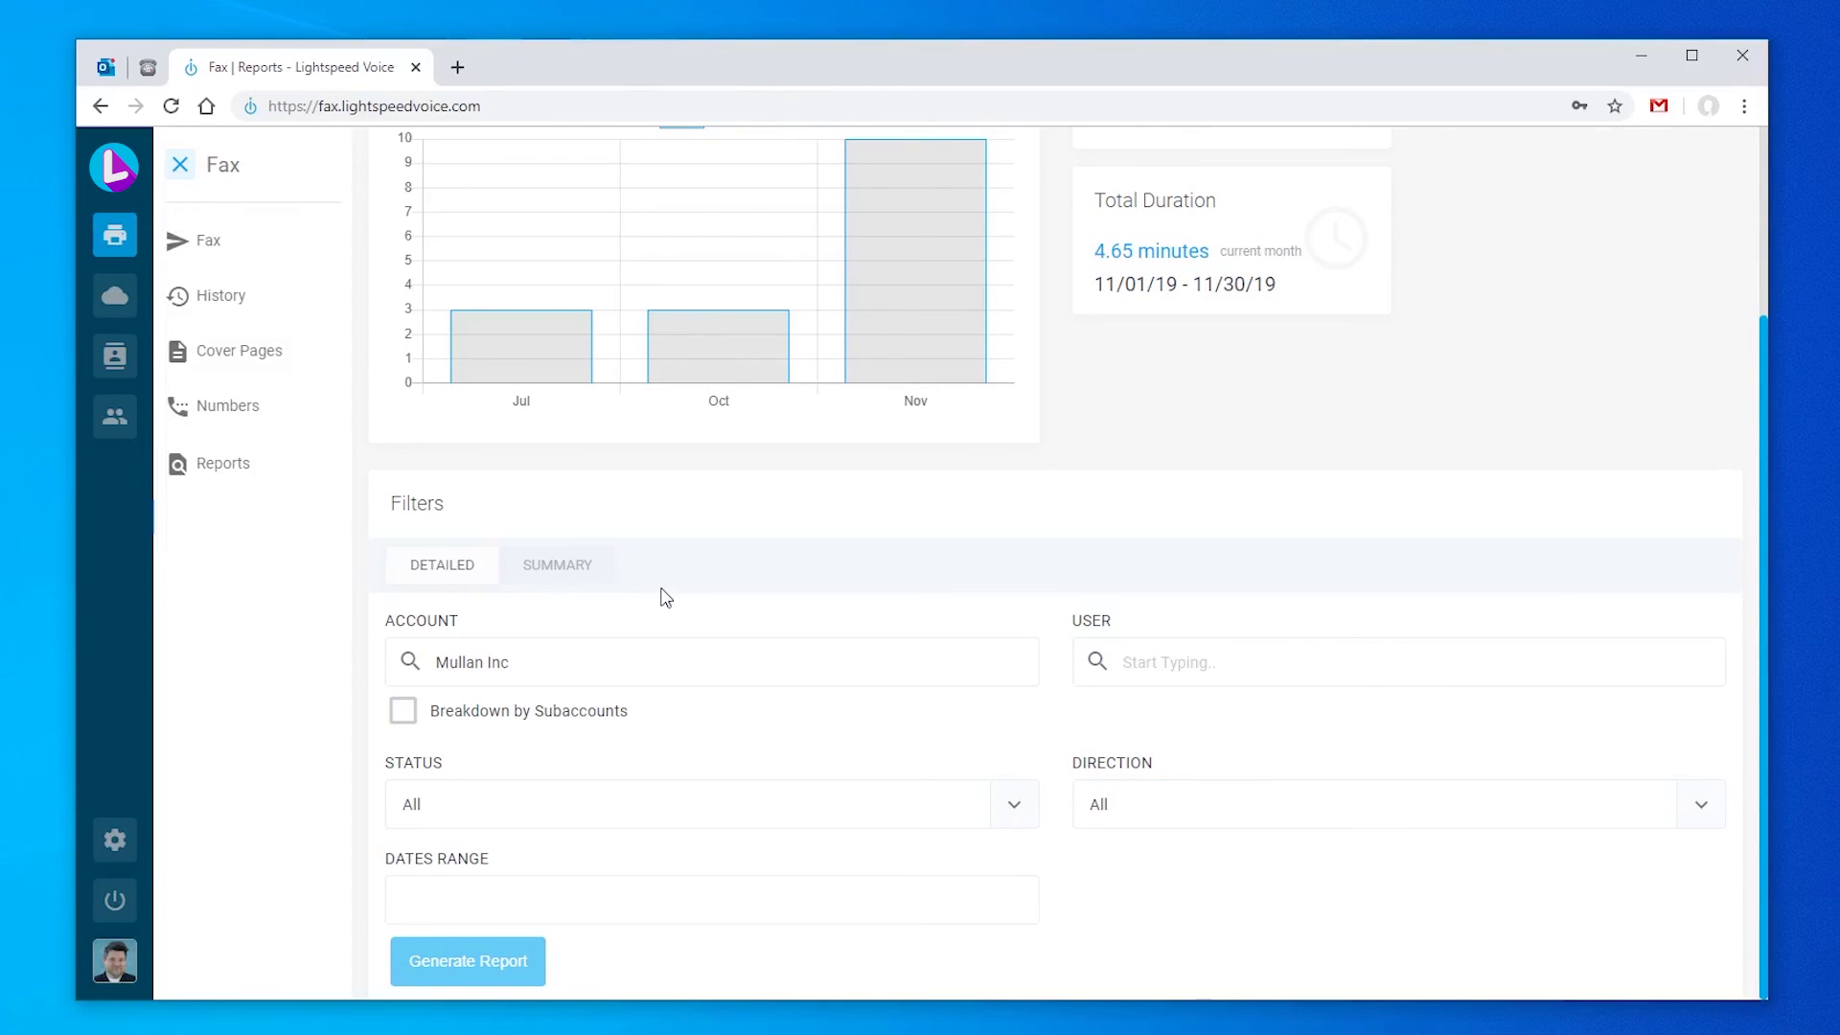
Step: Set the date range to 11/01/2019–11/05/2019 and generate the detailed report
left_click(924, 907)
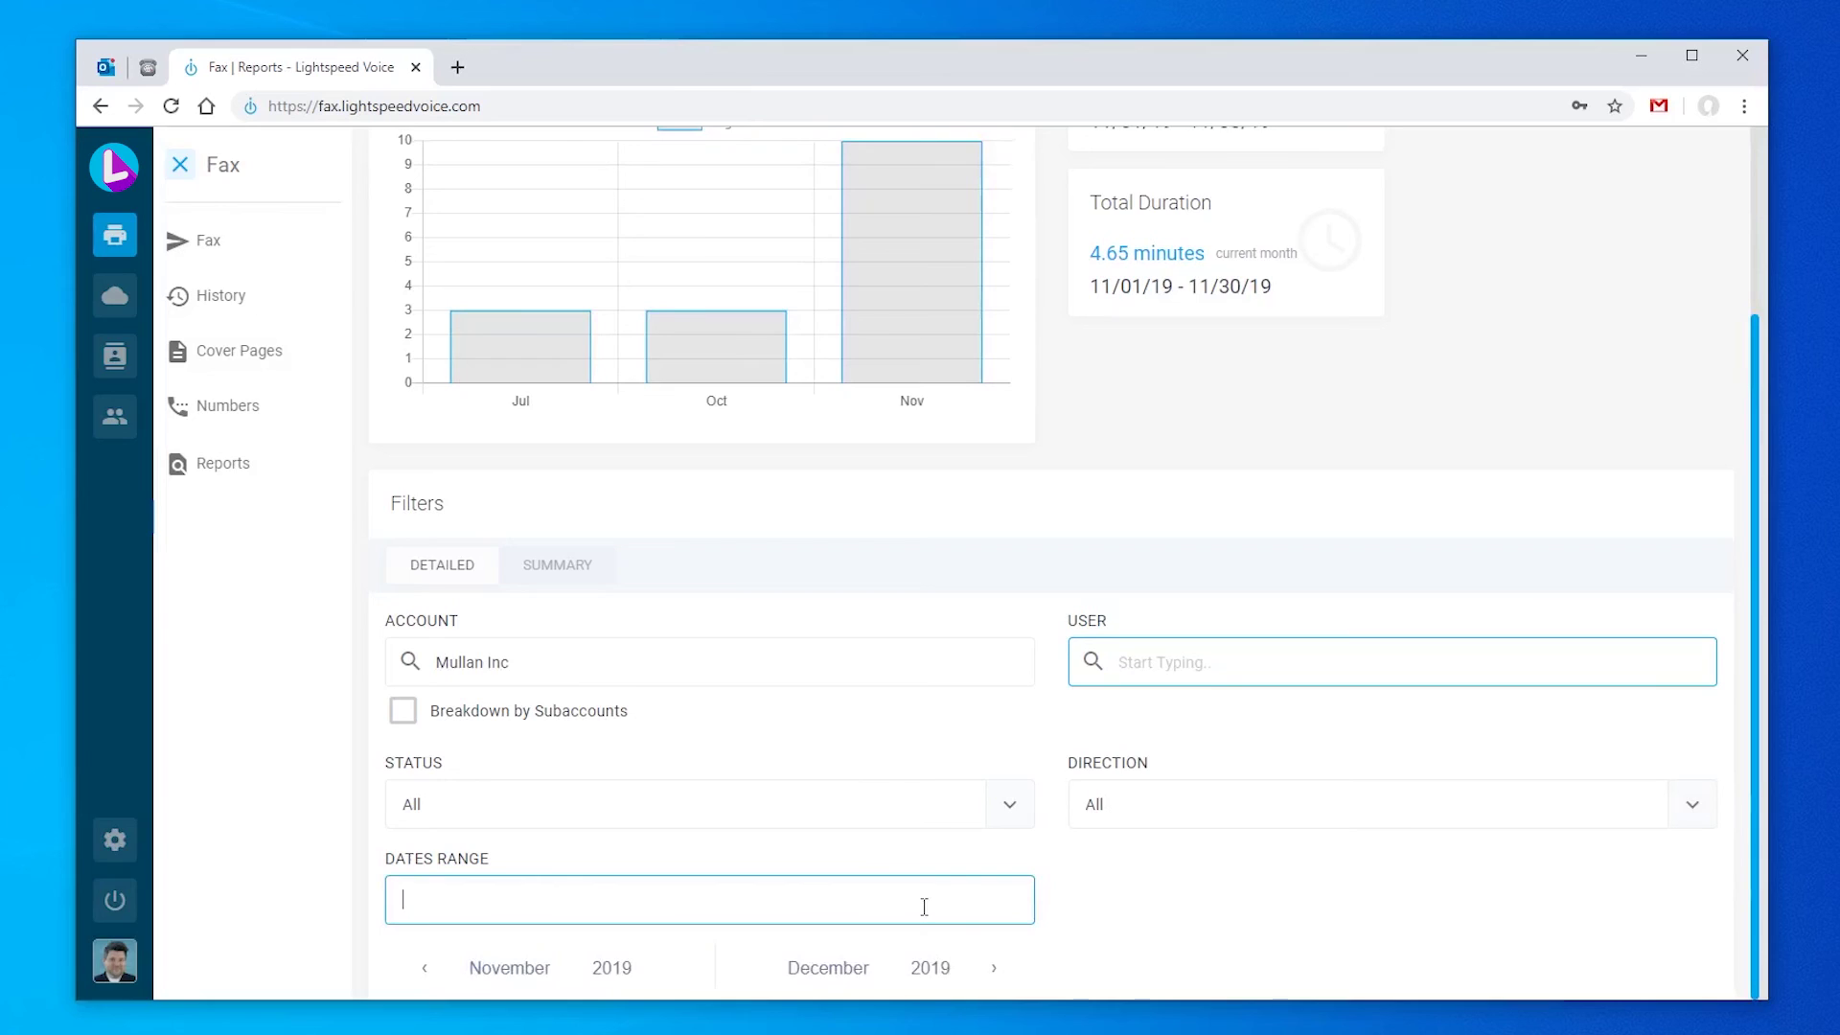
scroll(924, 907, "down", 3)
left_click(631, 772)
left_click(514, 814)
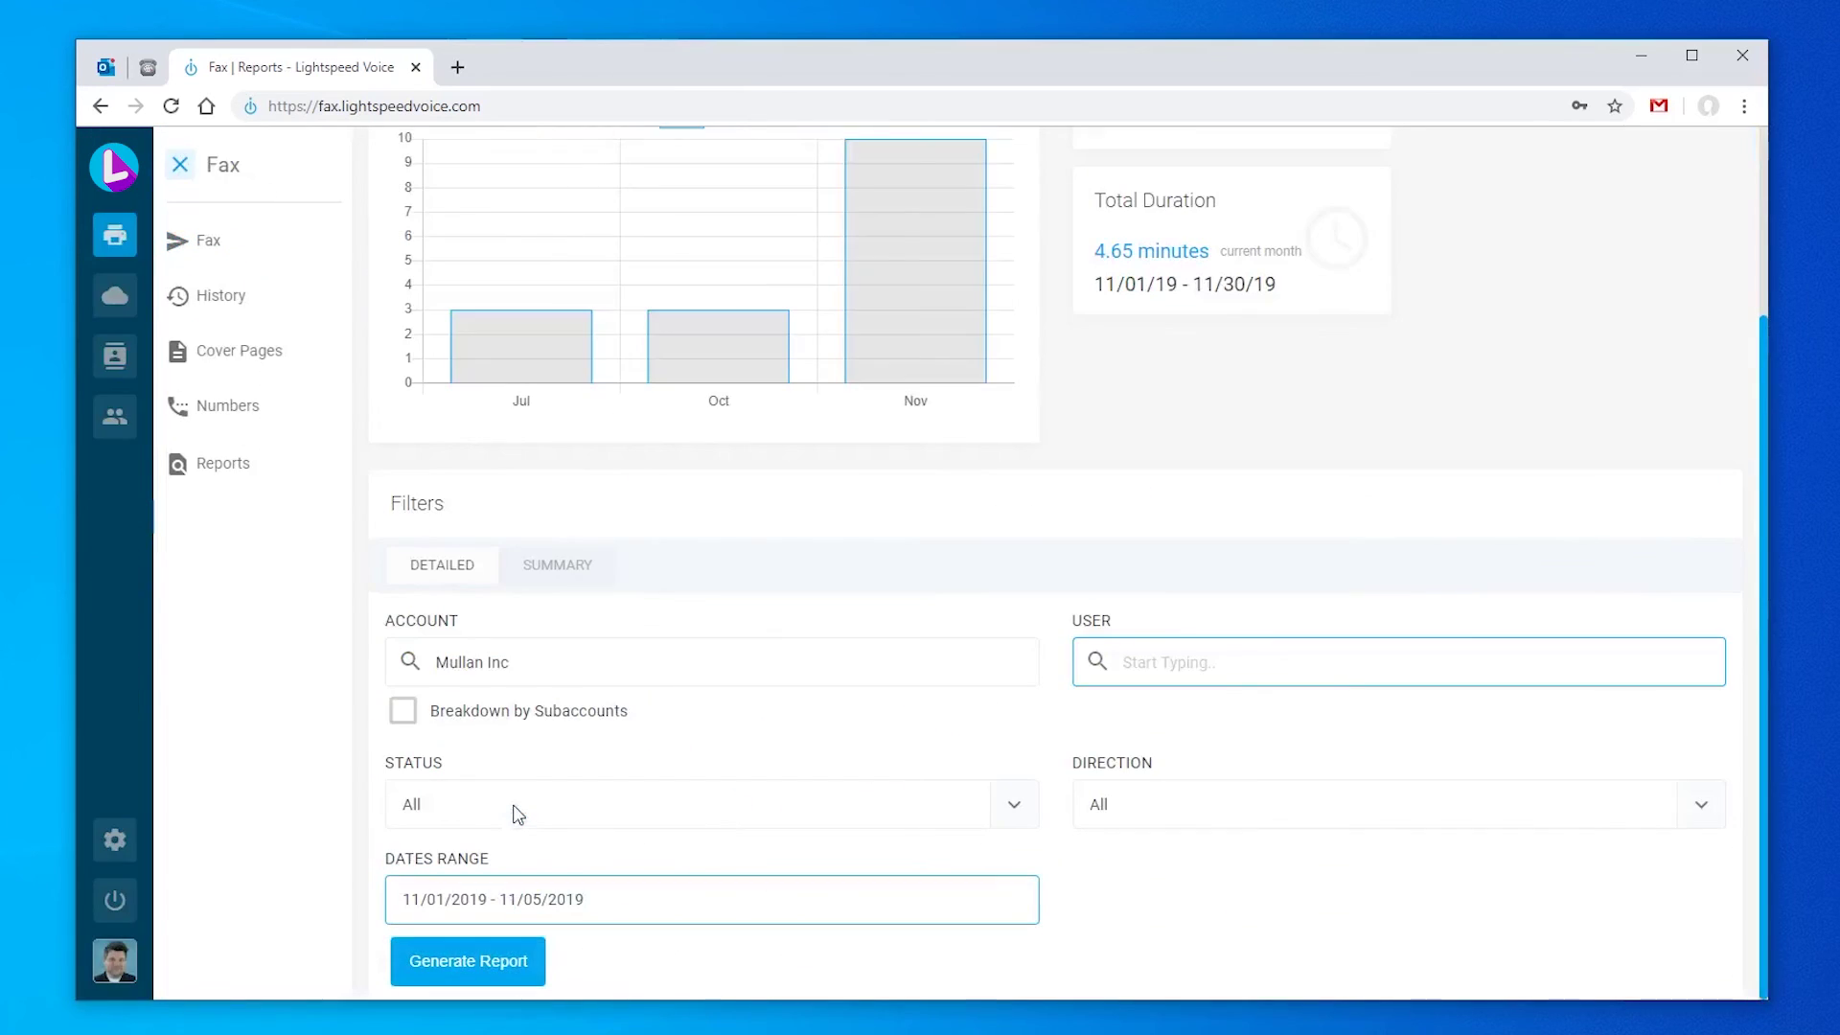
left_click(508, 973)
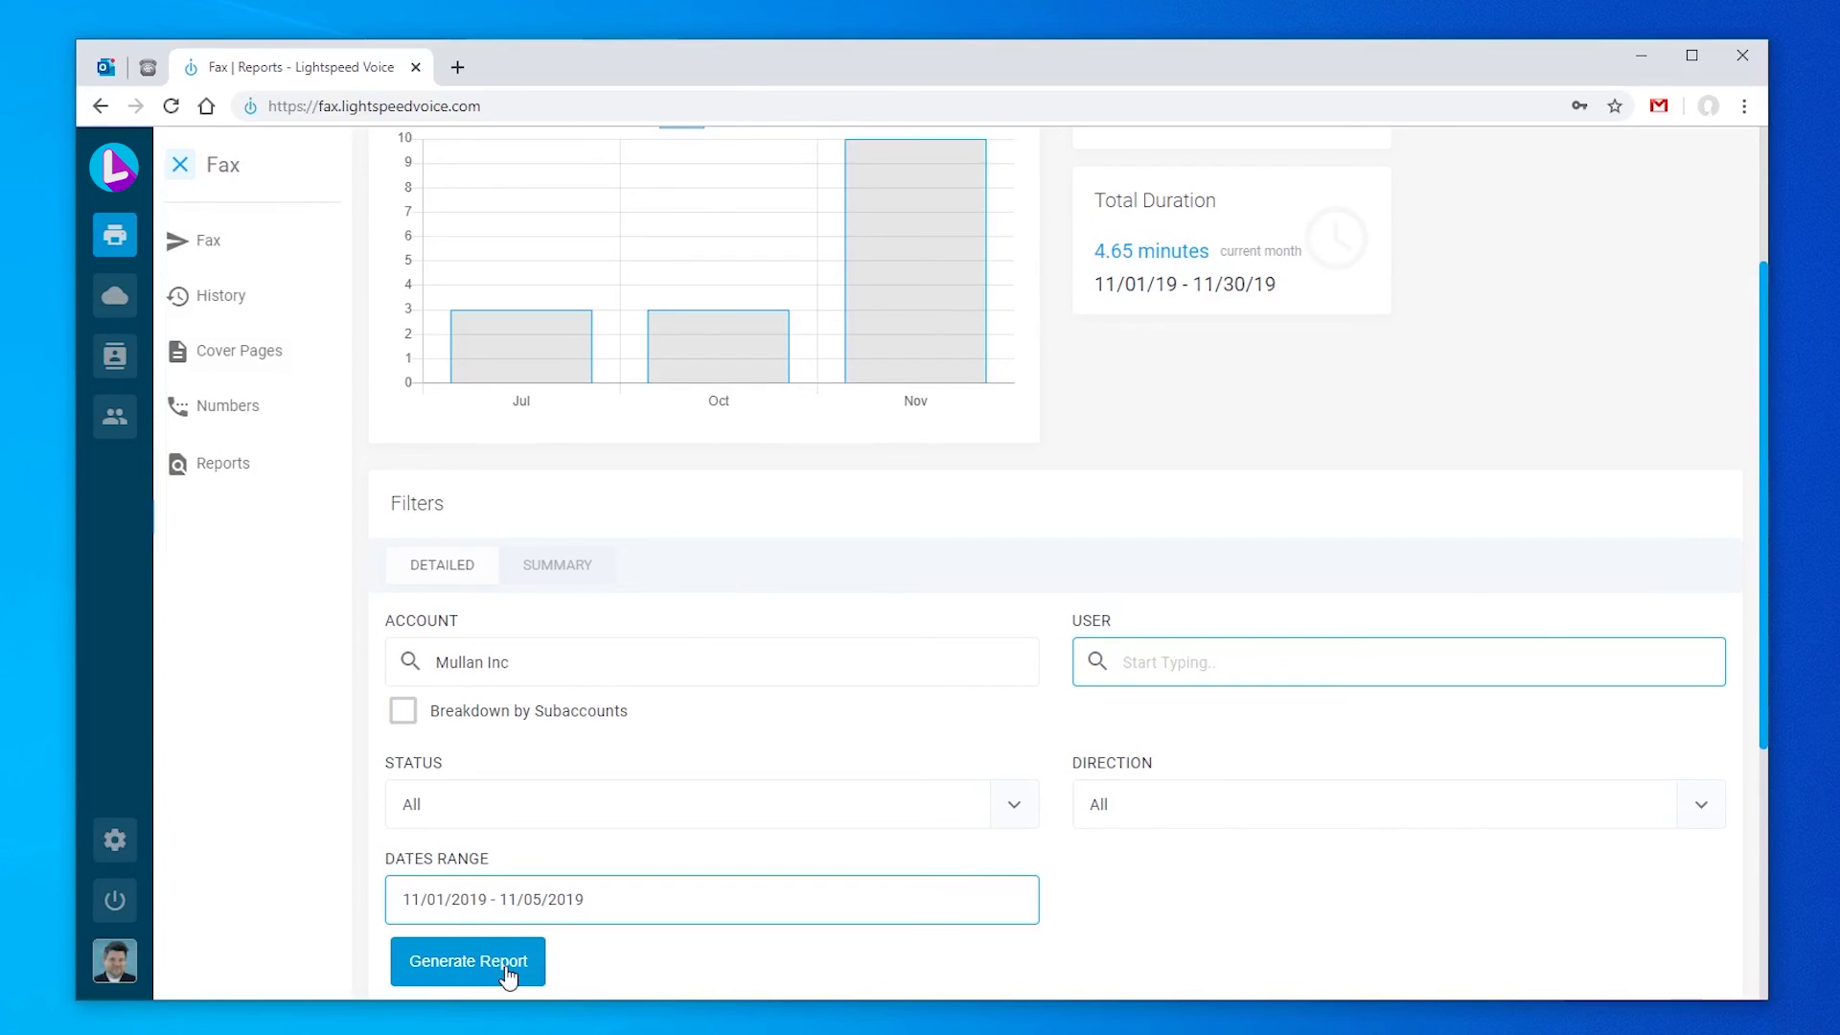
Step: Generate a Numbers (Inbound) summary report for those dates, then go to Contacts
scroll(508, 973, "down", 5)
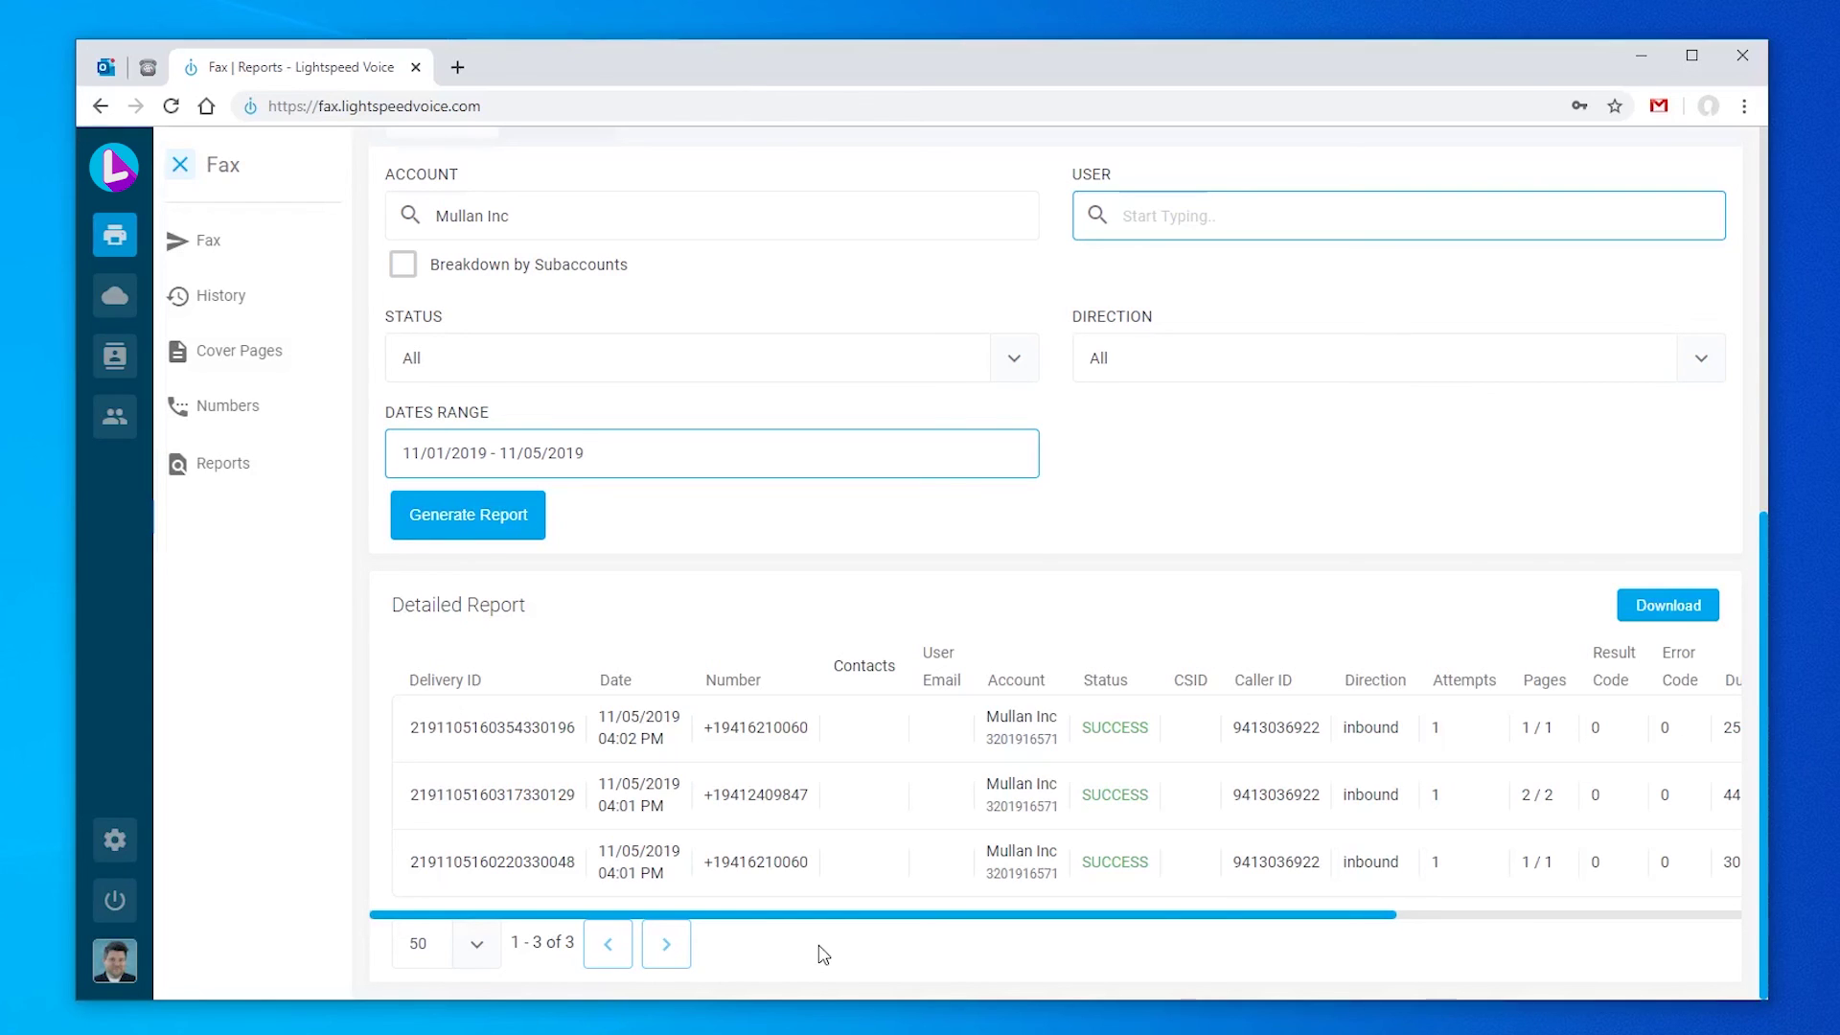
scroll(844, 680, "up", 3)
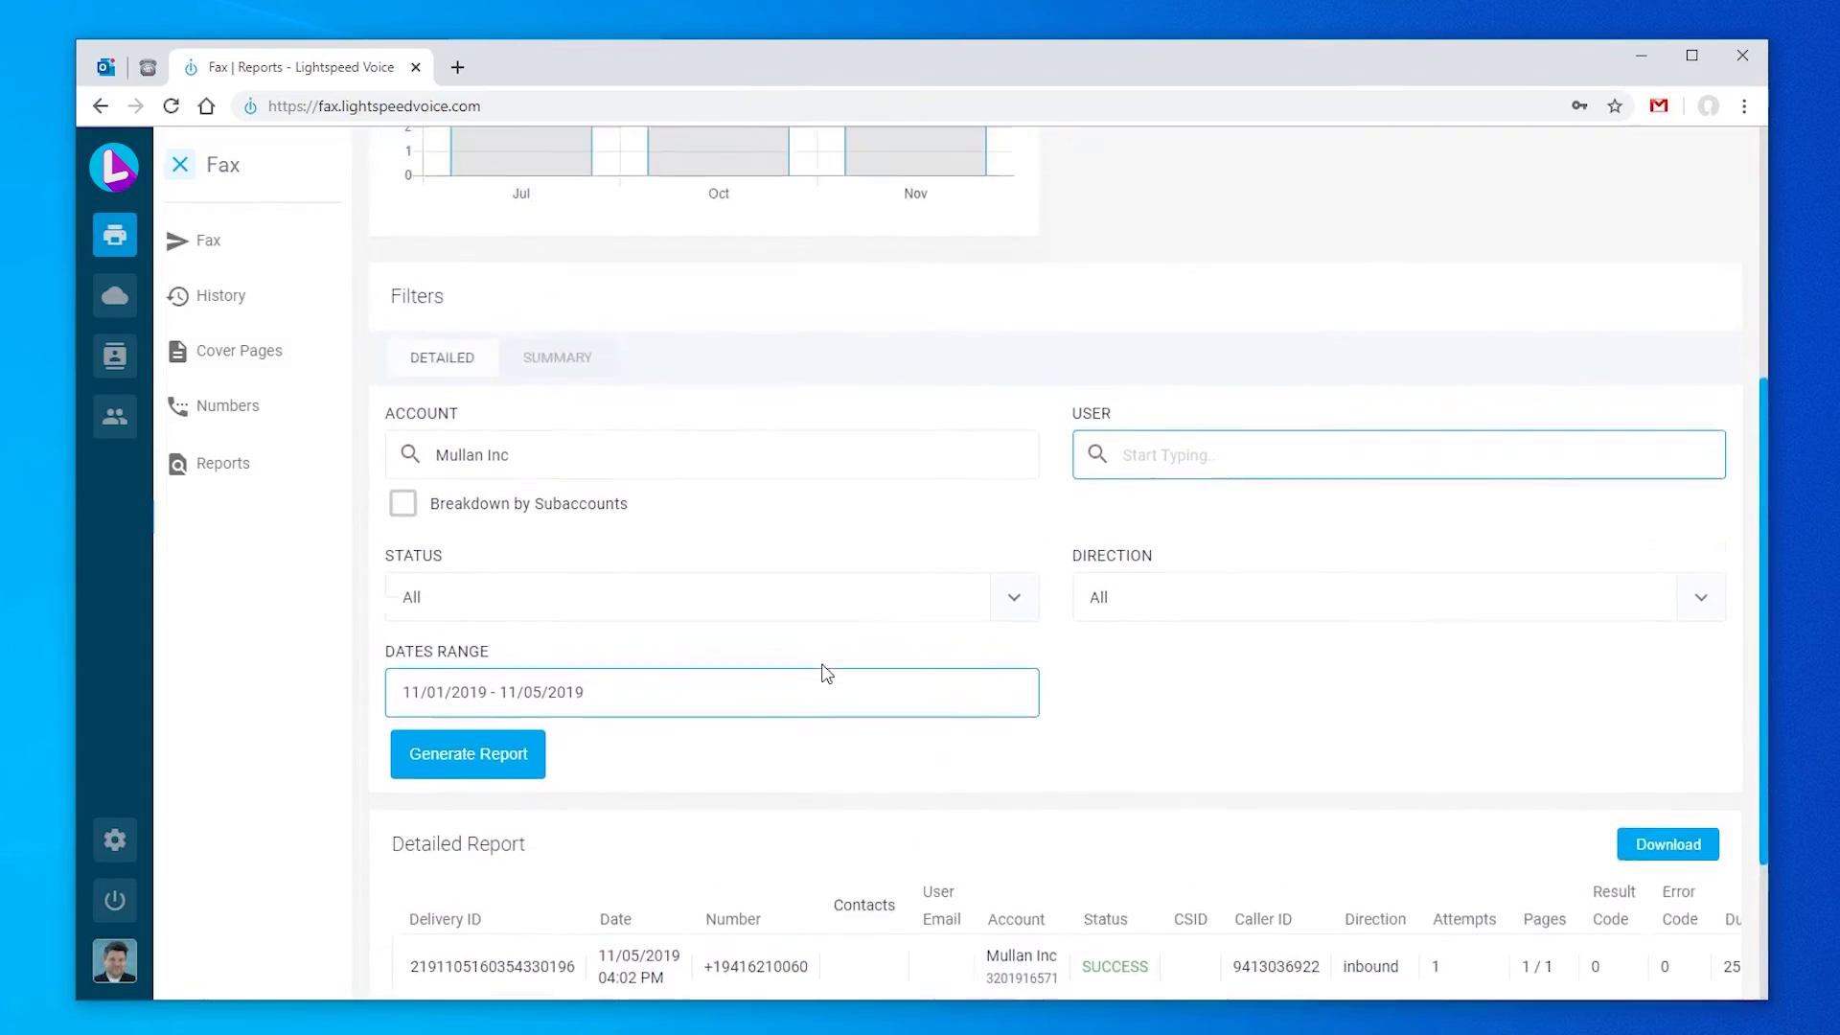
left_click(534, 463)
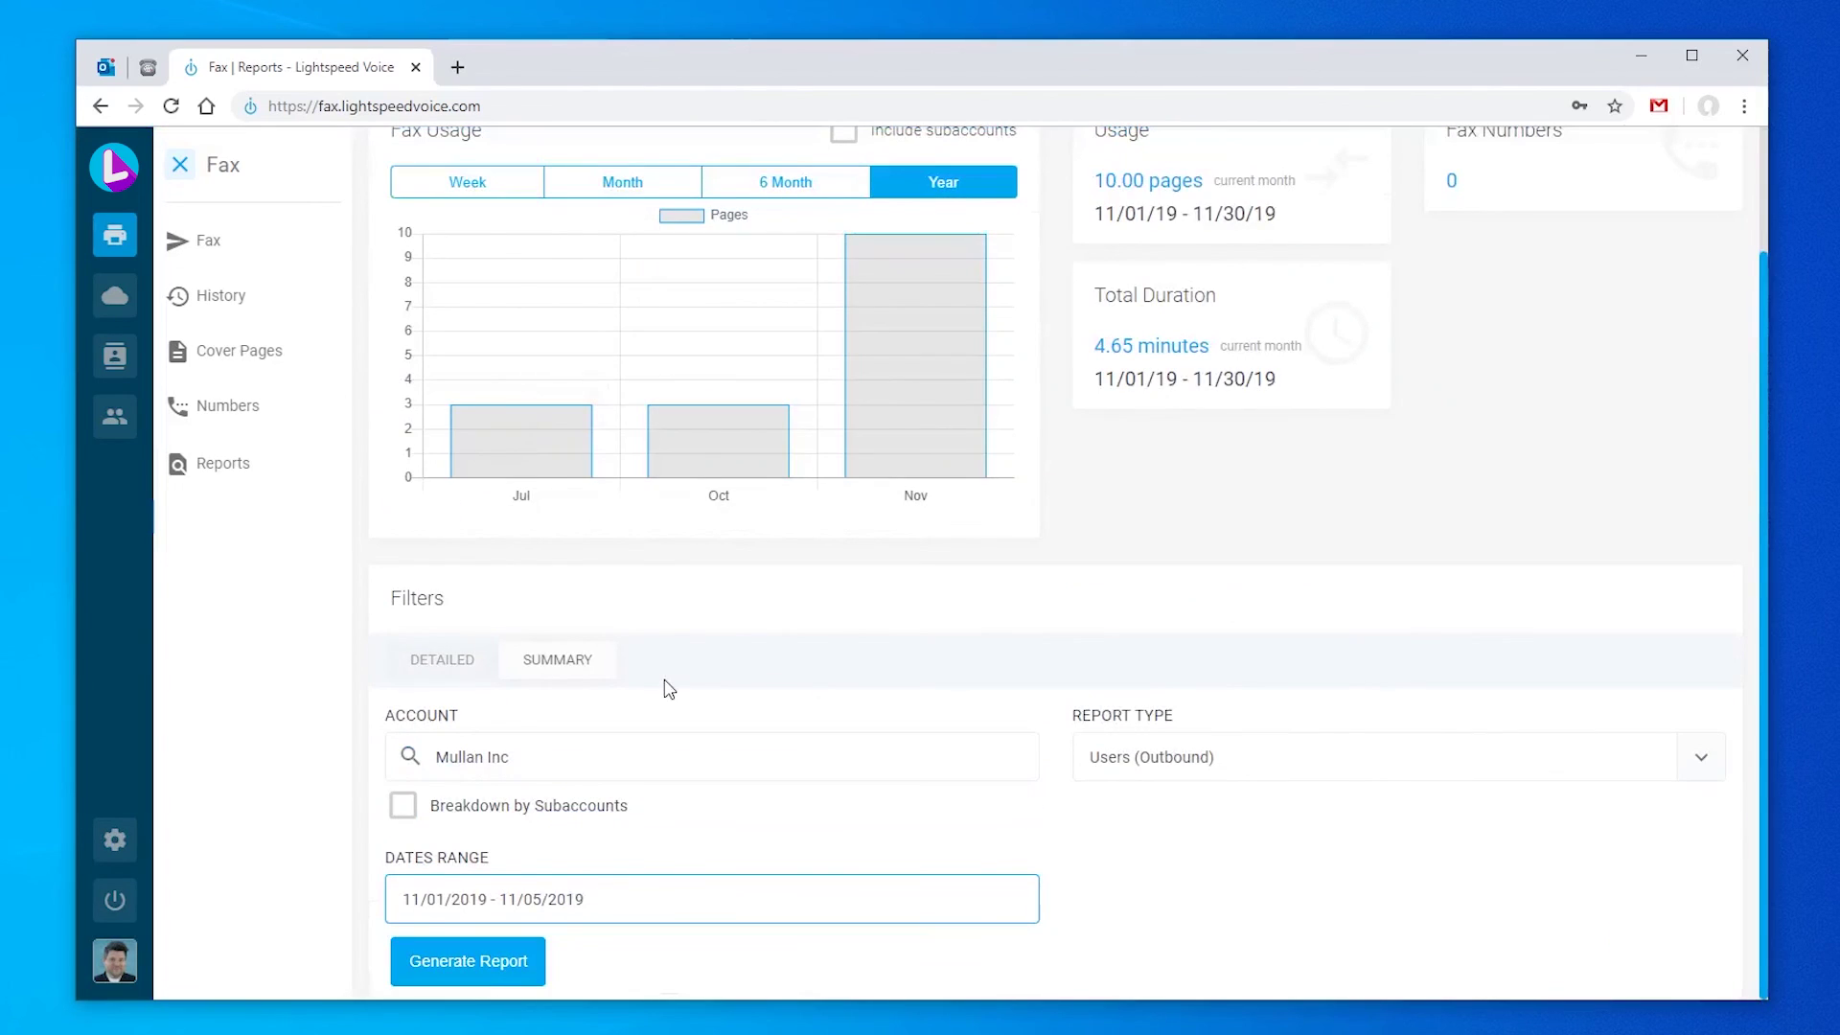
left_click(500, 974)
scroll(868, 835, "down", 3)
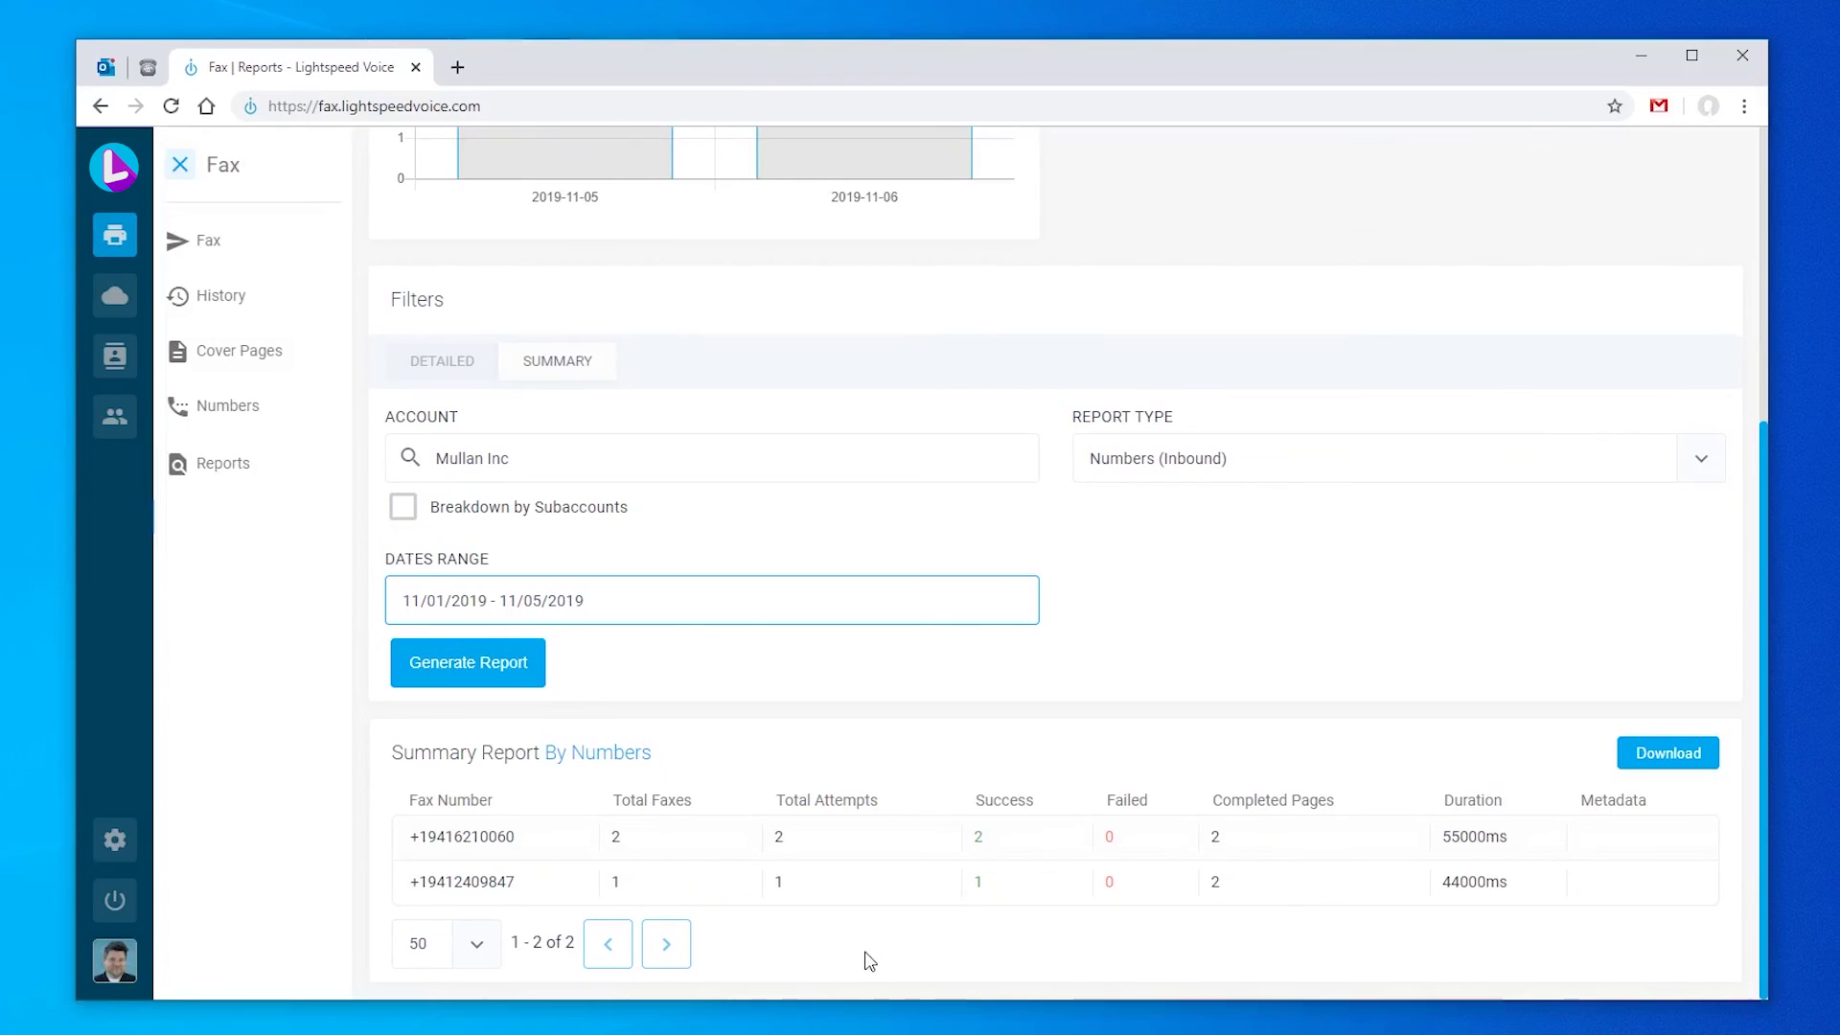
left_click(115, 361)
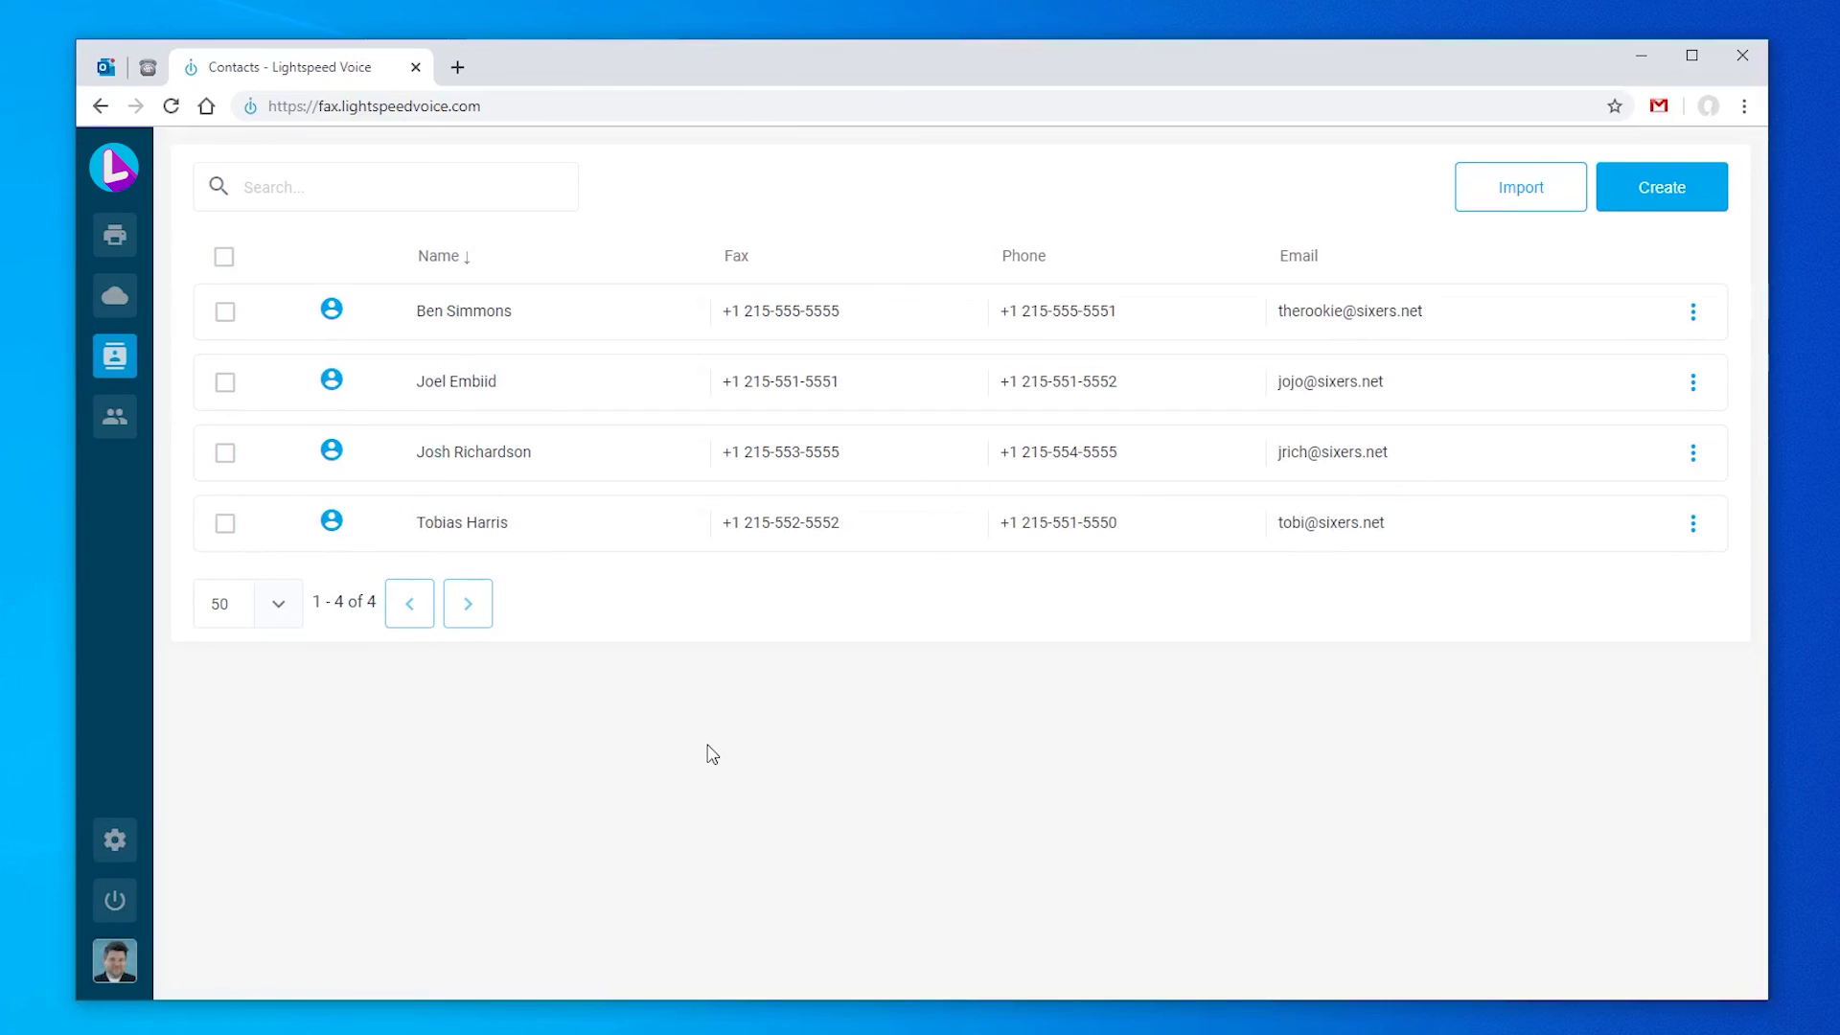
Step: Start a new Person contact and enter the contact's name, email, fax number and phone number
left_click(1656, 210)
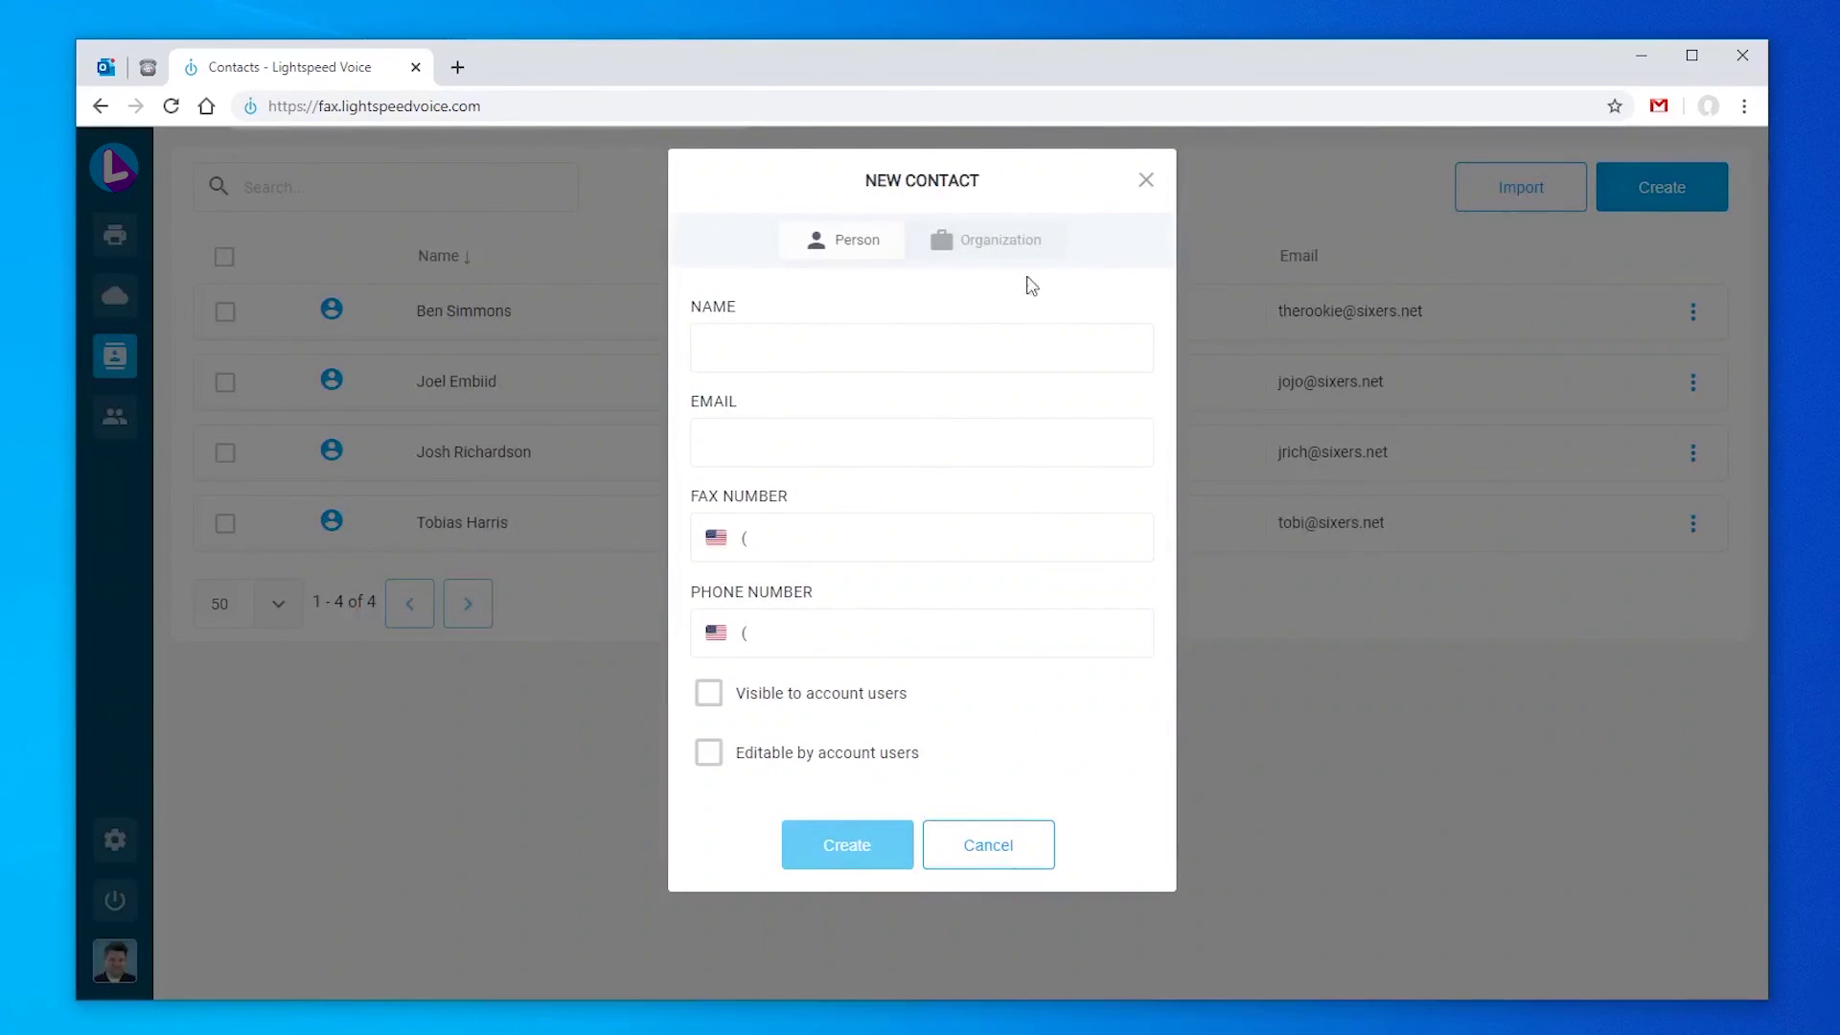
left_click(996, 245)
left_click(872, 252)
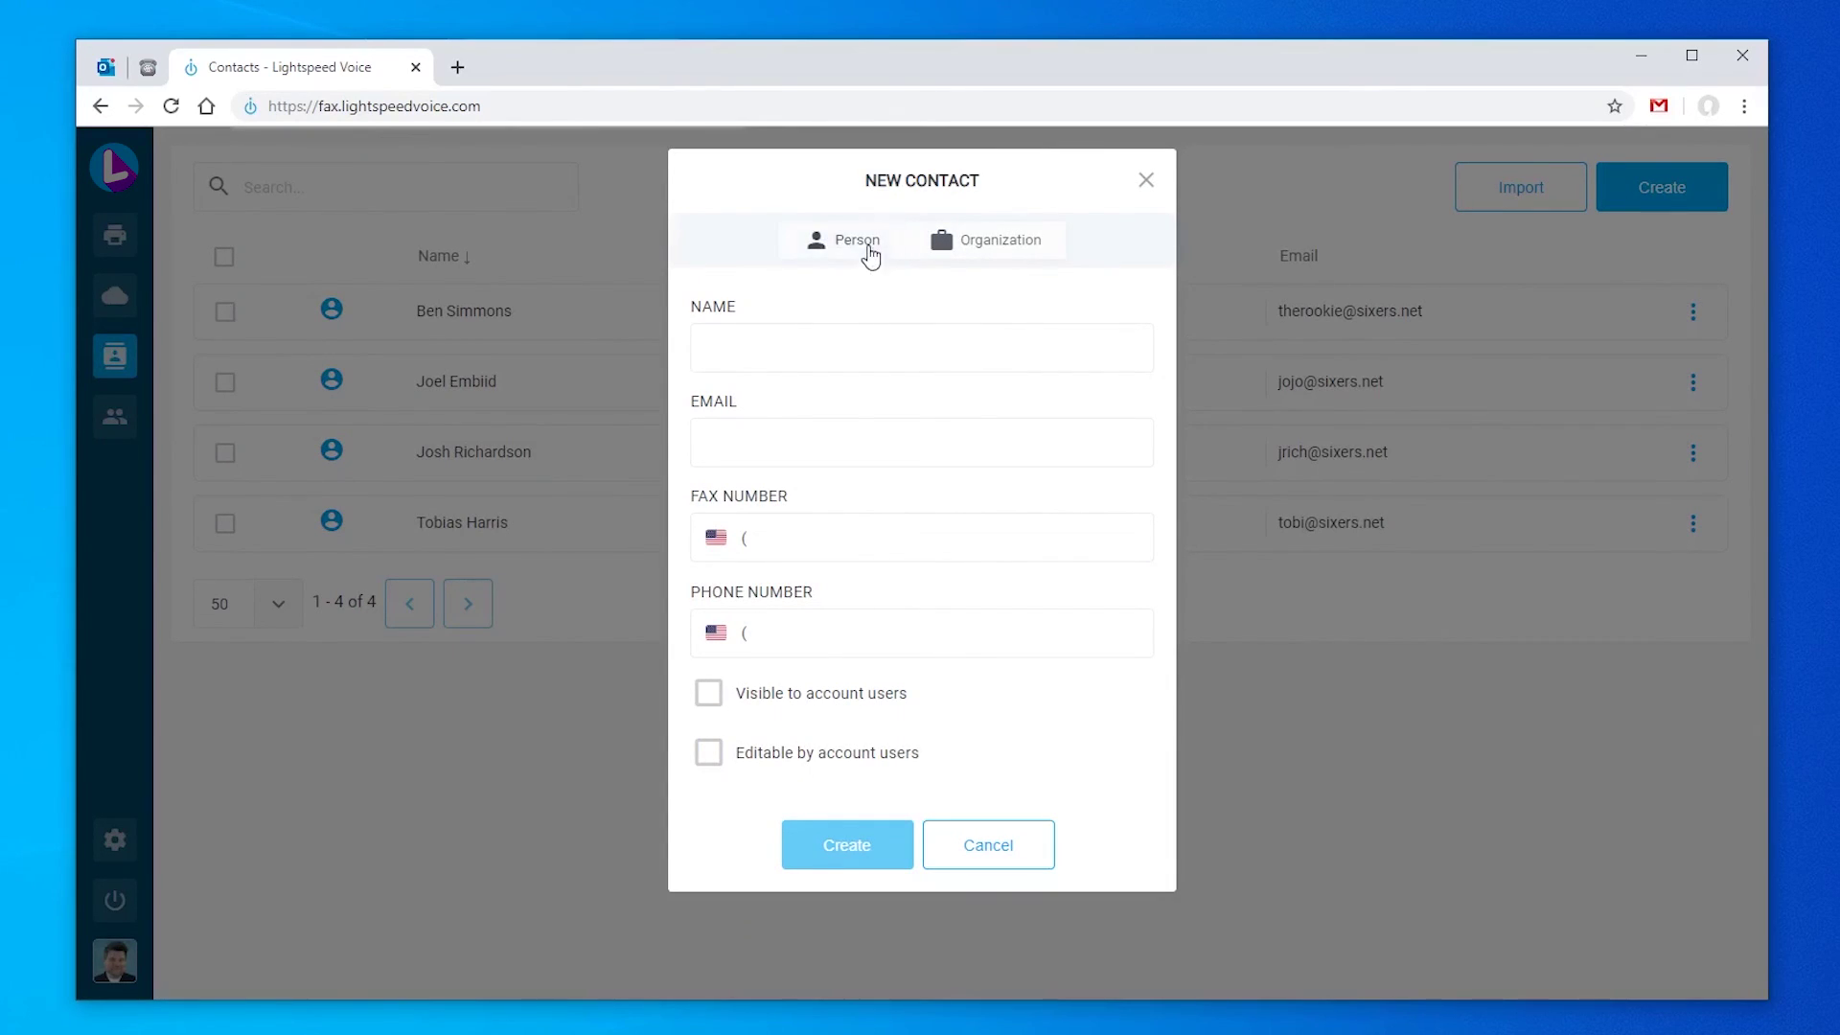
left_click(846, 343)
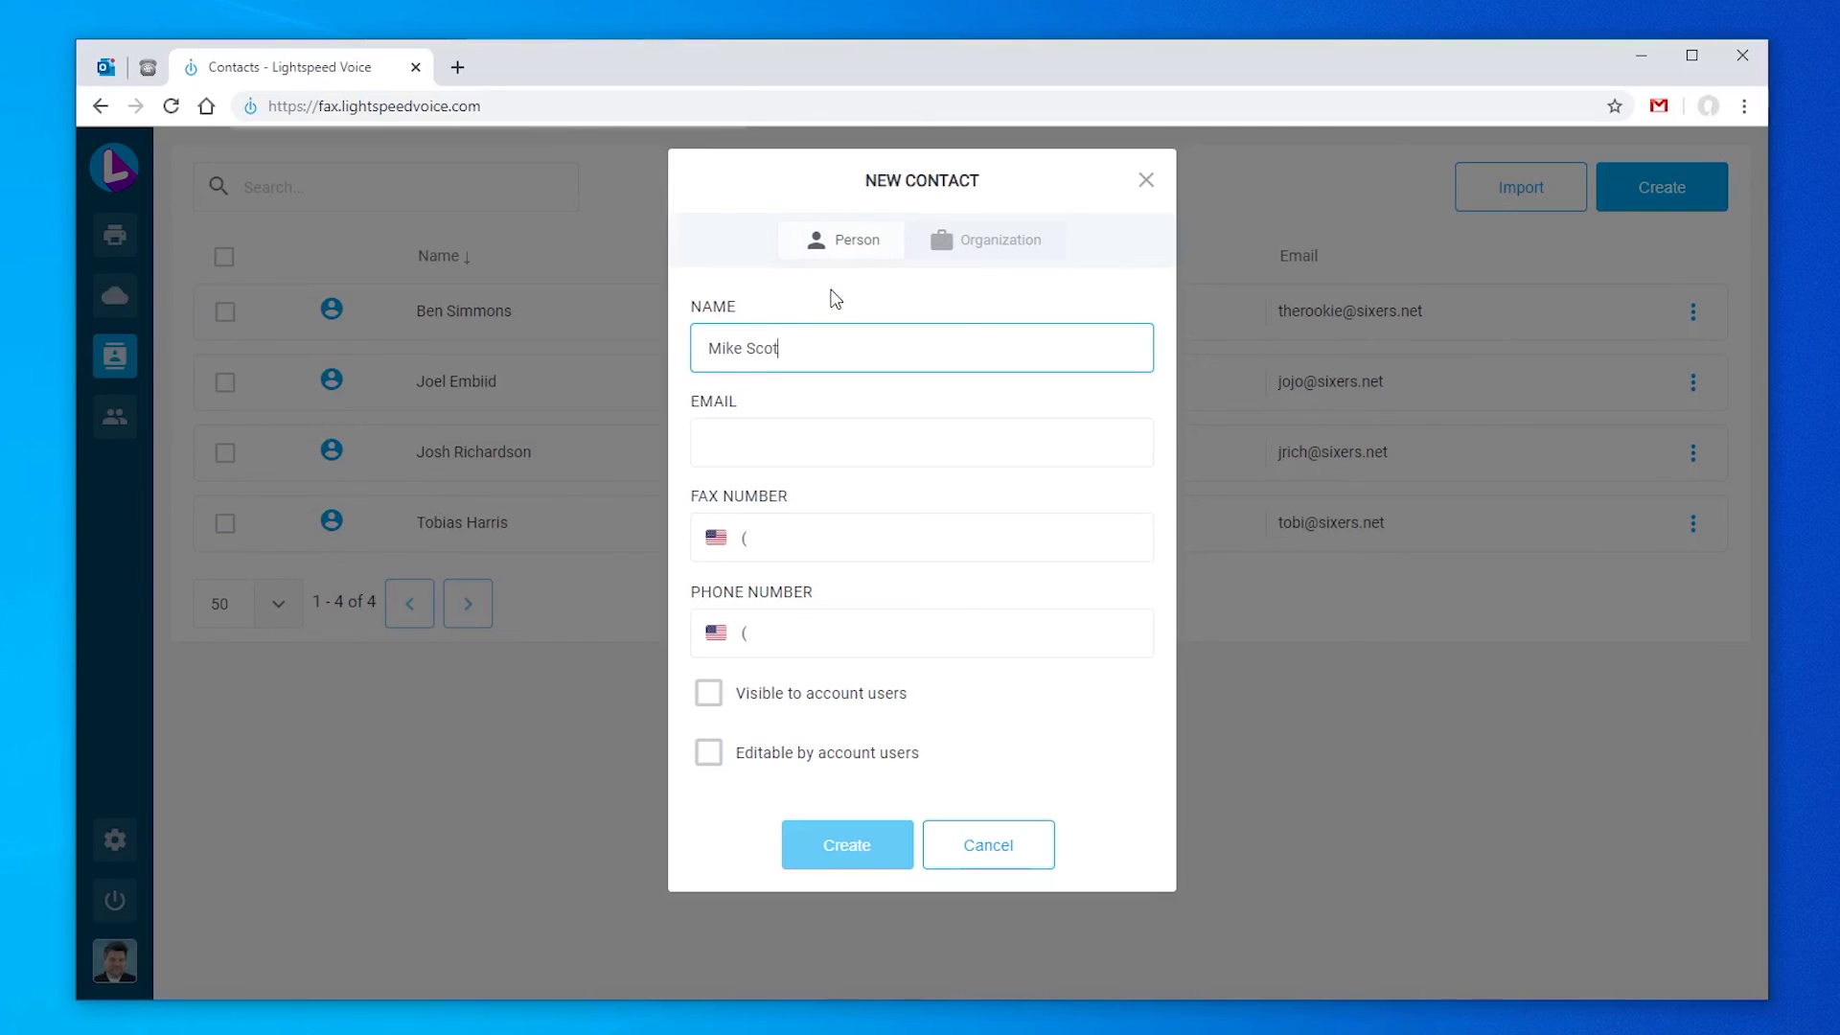
key("Tab")
key("Tab")
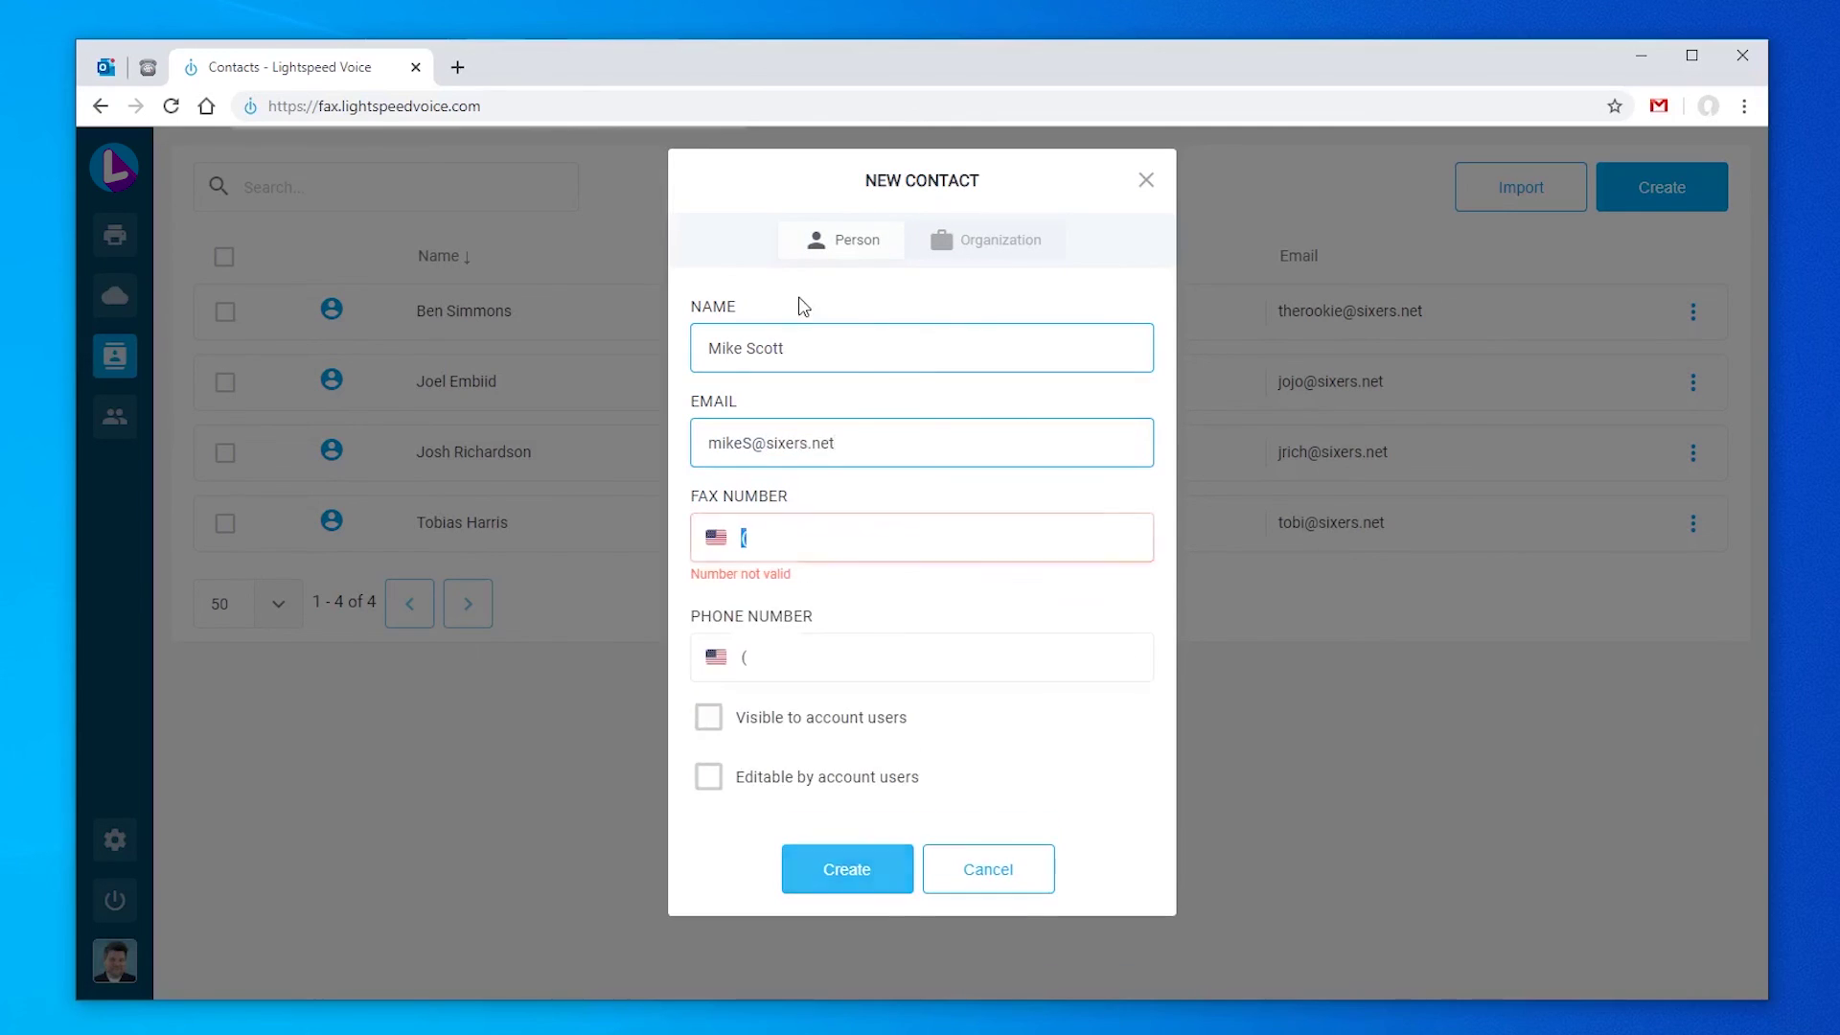
key("Tab")
type("214555123")
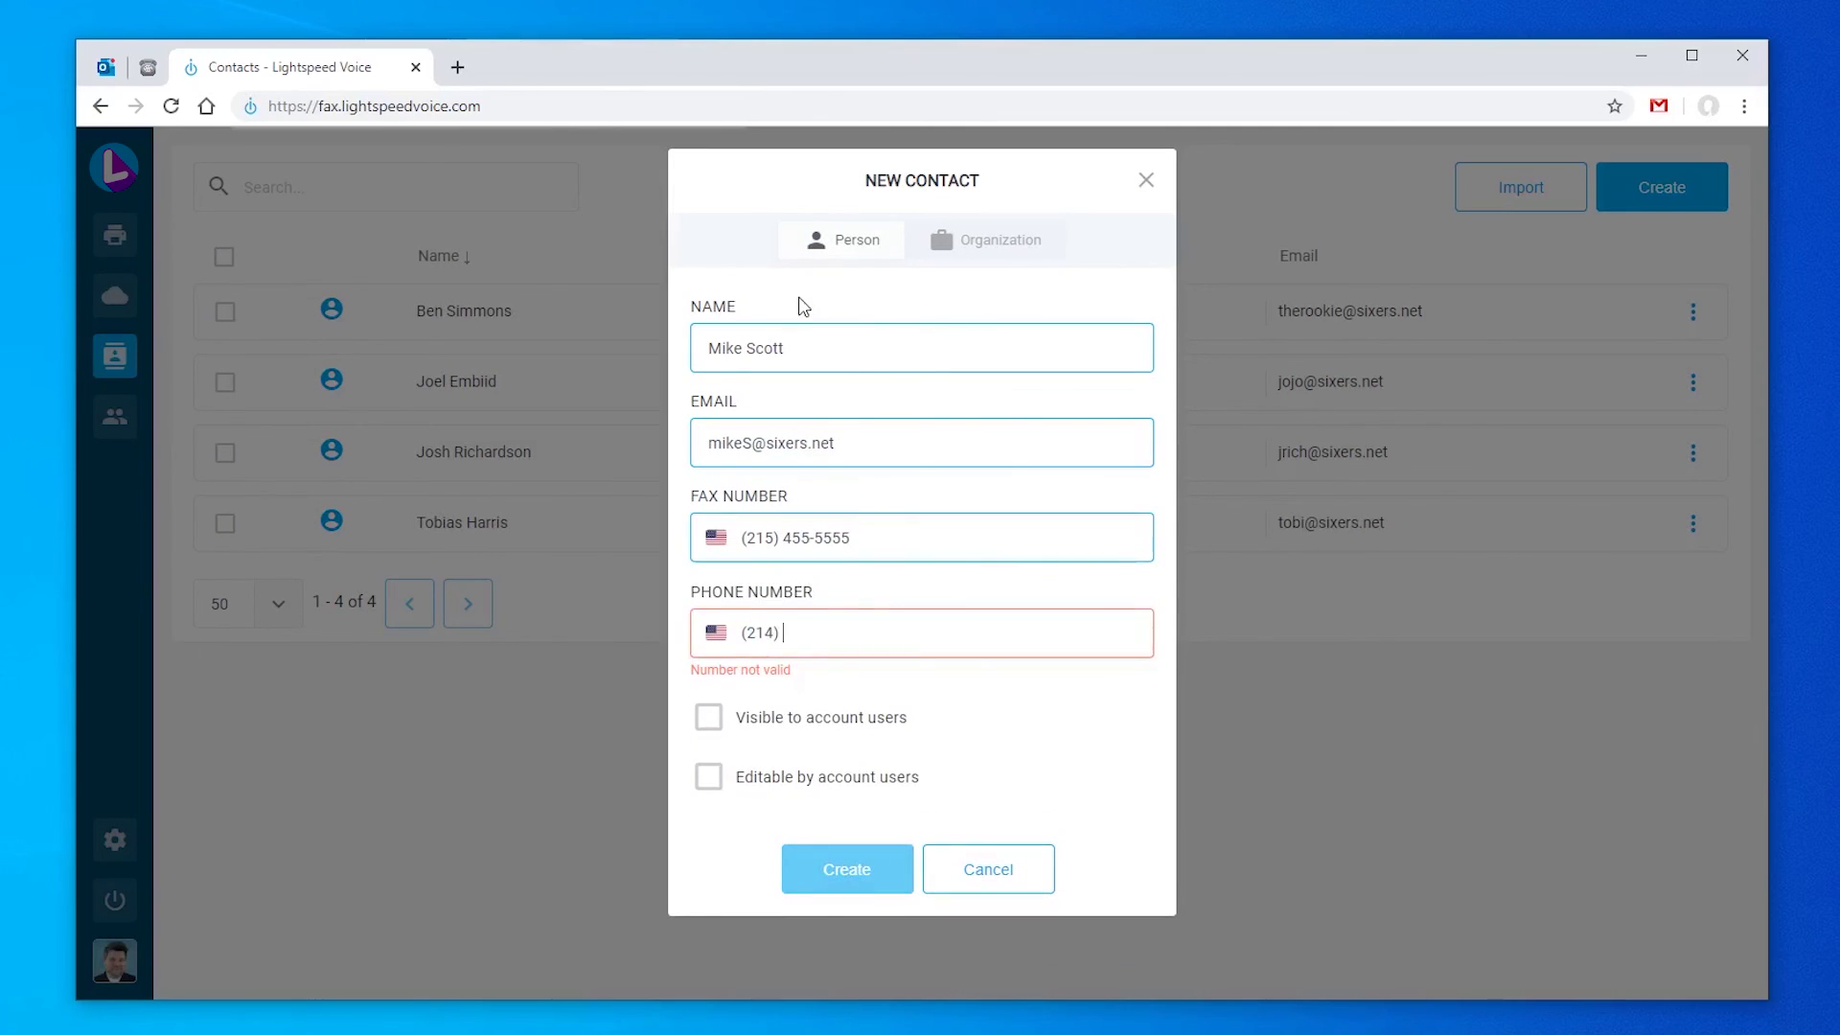
type("4")
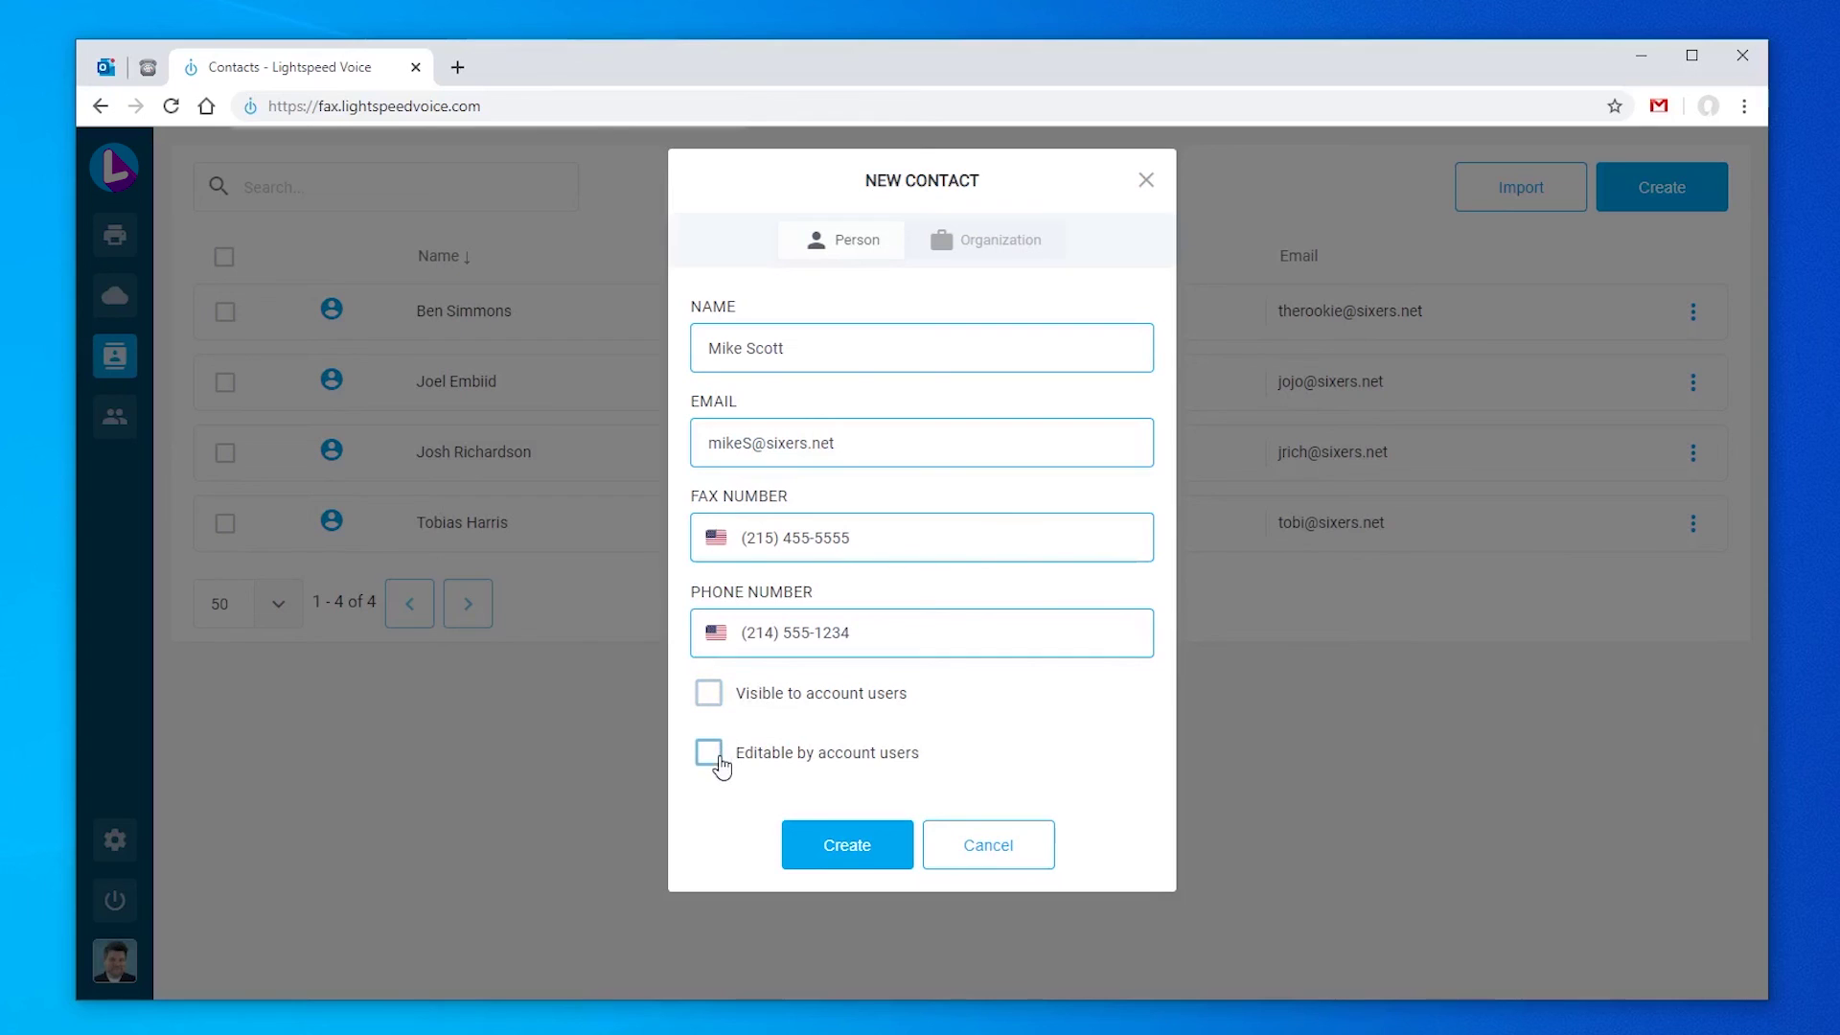
Step: Make the contact visible to and editable by account users, and create it
left_click(708, 694)
left_click(708, 753)
left_click(851, 848)
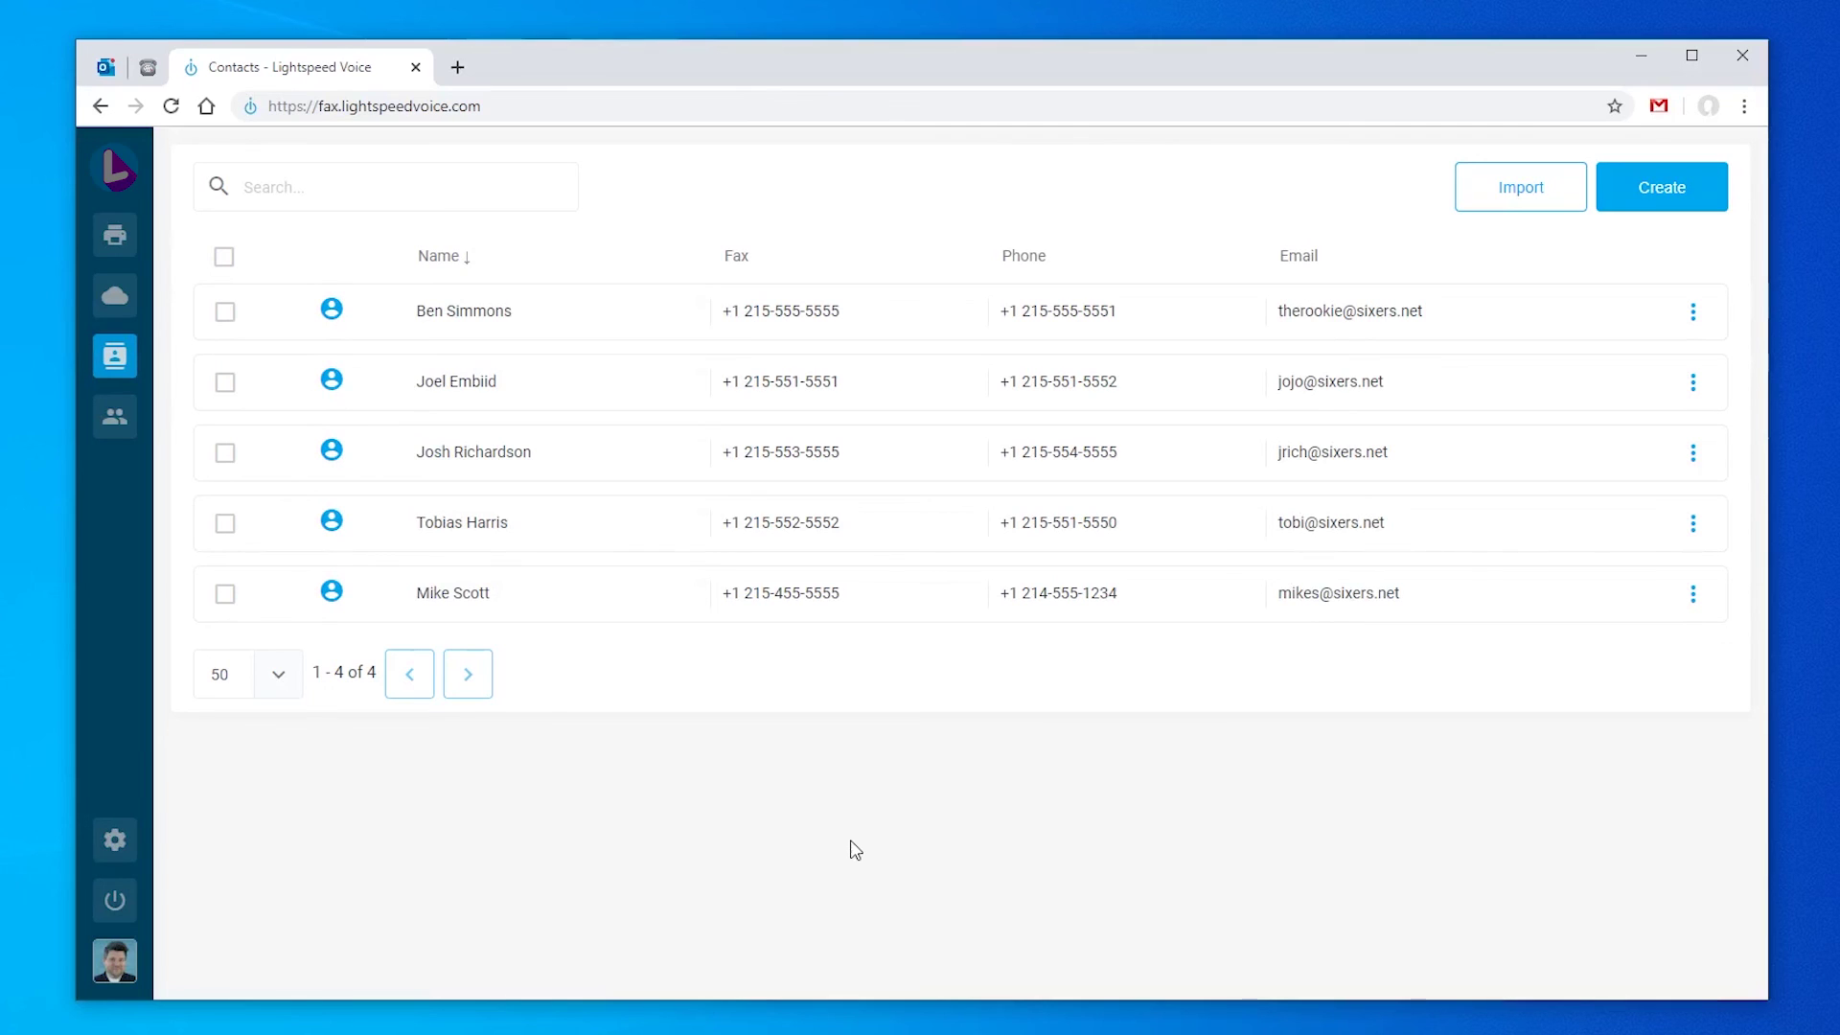
Step: Import contacts from contactsedit.csv, then go to the account's Users page
left_click(1511, 203)
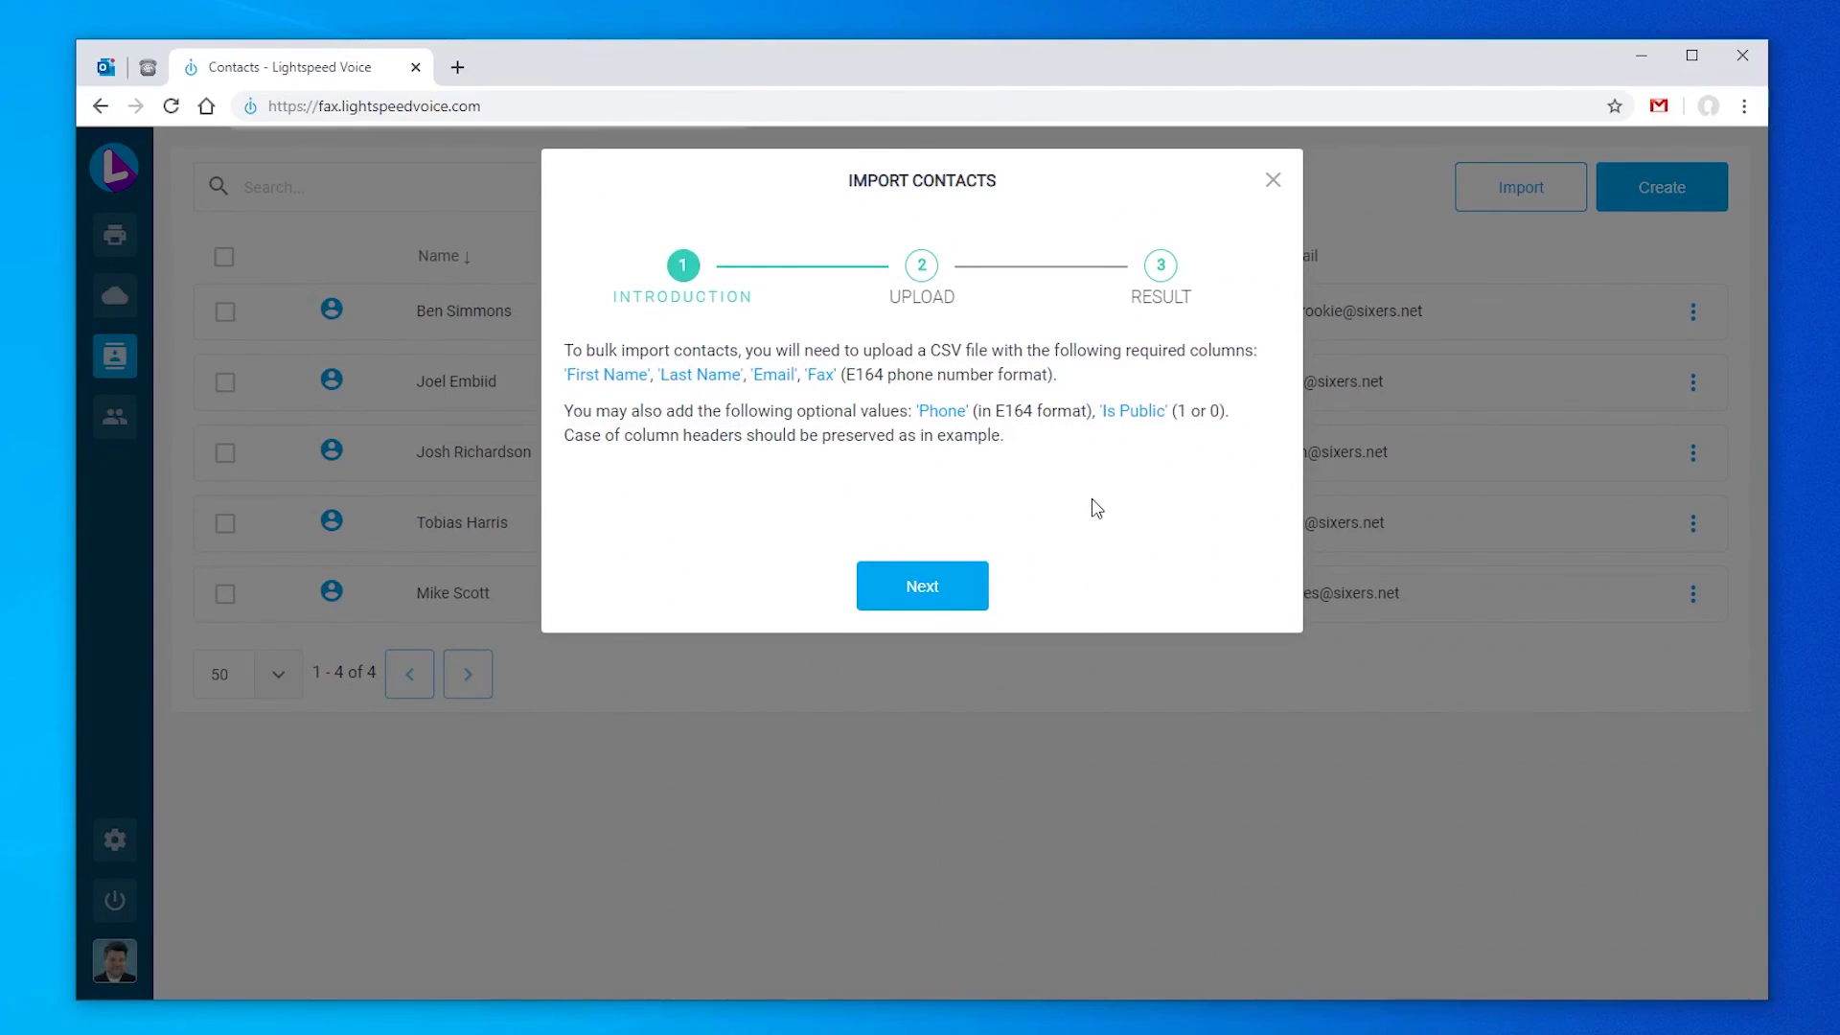
left_click(960, 583)
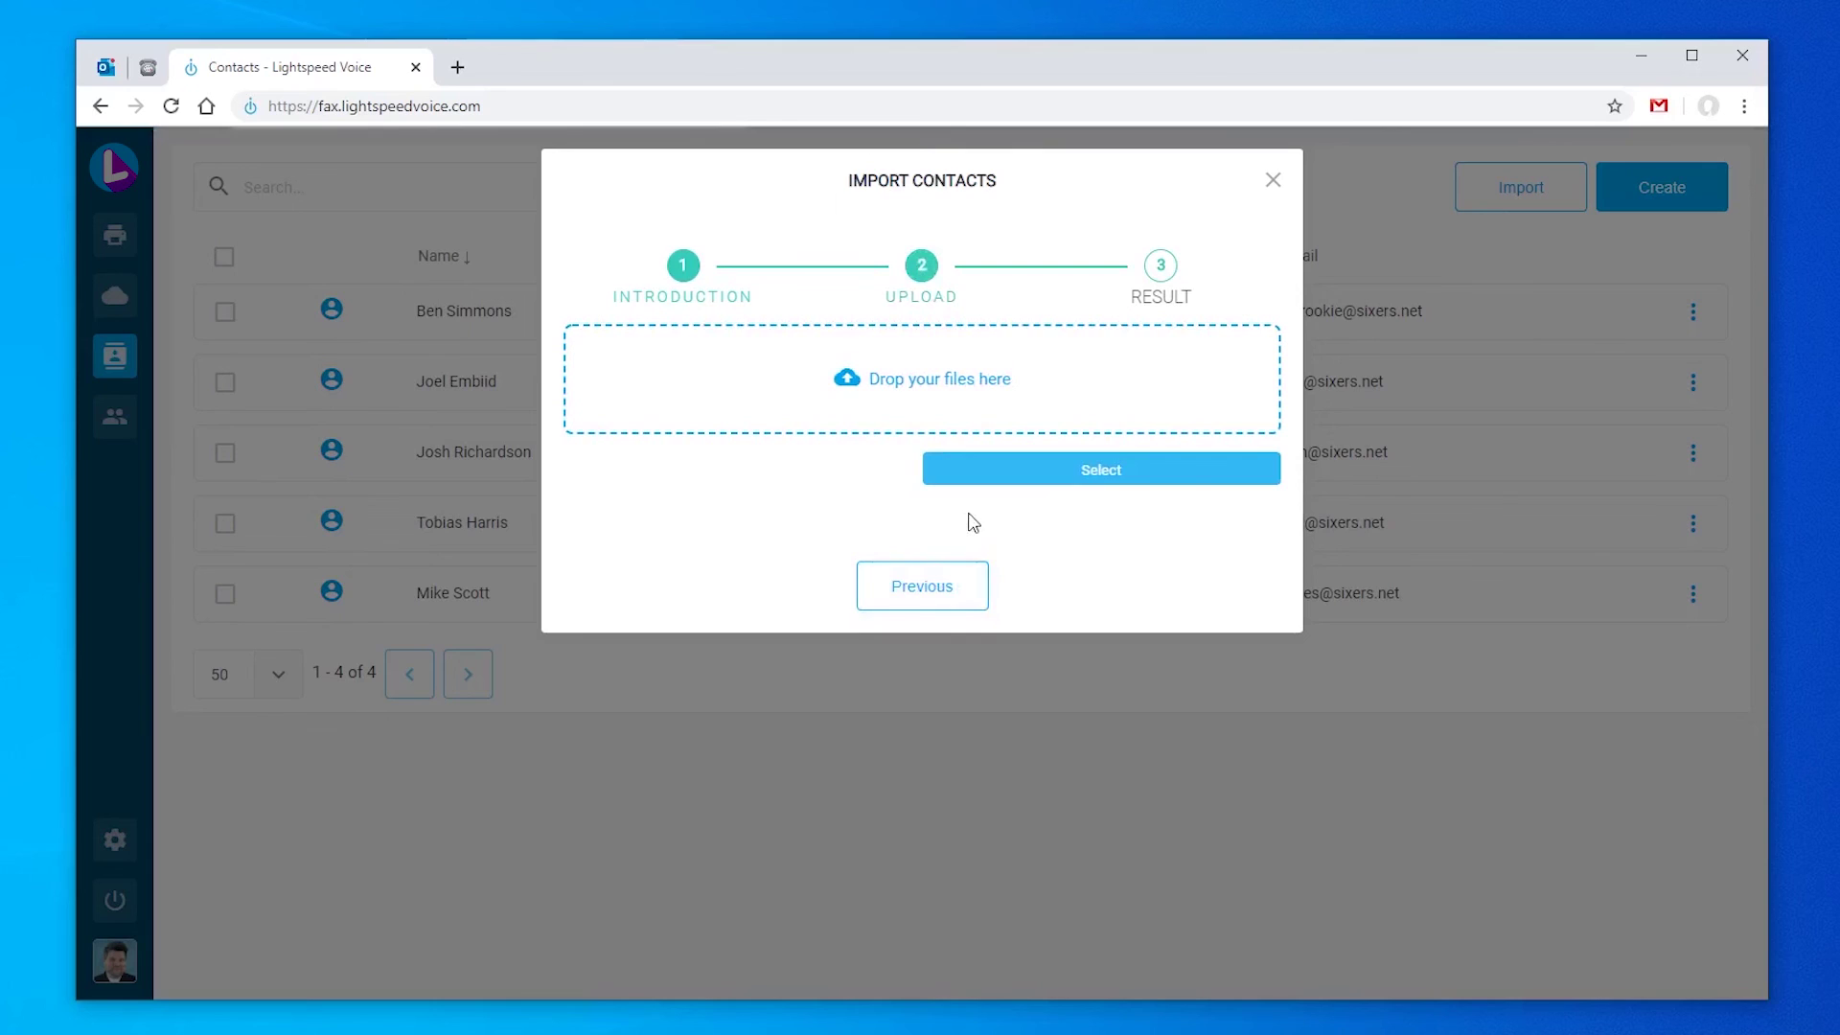
left_click(1027, 473)
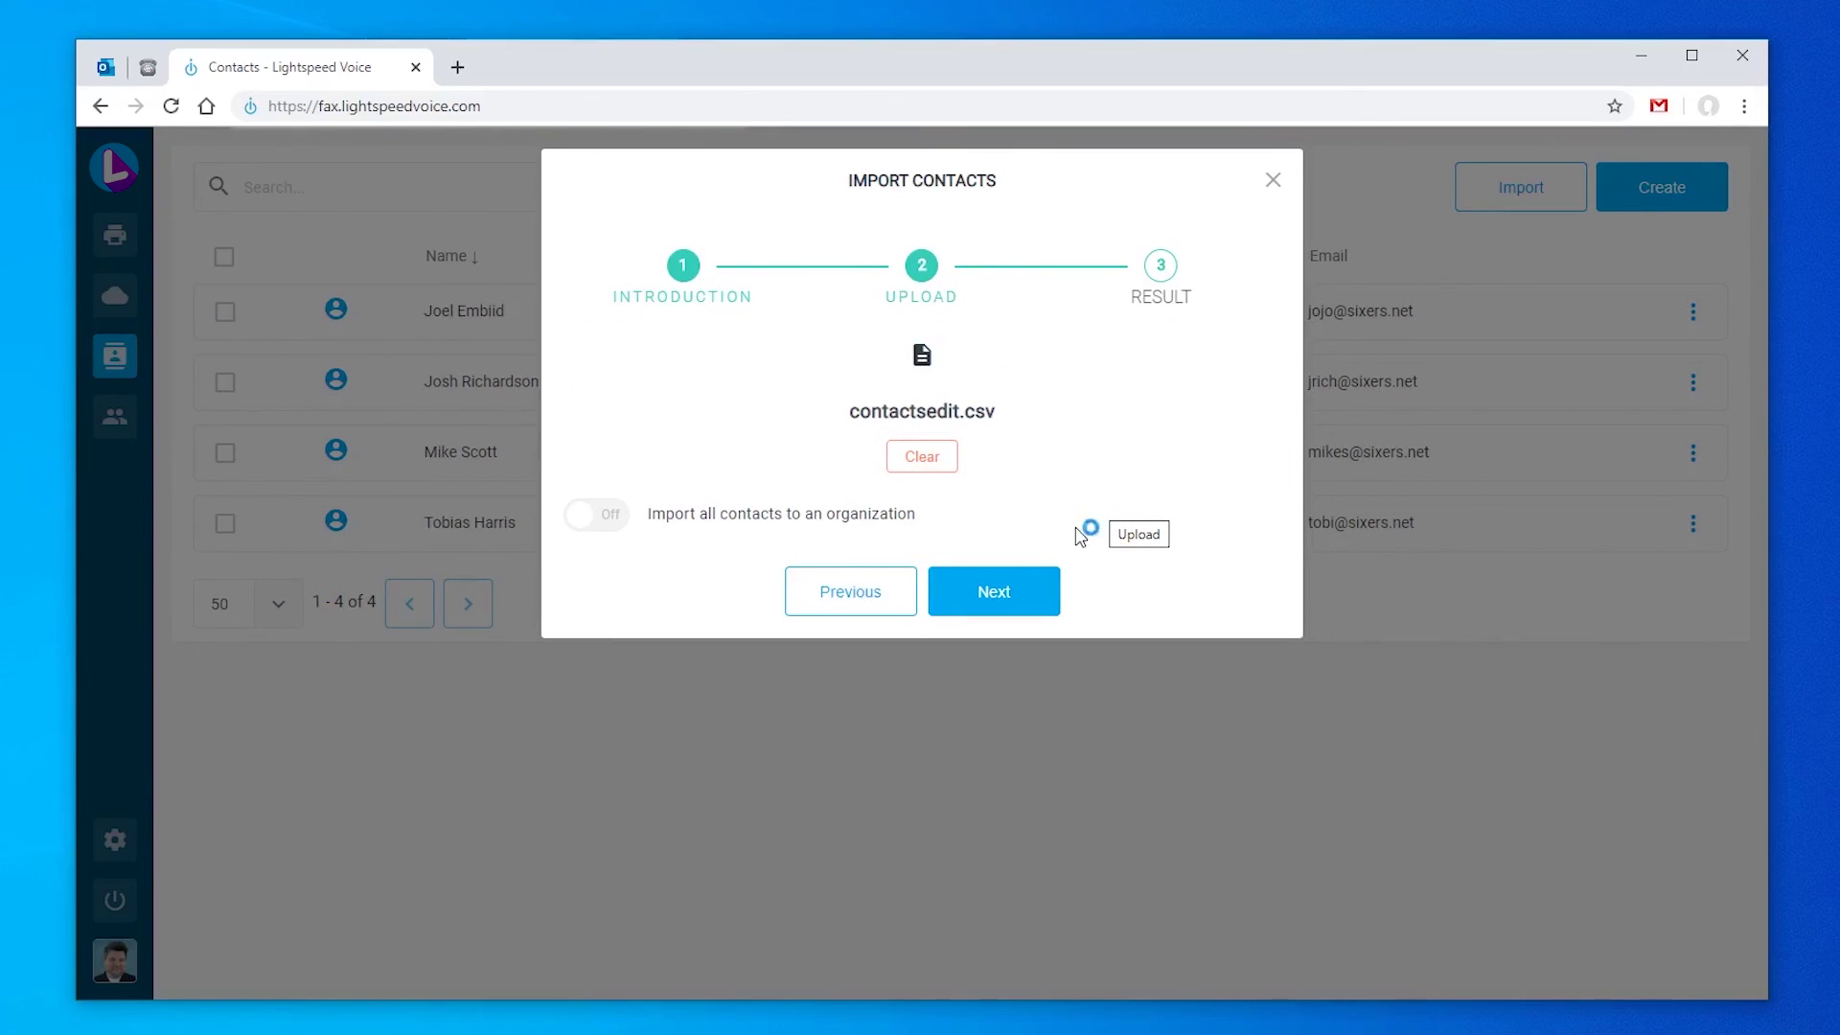
left_click(1017, 589)
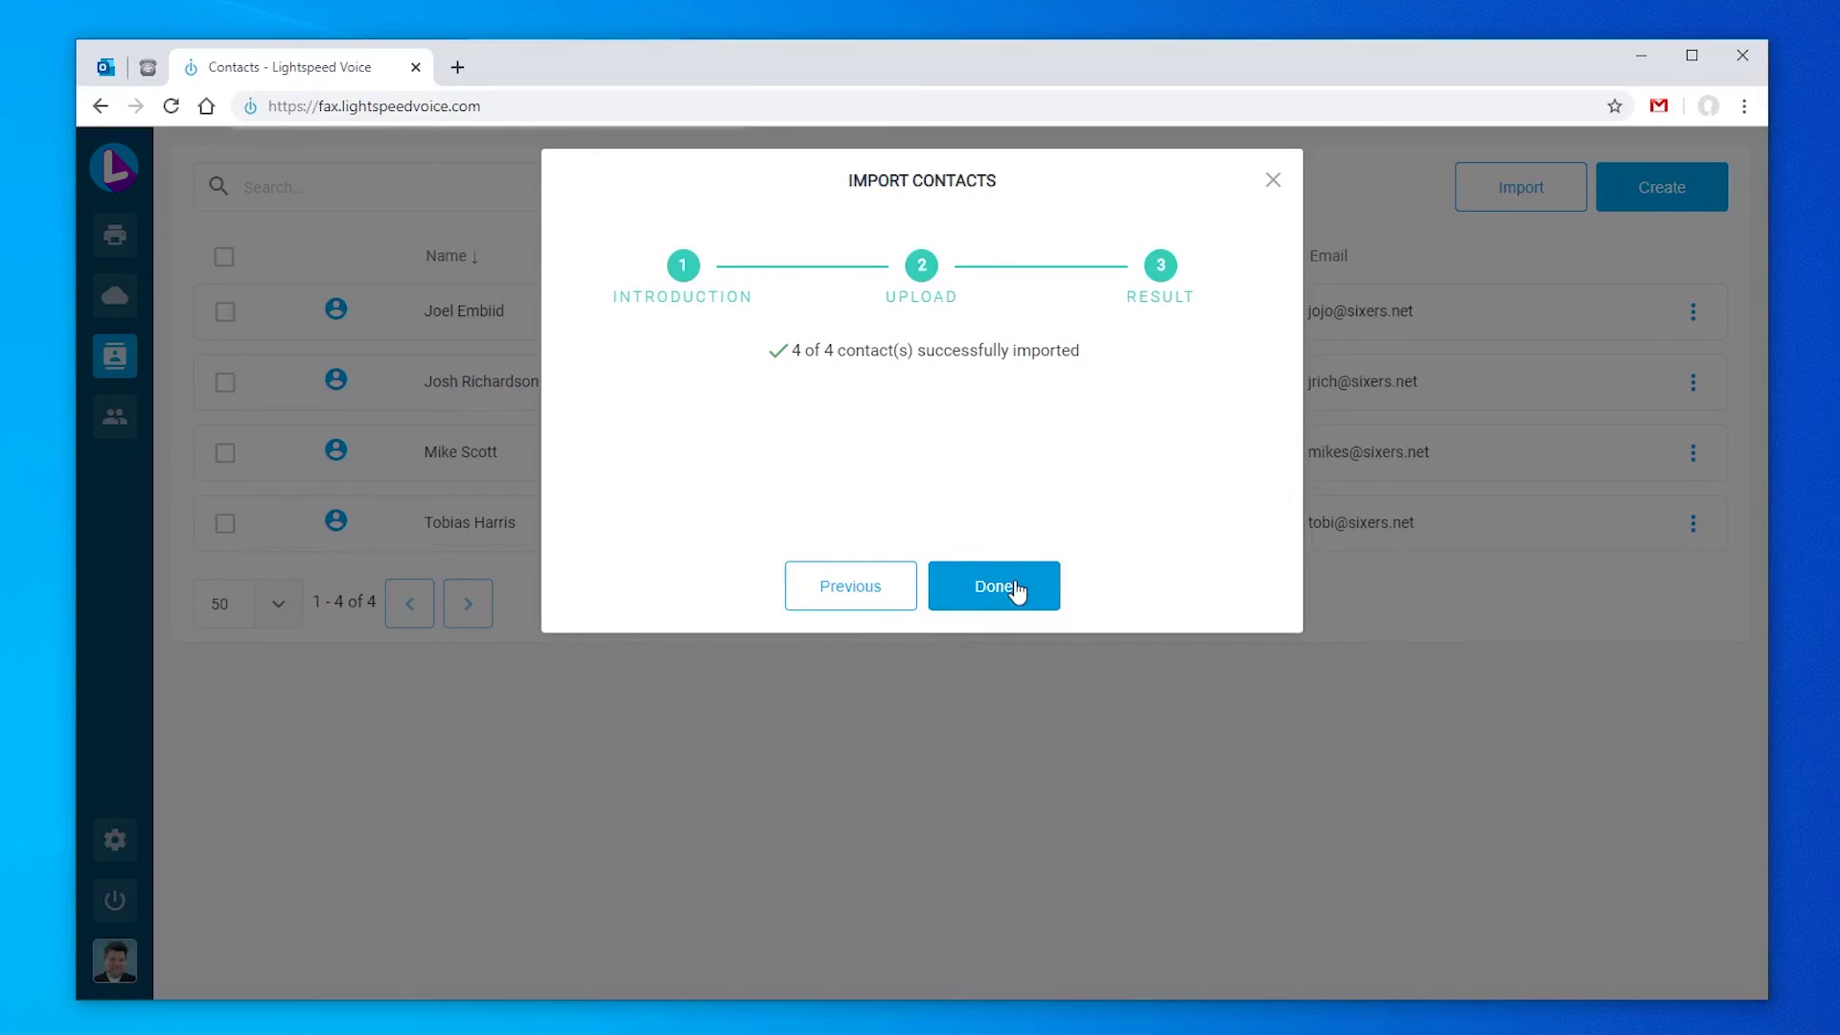
left_click(996, 587)
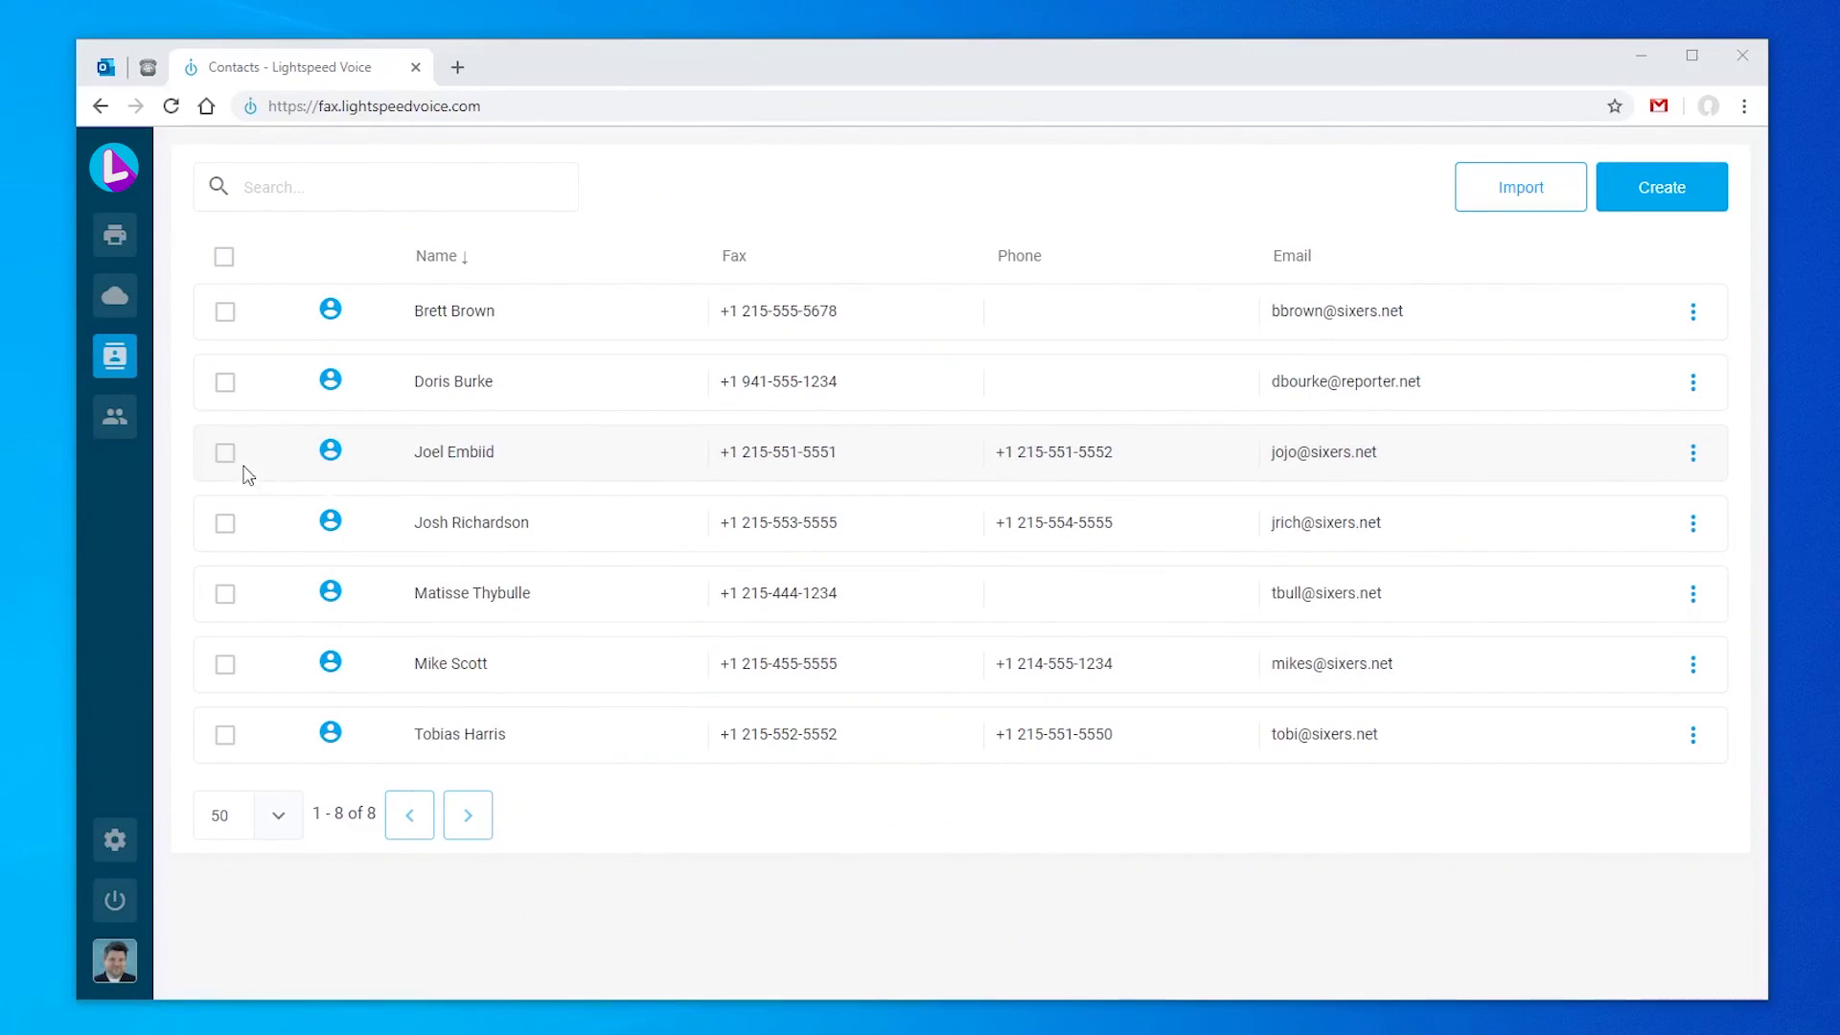
left_click(137, 422)
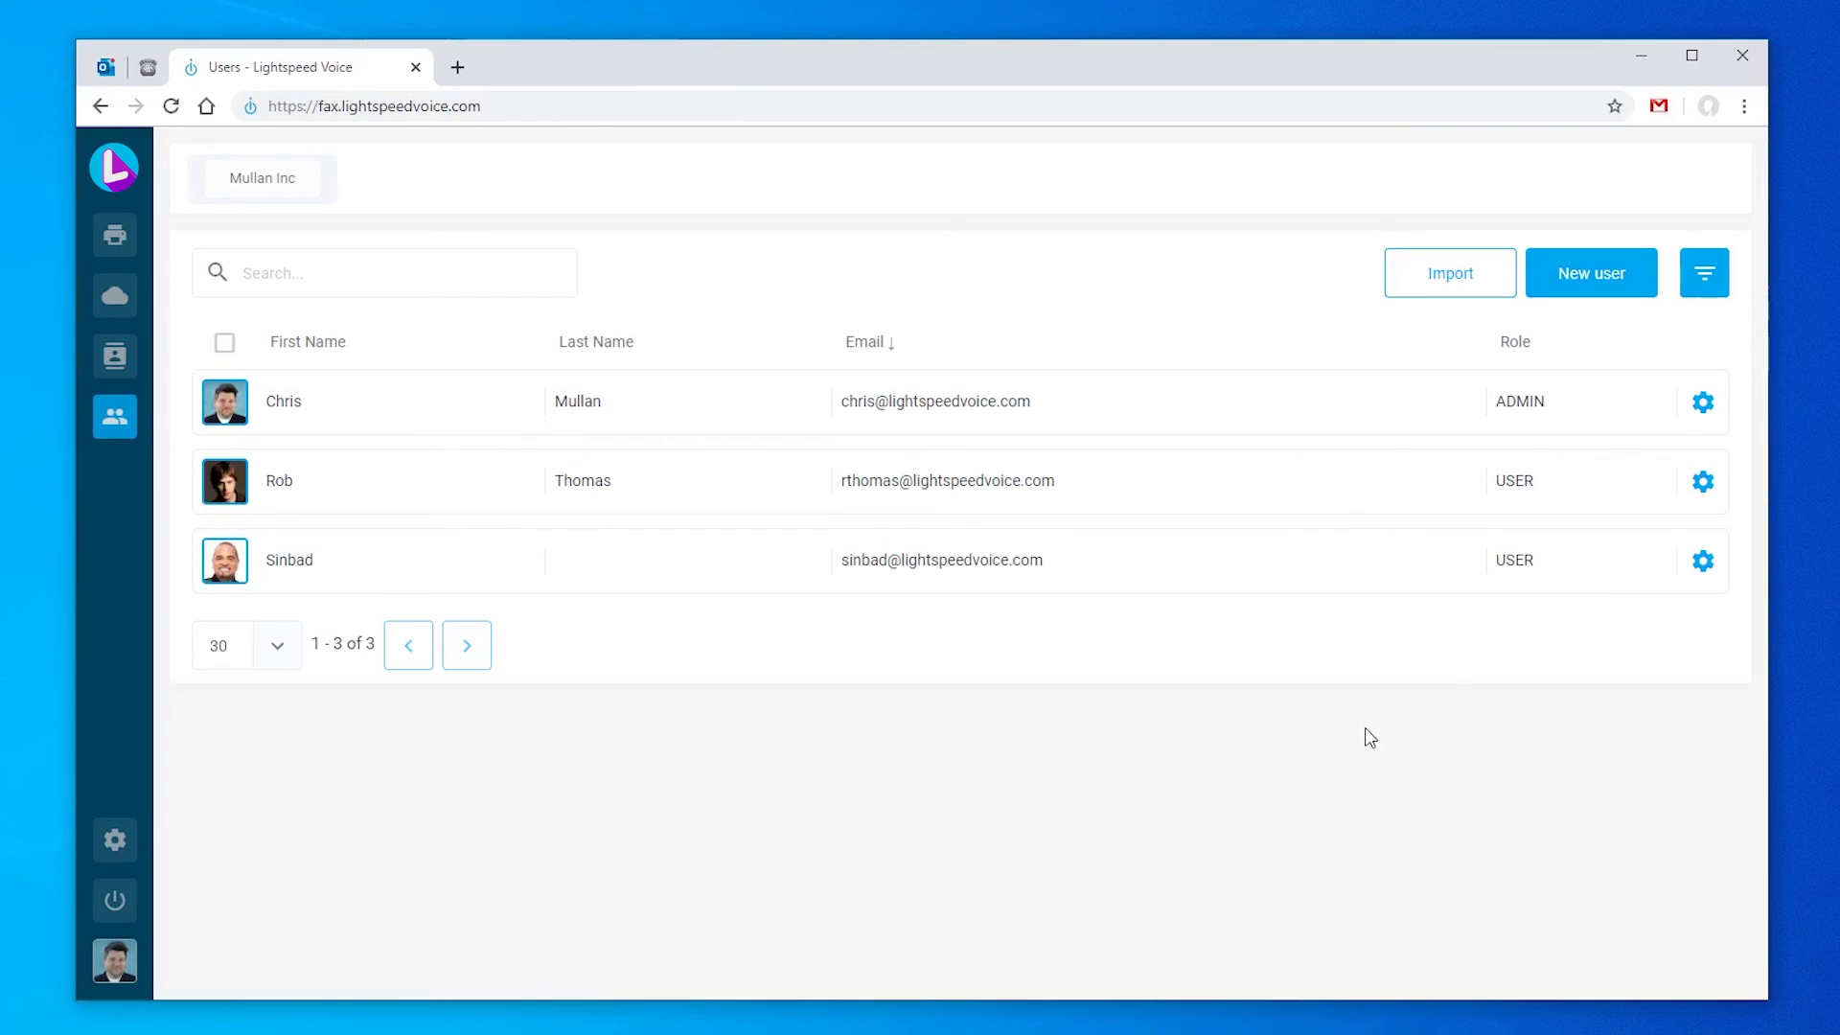
Step: Try a user name search, clear it, and filter the users list to the ADMIN role
left_click(455, 277)
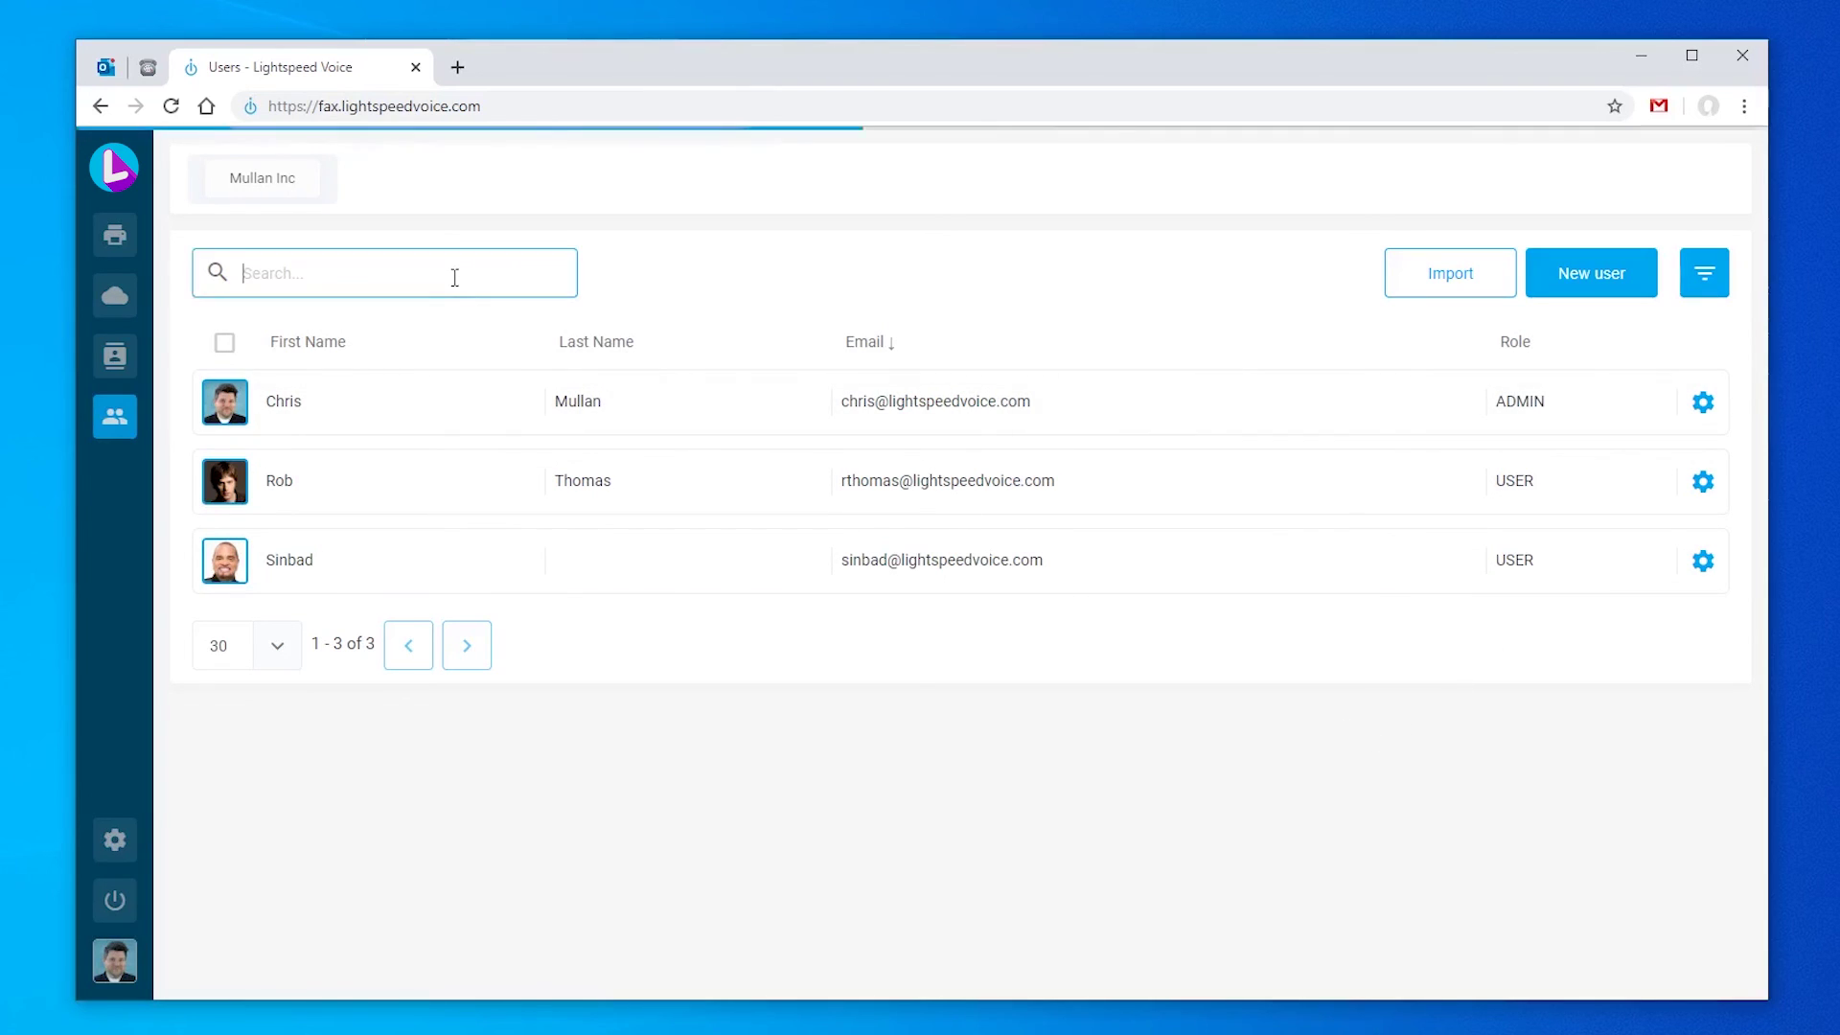
type("sinbad")
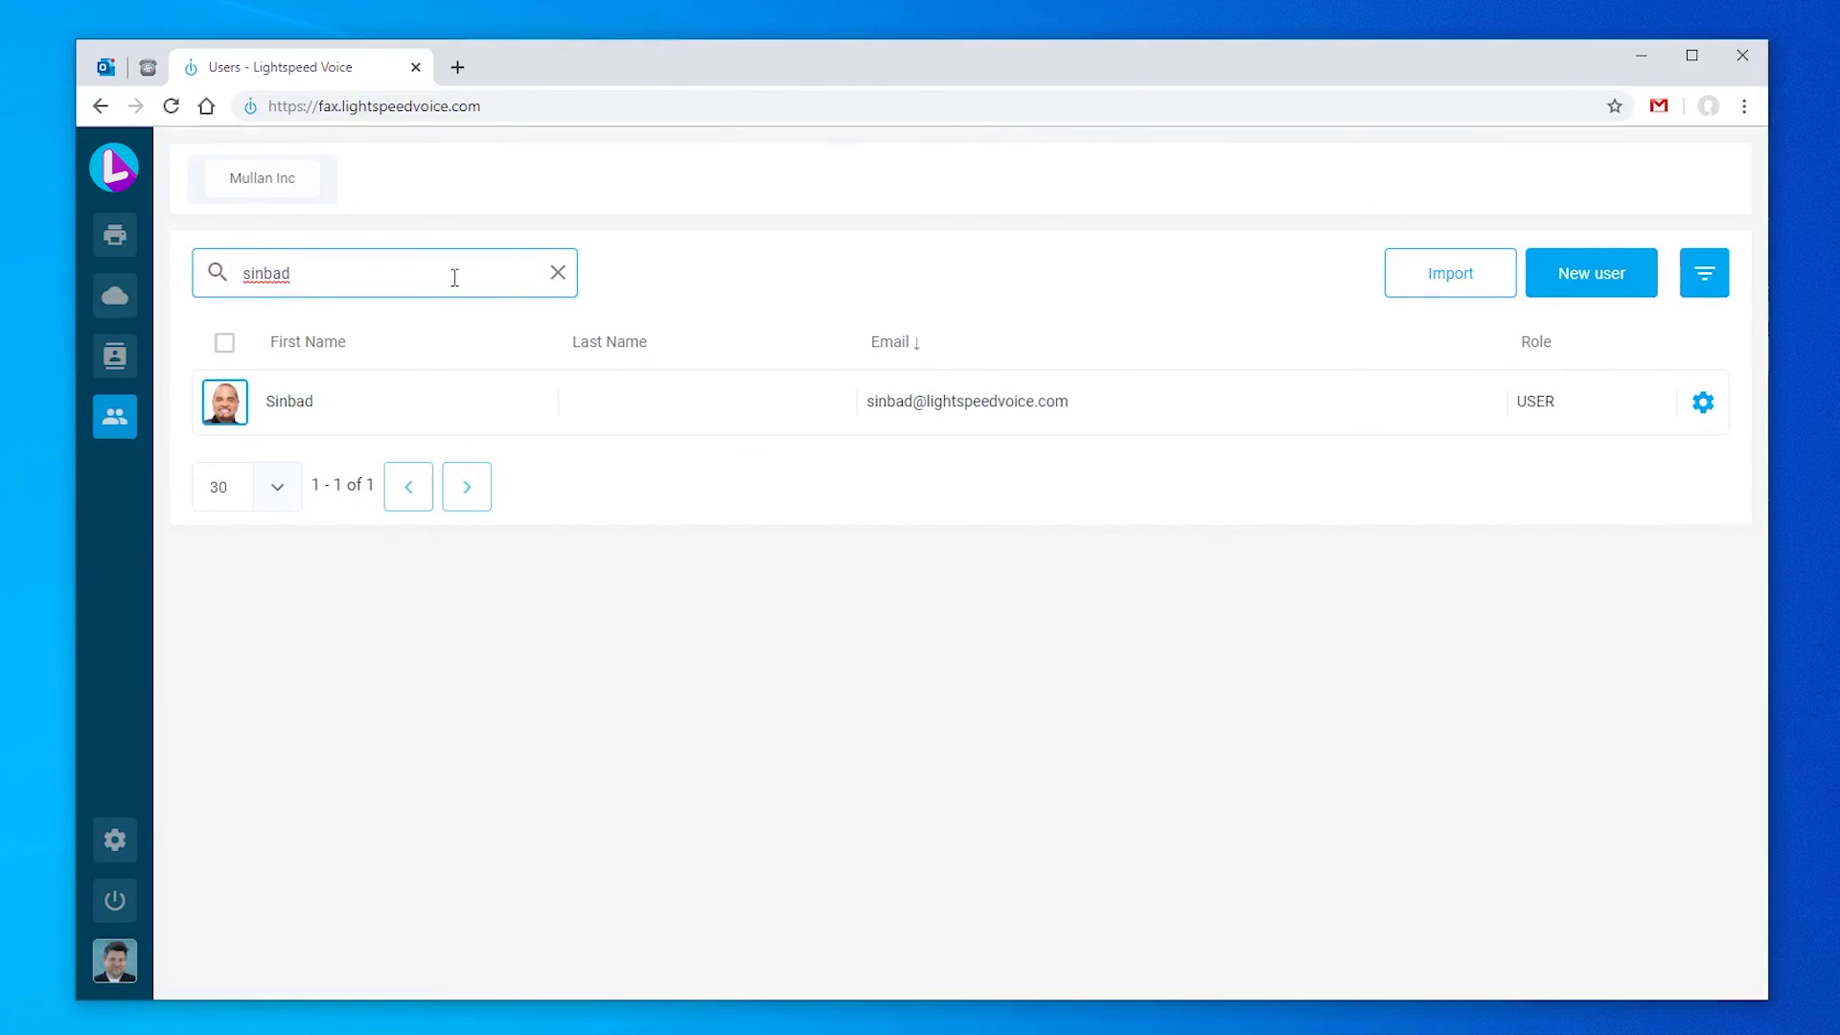
left_click(556, 273)
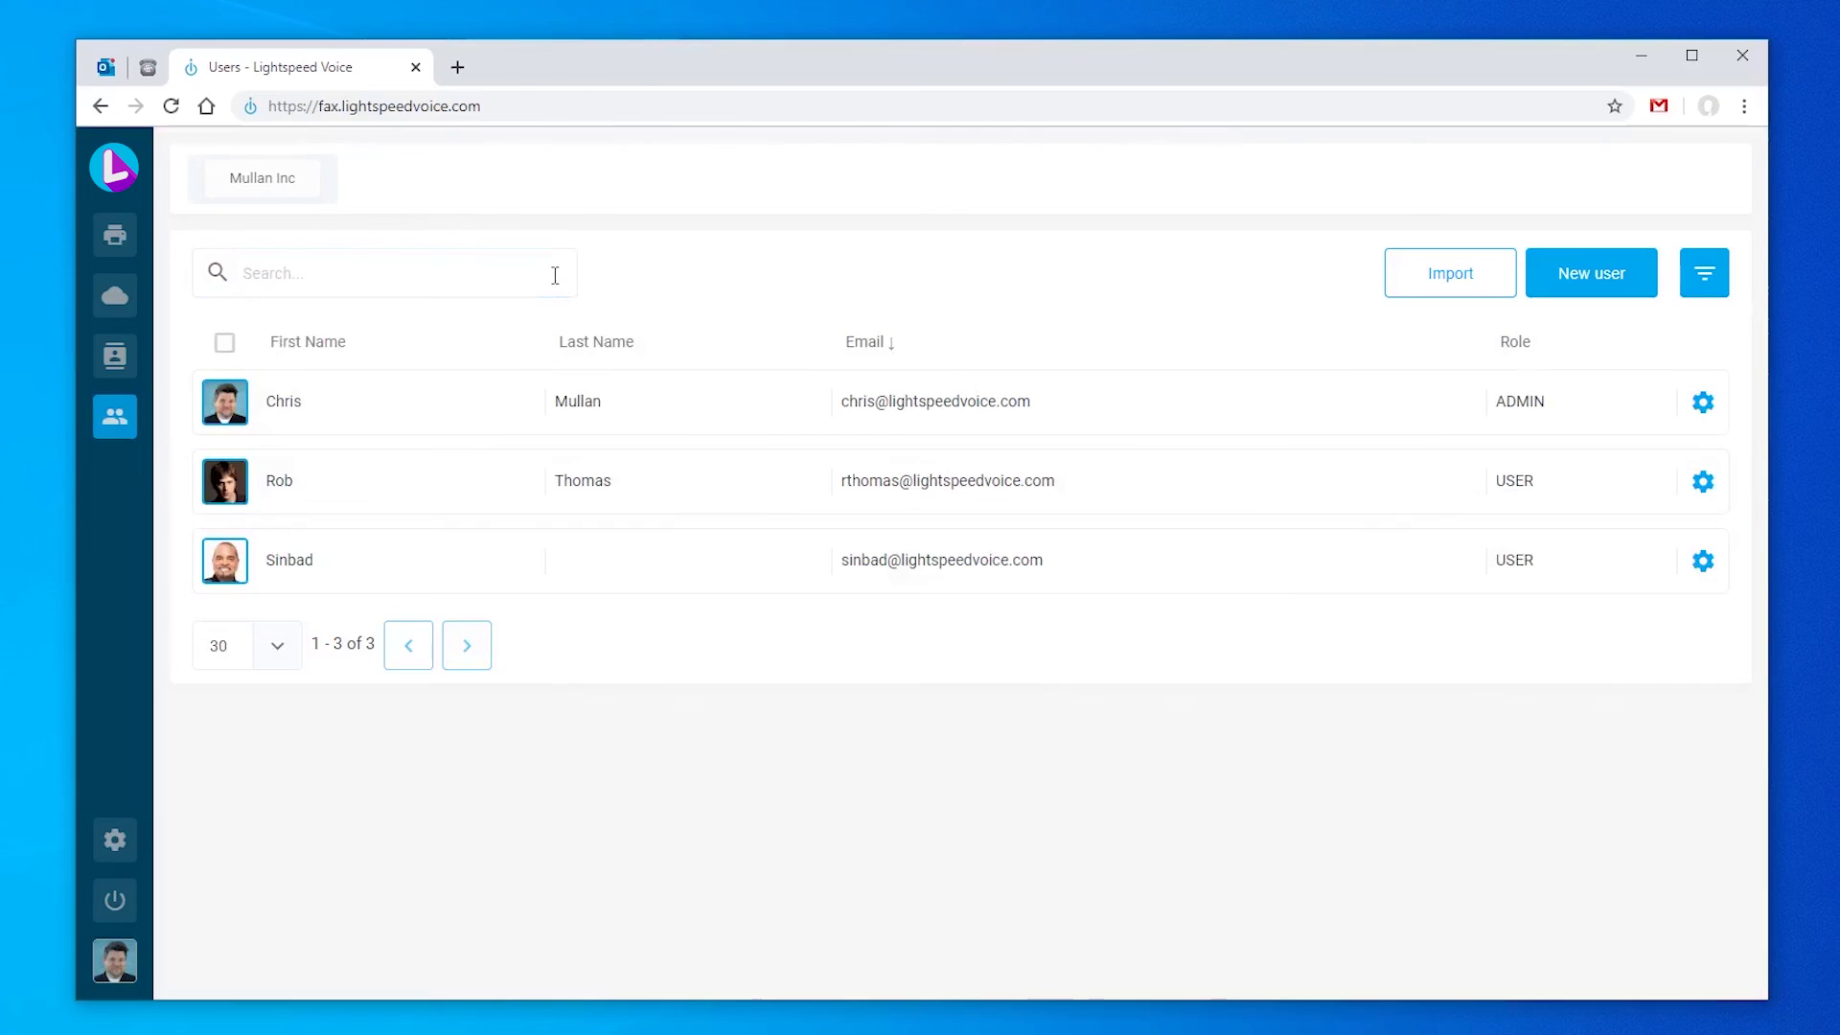
left_click(1703, 276)
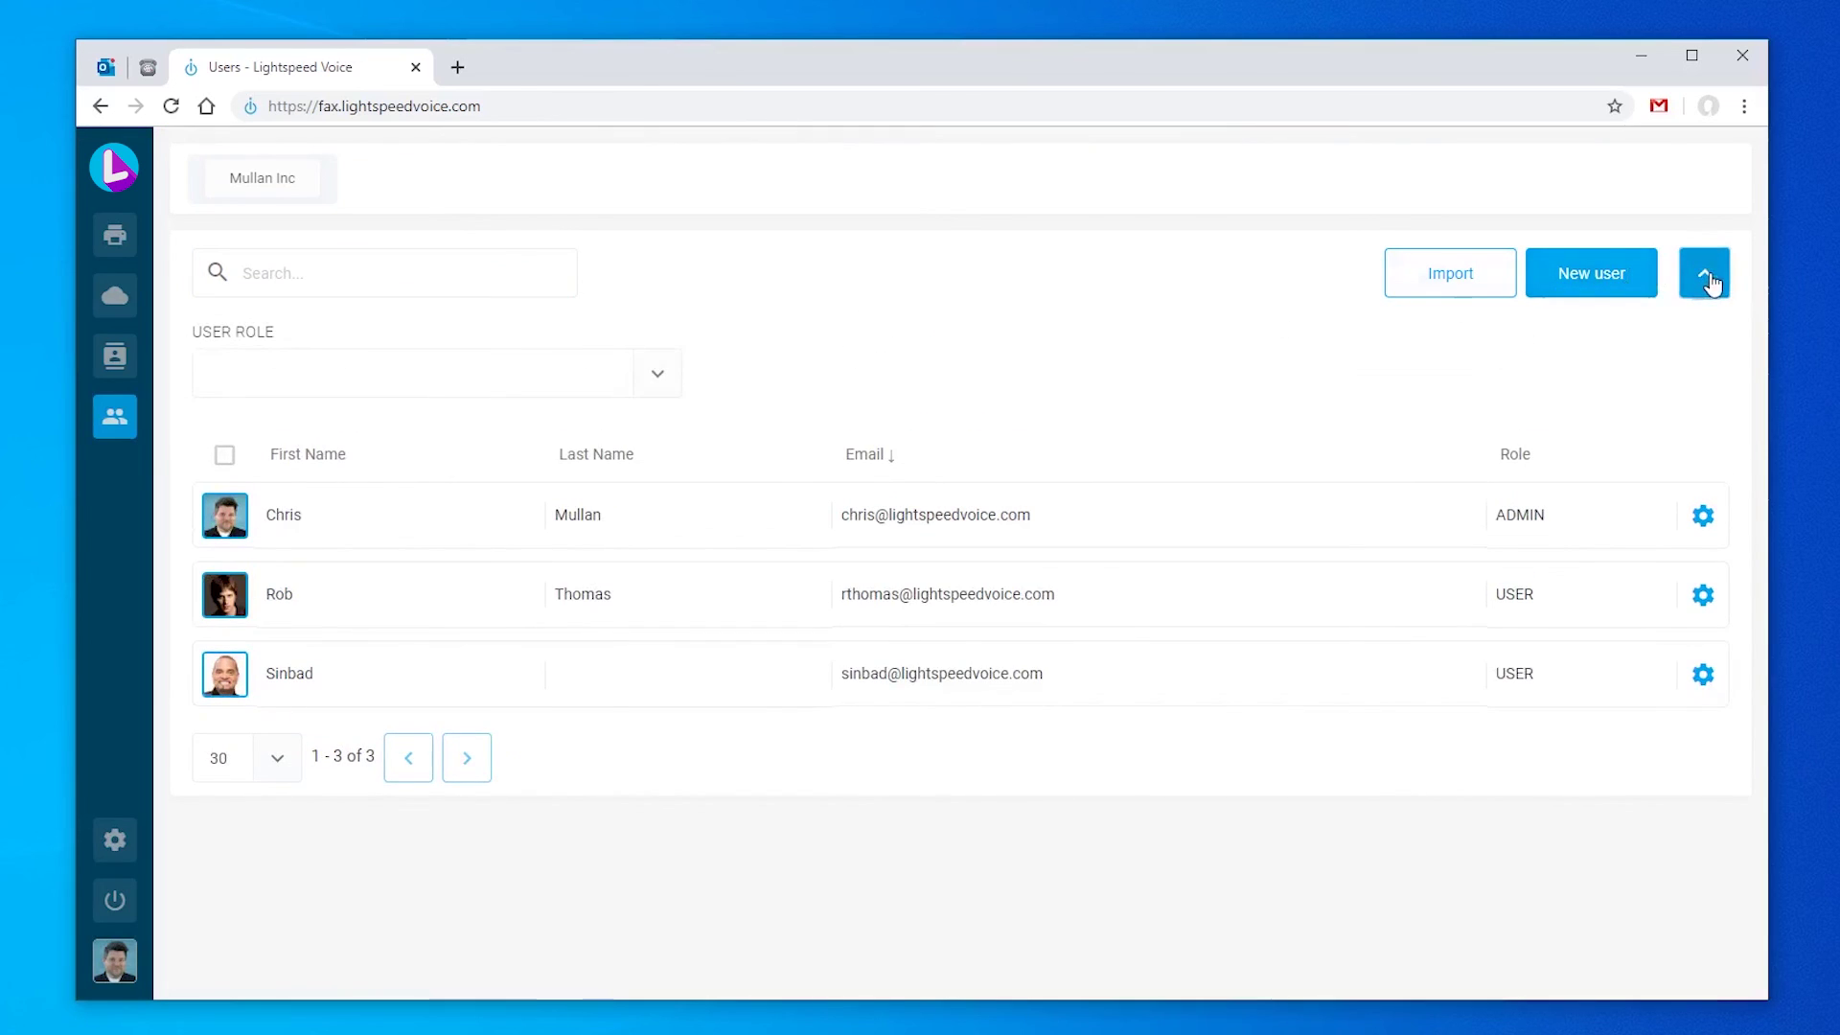
left_click(660, 385)
left_click(593, 460)
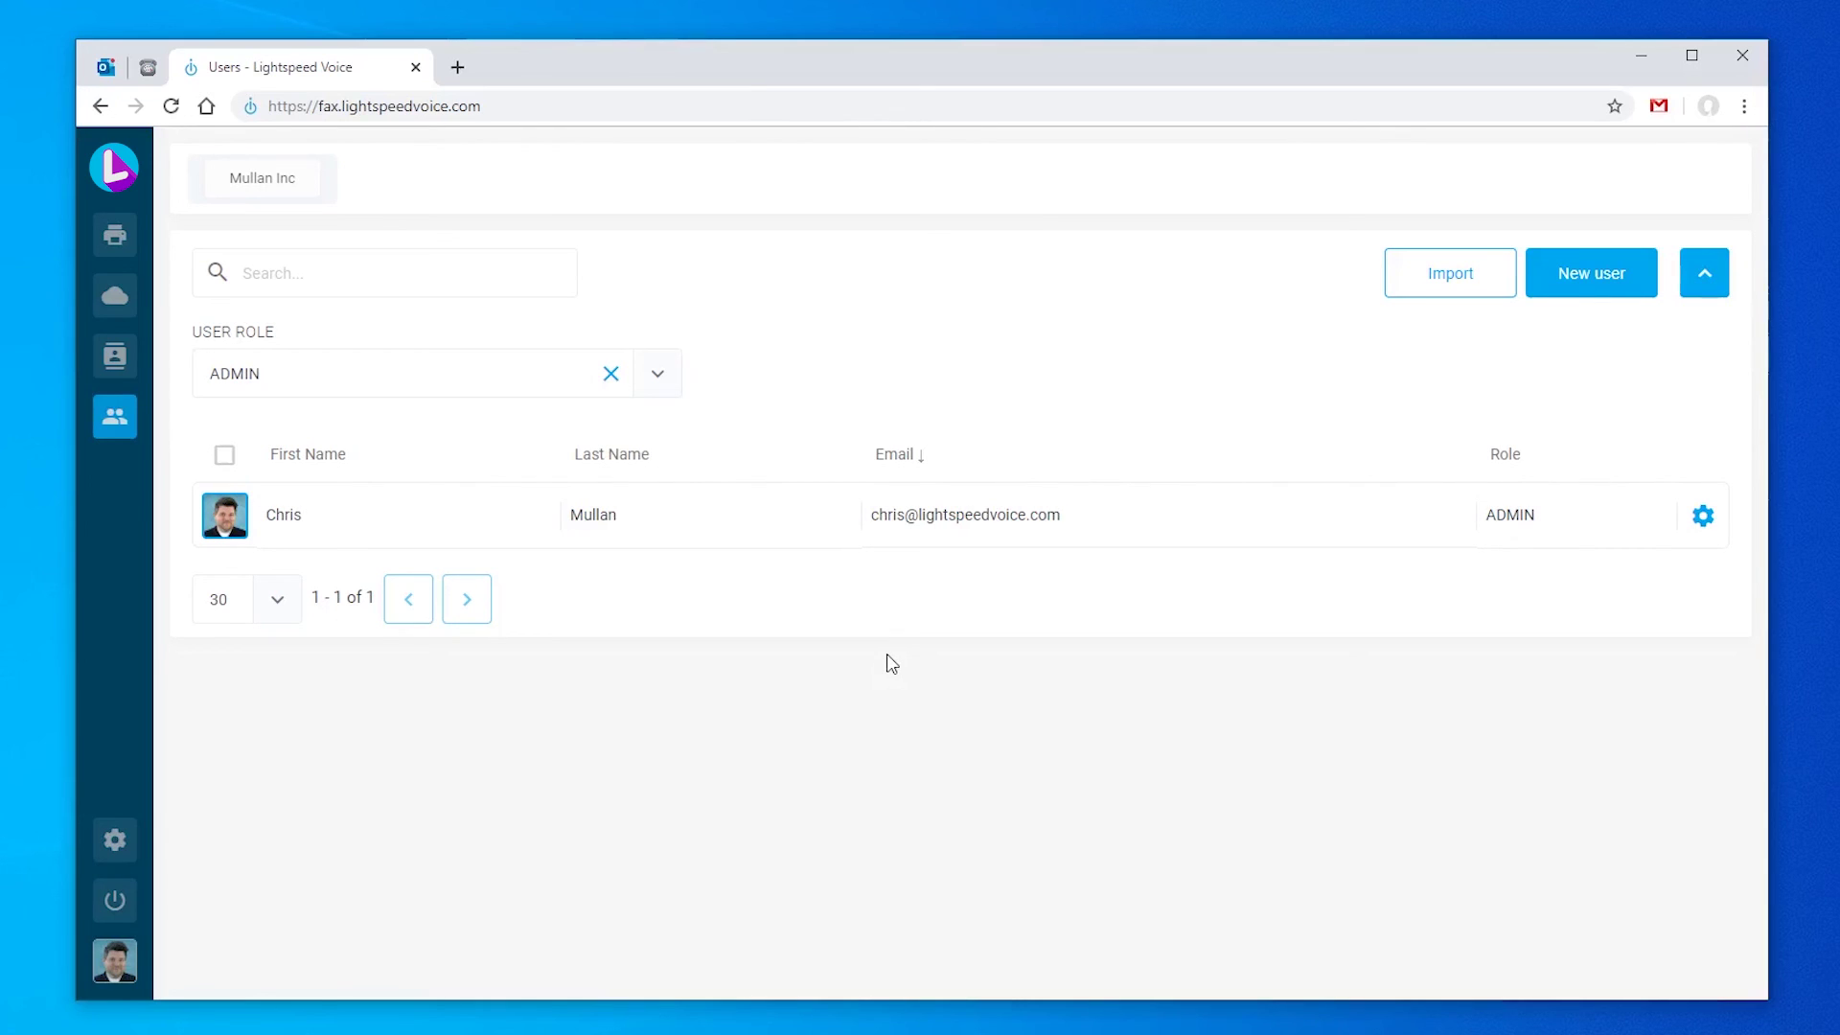
left_click(1566, 287)
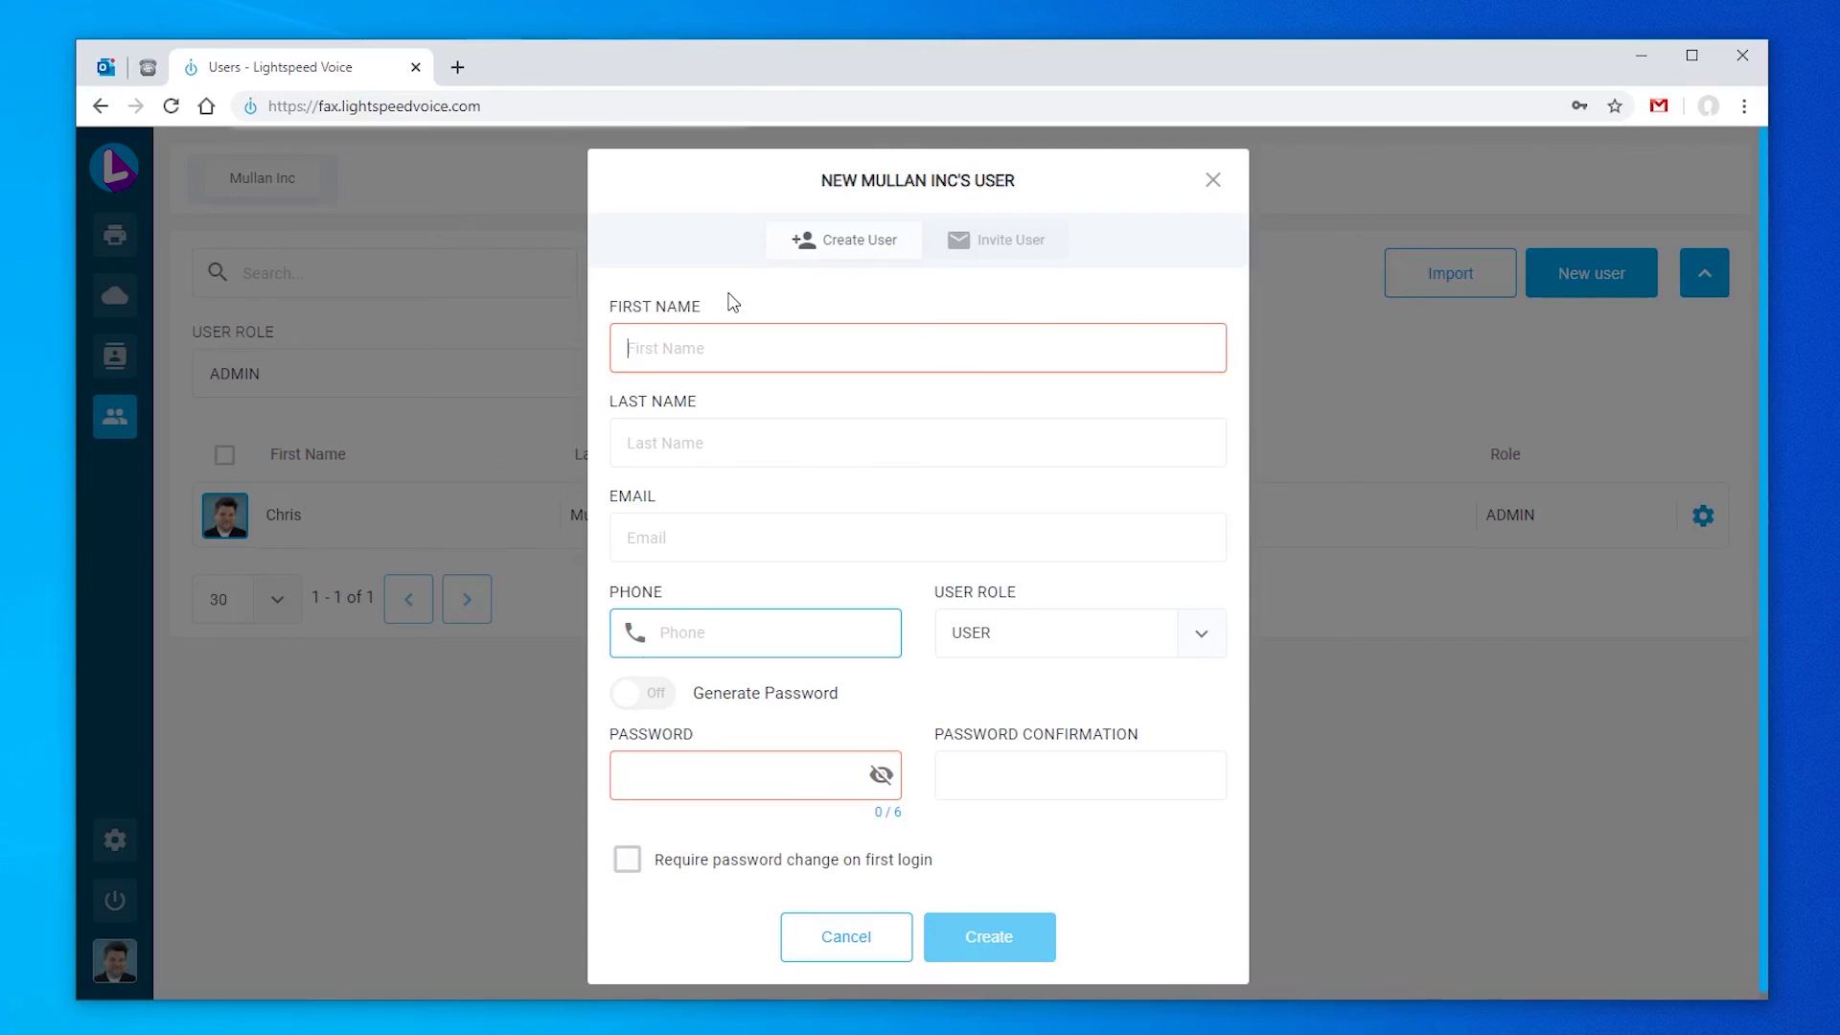
left_click(654, 697)
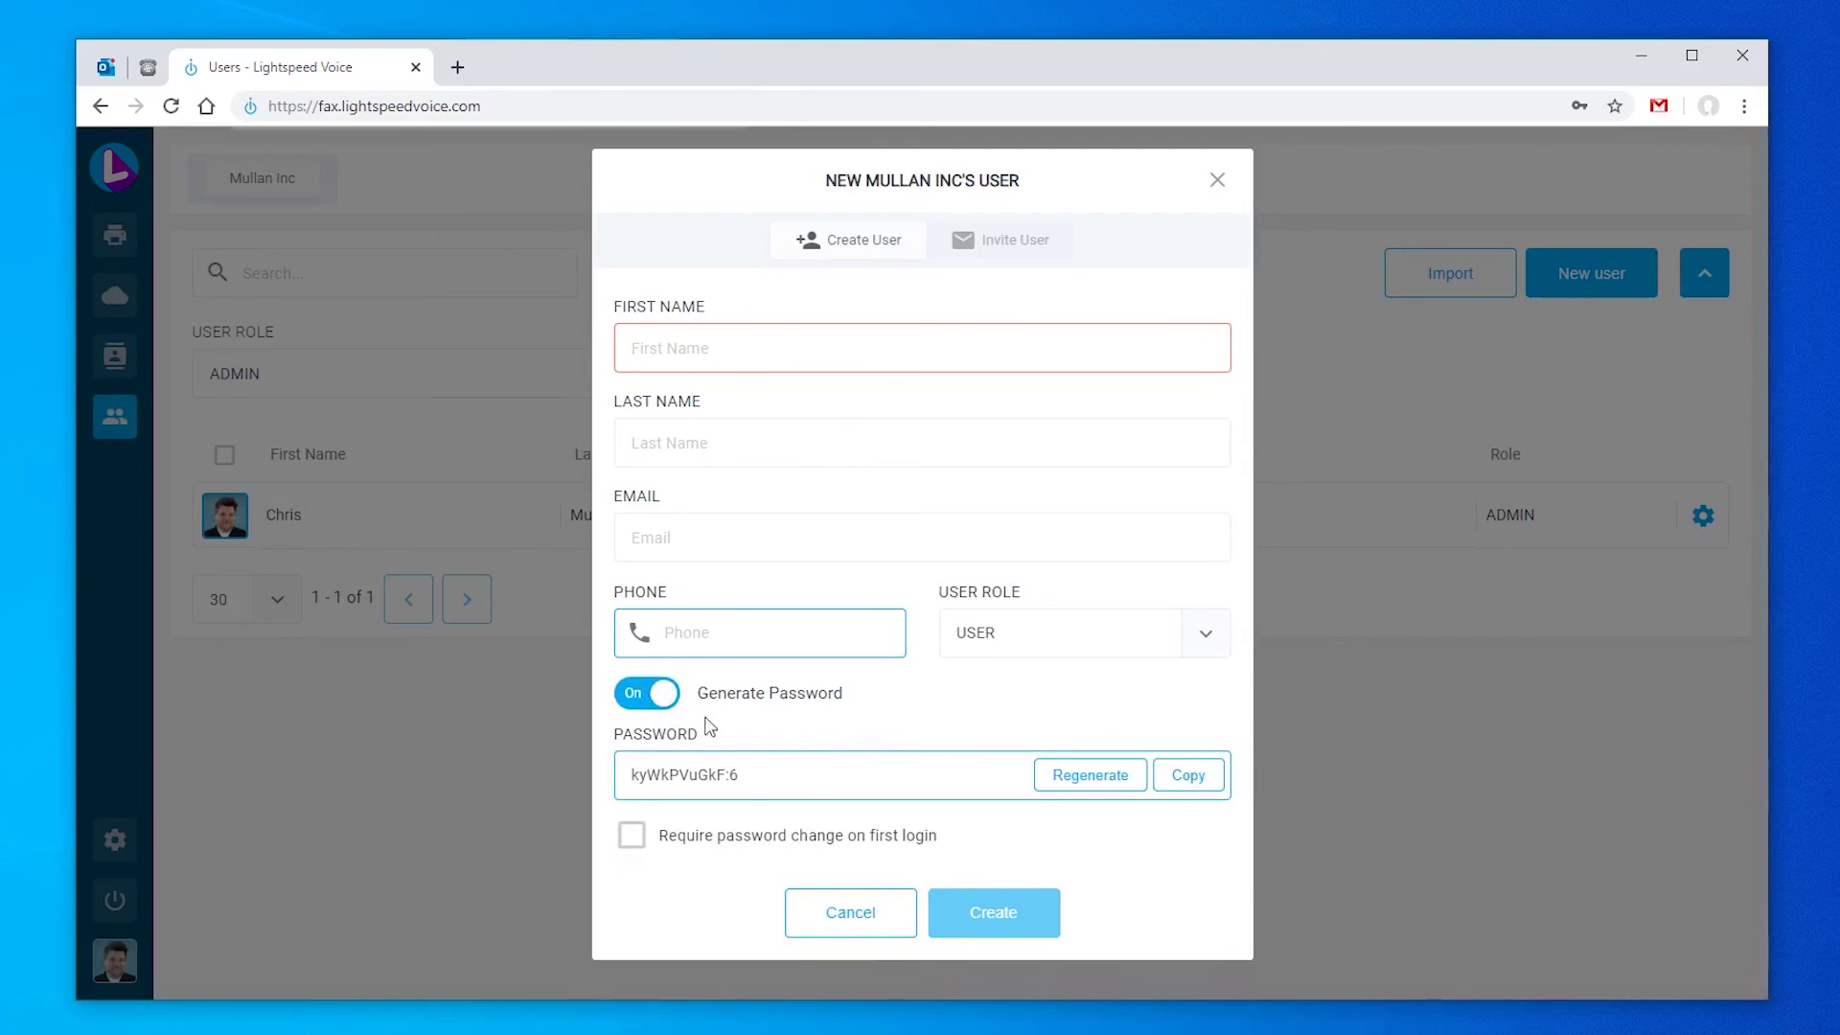
left_click(1090, 776)
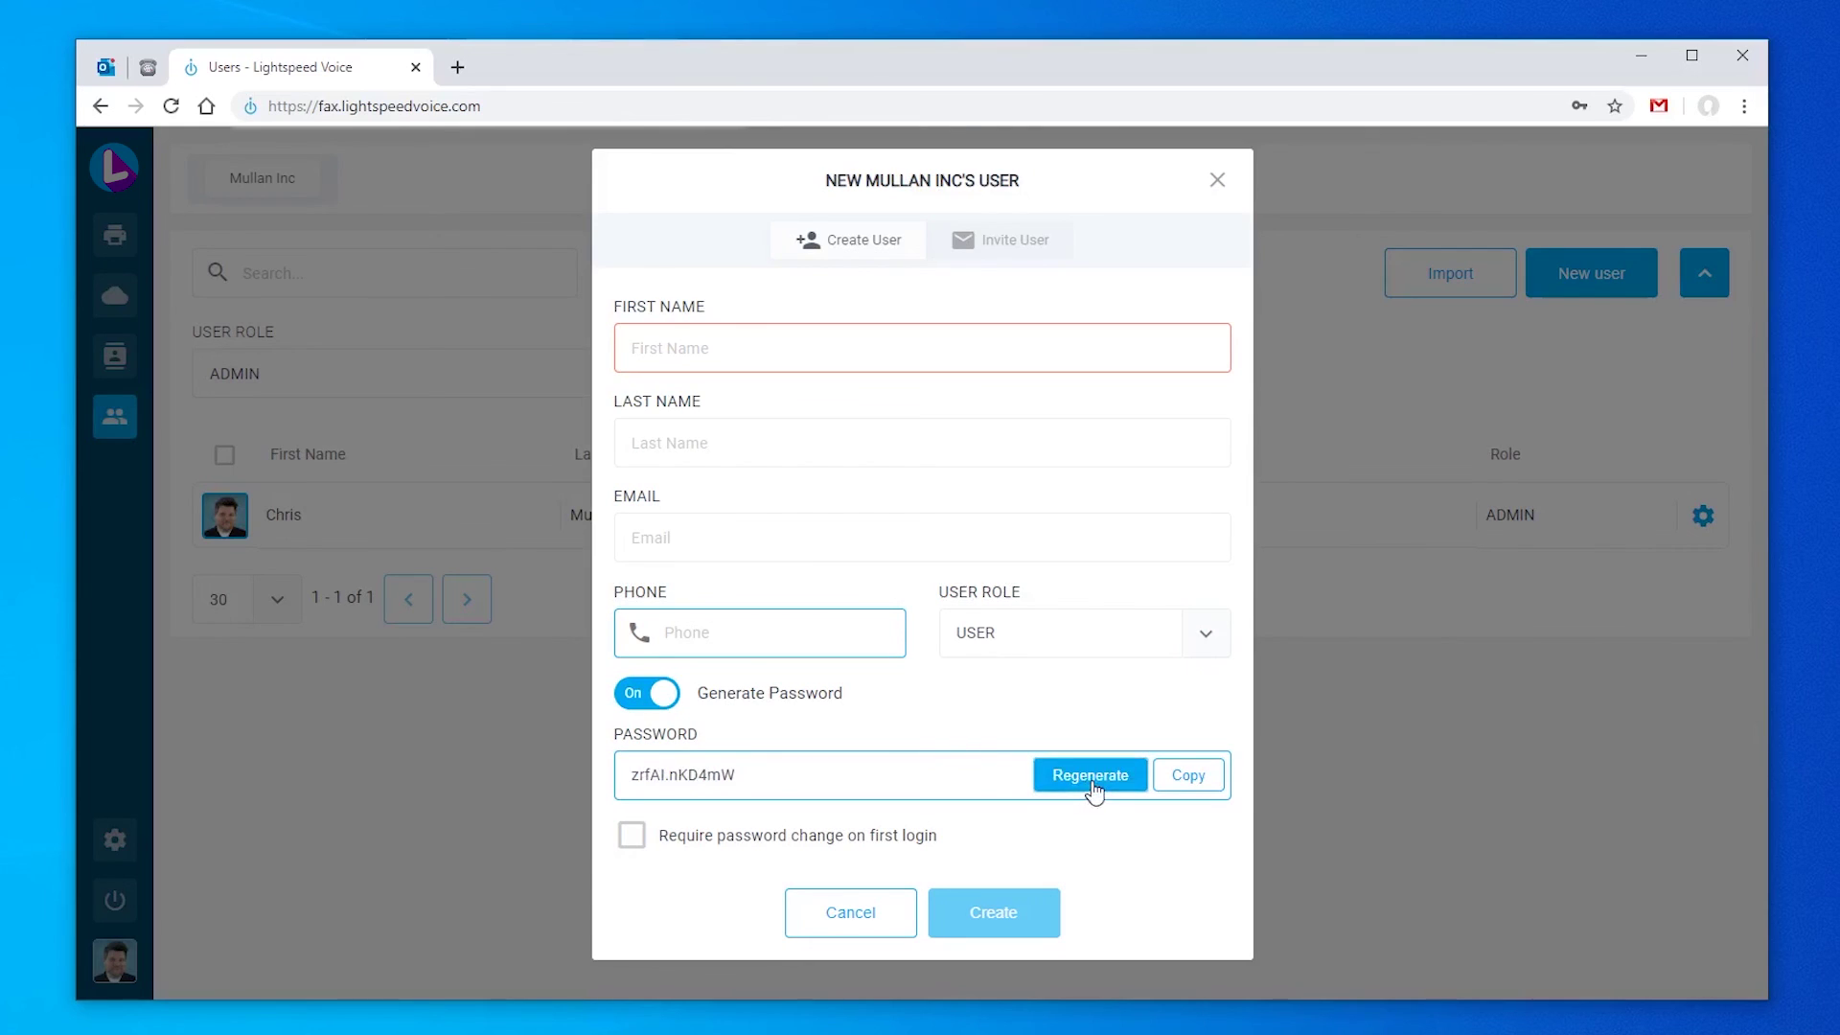
left_click(632, 838)
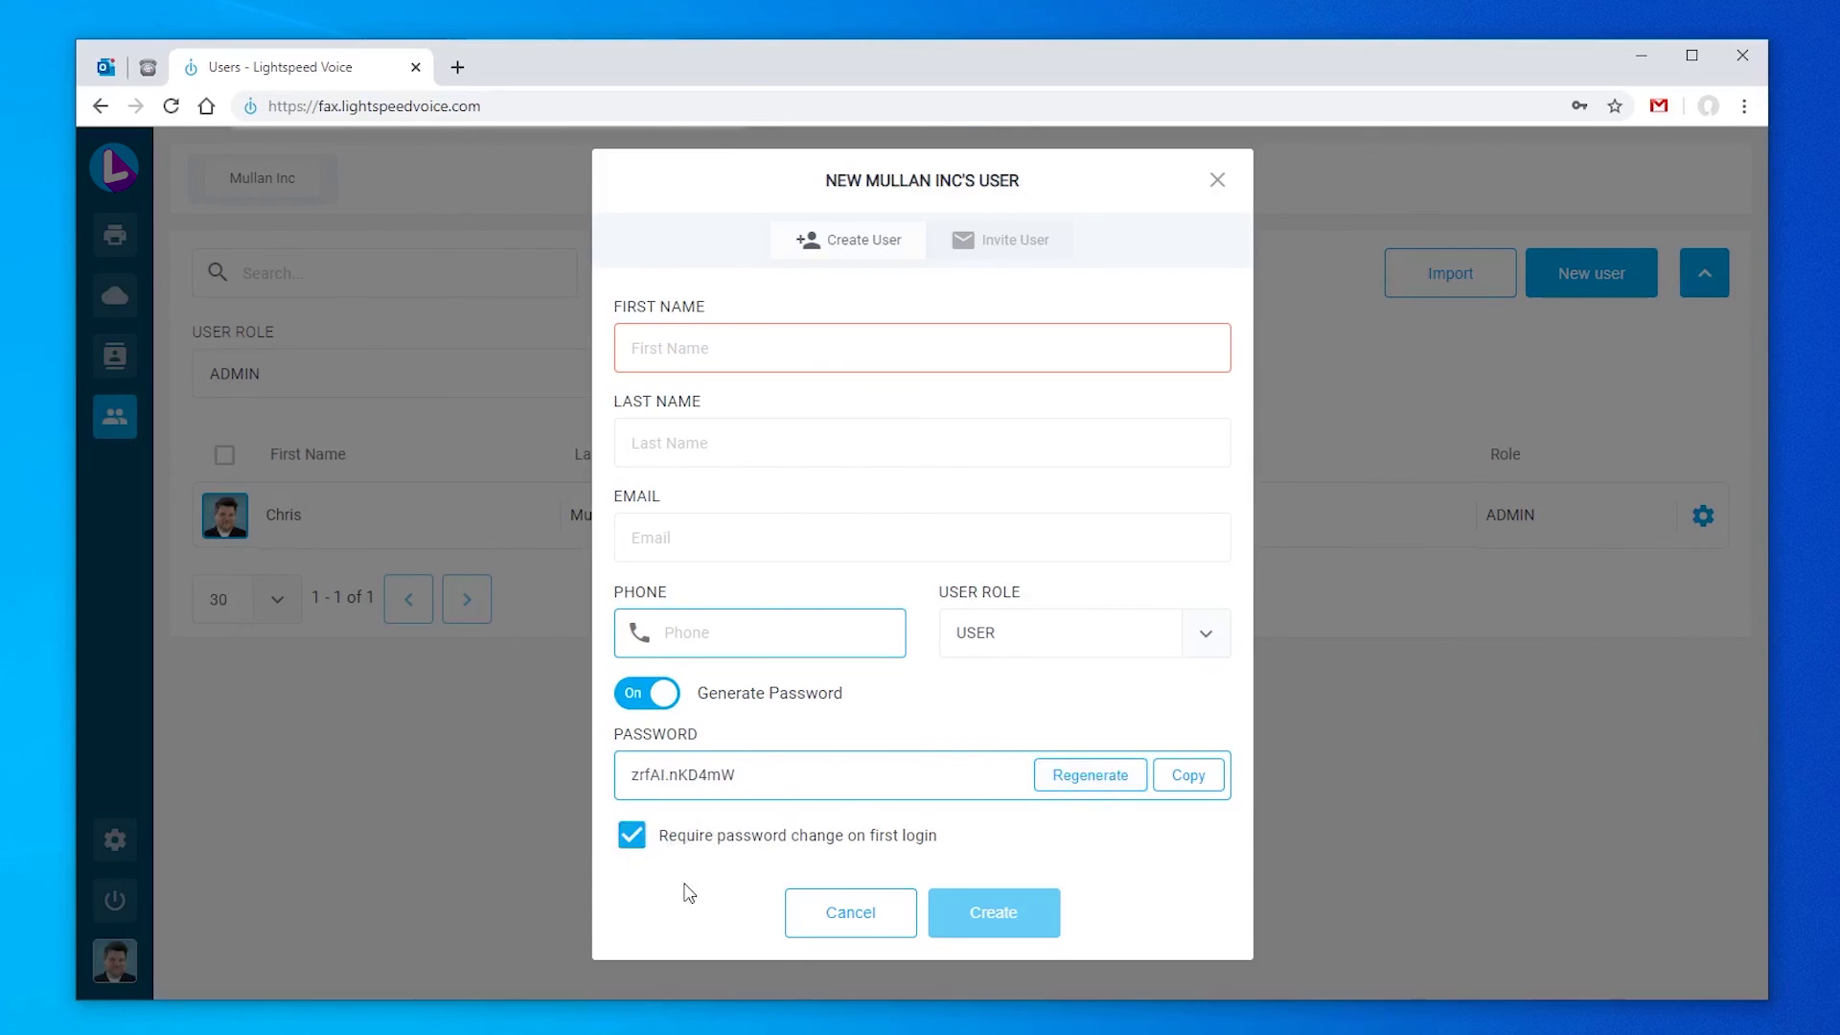
left_click(632, 836)
key("Escape")
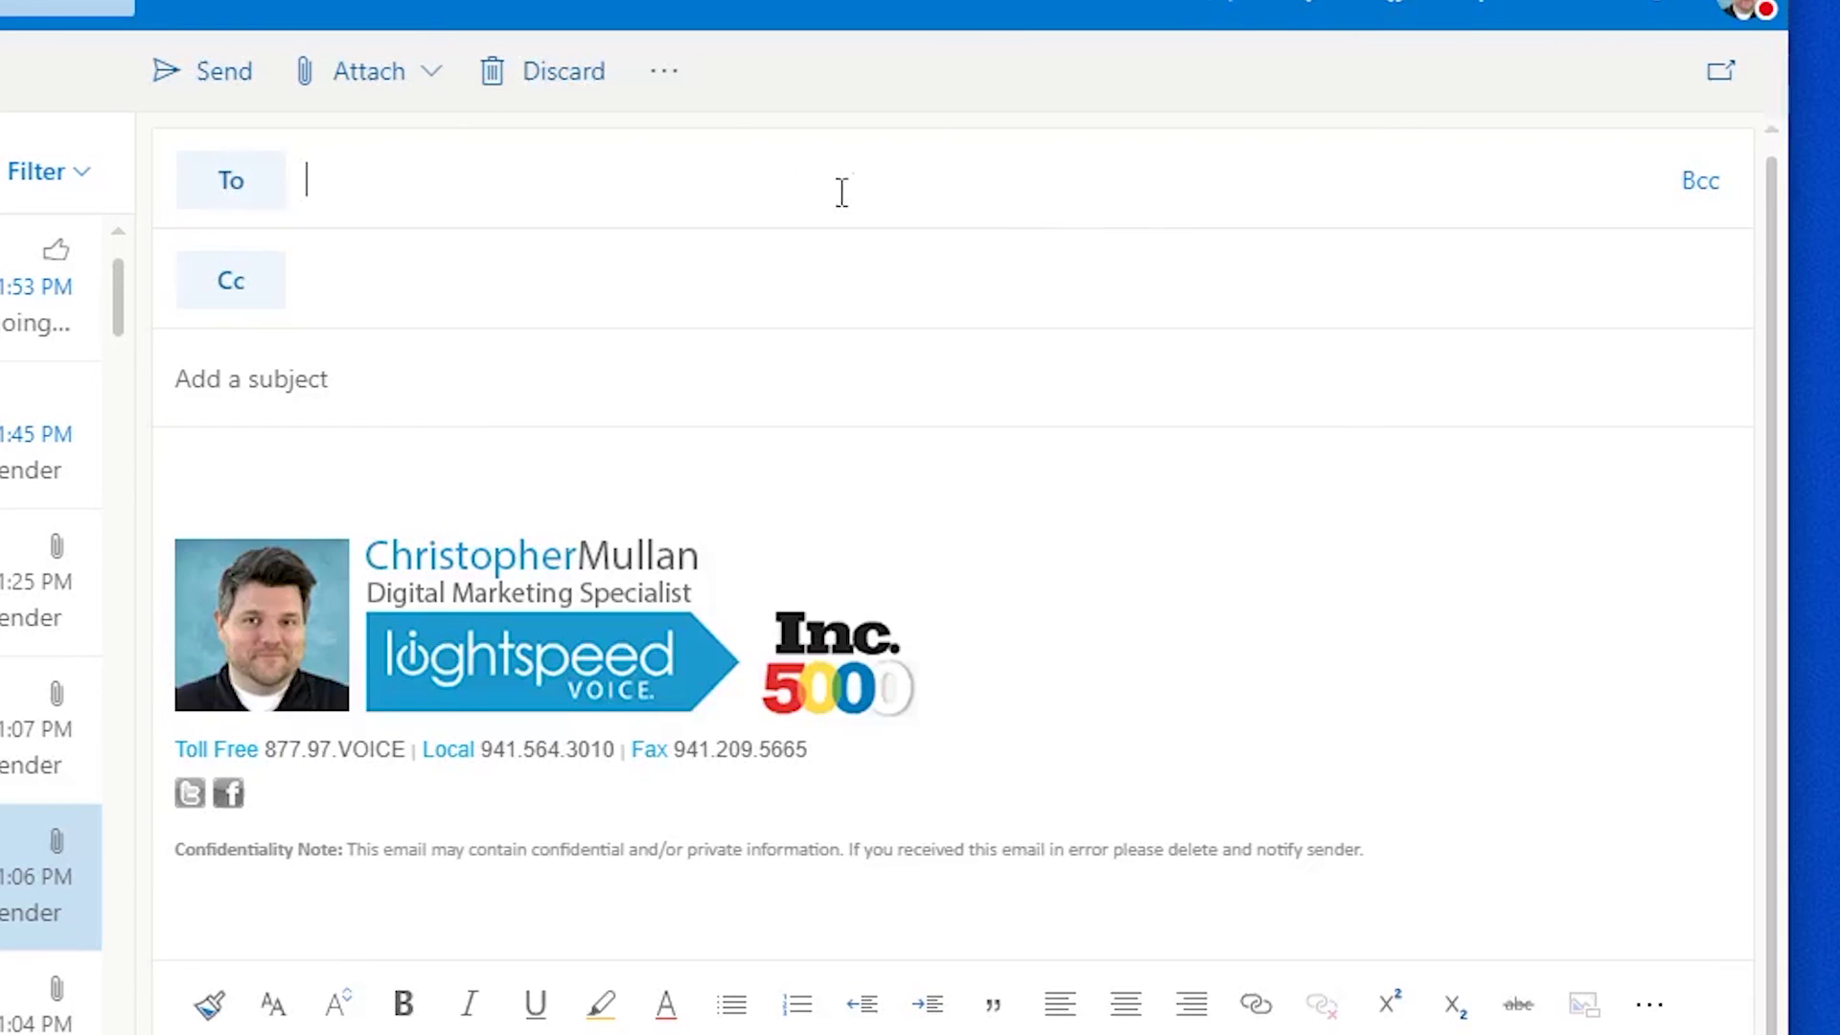
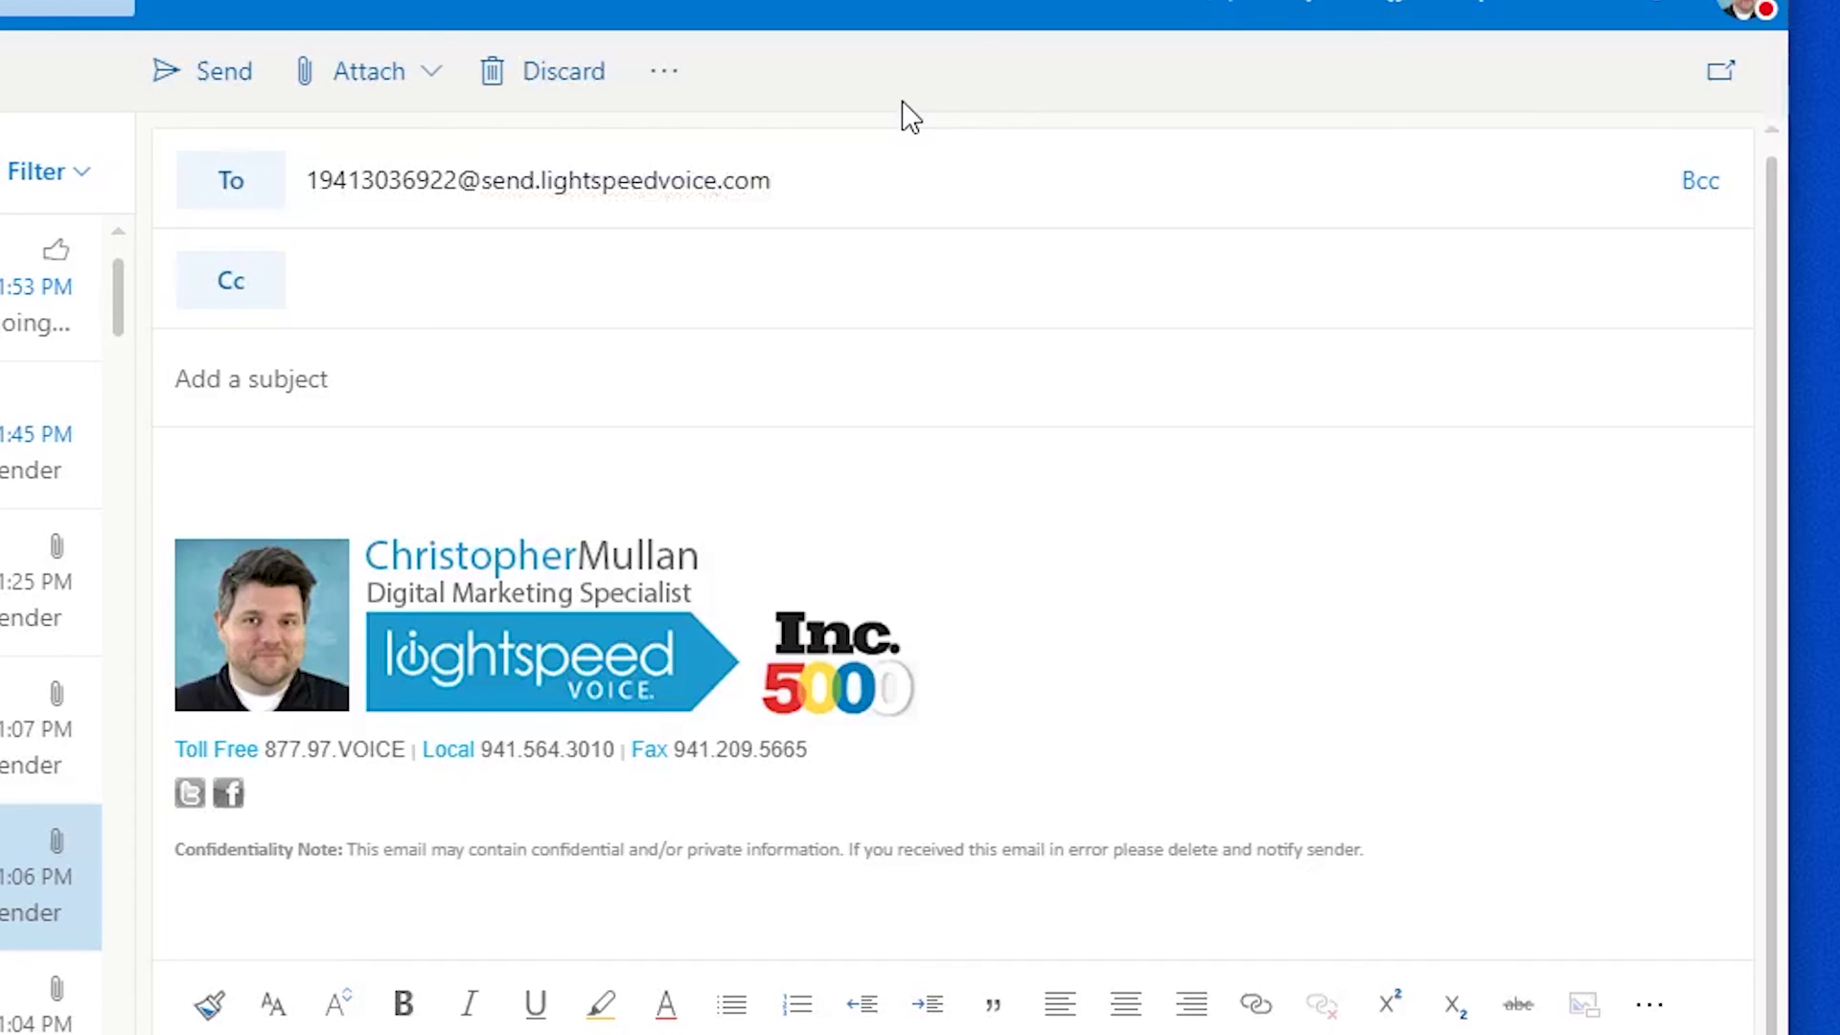
Step: Address an email to the fax number at send.lightspeedvoice.com, subject 'New policy!', body 'This is a big sale!'
left_click(547, 374)
type("New p")
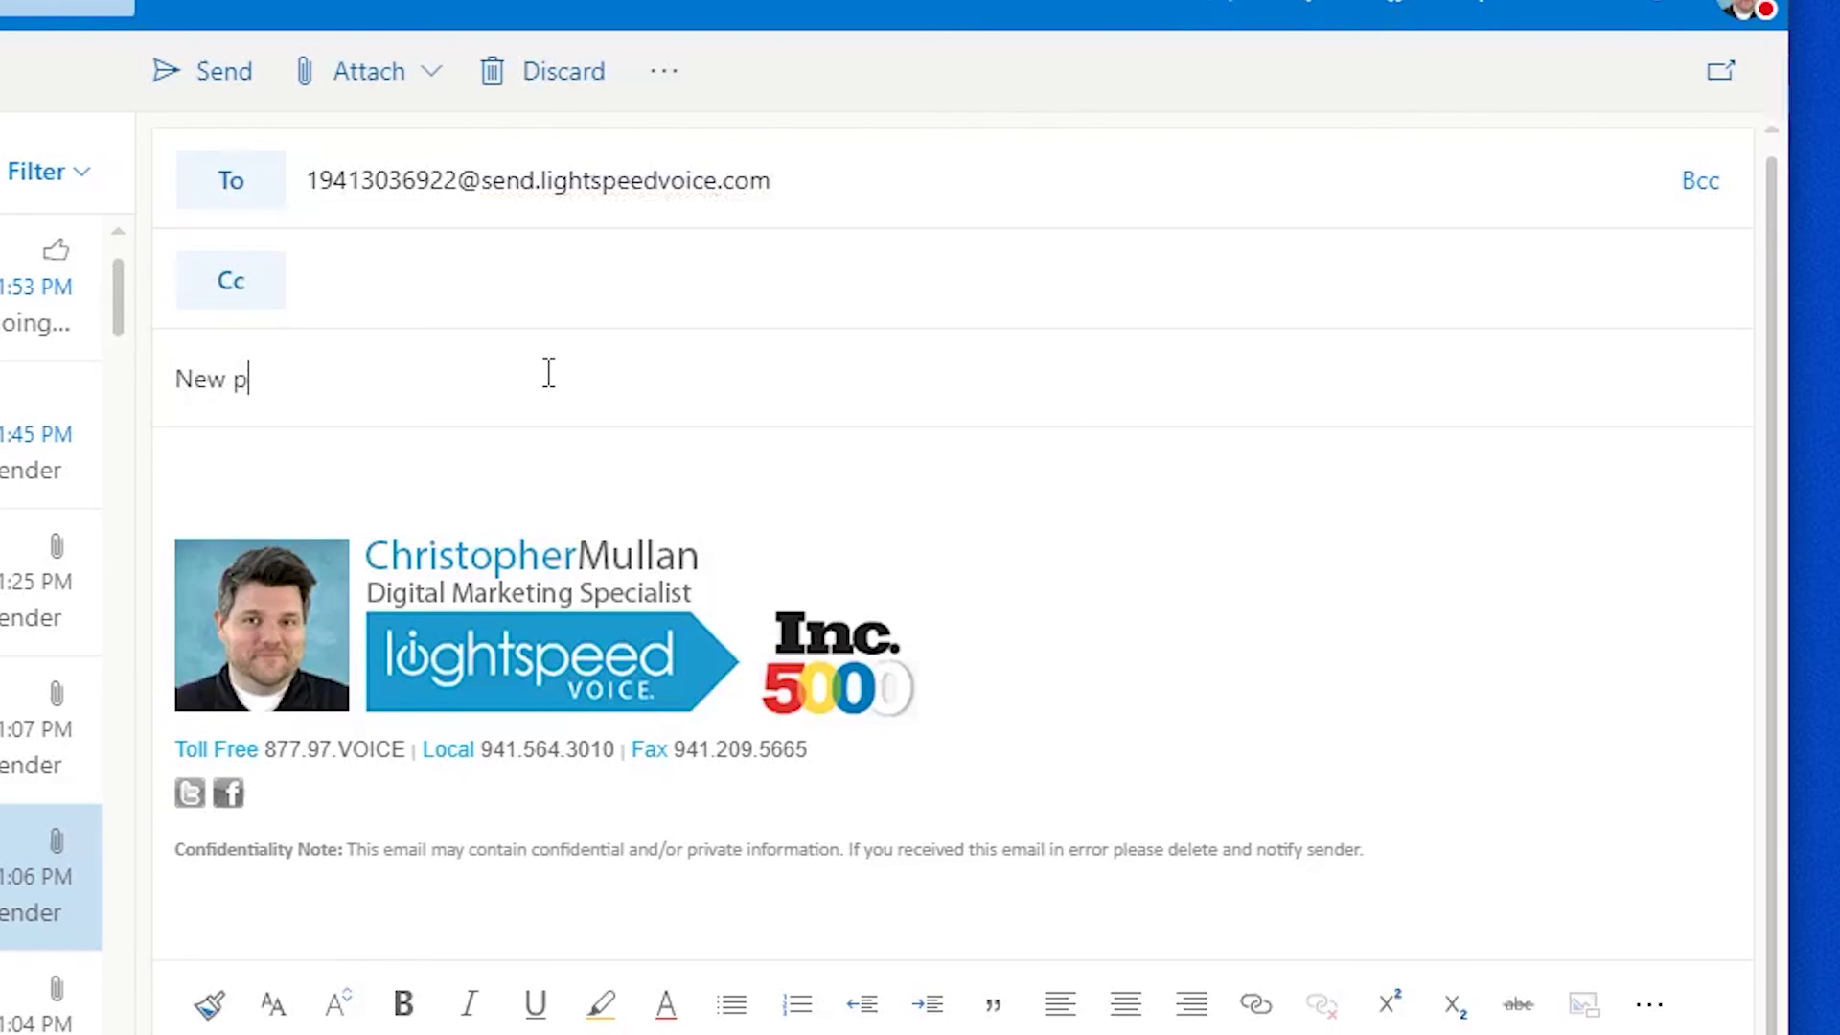
type("olicy!")
key("Tab")
type("This is a big sale!")
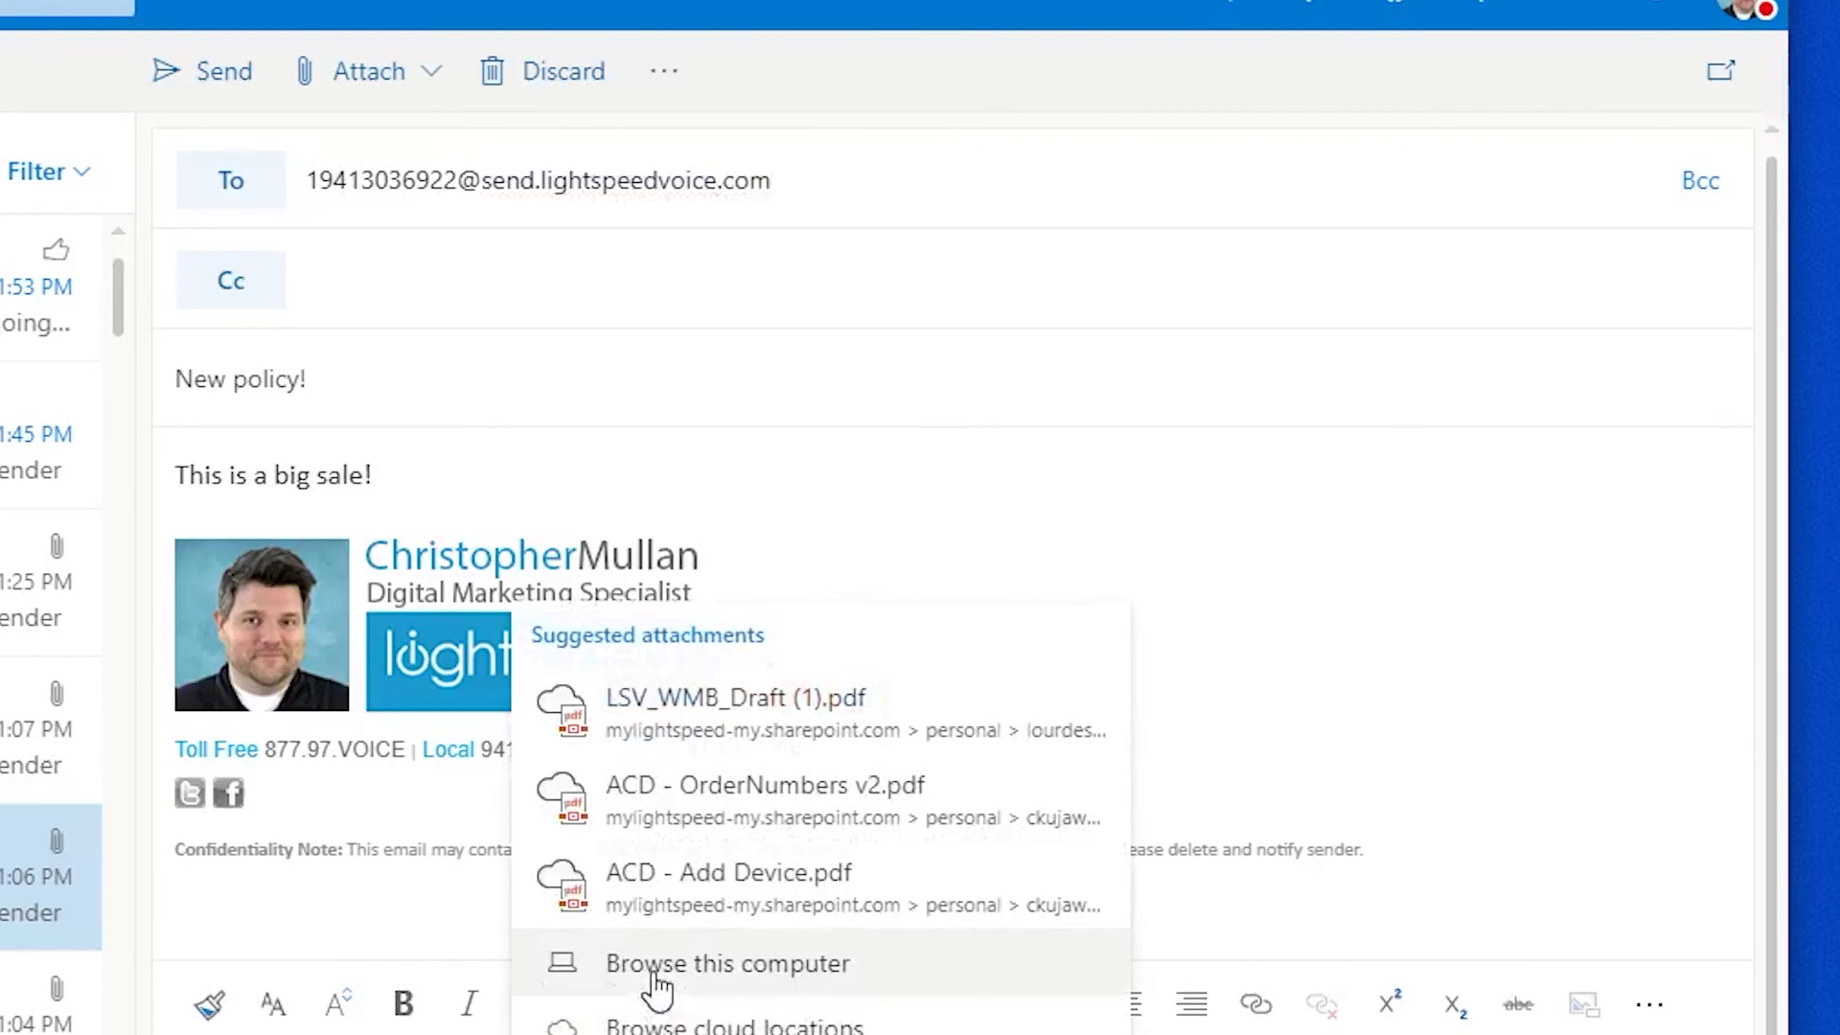
Step: Attach test_fax.pdf from this computer to the email
left_click(654, 971)
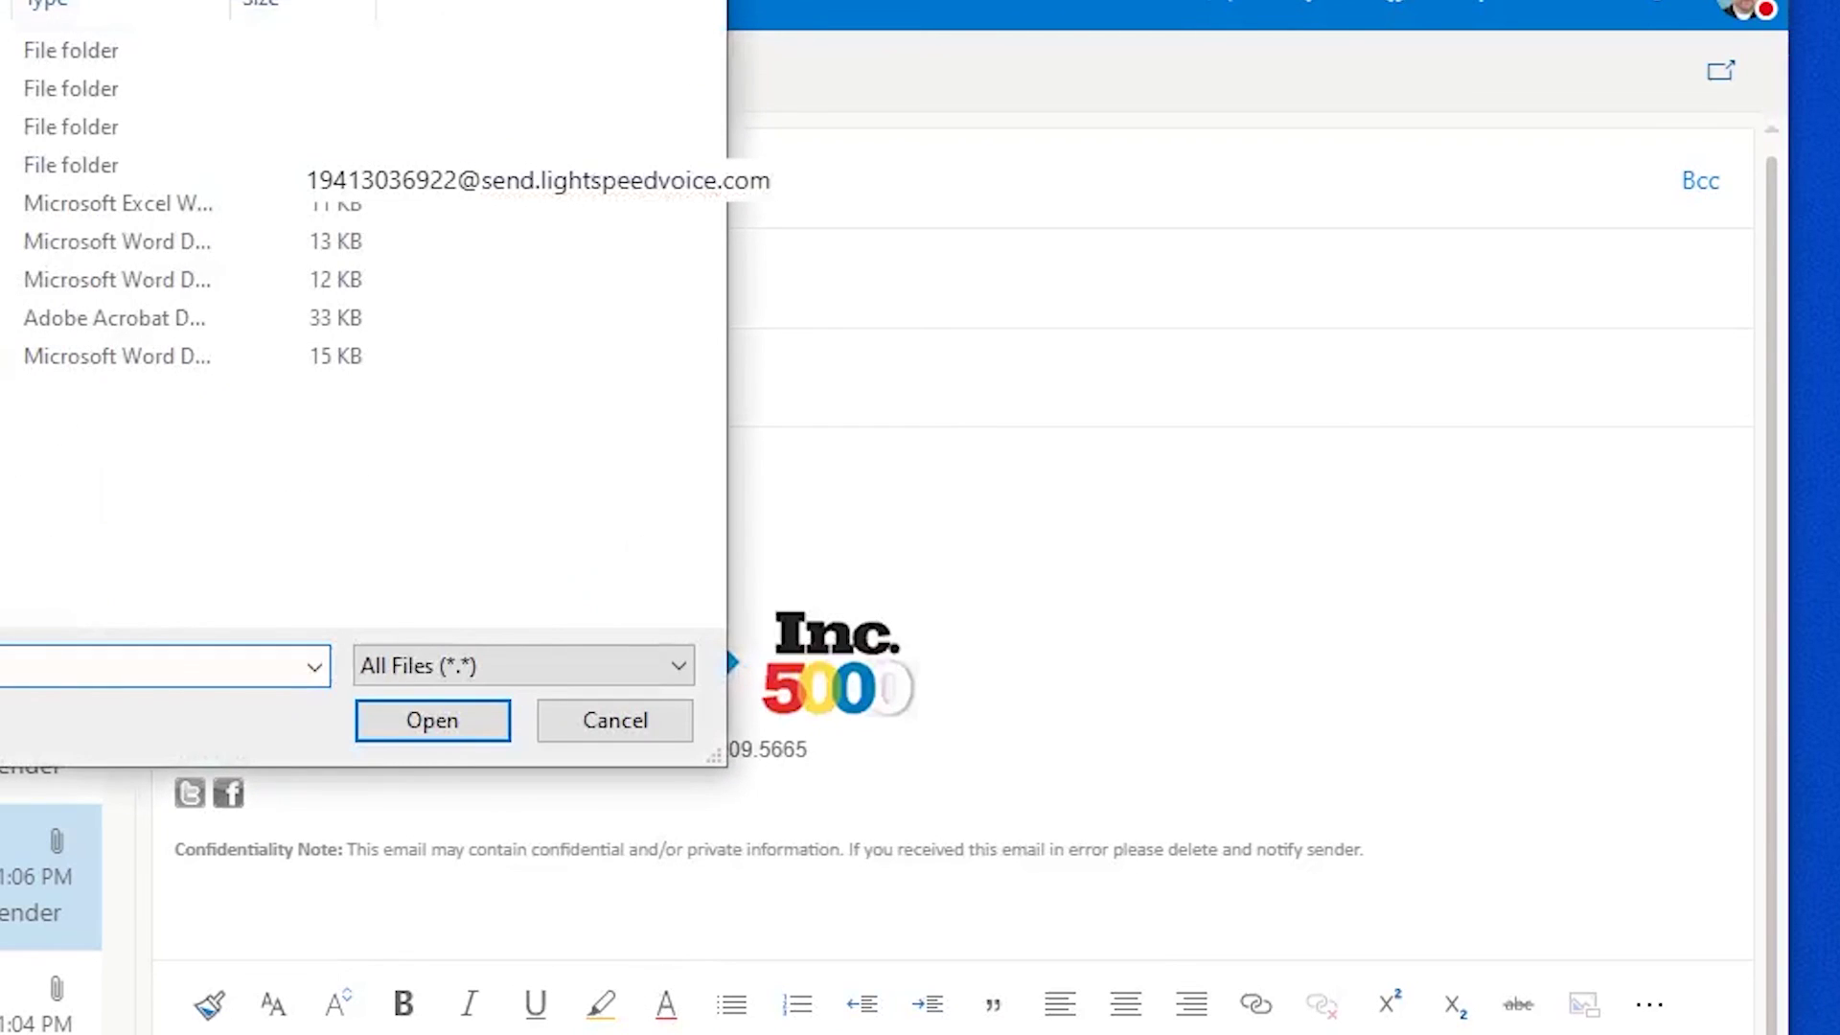
left_click(115, 317)
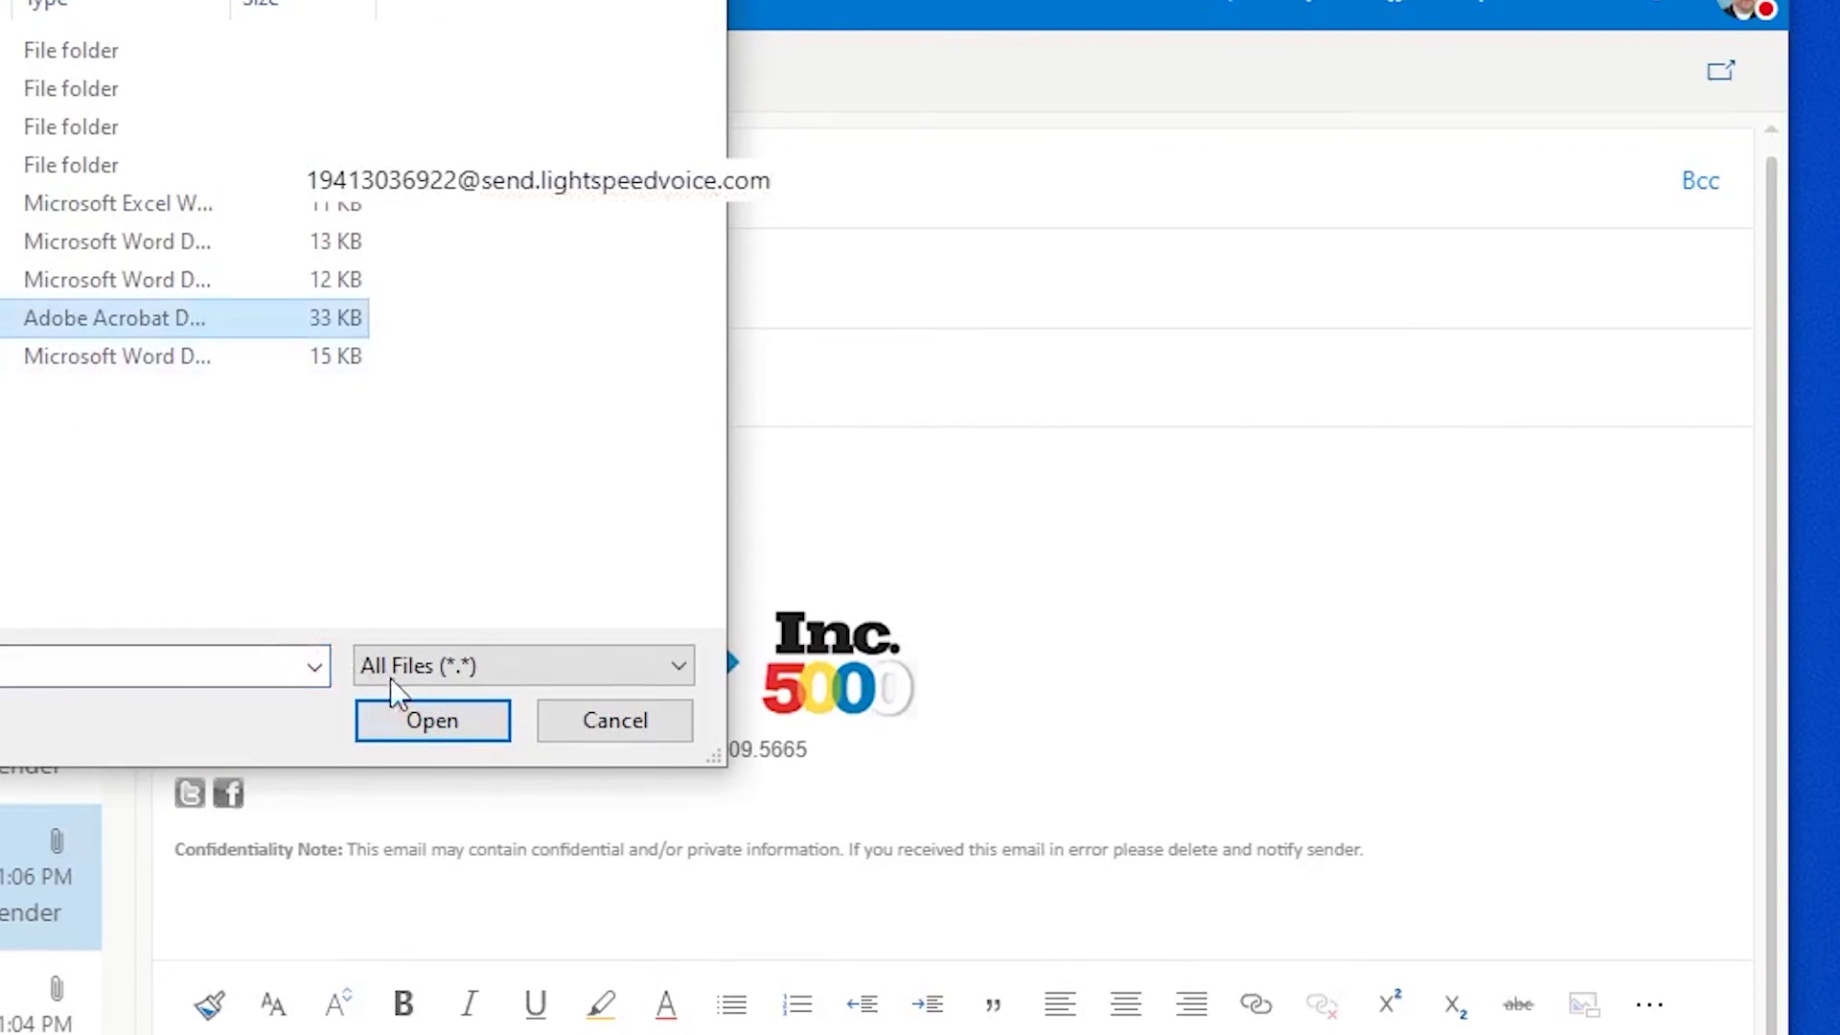
left_click(399, 716)
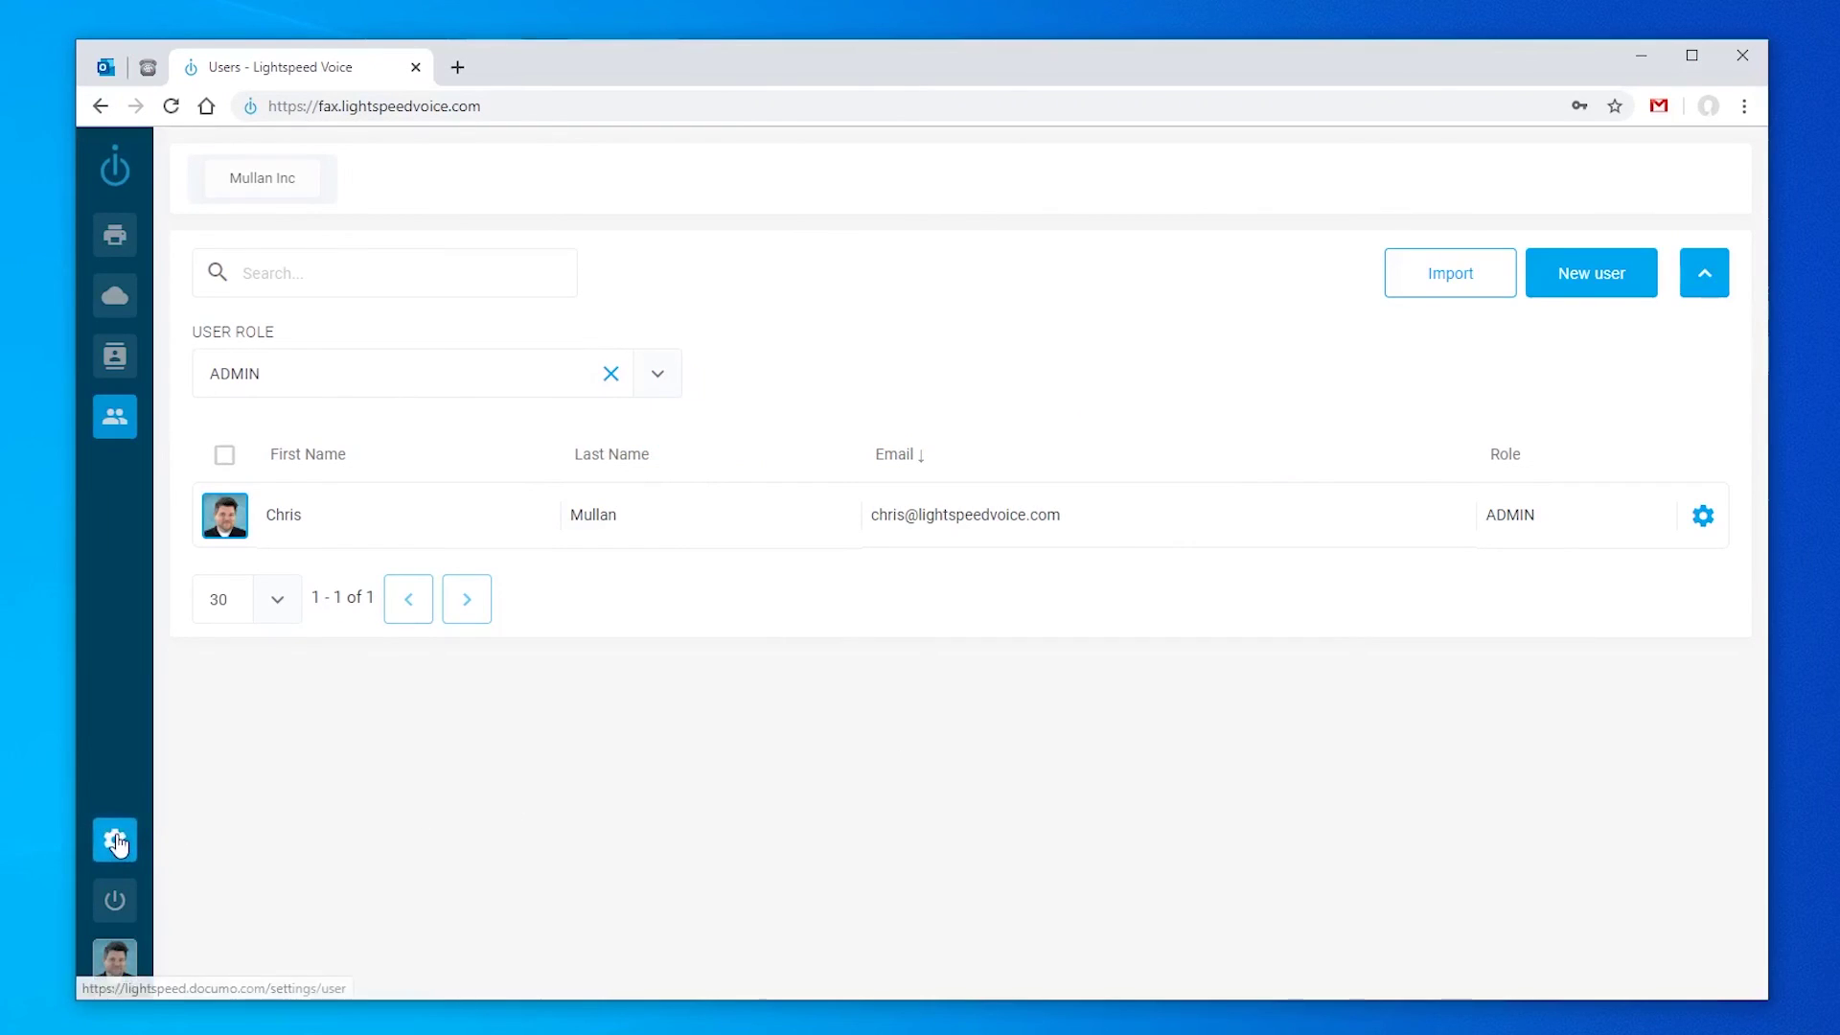
Step: Set the profile timezone to America/New_York with Guess, save, and show personal Fax settings
left_click(117, 843)
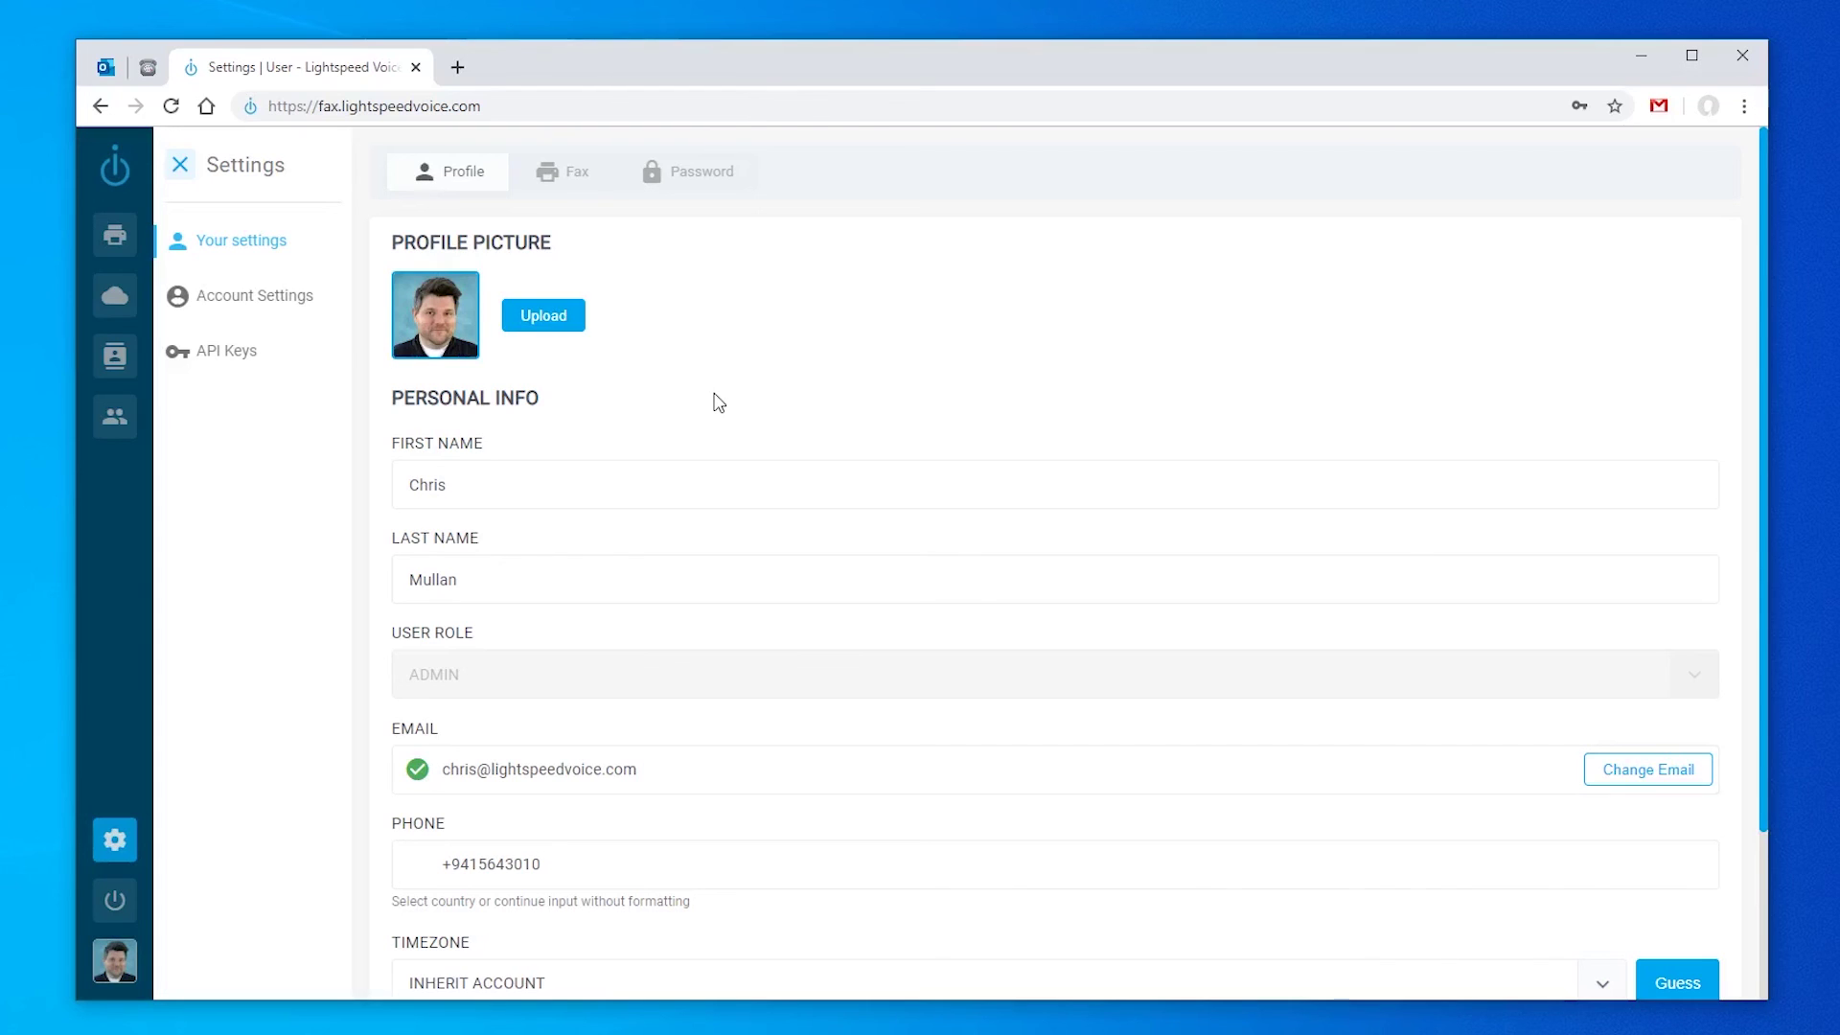
scroll(719, 403, "down", 2)
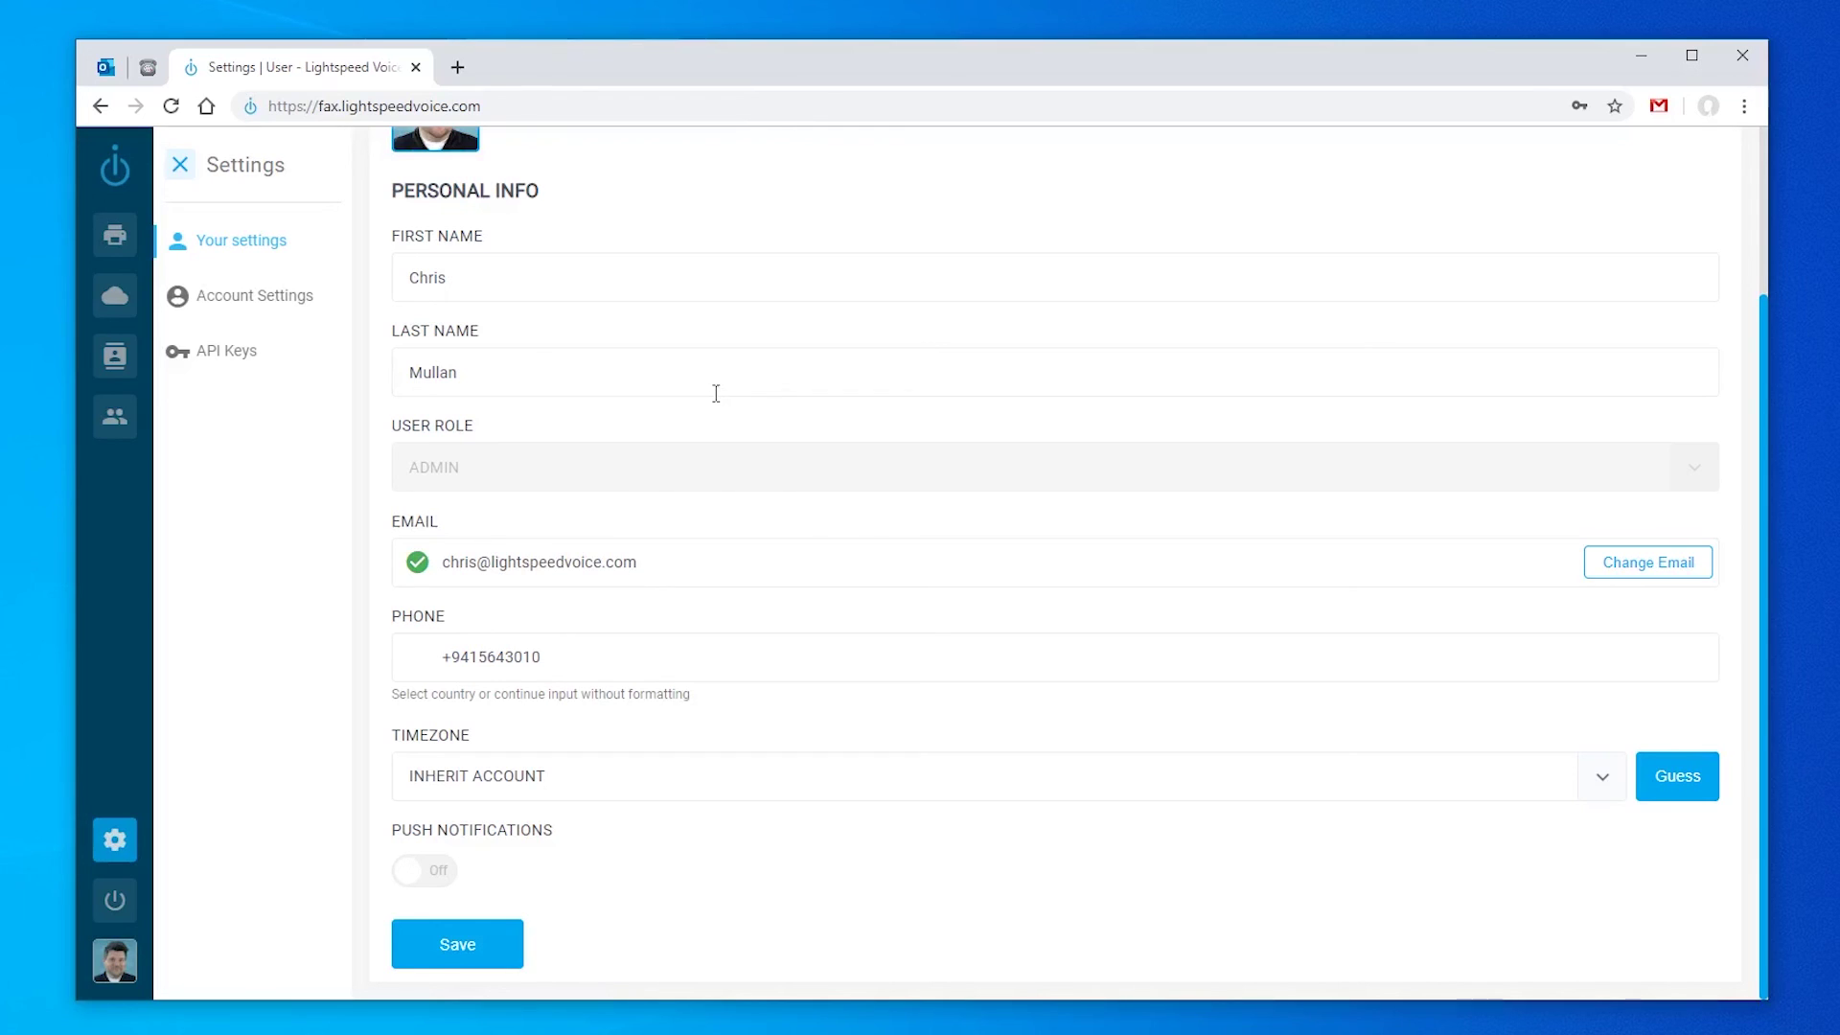
left_click(1612, 782)
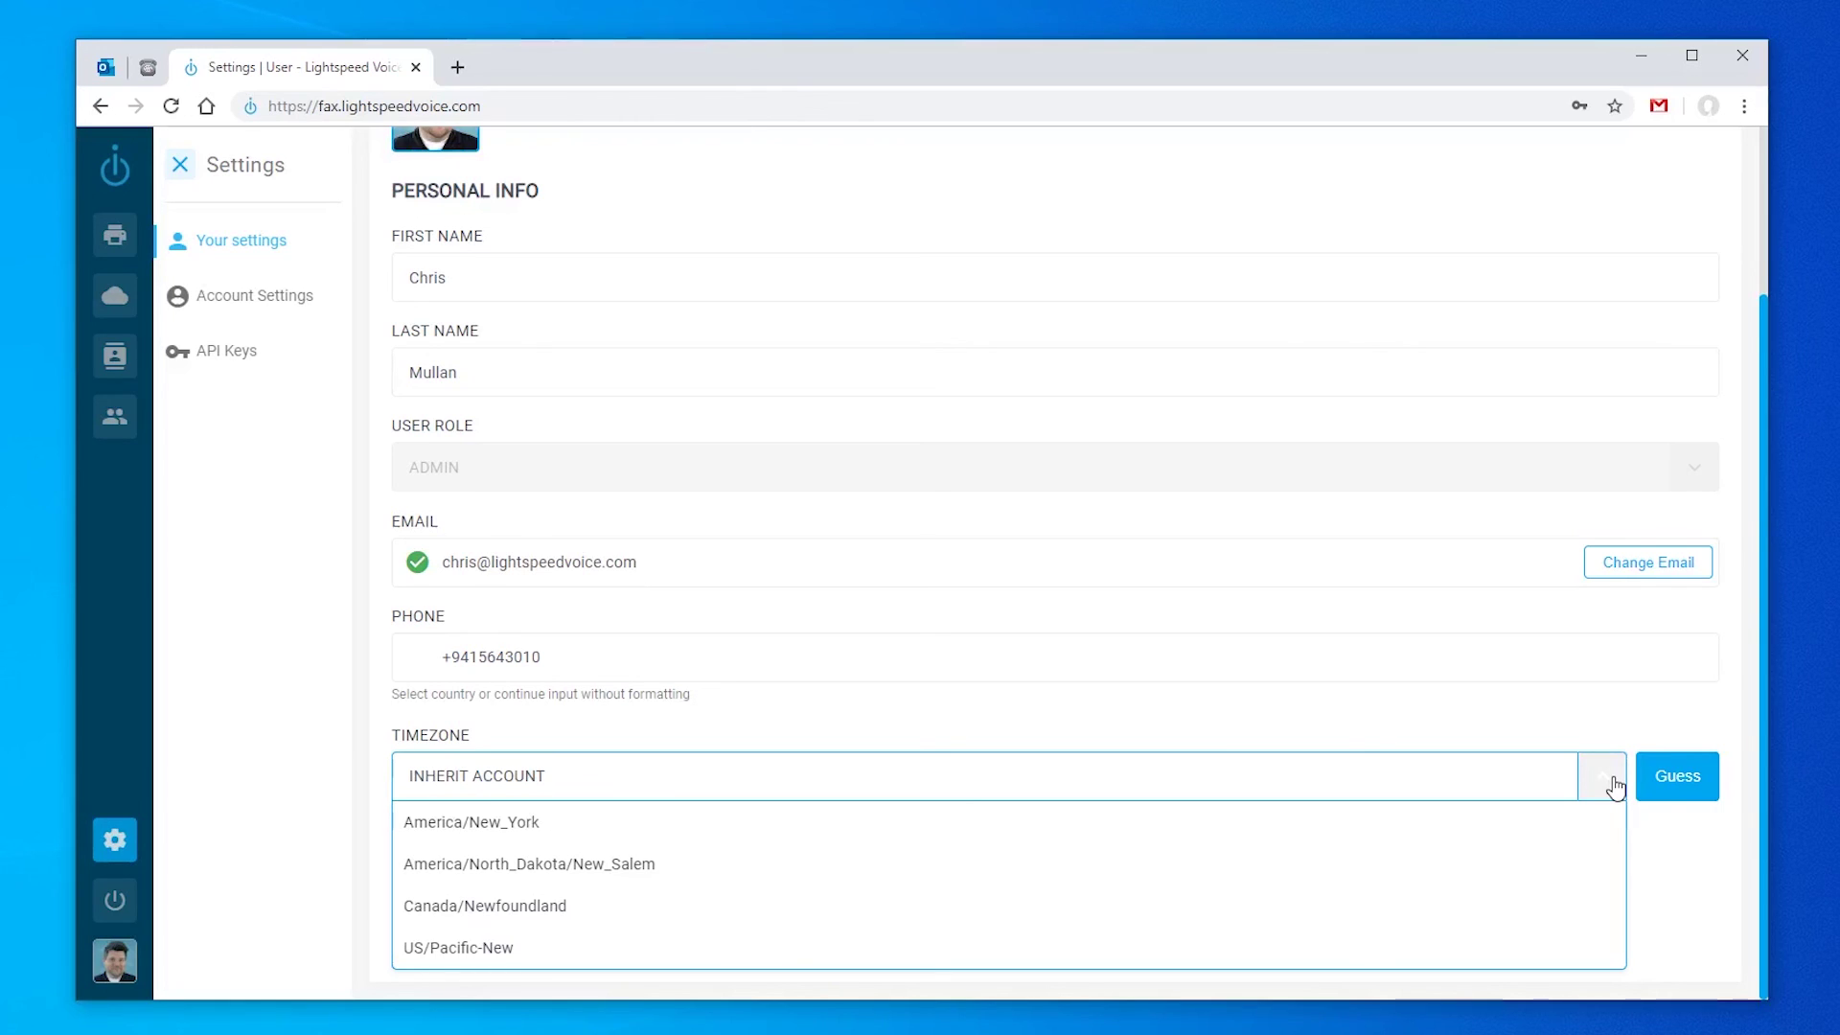
left_click(1616, 780)
left_click(1678, 784)
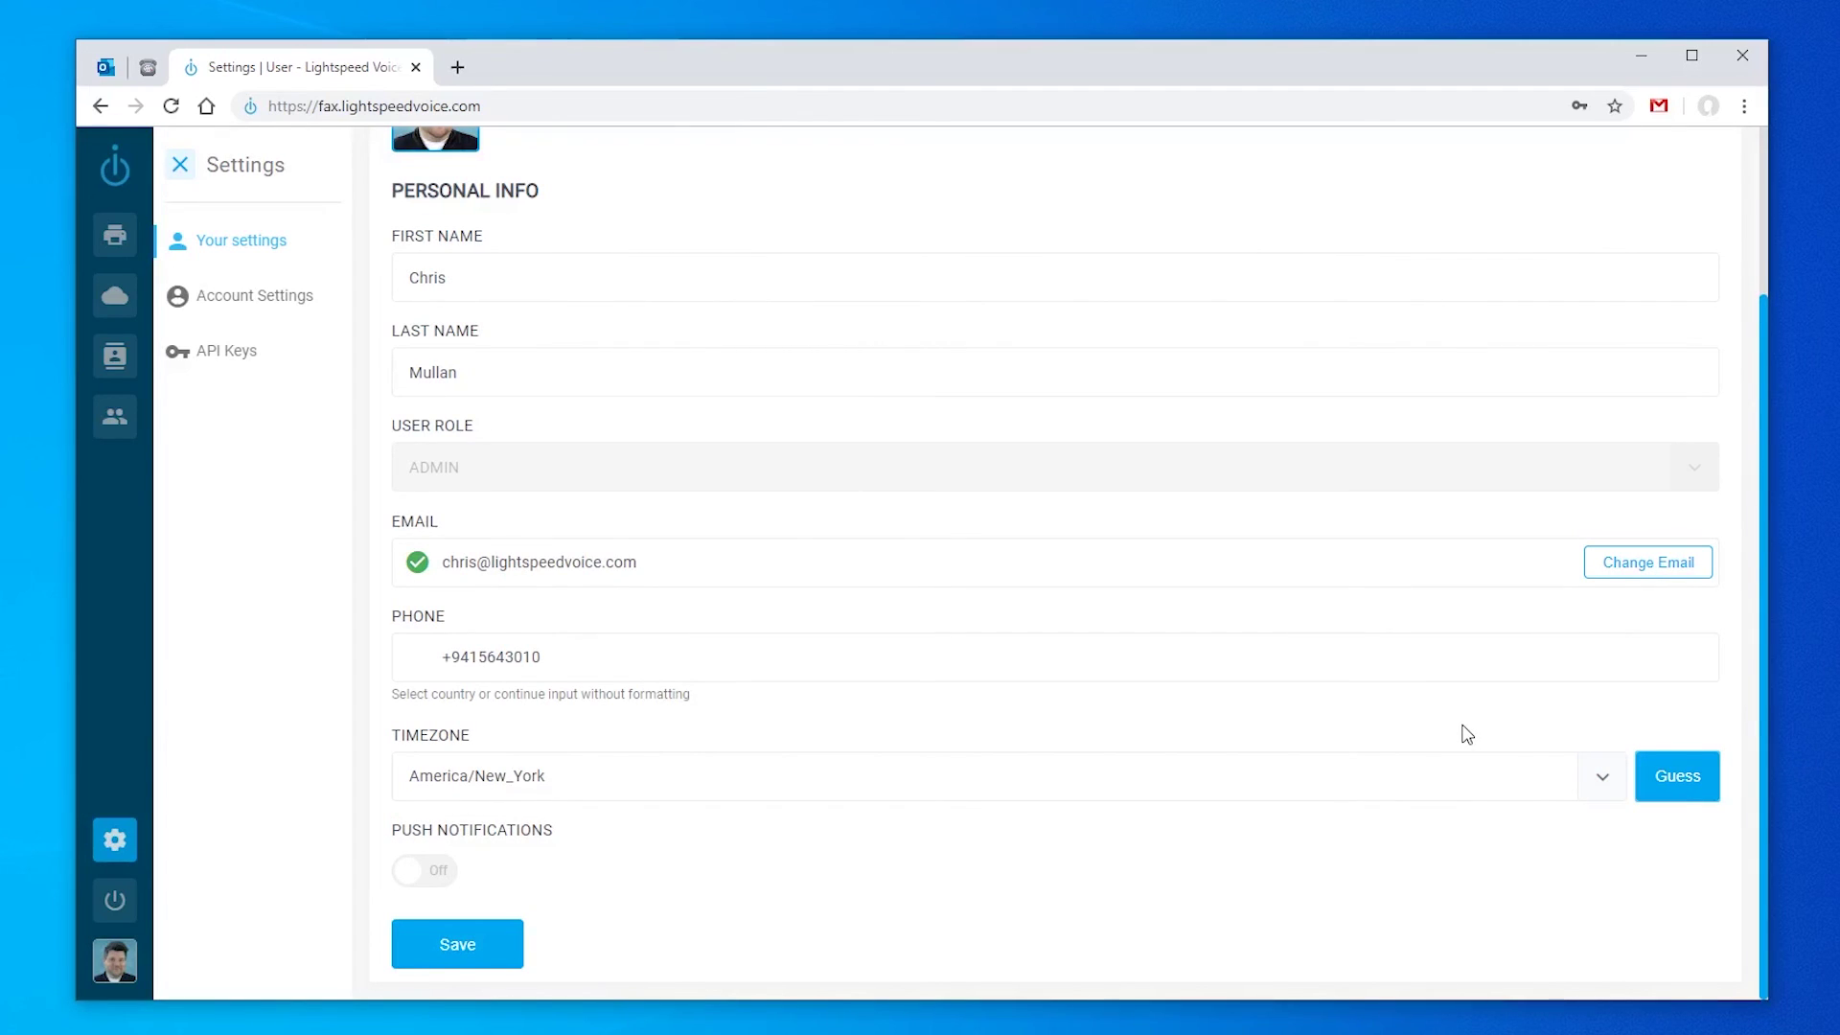
left_click(516, 958)
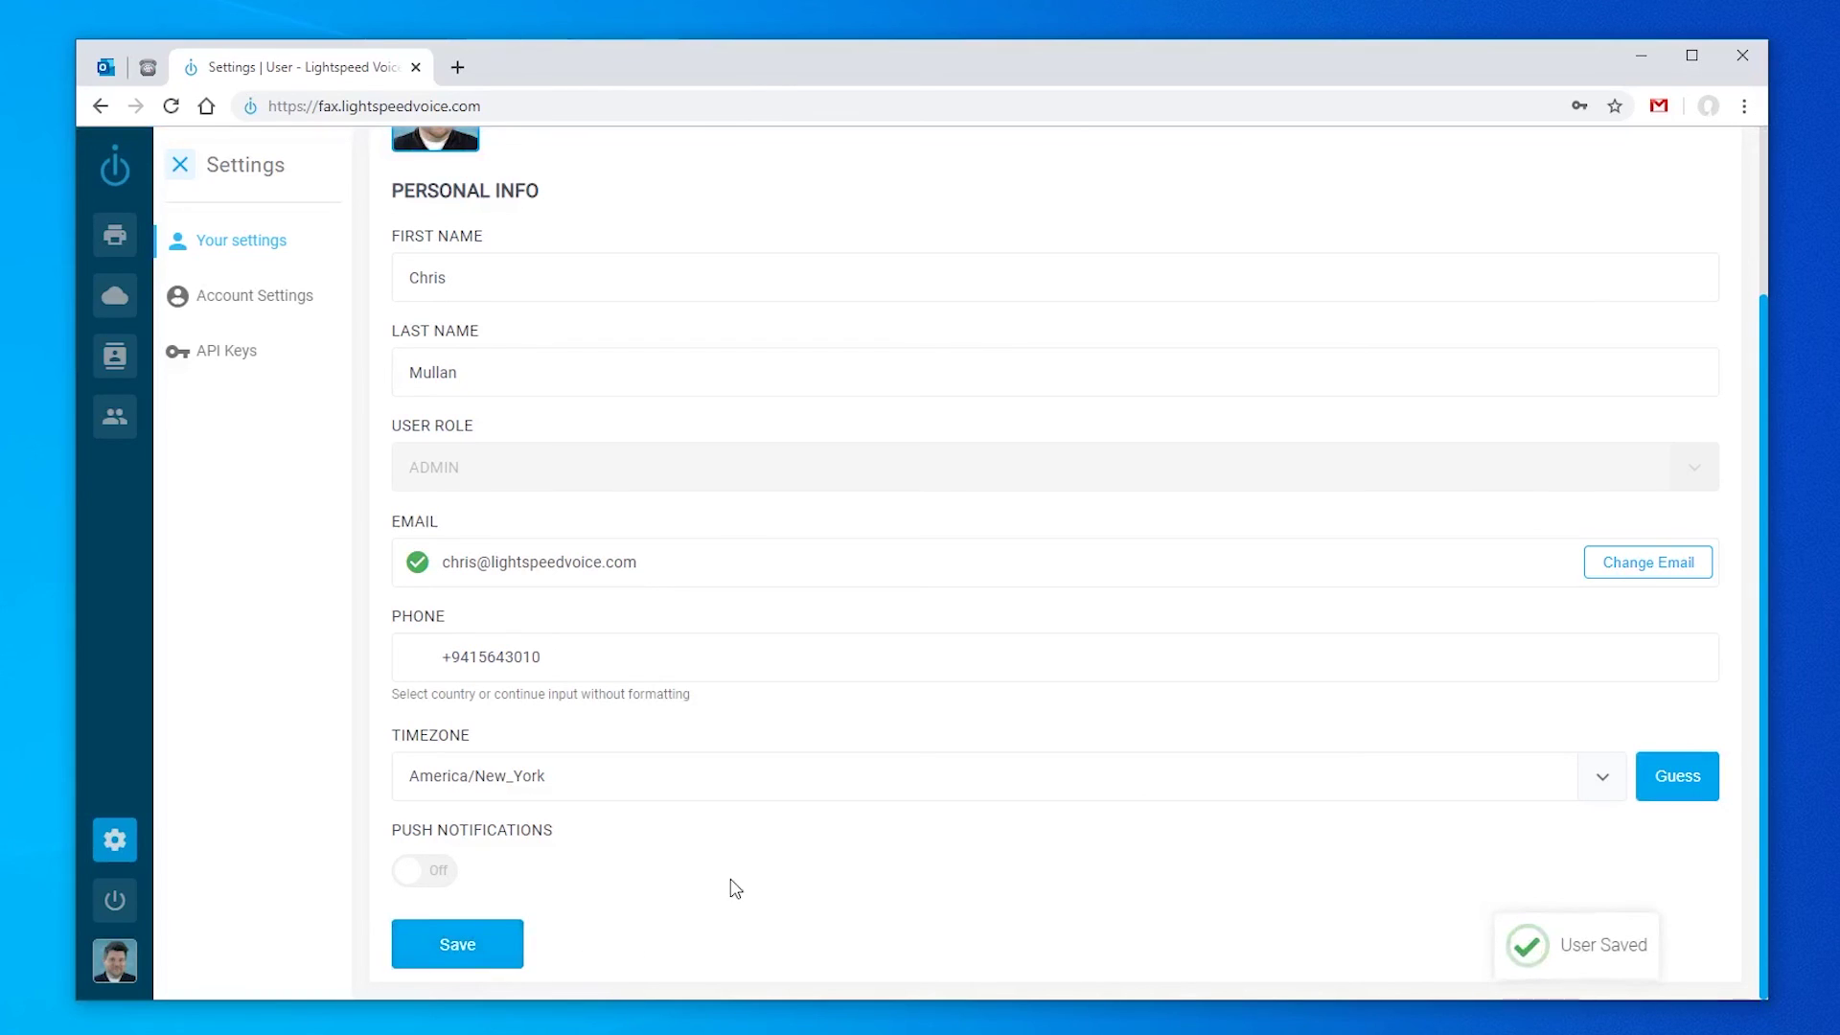
scroll(731, 887, "up", 3)
left_click(563, 180)
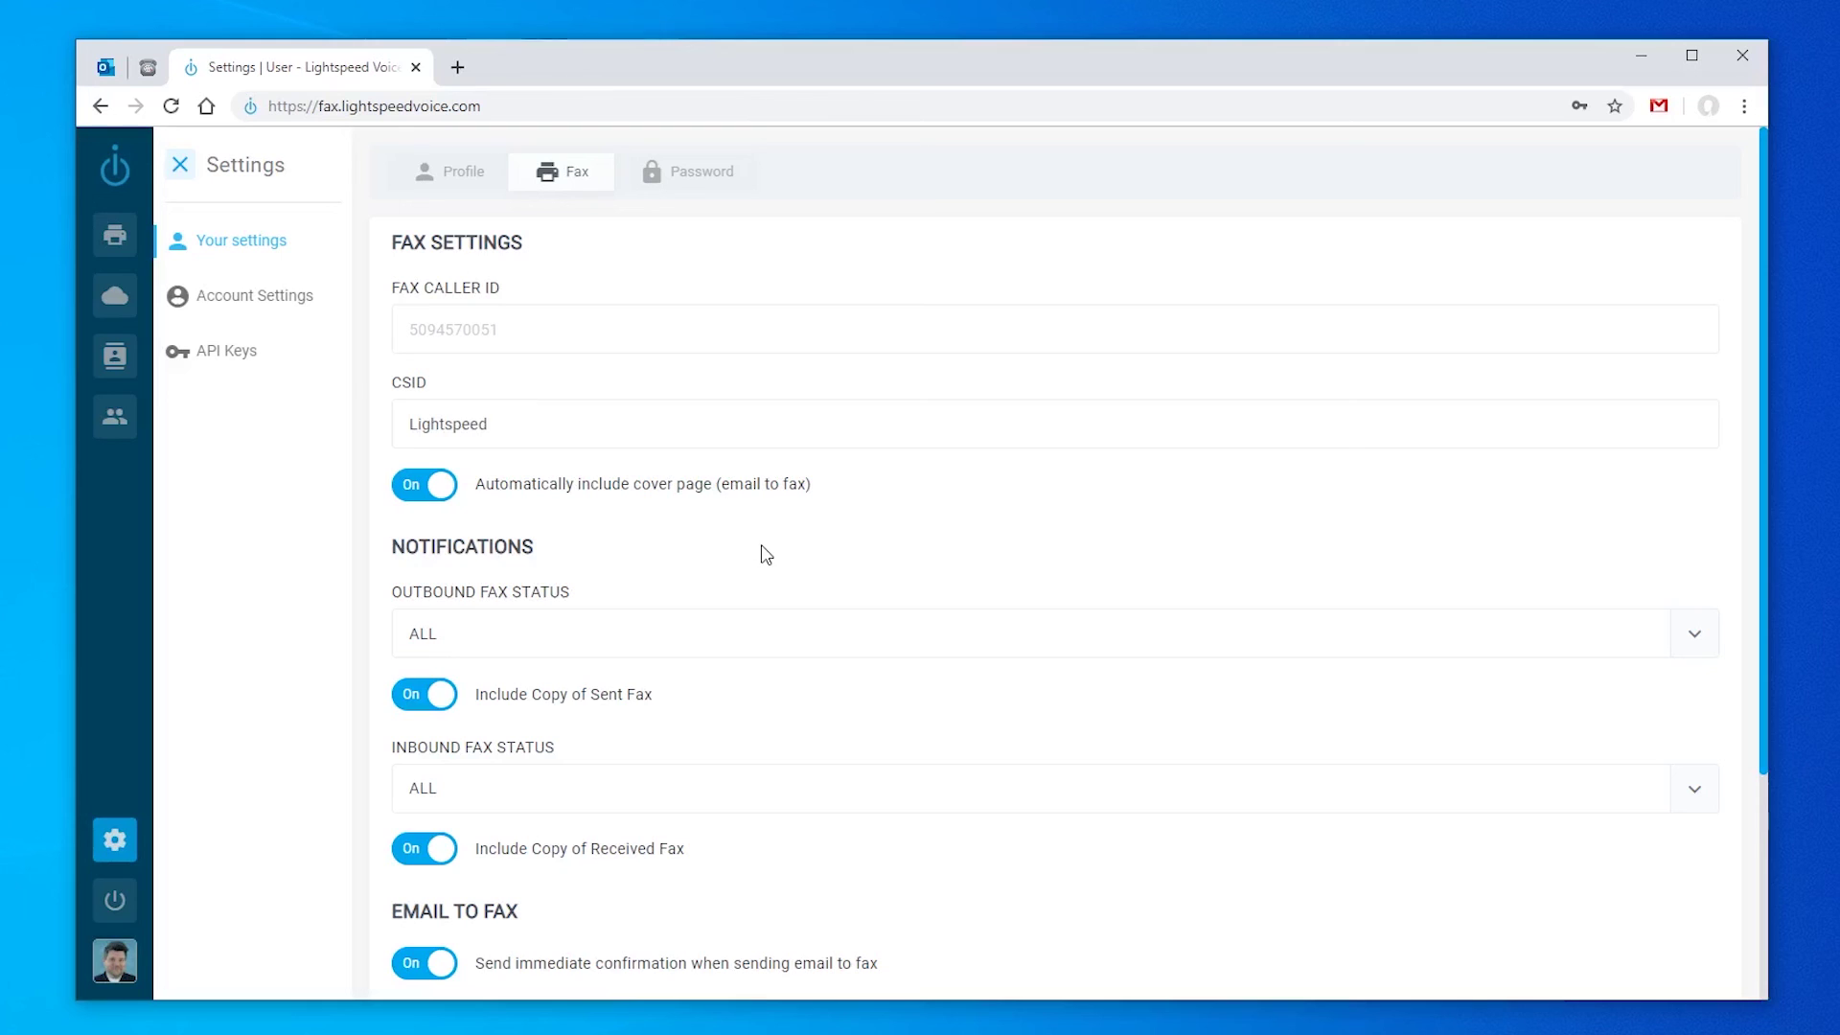
Step: Look over the personal Fax and Password tabs, then go to Account Settings
scroll(766, 555, "down", 3)
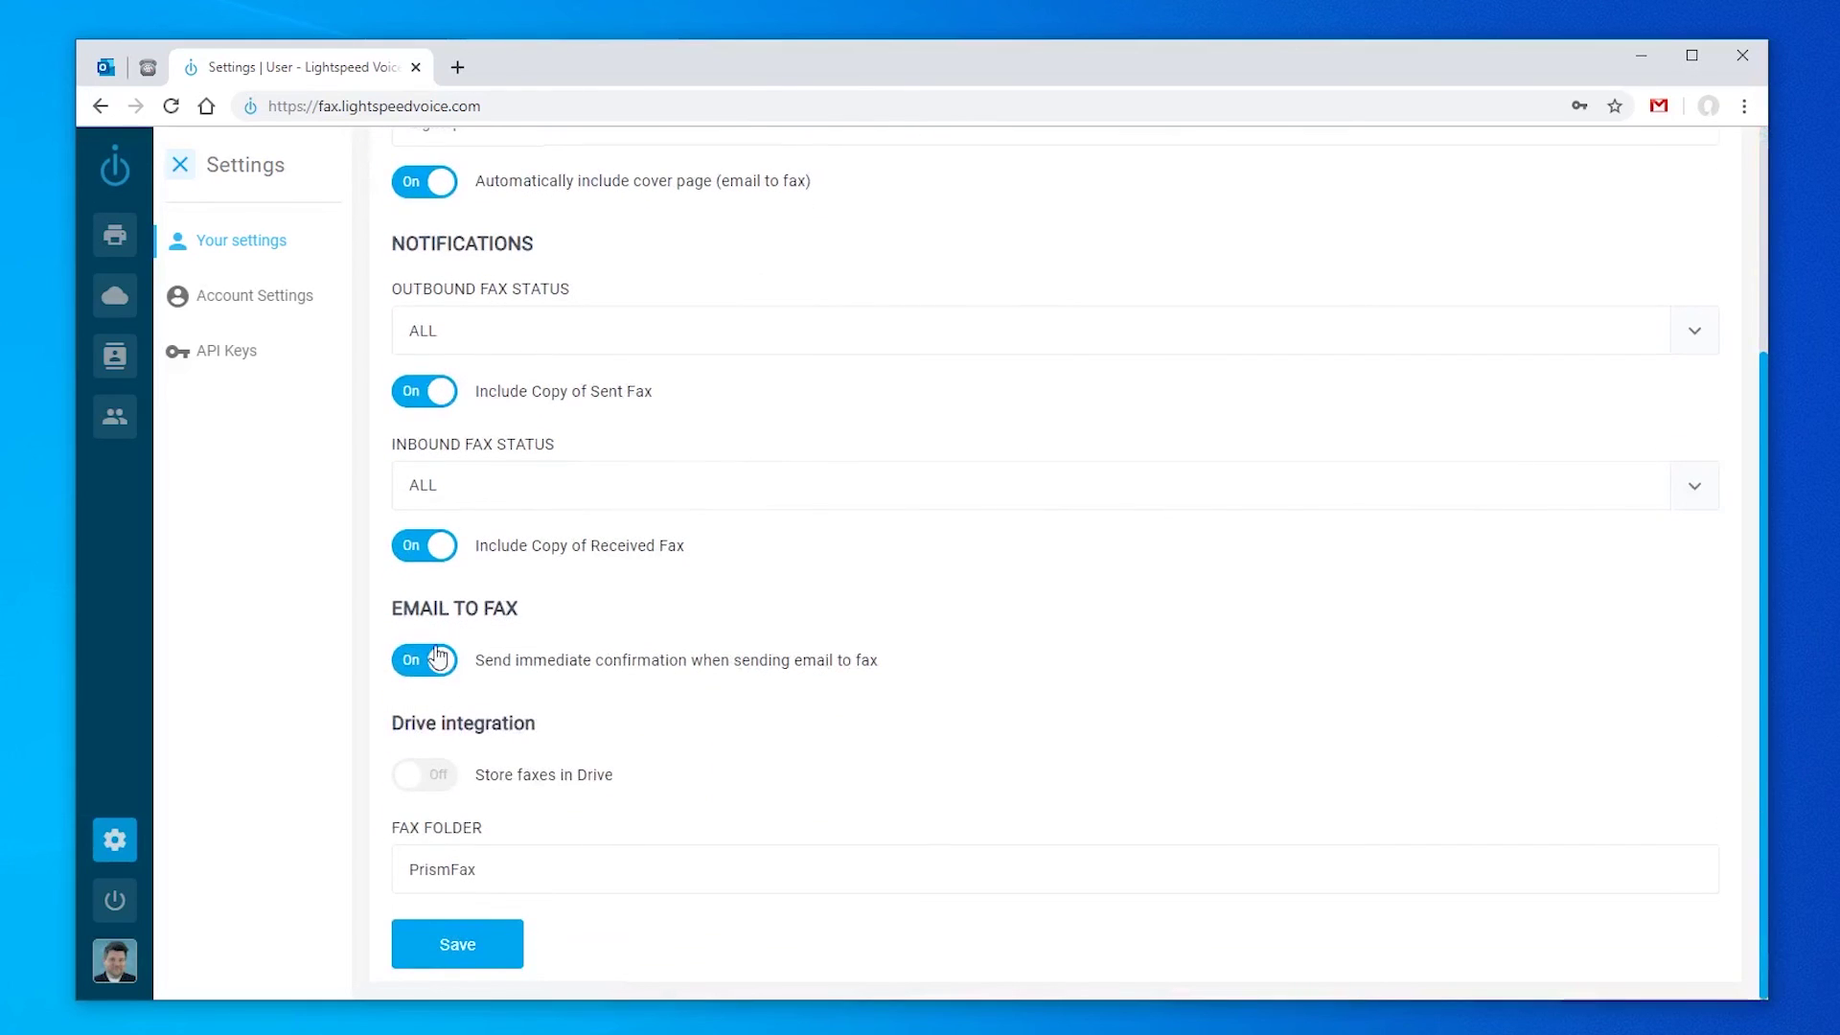
scroll(767, 599, "up", 3)
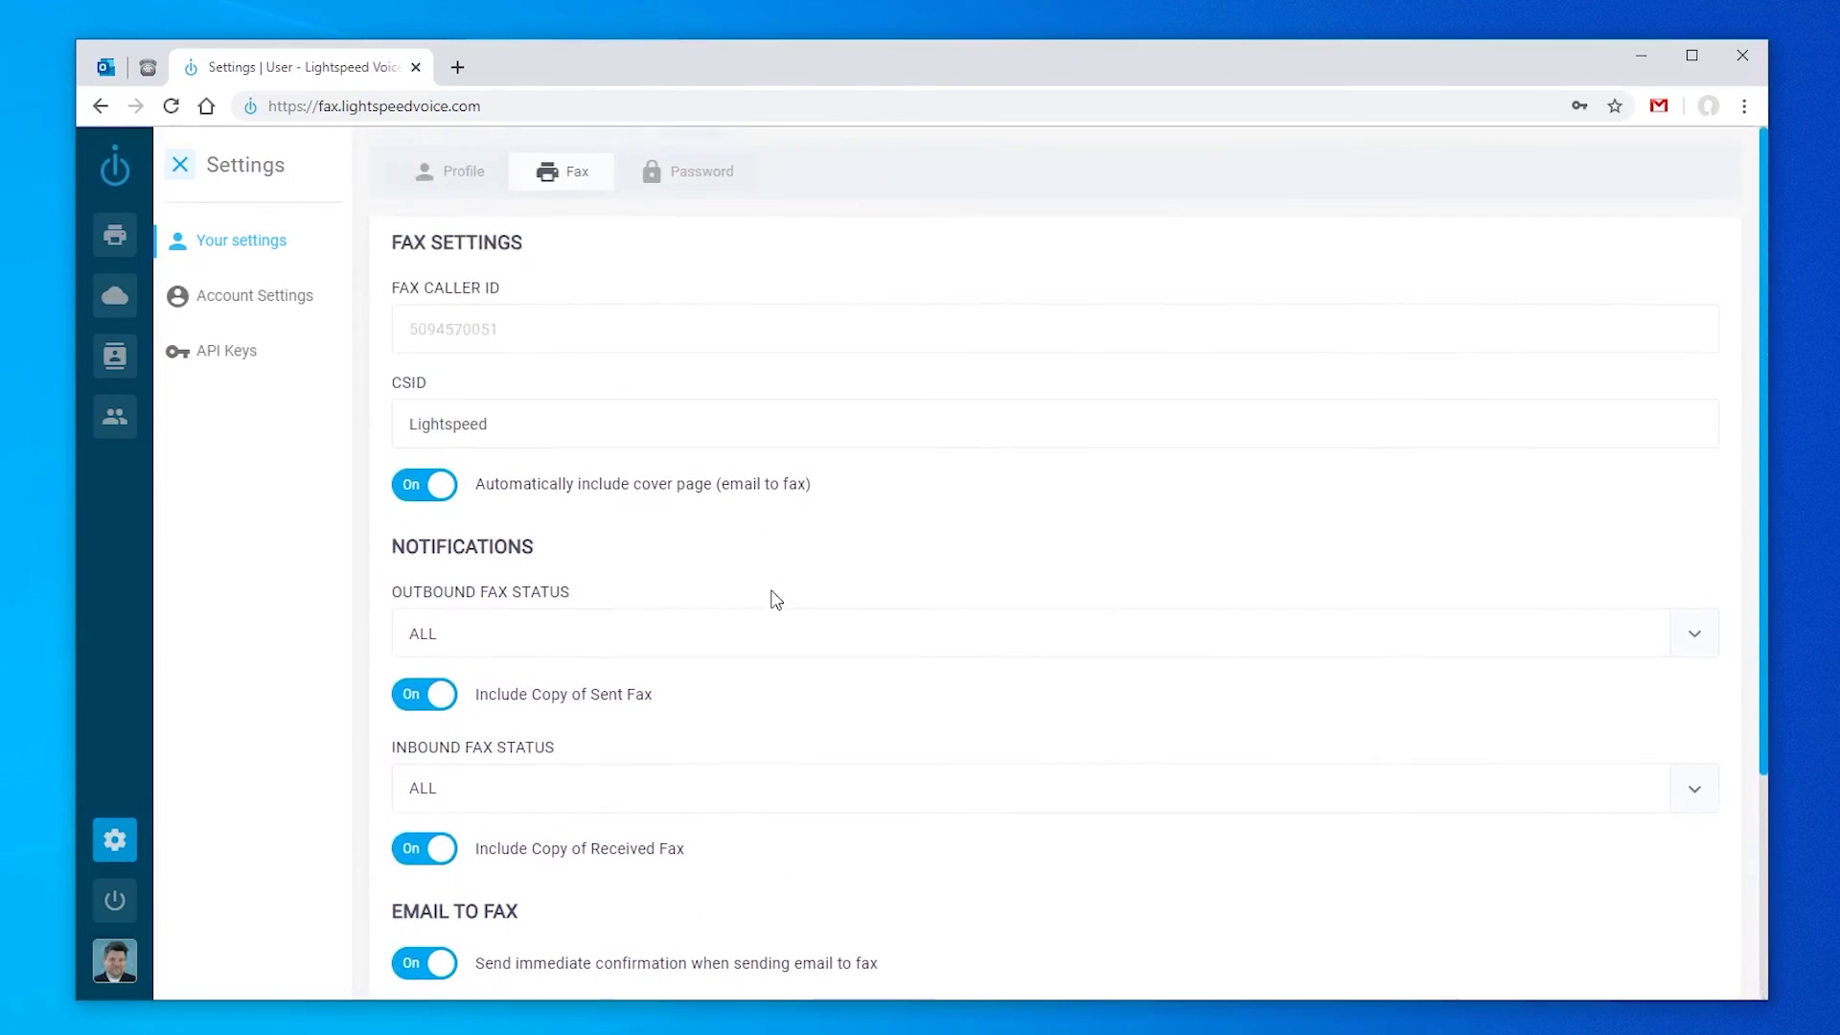
left_click(706, 180)
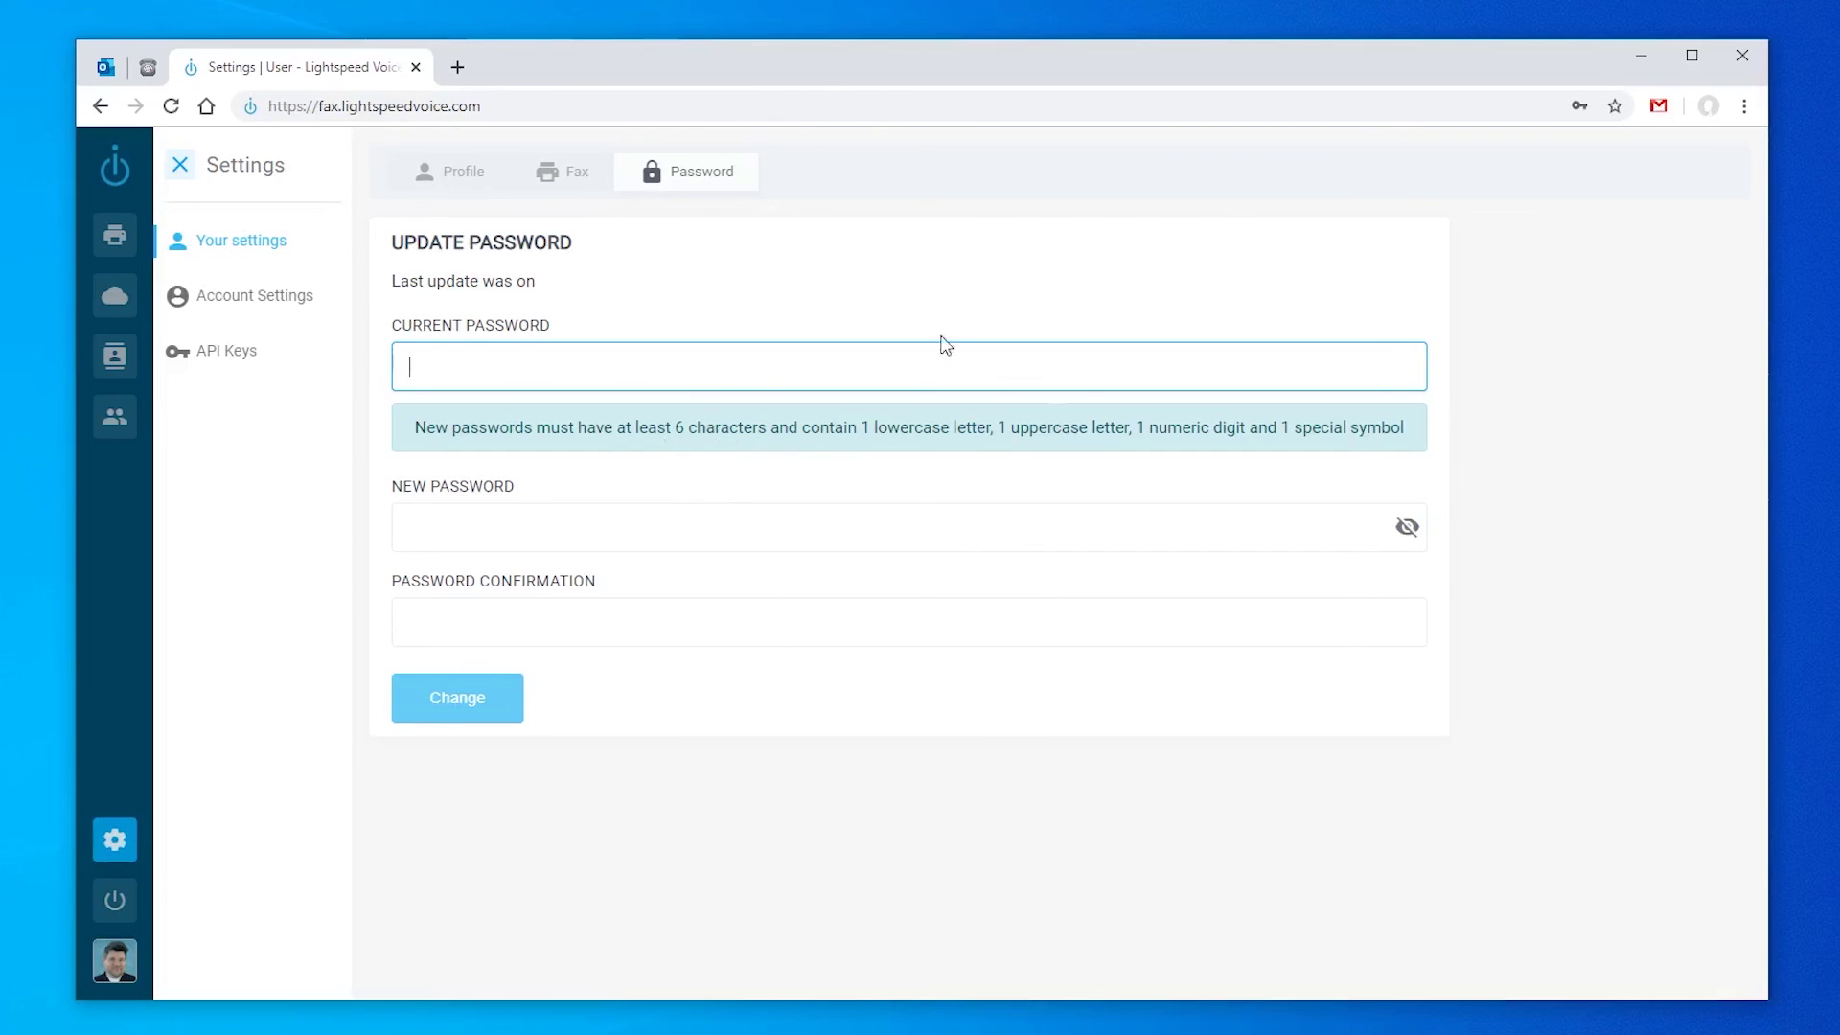
left_click(284, 309)
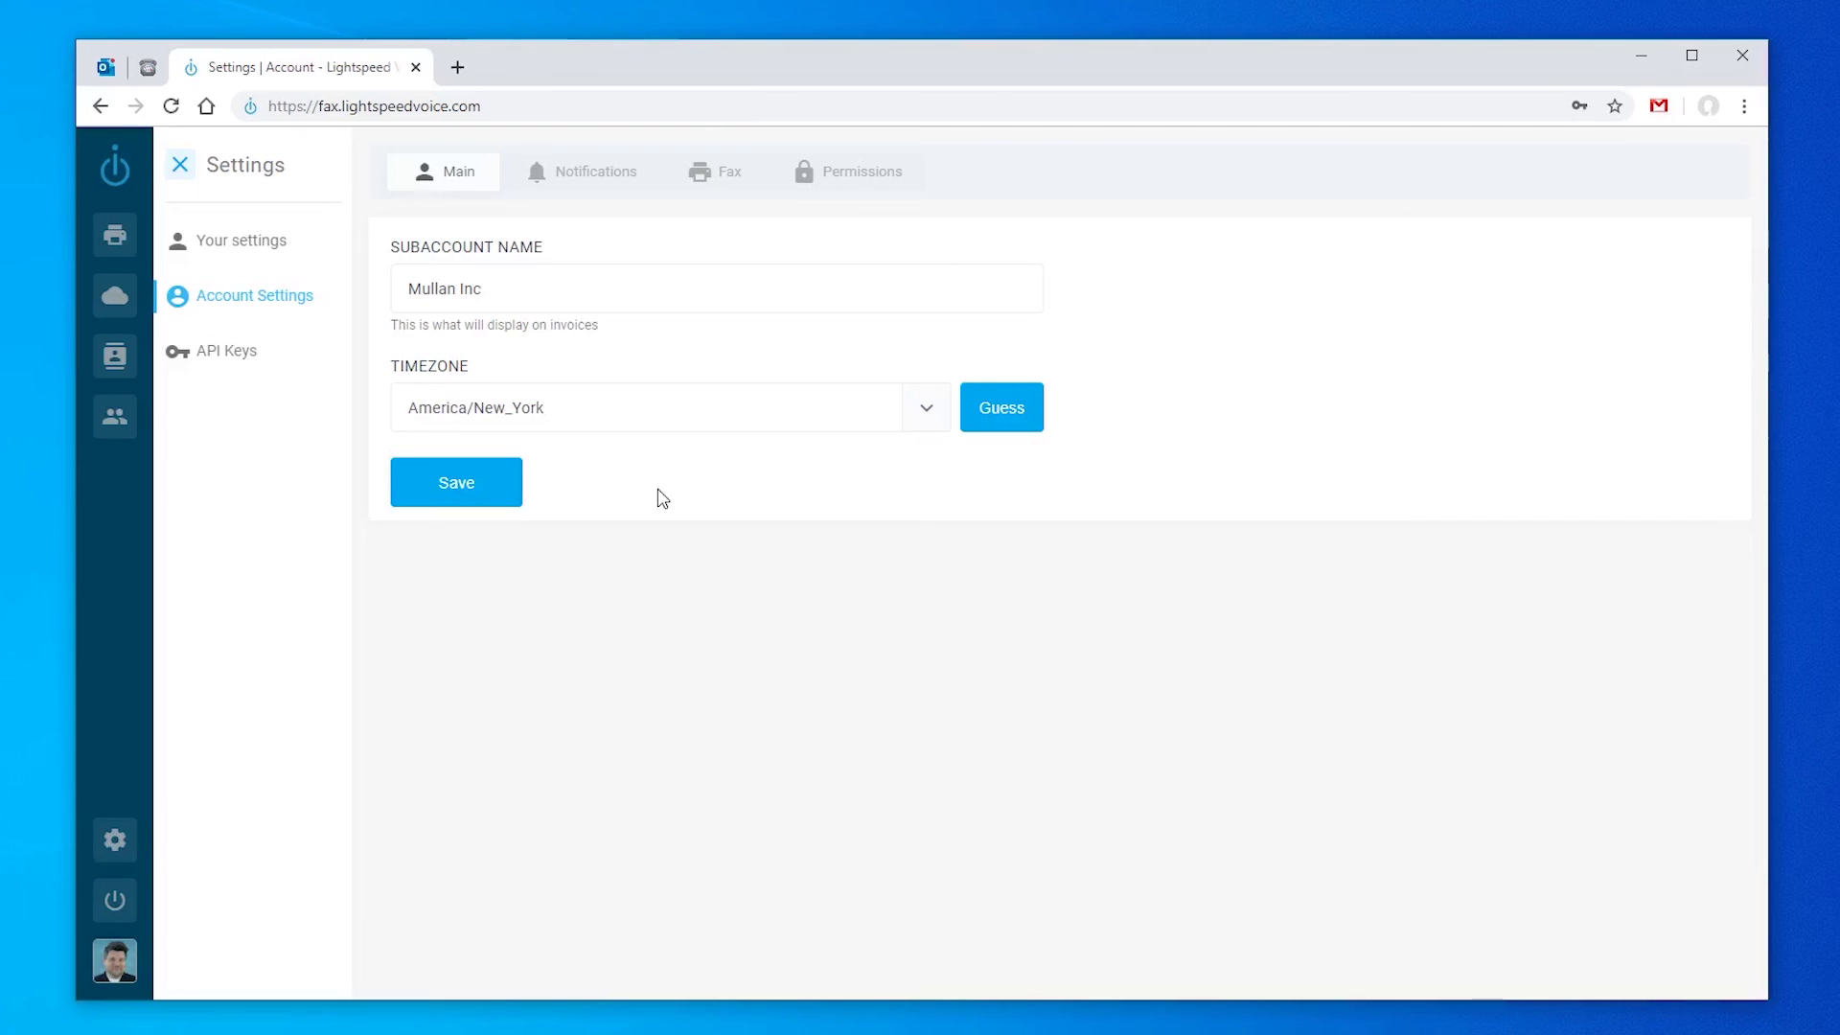
Step: View the account-wide Notifications settings, then the account Fax settings
left_click(608, 169)
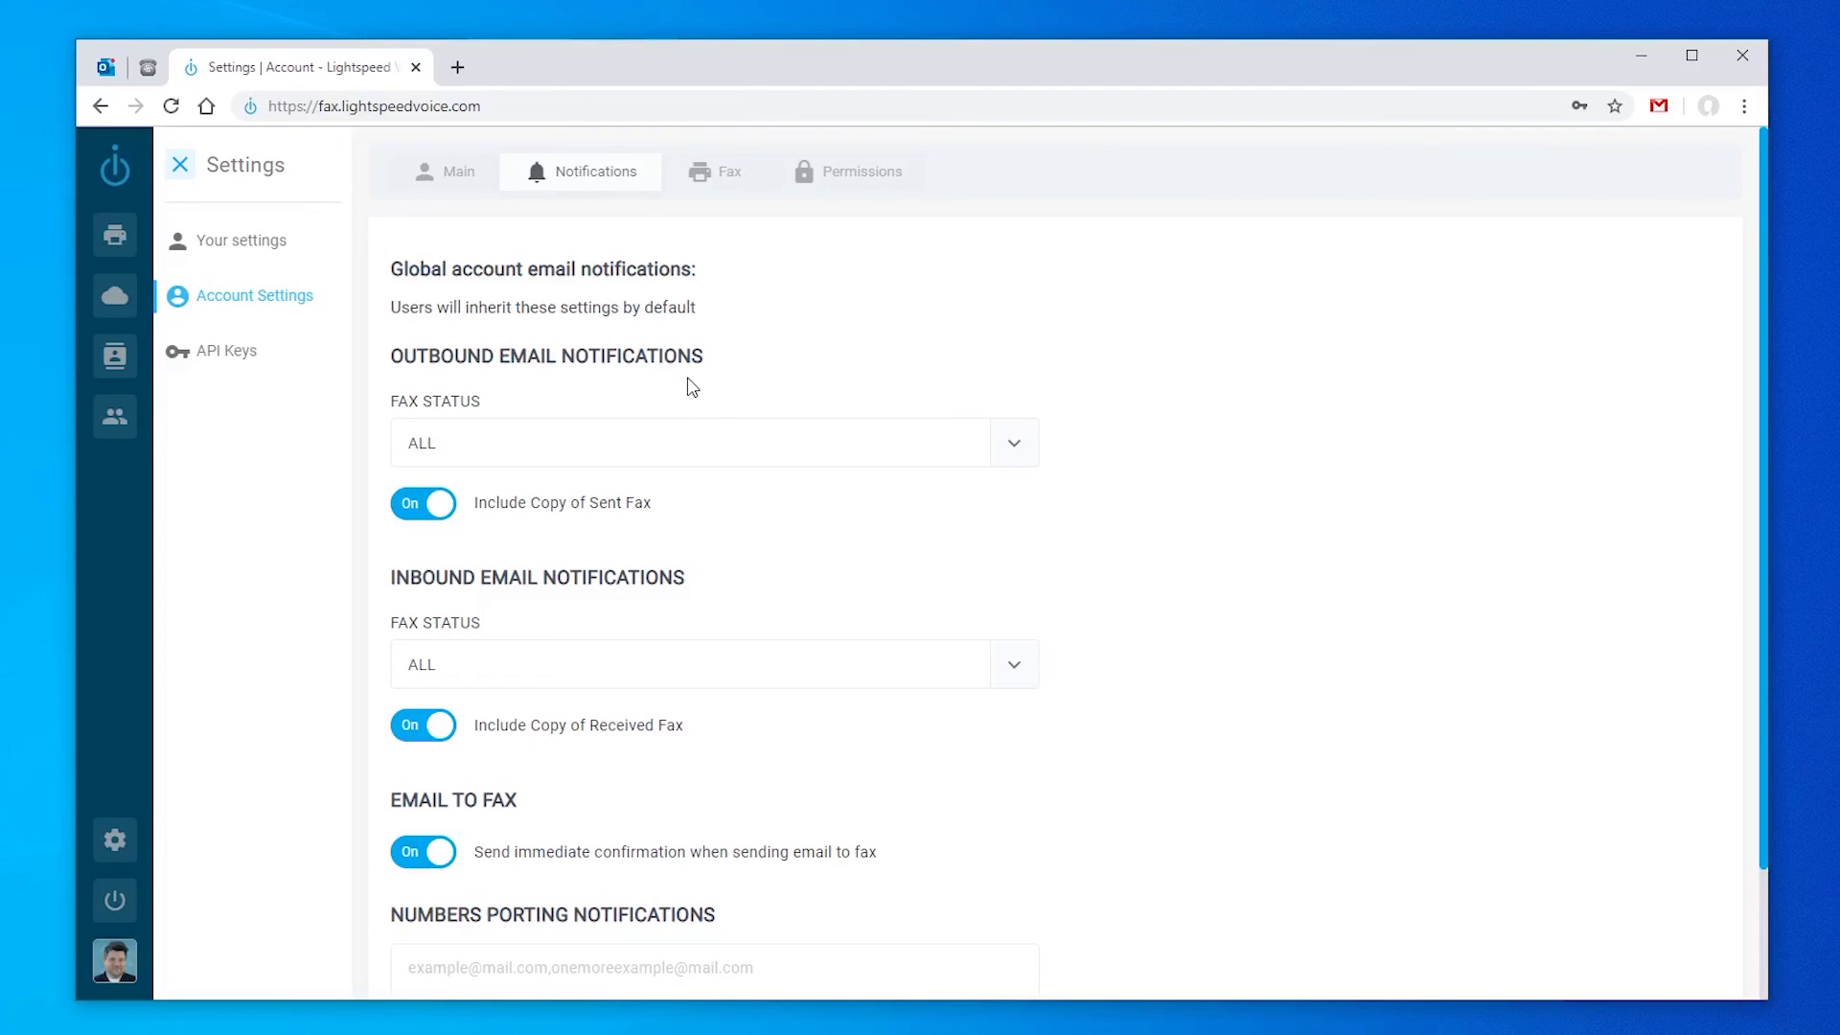
left_click(700, 182)
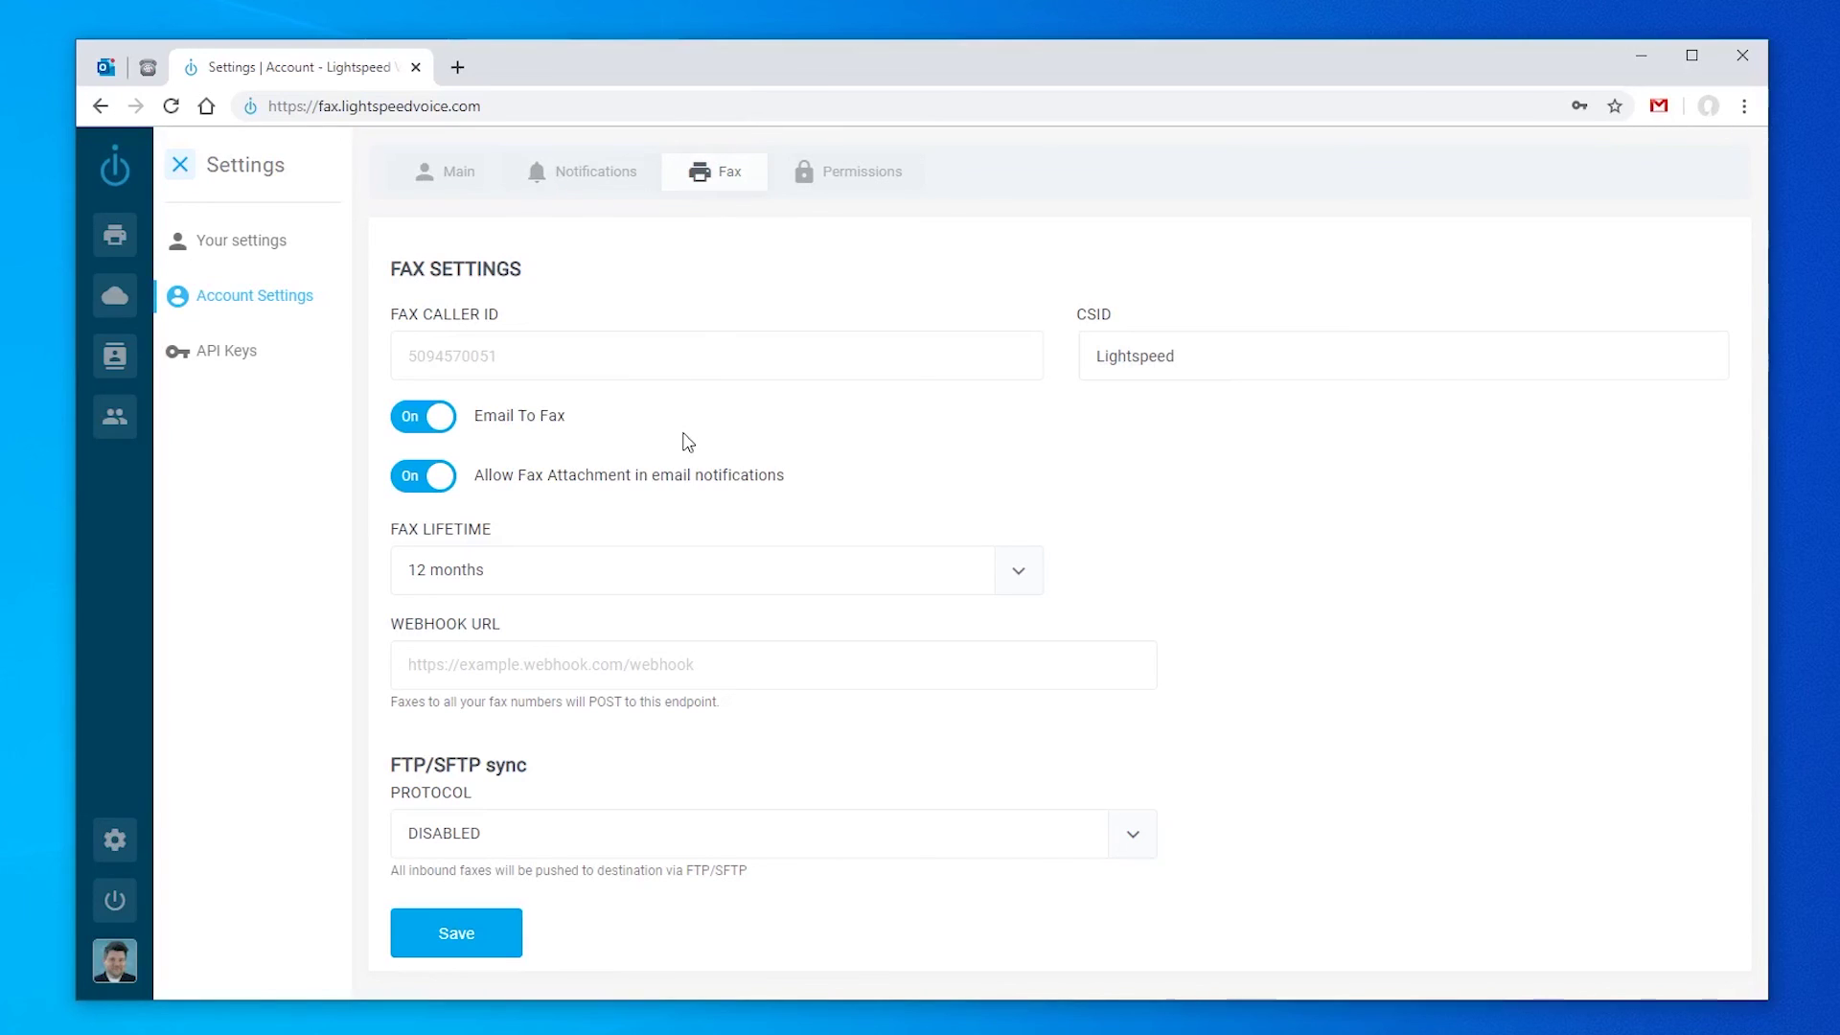